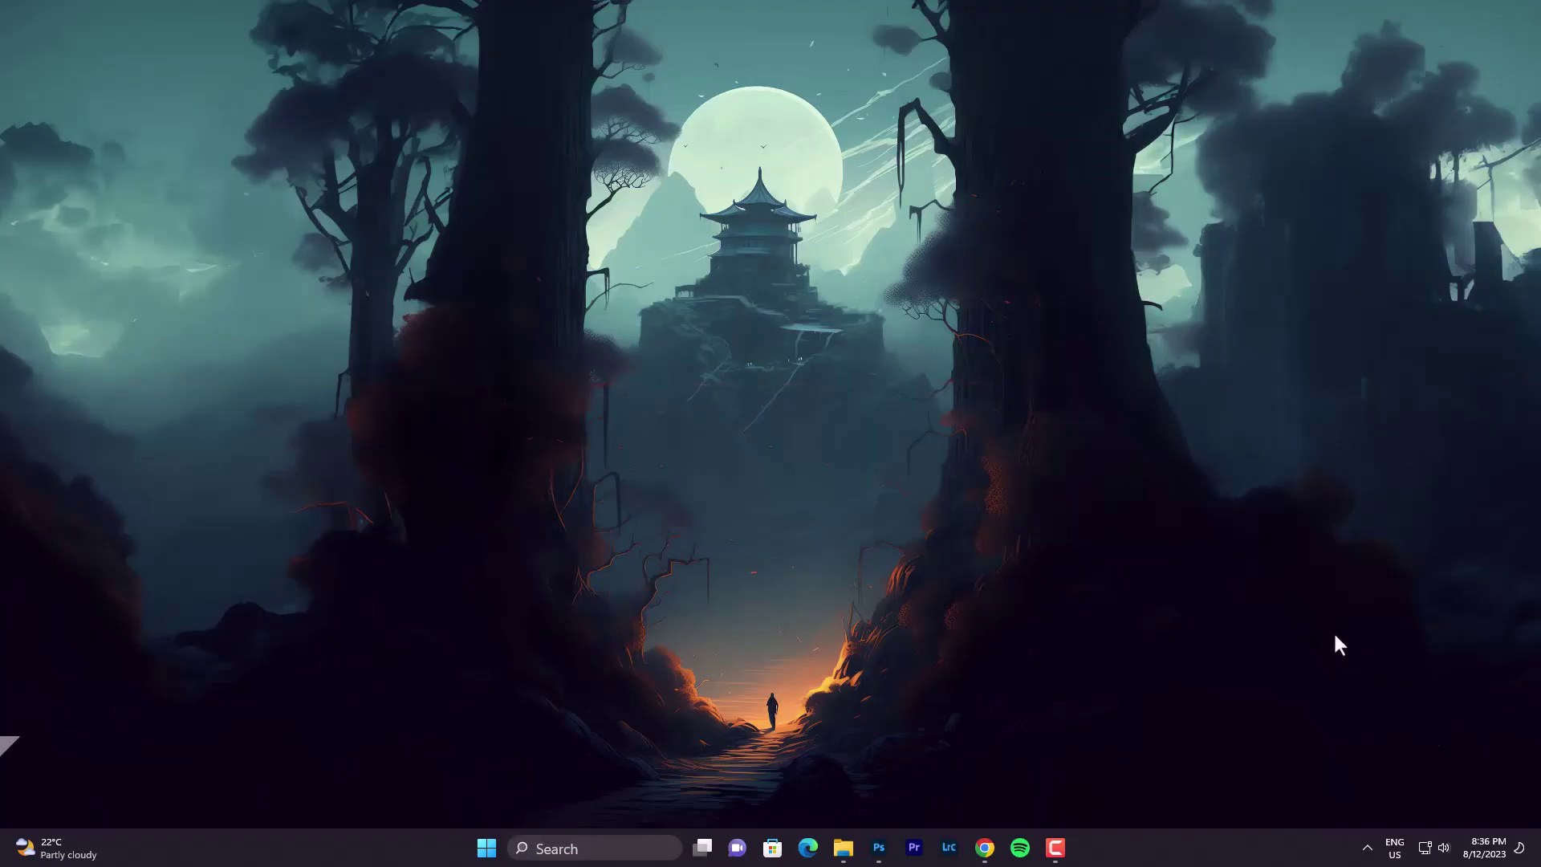
- Search Google for rajcreationeditor, open the RAJ CREATION blog, then minimize Chrome
click(985, 847)
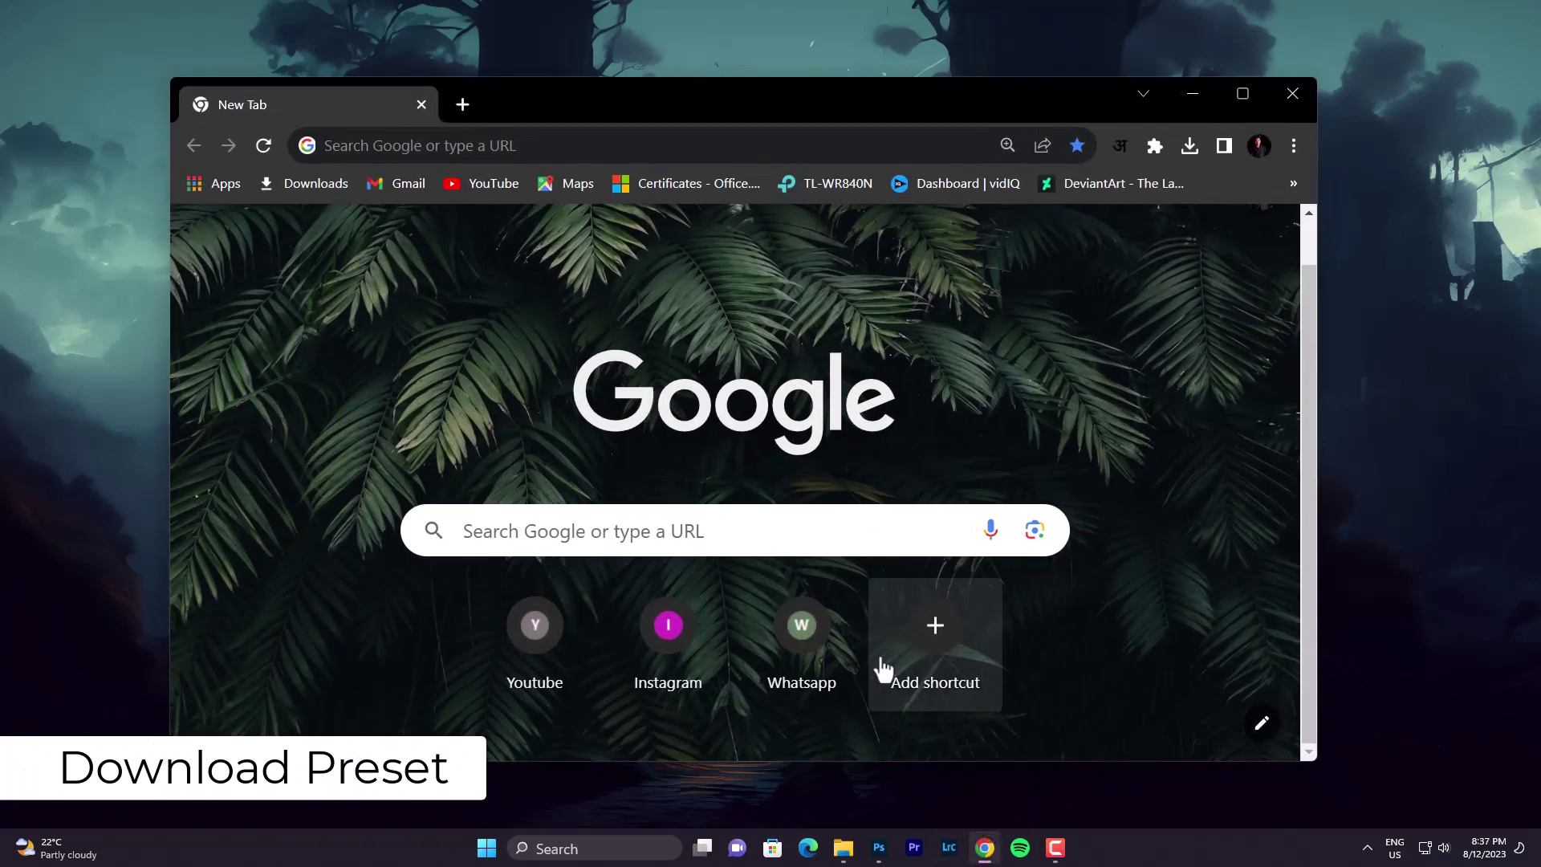
click(840, 537)
text(rajcr)
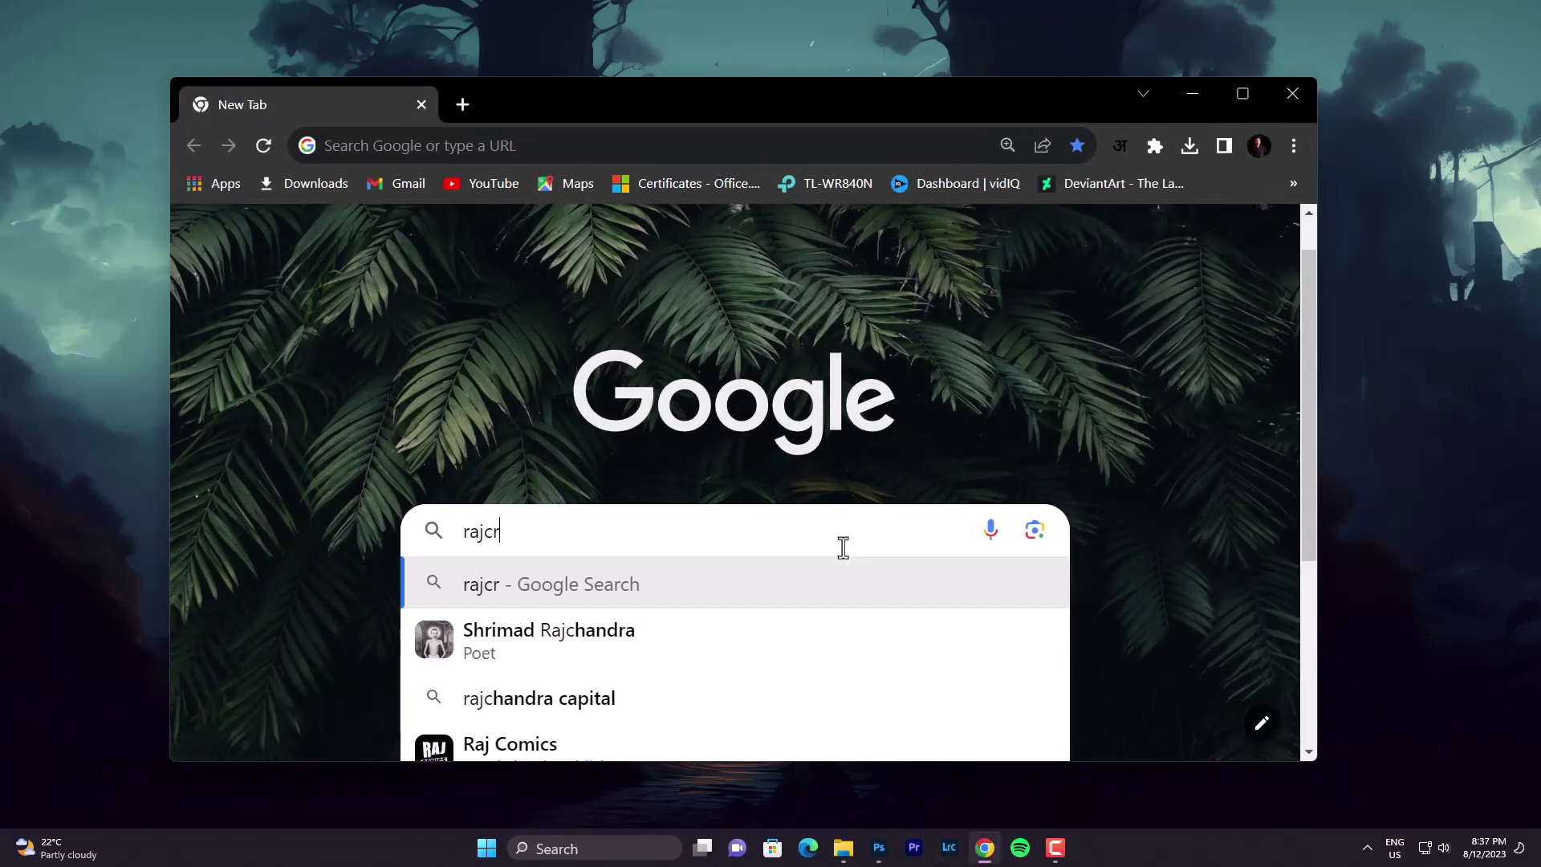
text(eationeditor)
key(Return)
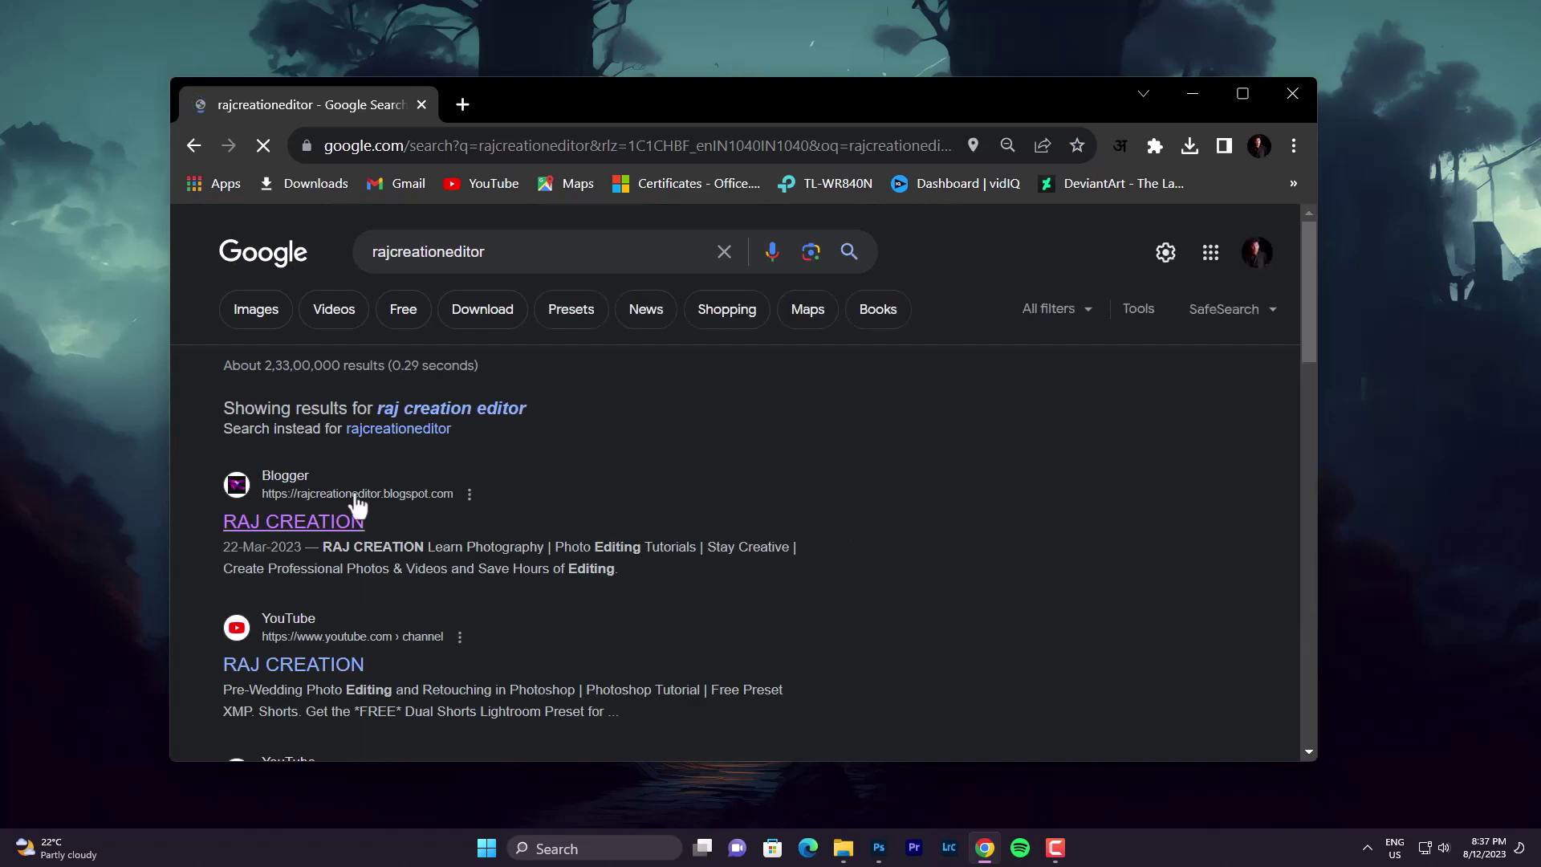
click(356, 497)
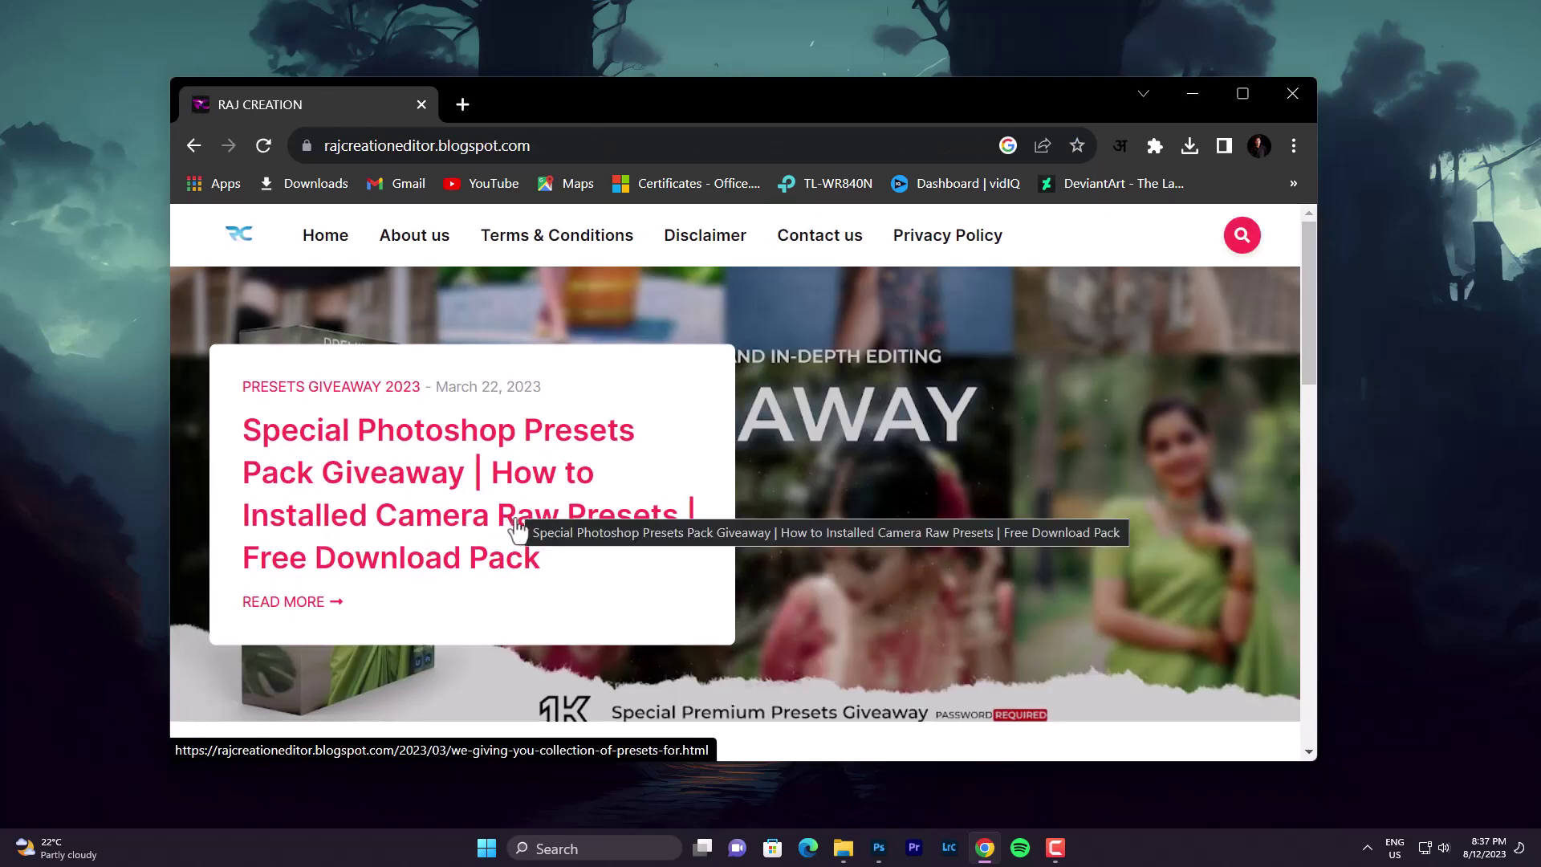
click(1194, 97)
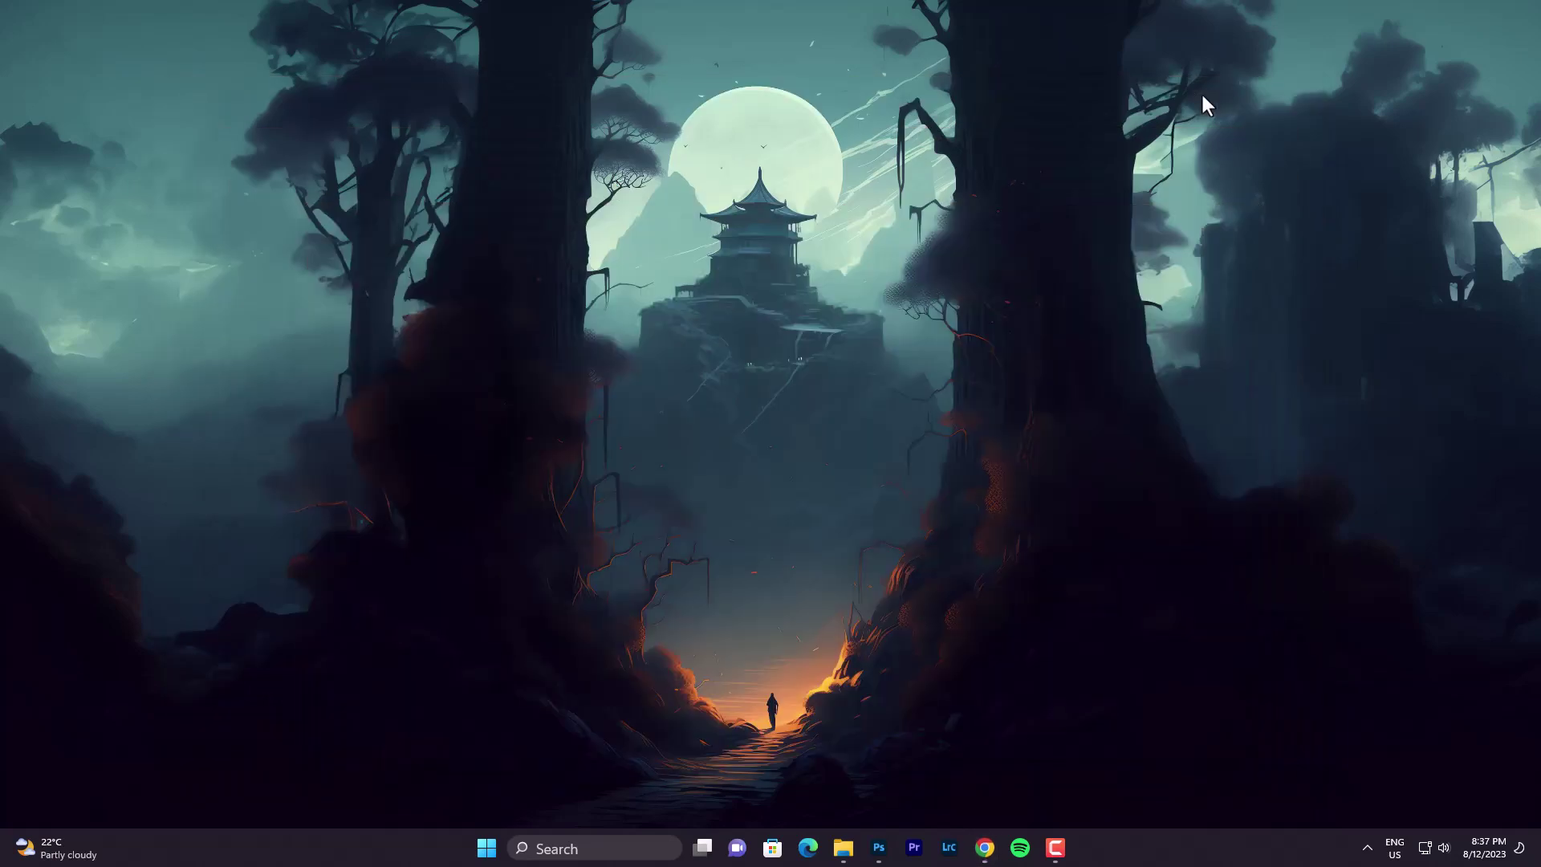
- Extract the 2k RC giveway archive into New folder using its password
click(843, 849)
click(566, 267)
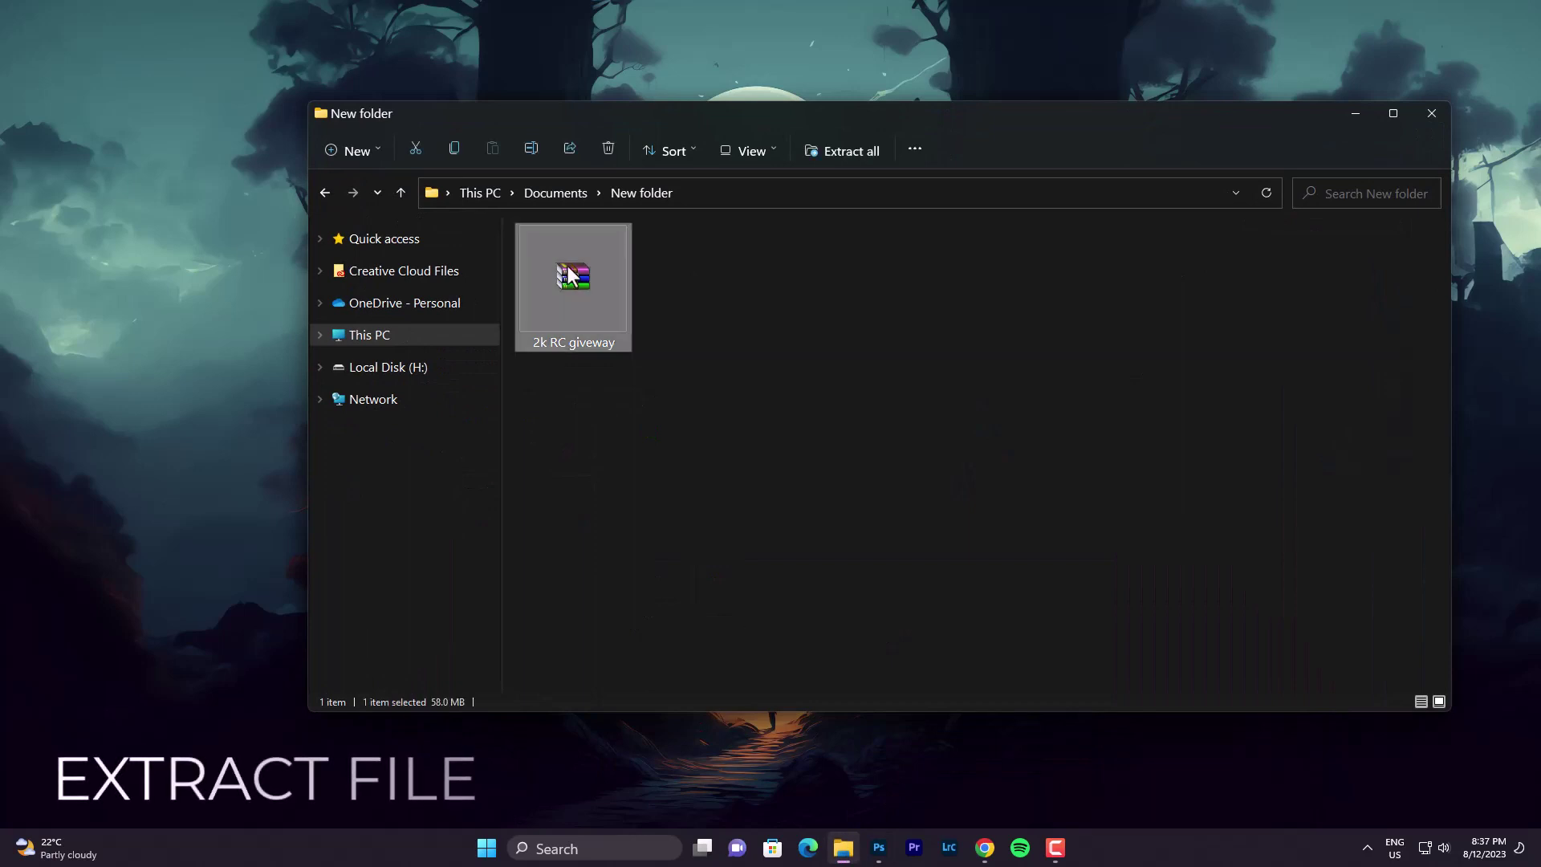
right_click(578, 272)
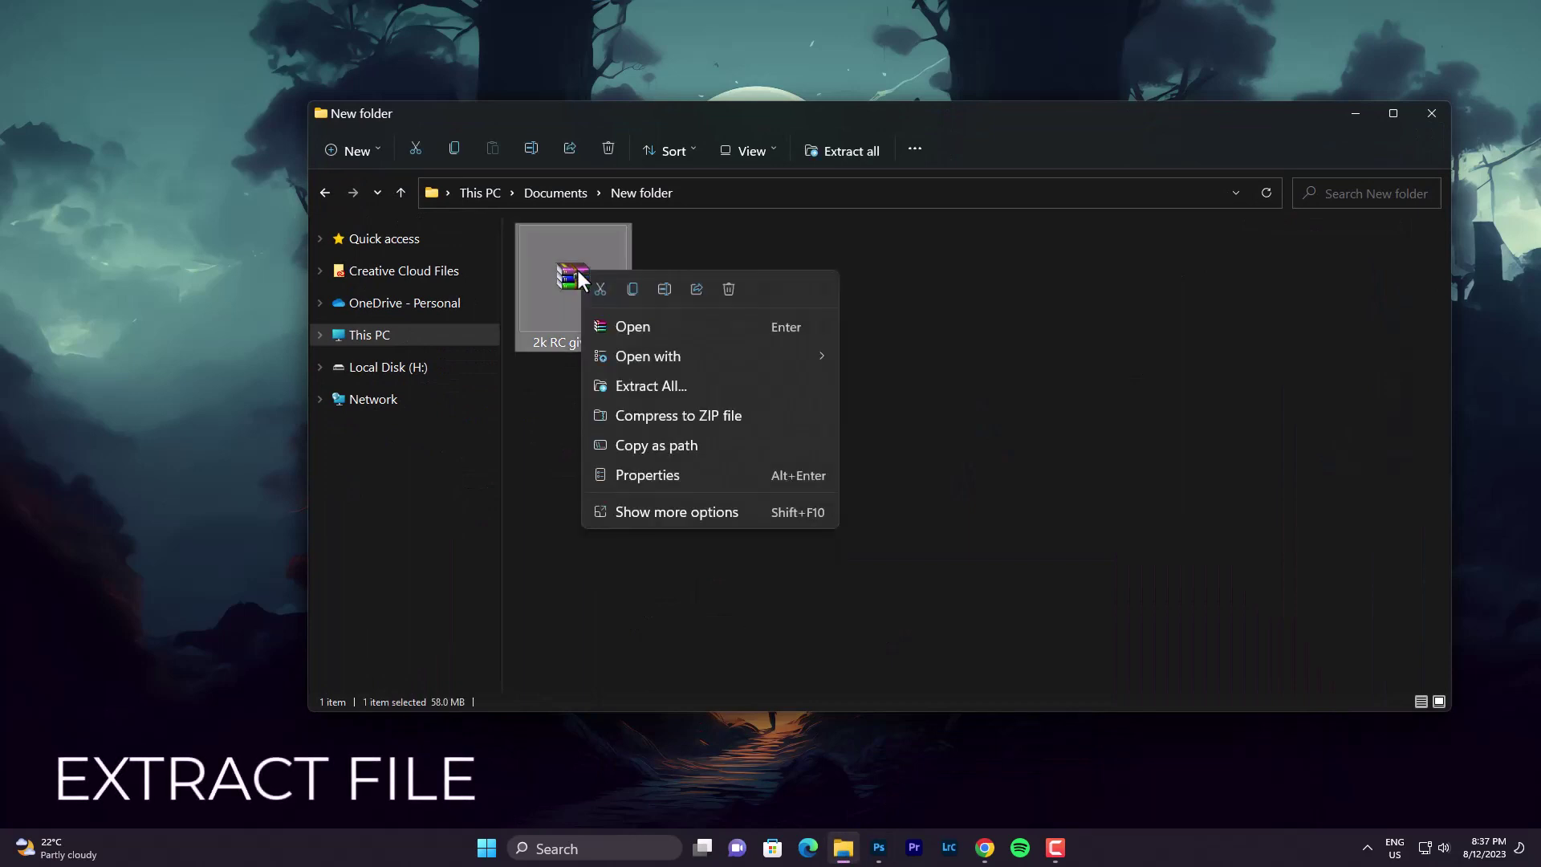
click(731, 512)
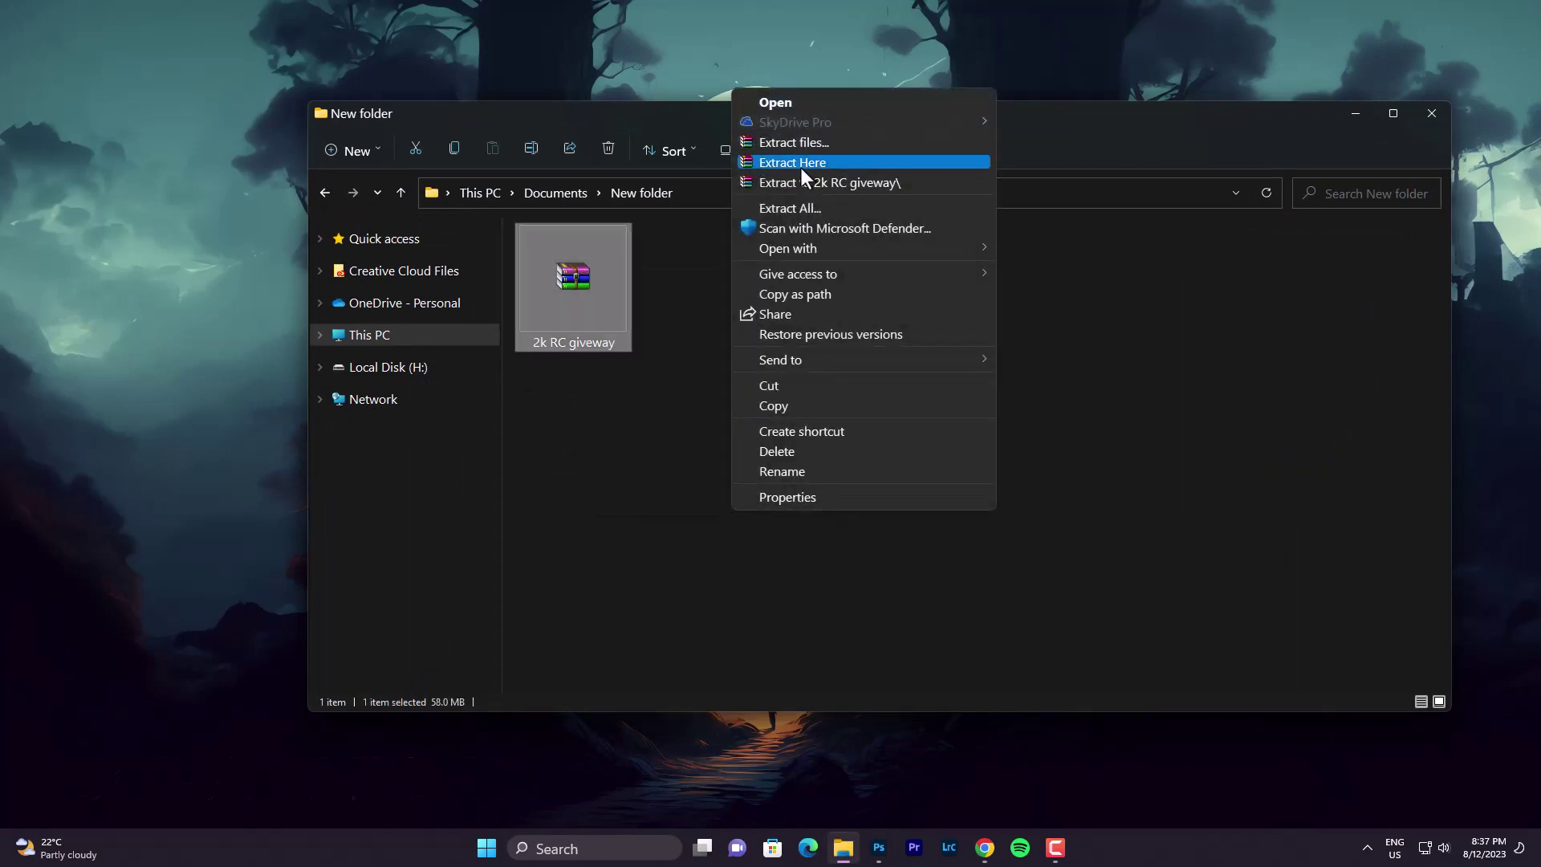
click(800, 163)
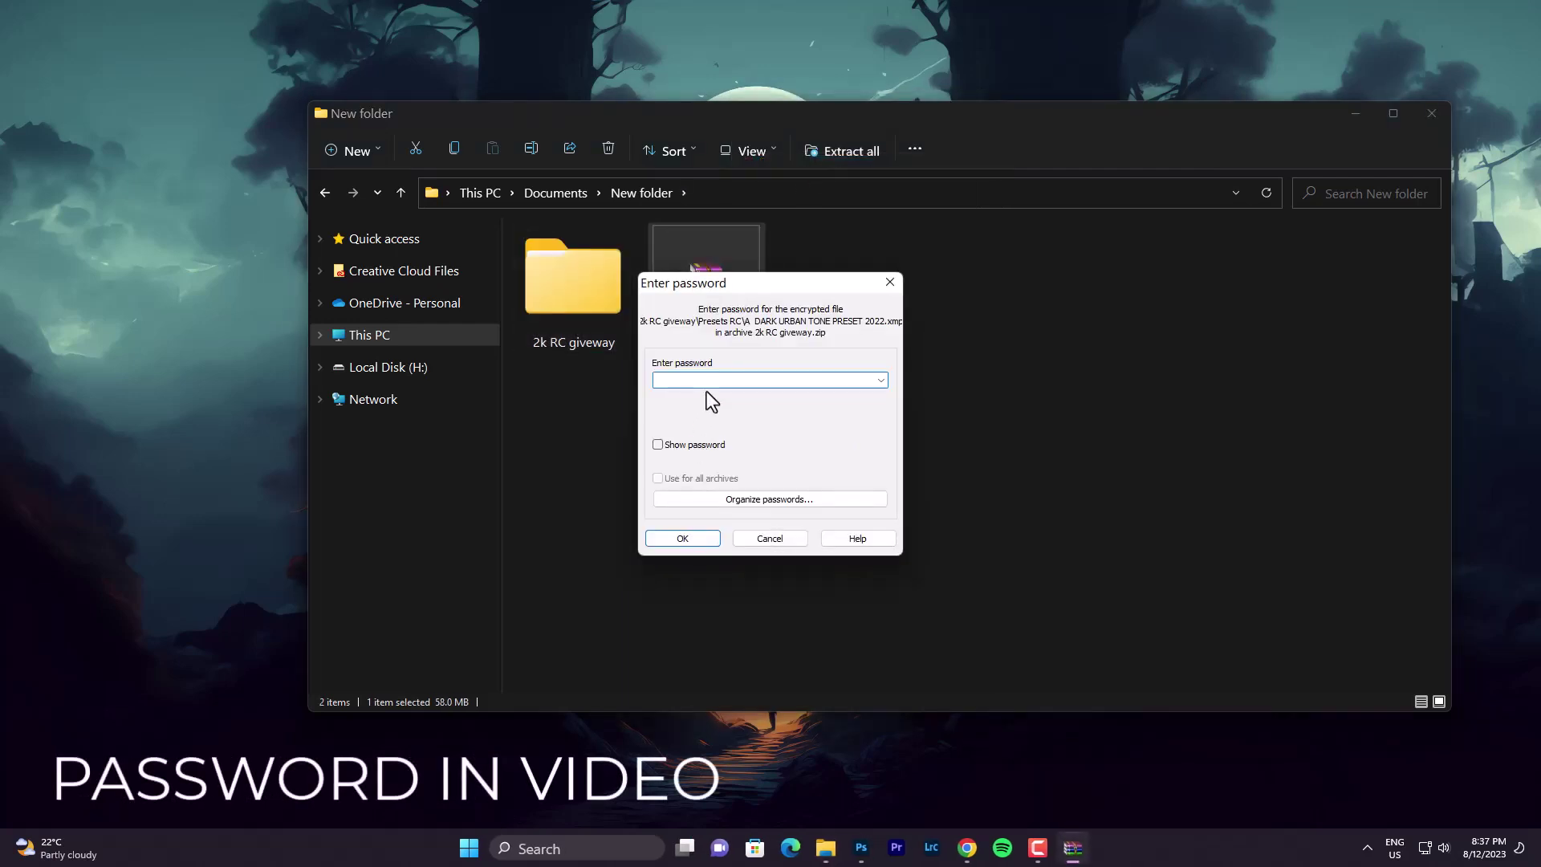
text(password123)
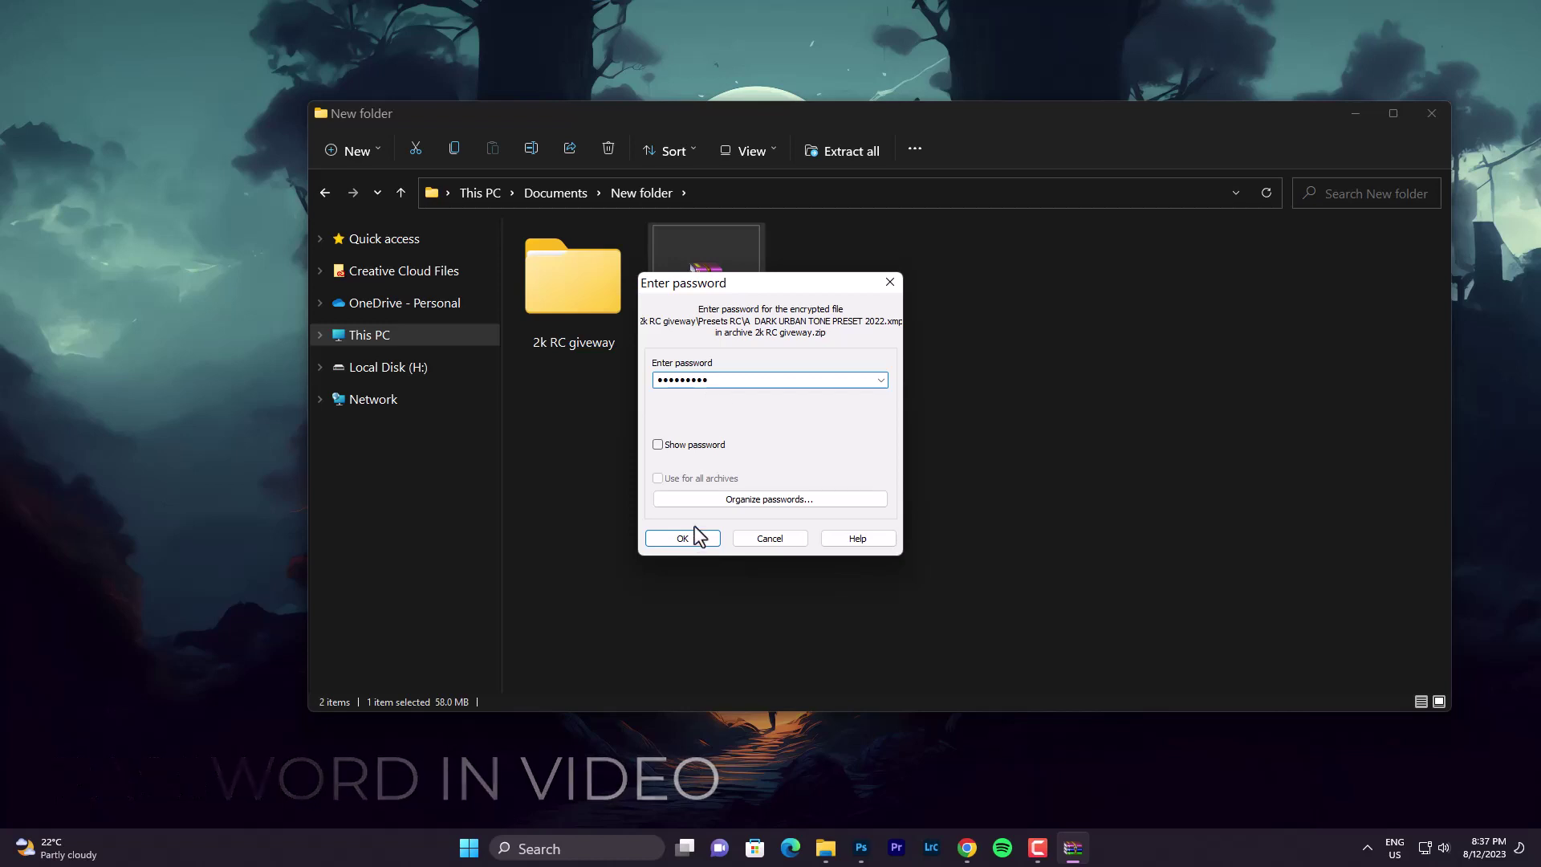
click(687, 537)
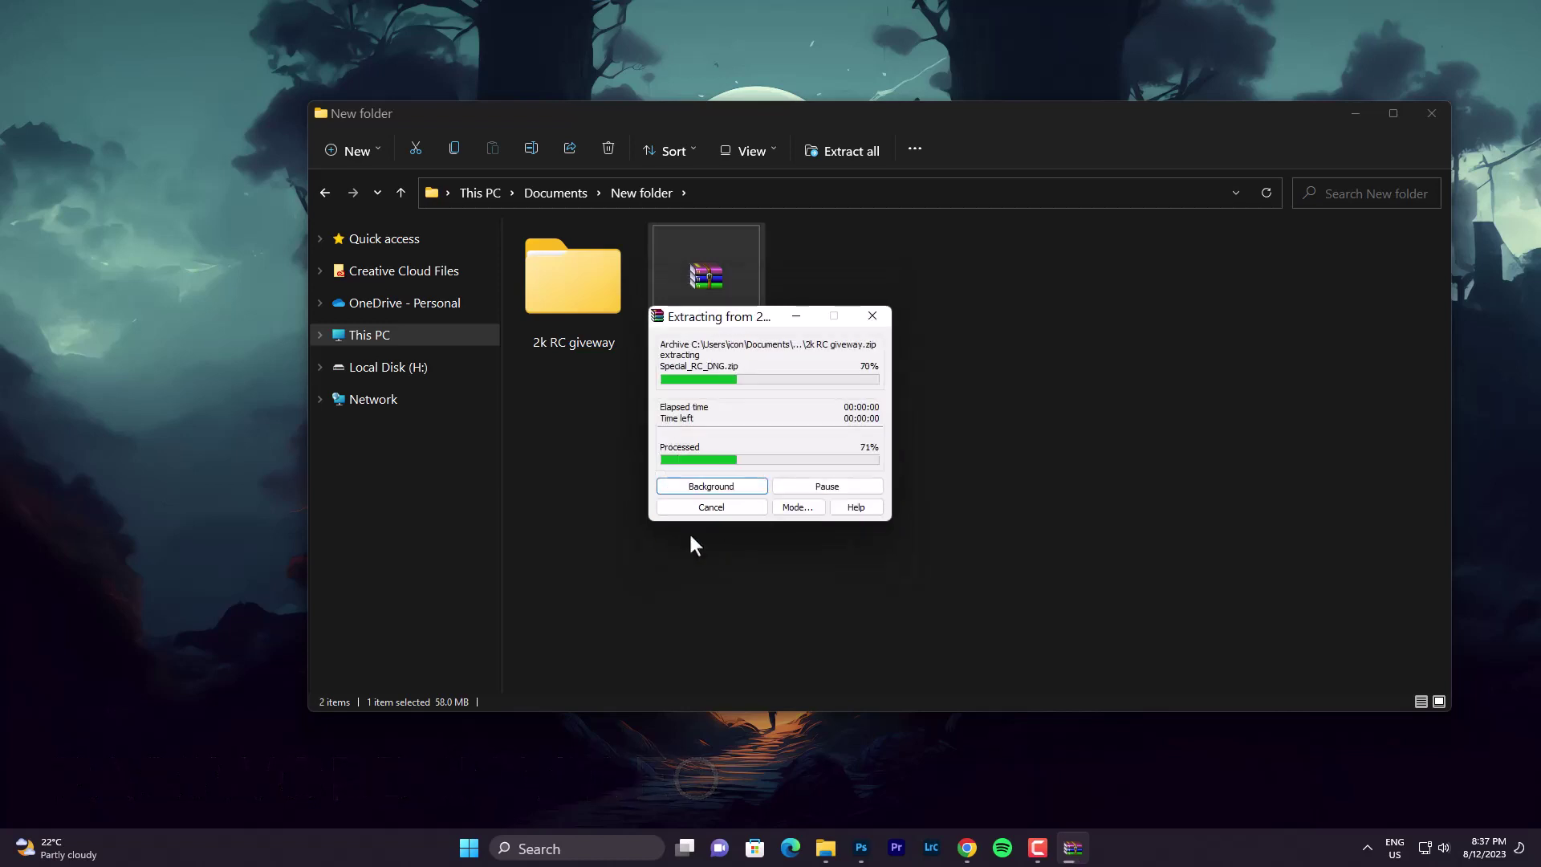
click(566, 294)
- Inside 2k RC giveway, extract the Special_RC_DNG archive here with its password
double_click(566, 294)
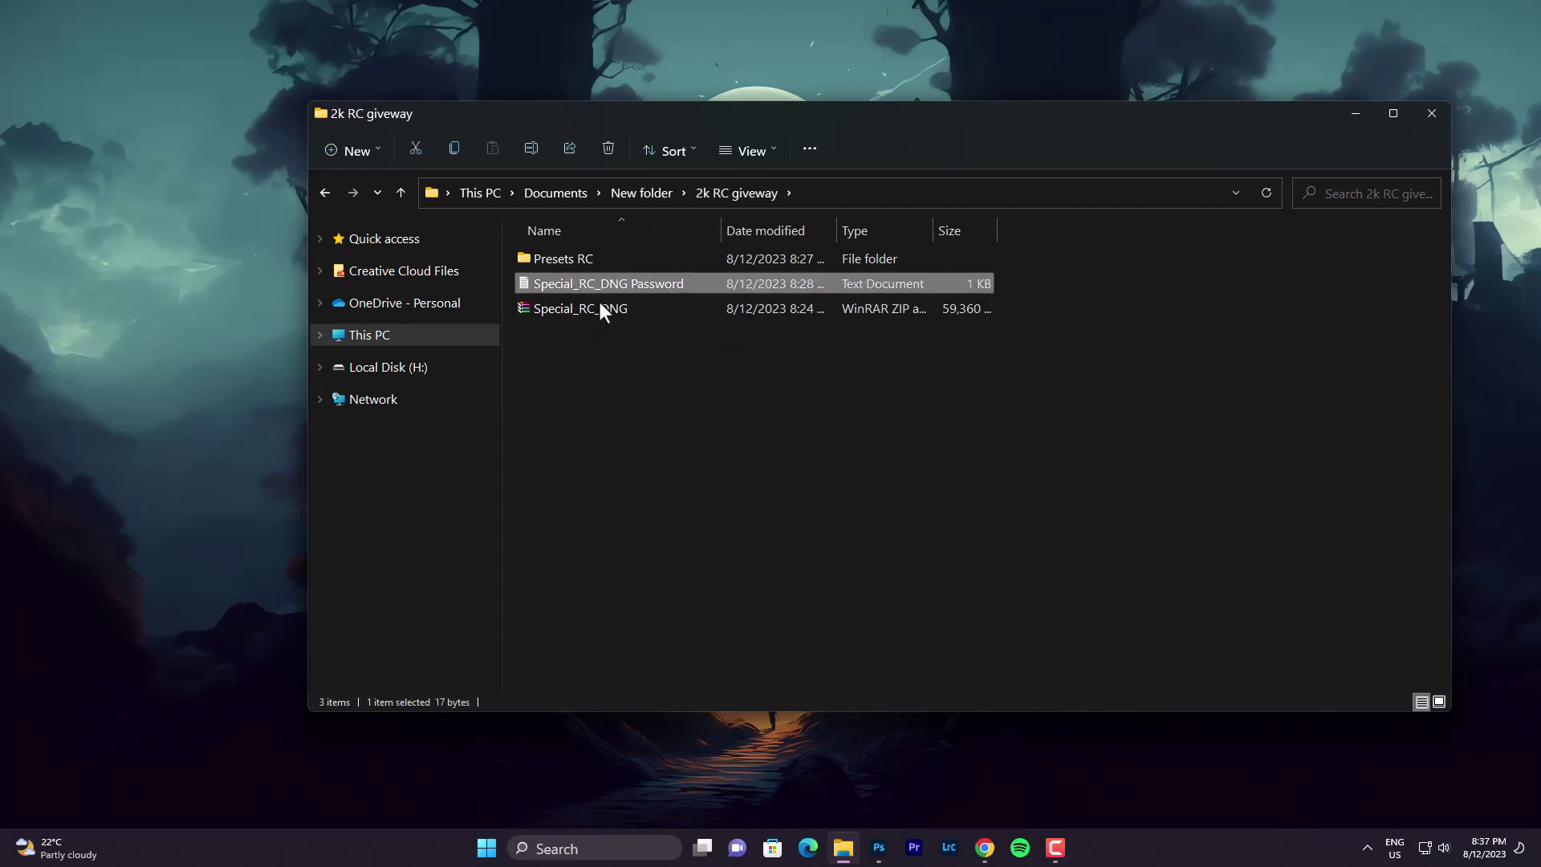
click(609, 310)
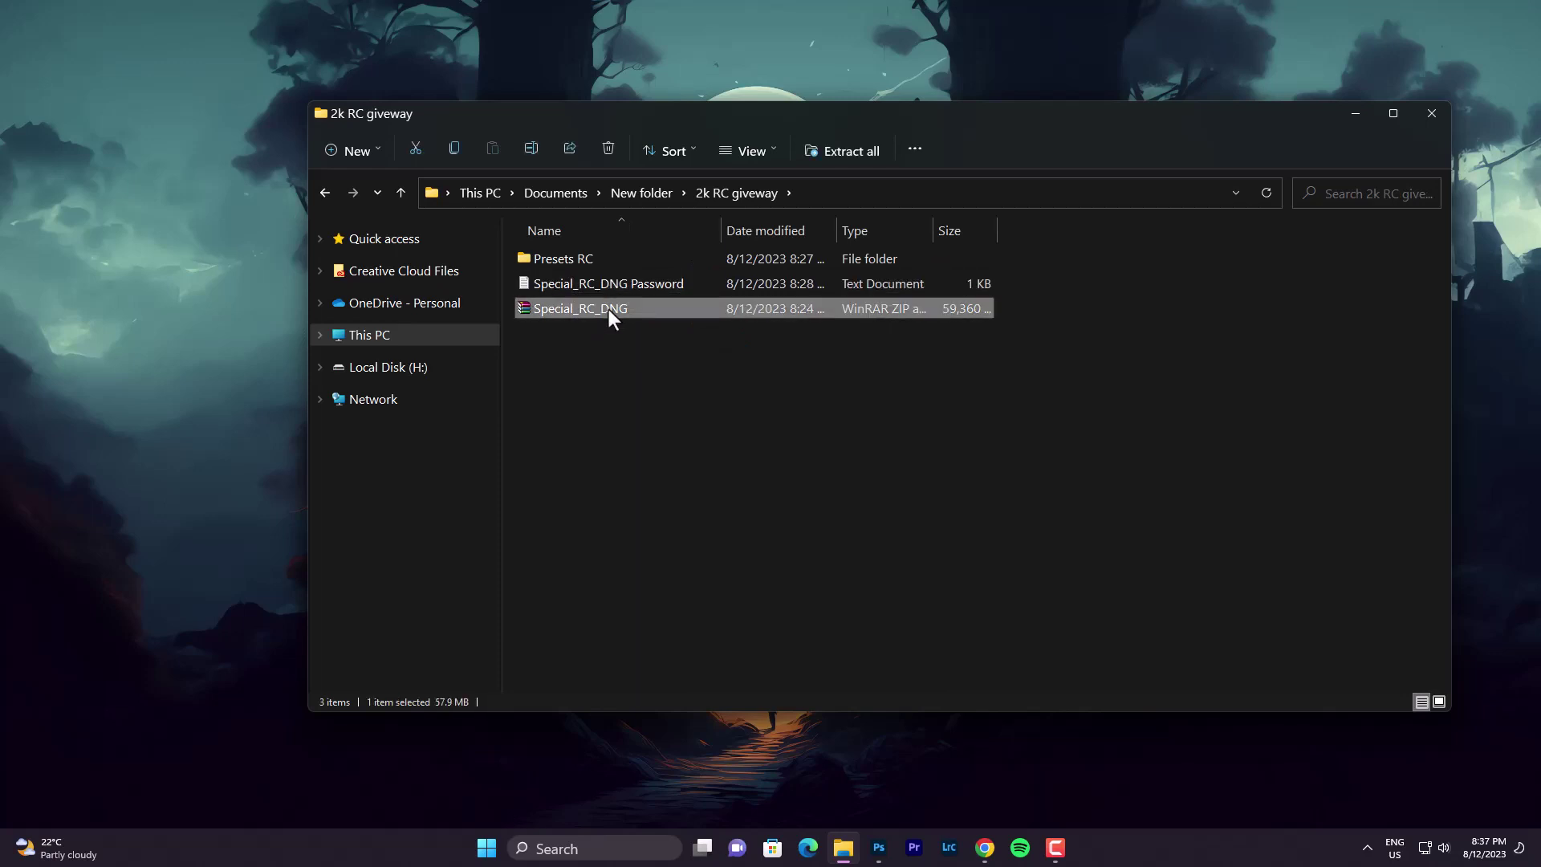
click(609, 310)
right_click(680, 307)
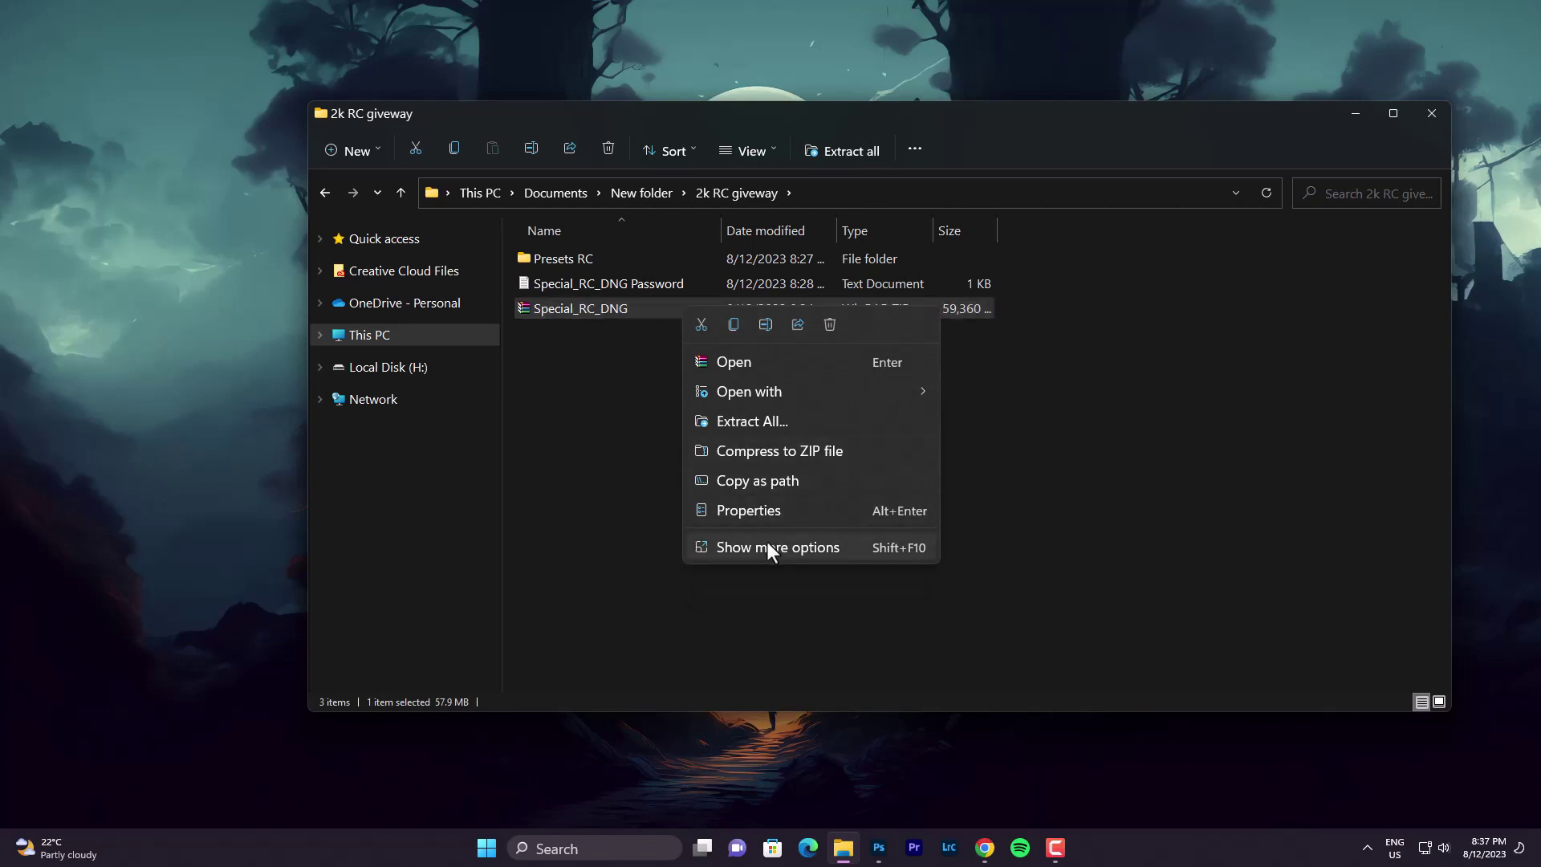
click(768, 548)
click(835, 194)
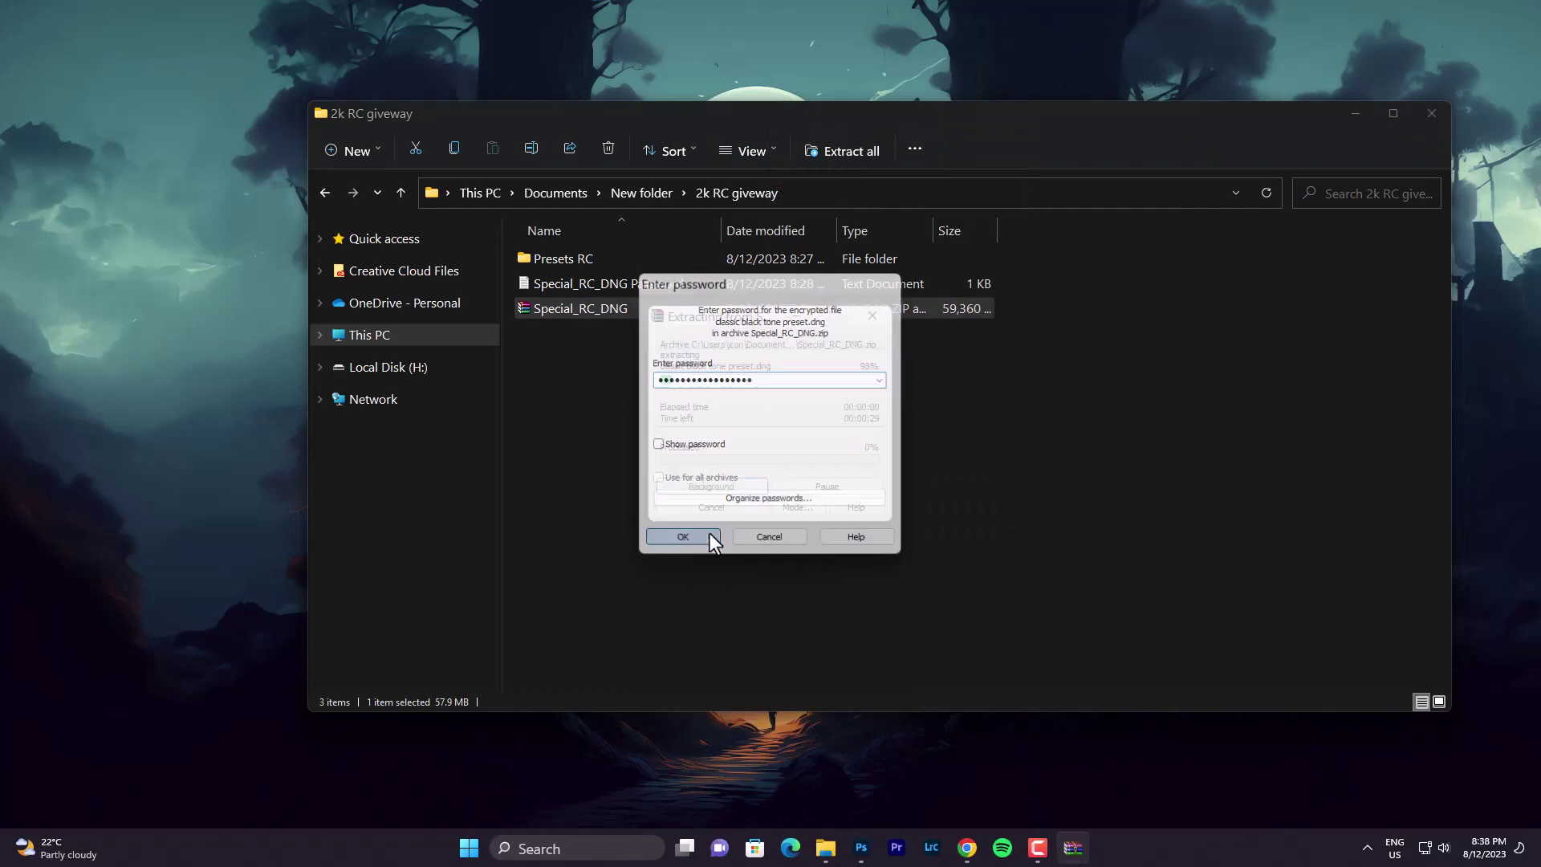
click(683, 536)
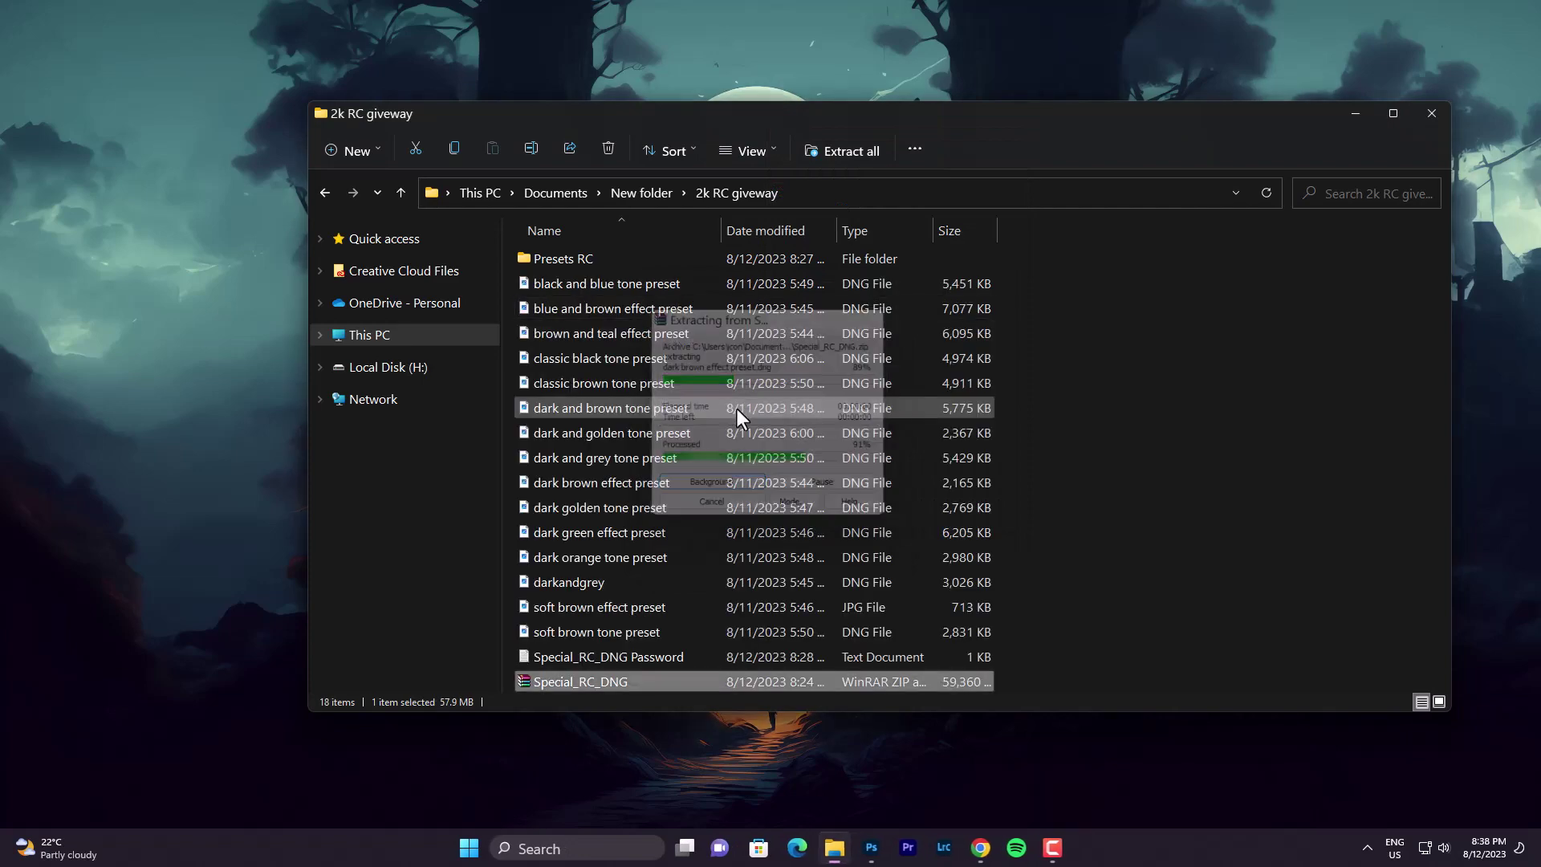
- Browse Presets RC, check the black-and-blue and soft brown tone presets, then minimize Explorer
double_click(599, 258)
scroll(1014, 337, down, 4)
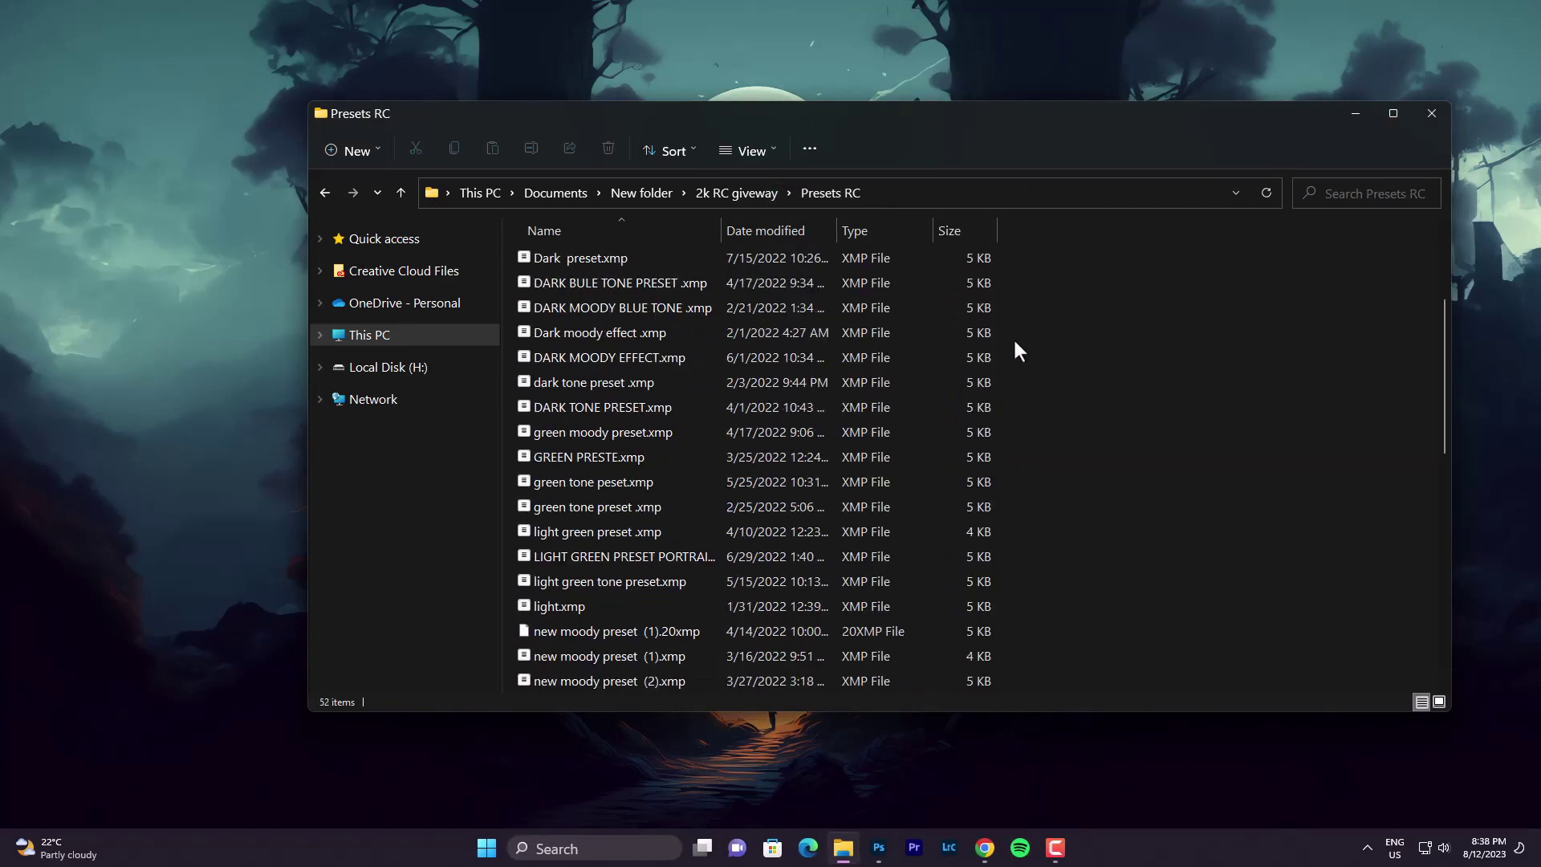
scroll(1014, 337, down, 8)
scroll(1023, 339, up, 6)
scroll(1028, 340, up, 6)
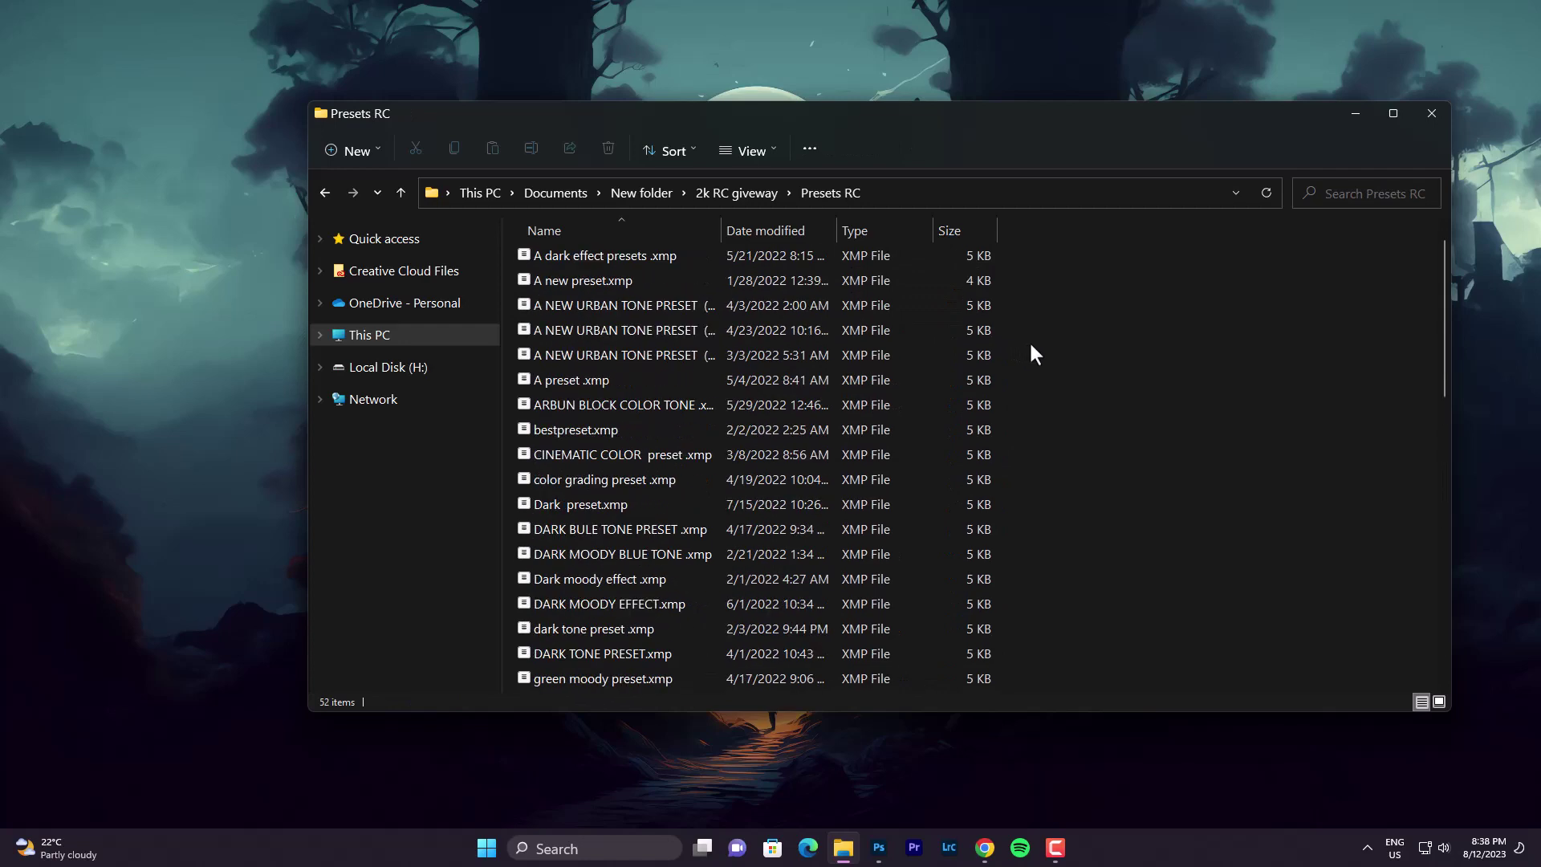
click(332, 198)
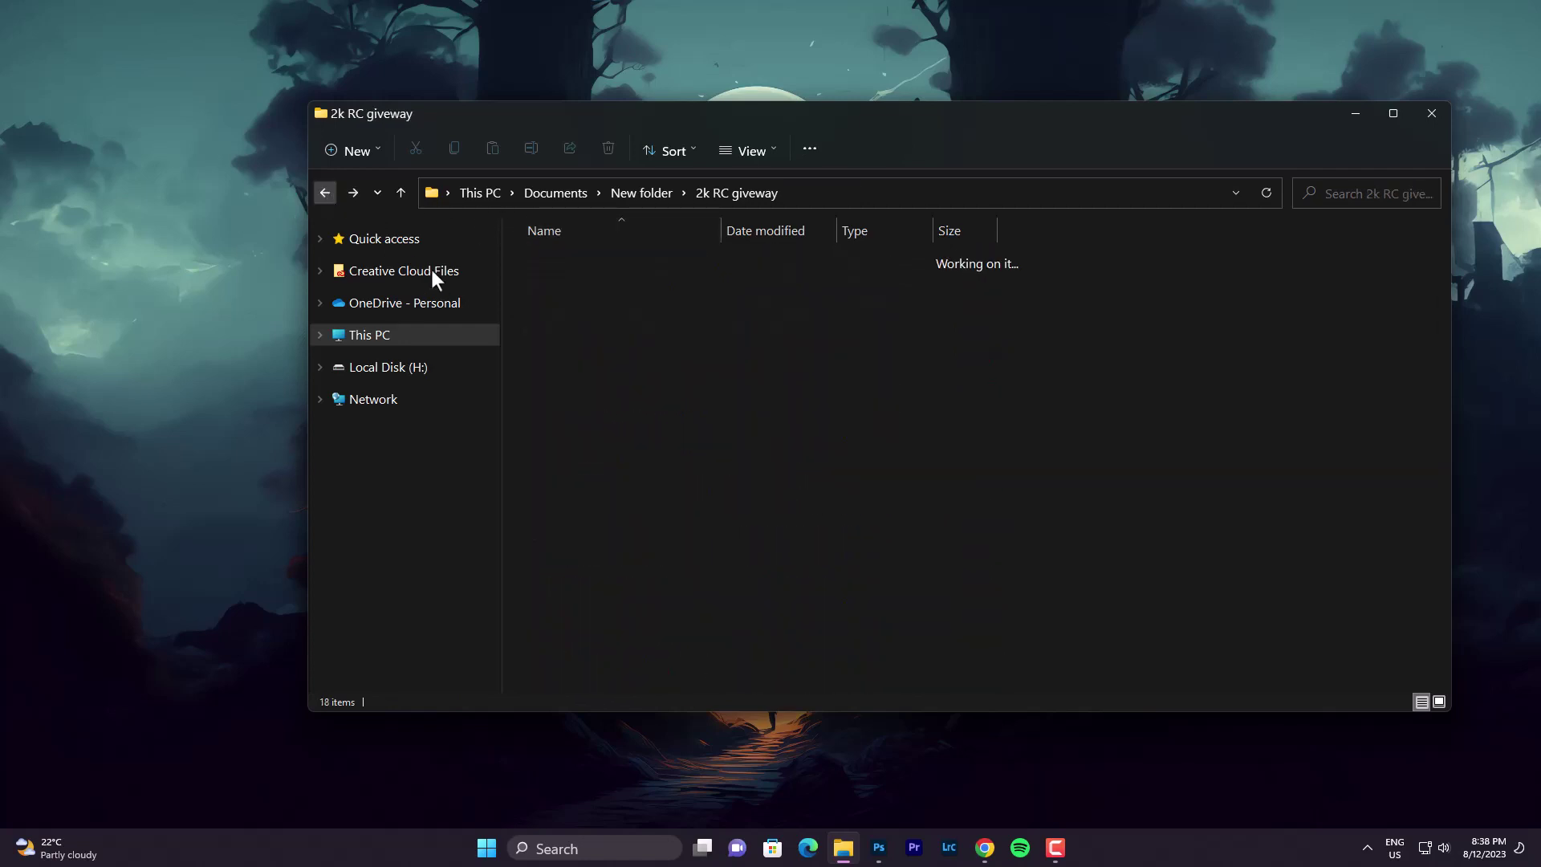
click(662, 337)
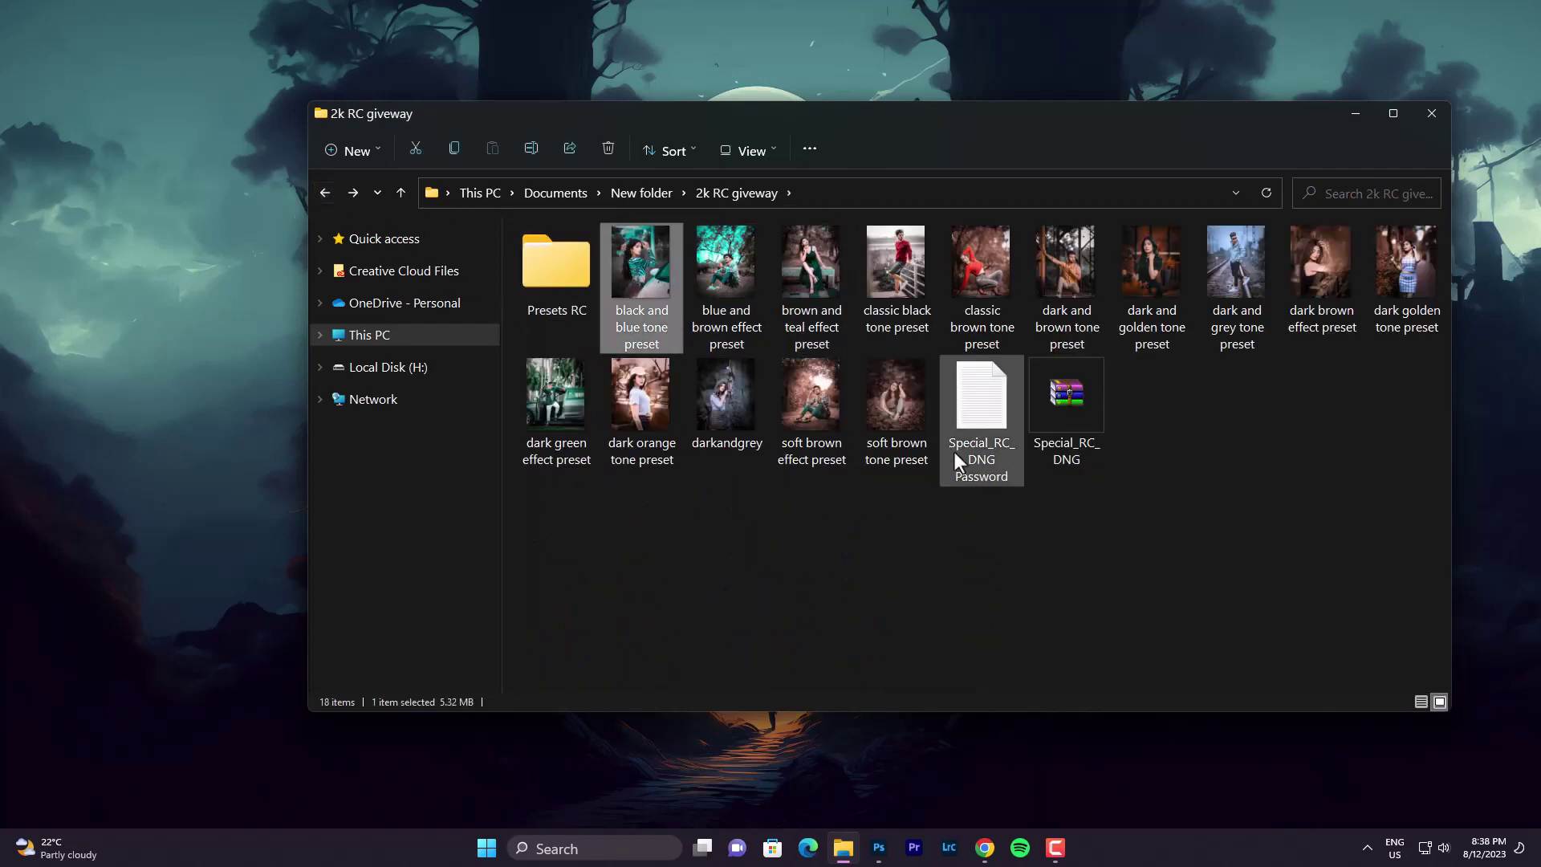
click(897, 401)
click(1278, 427)
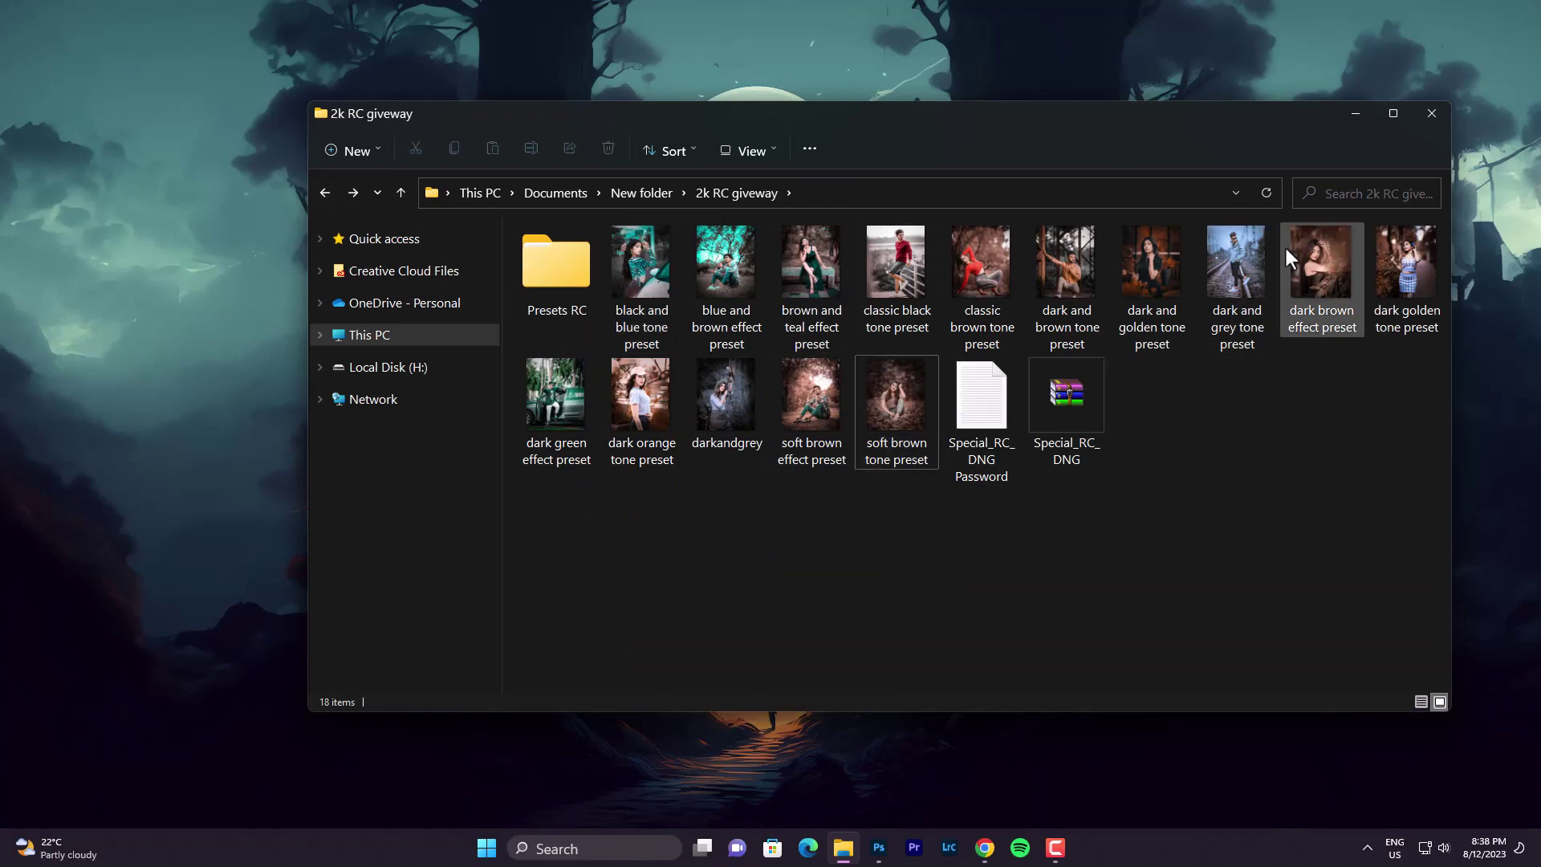
click(1355, 115)
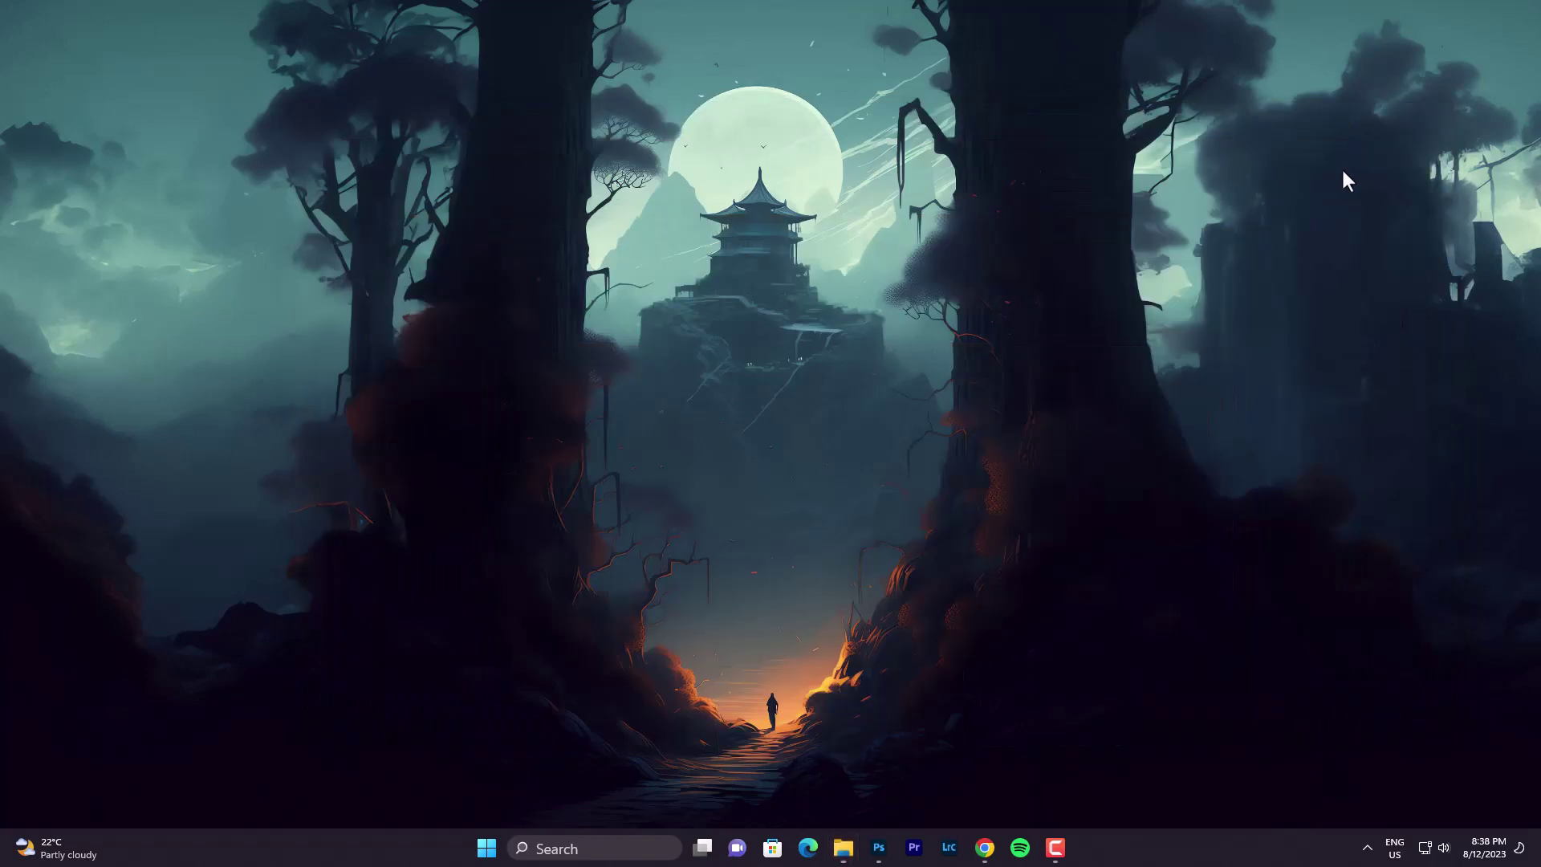
- Bring Photoshop forward and open model (2).jpg in the Camera Raw Filter
click(879, 848)
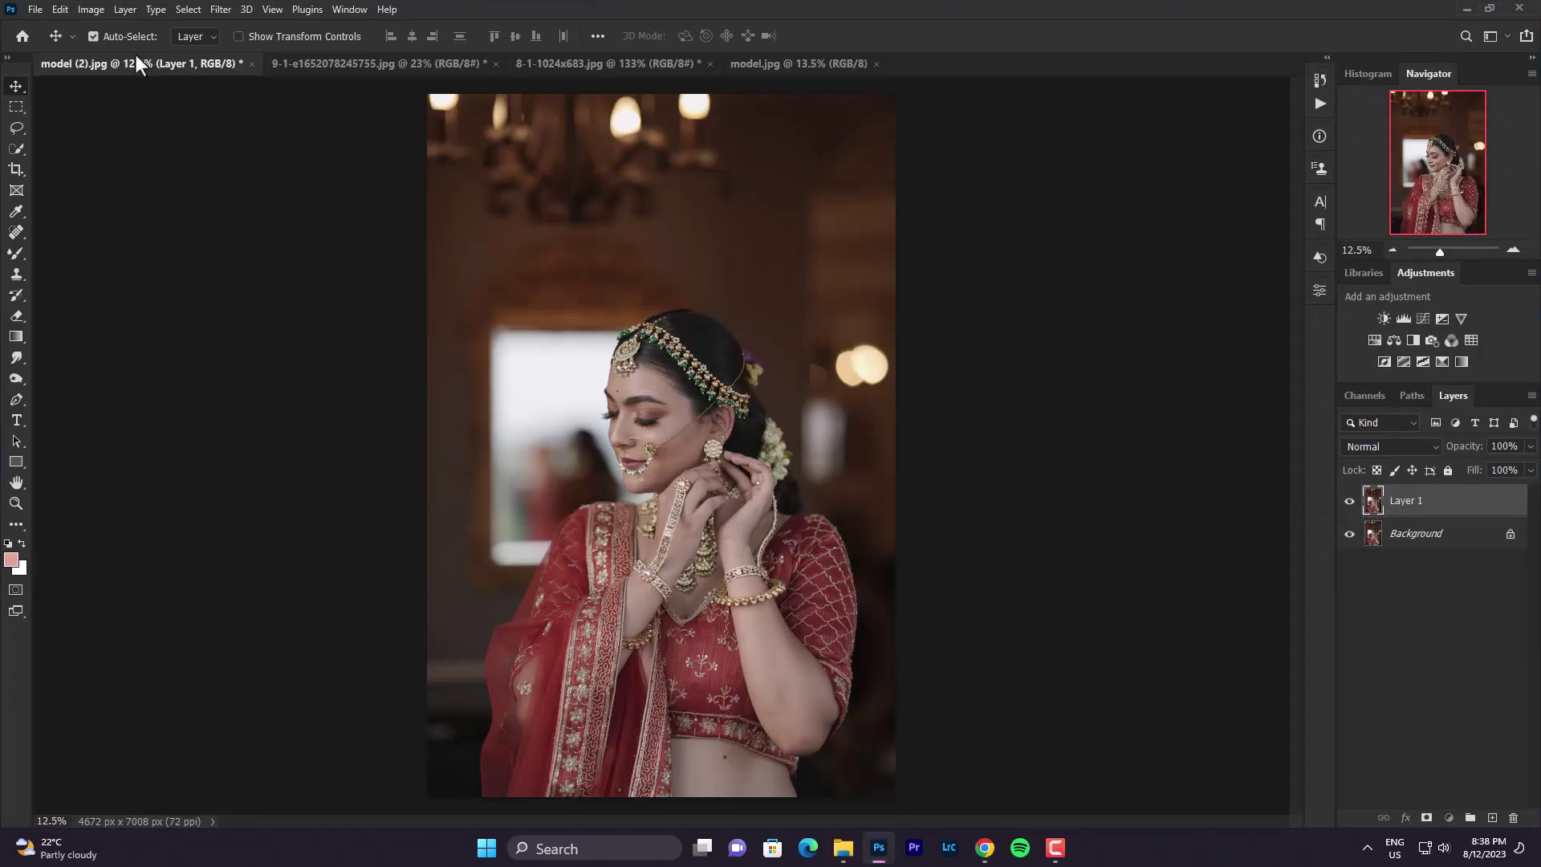
click(221, 11)
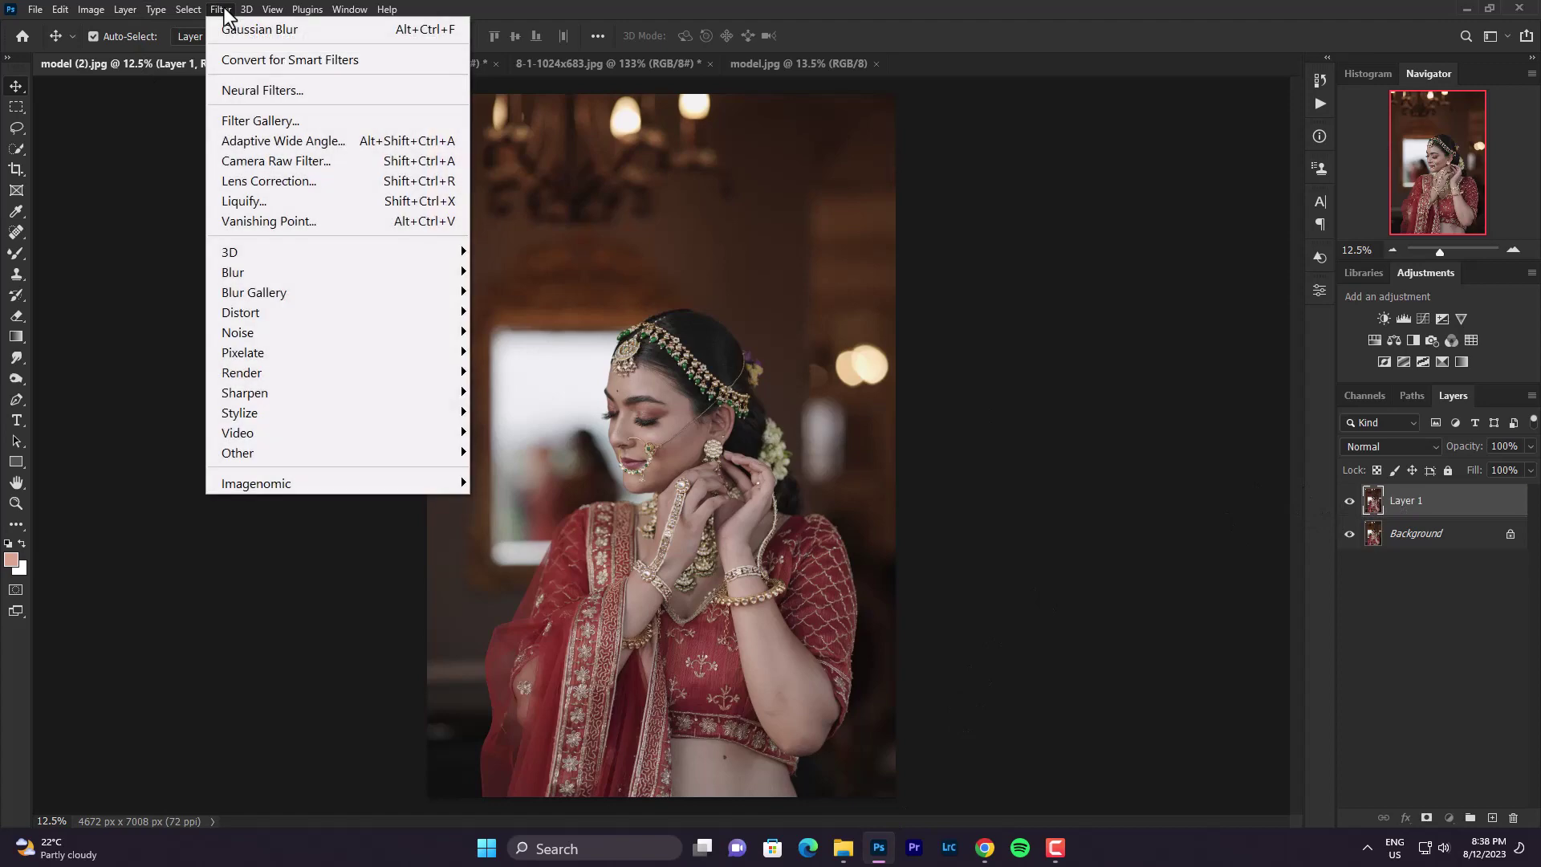
click(329, 161)
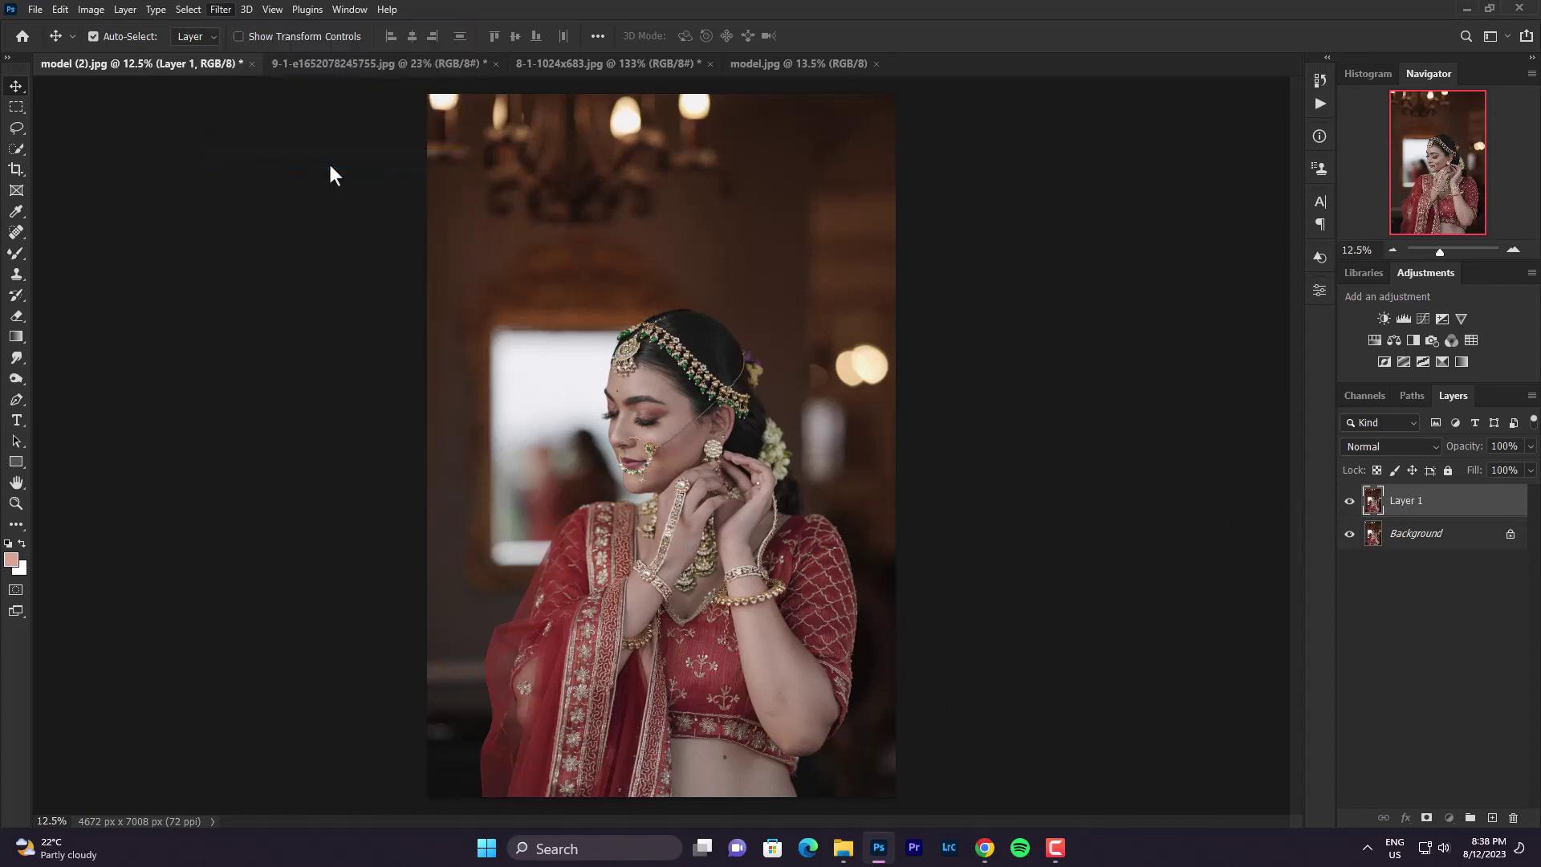
- Load the portrait preset .xmp from the Presets RC folder through Load Settings
click(1448, 251)
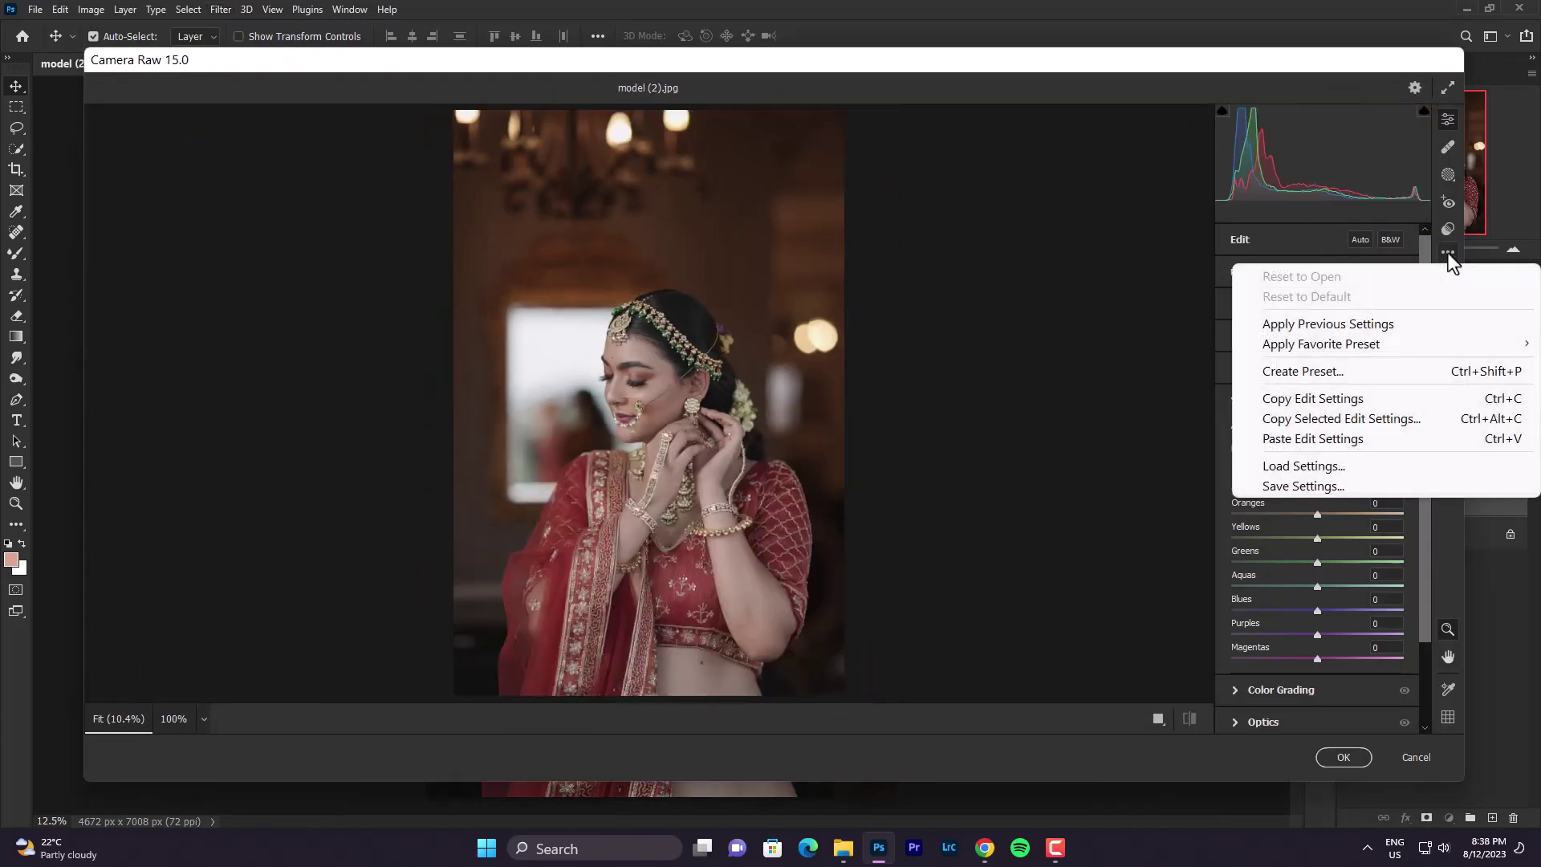
click(1324, 463)
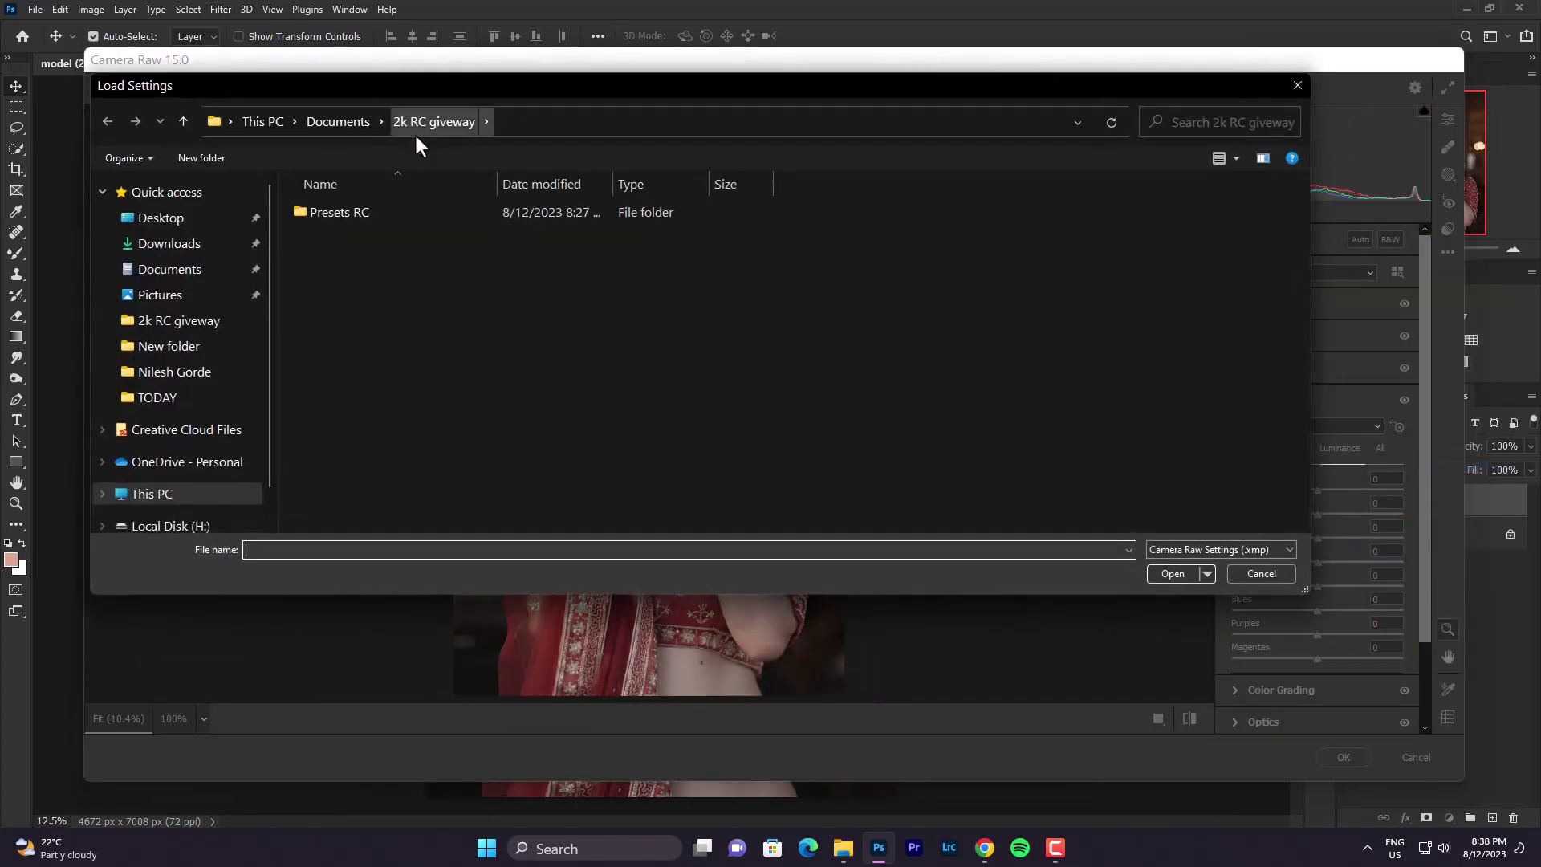
double_click(393, 212)
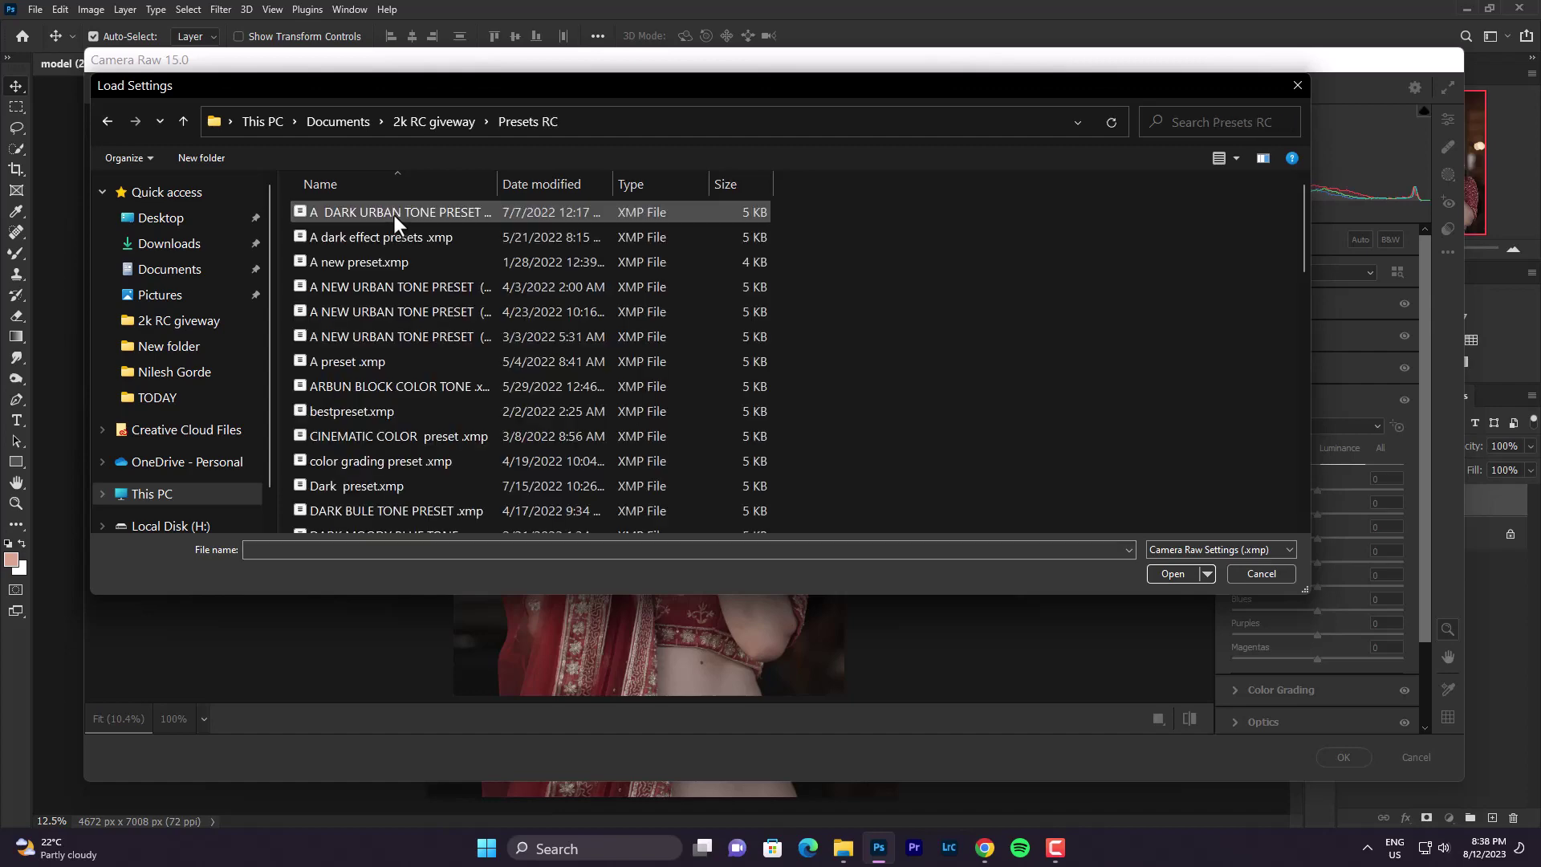
scroll(409, 241, down, 1)
scroll(433, 306, down, 3)
scroll(456, 369, down, 5)
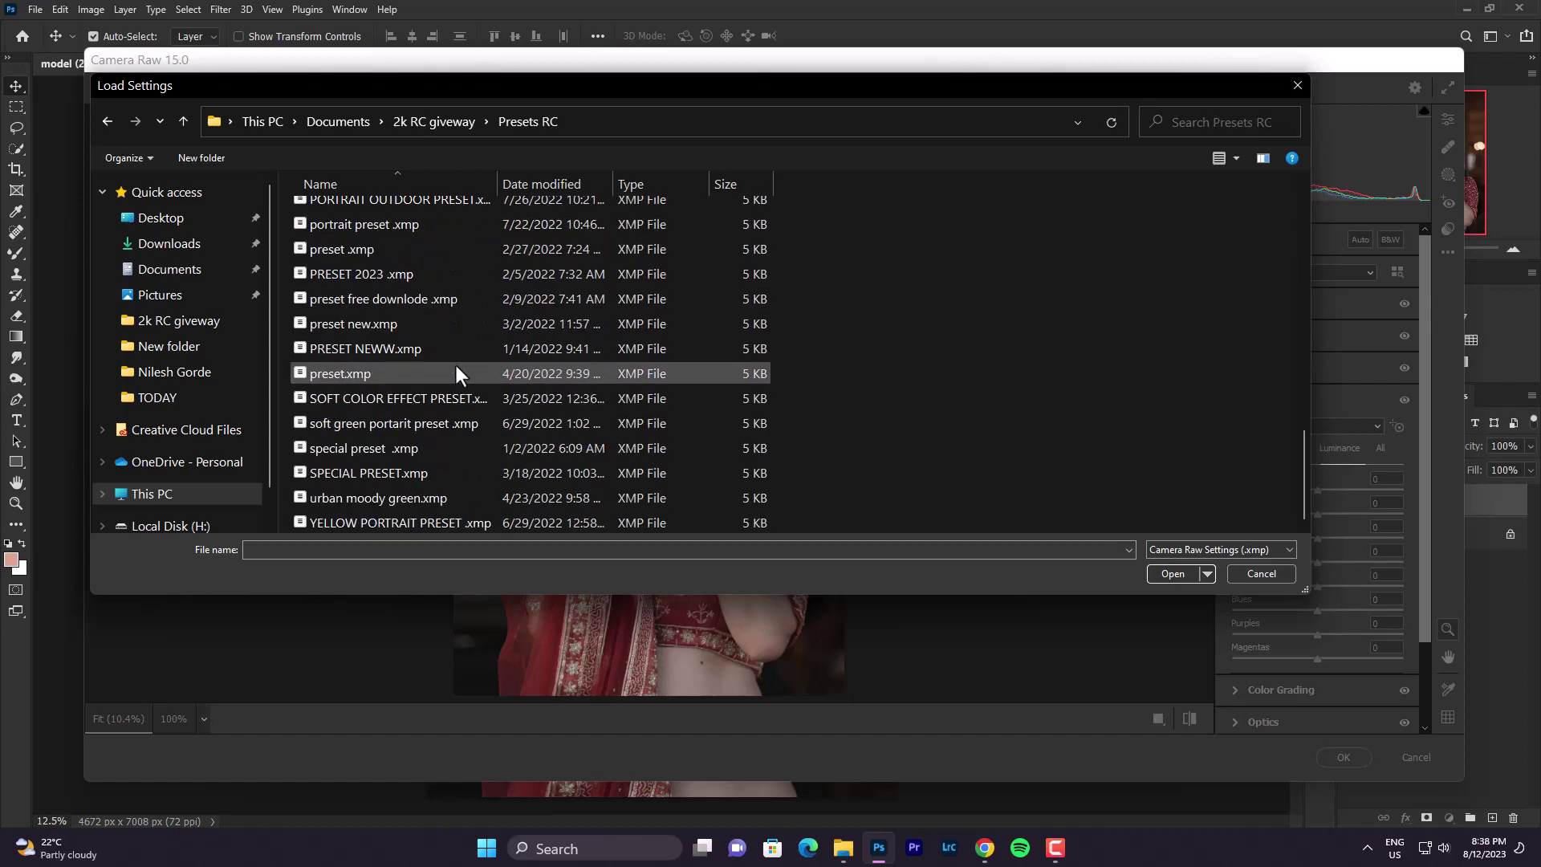
click(448, 520)
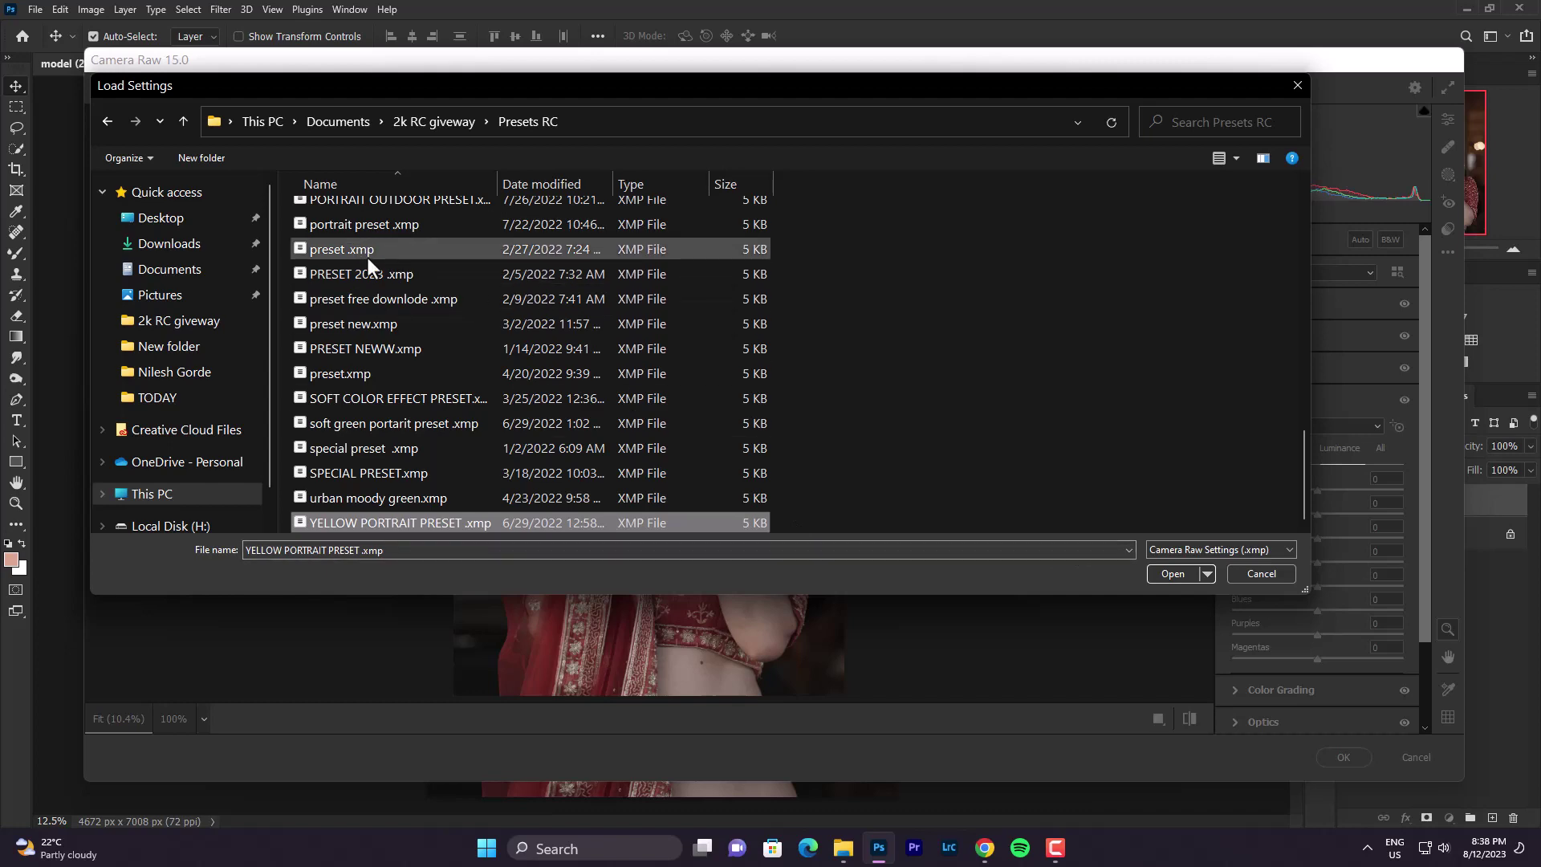
scroll(387, 242, up, 1)
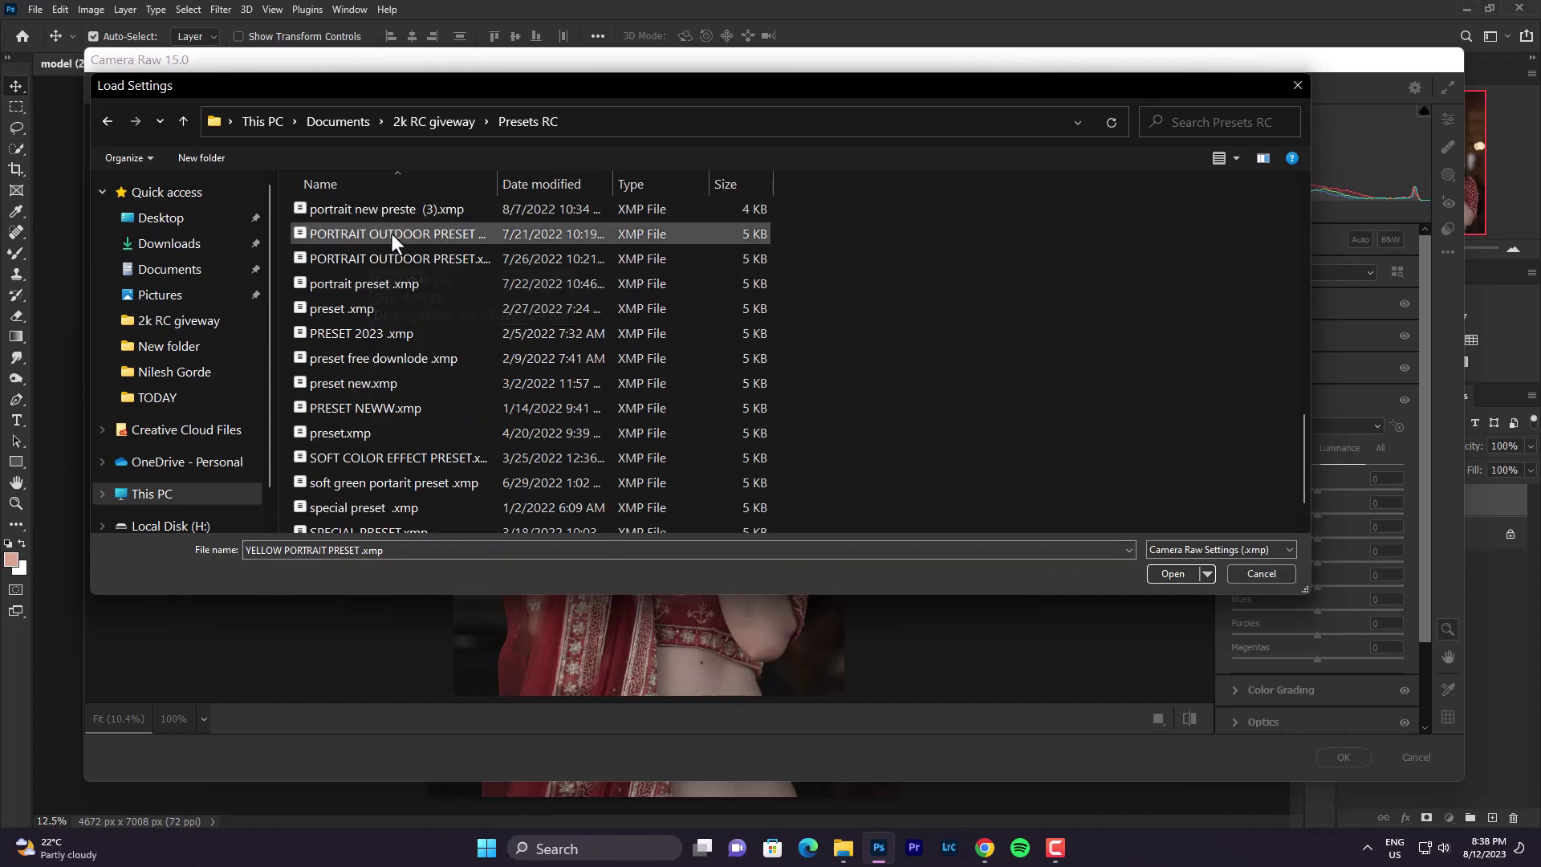
click(397, 287)
click(1172, 573)
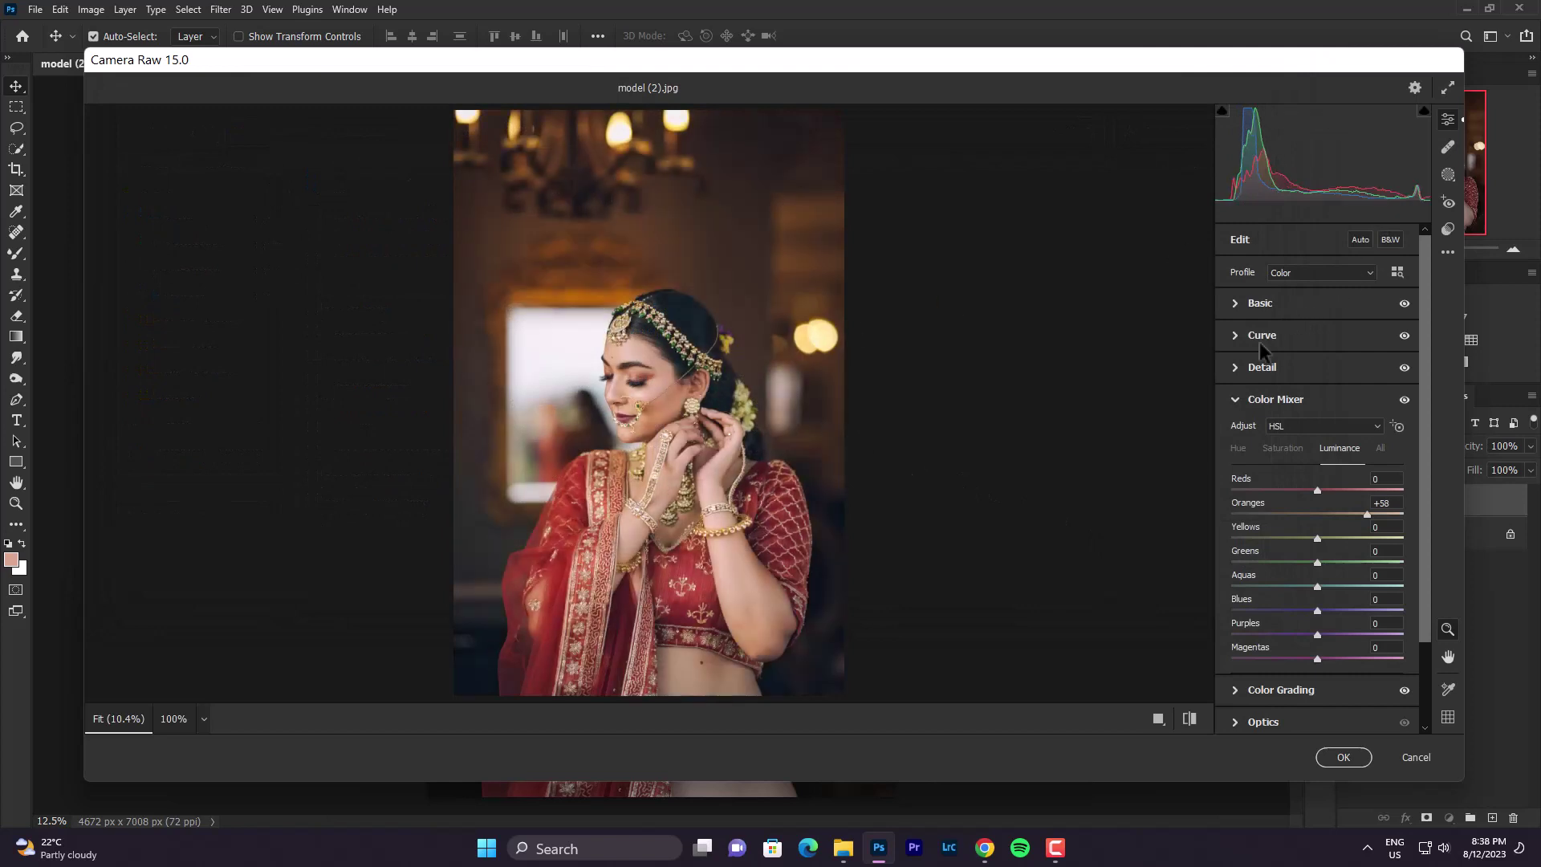
- In Basic, lower exposure to -0.10 and raise highlights from -37 to -22
click(1236, 400)
click(1236, 304)
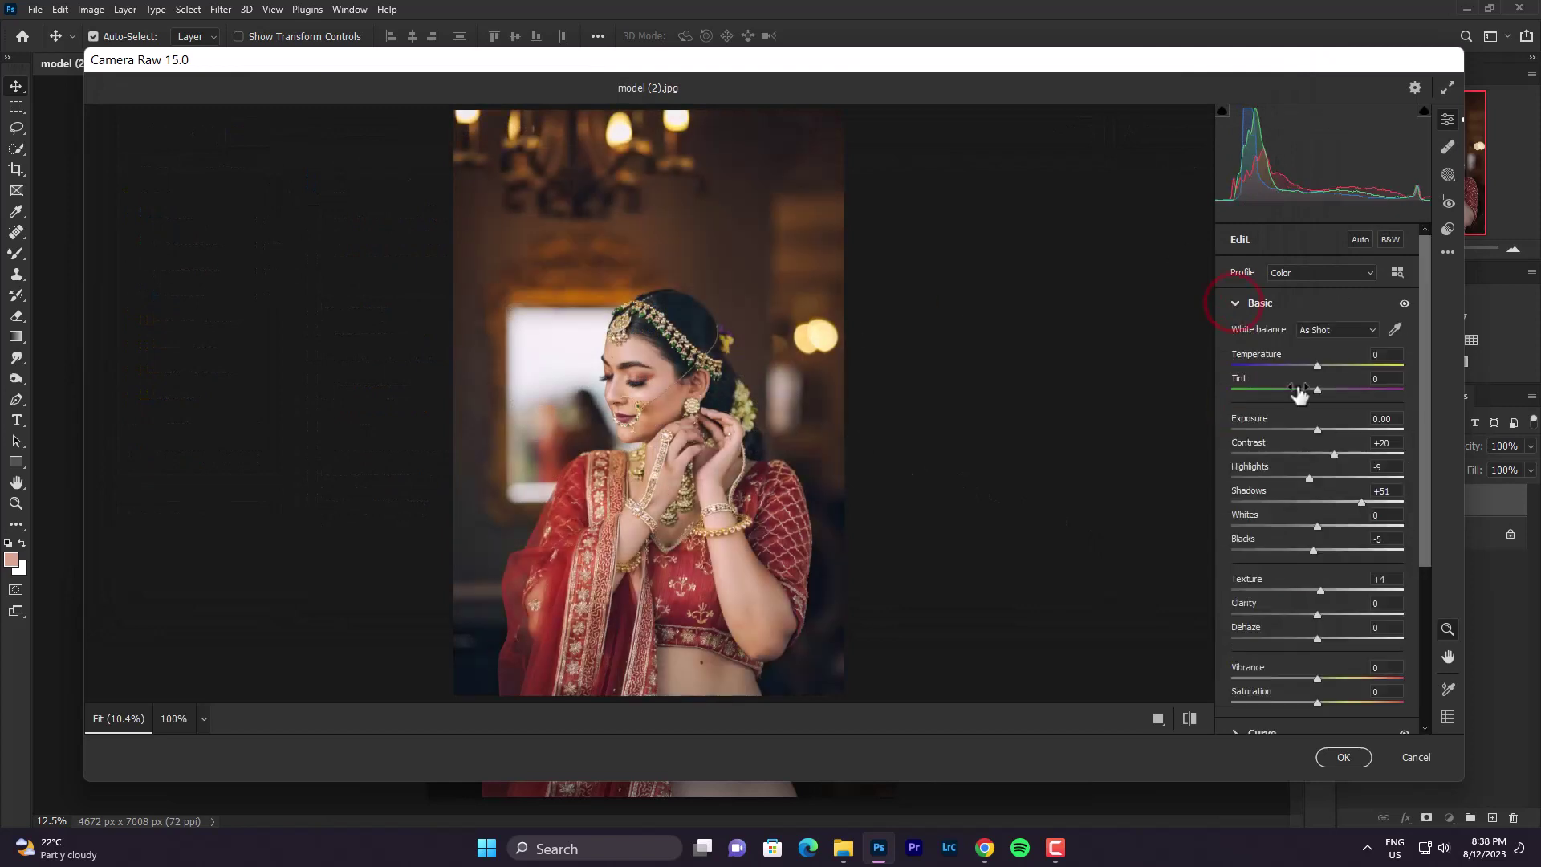
mouse_move(1315, 428)
mouse_down()
mouse_move(1286, 480)
mouse_move(1357, 502)
mouse_move(1229, 523)
mouse_up()
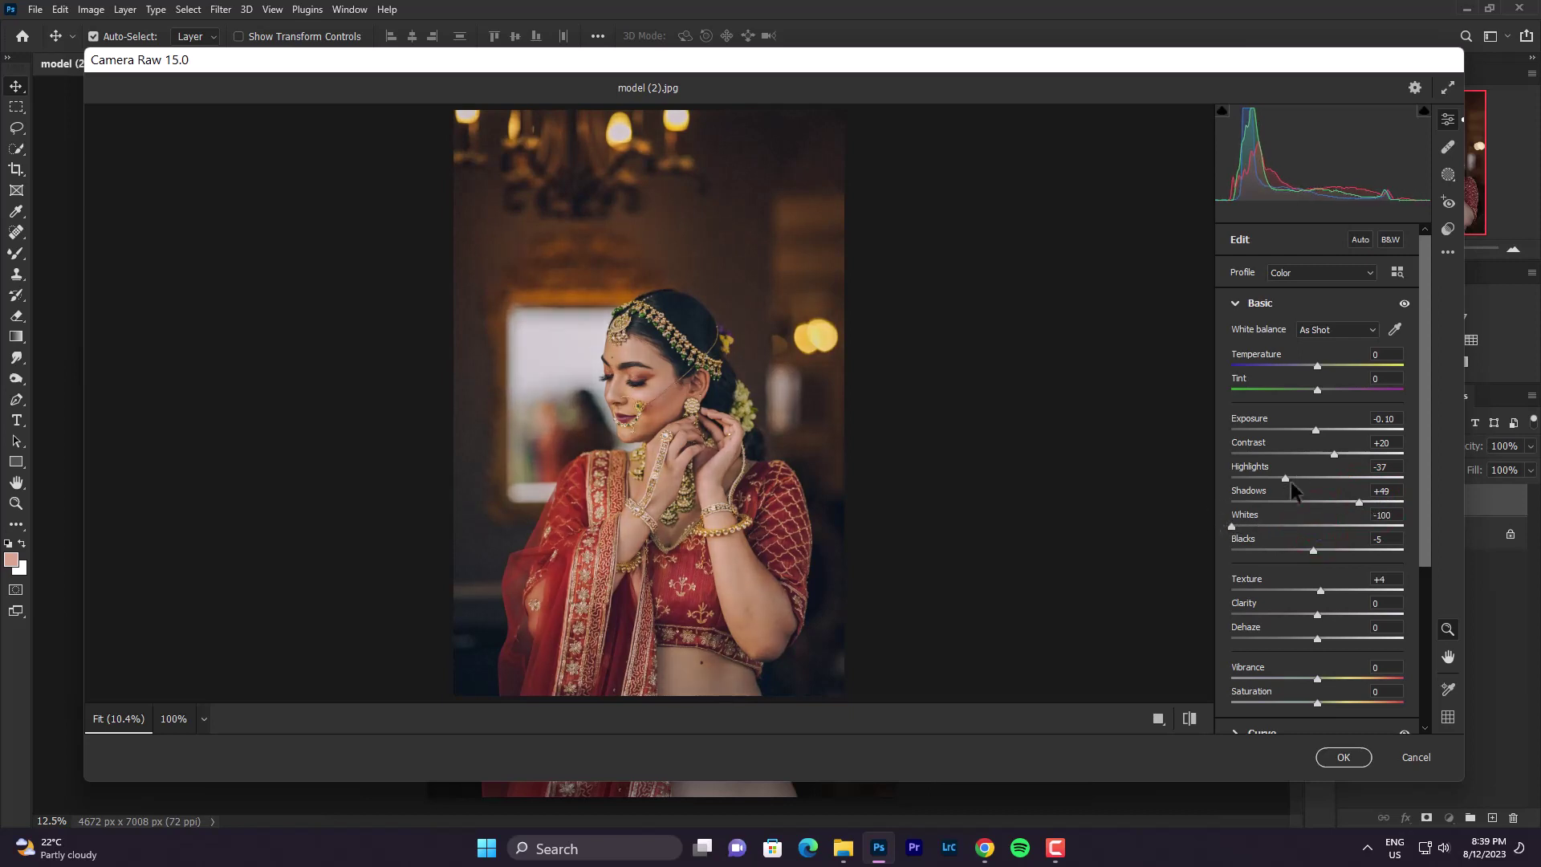
drag(1286, 479, 1297, 471)
- Expand Effects and select the Vignetting amount for editing
scroll(1282, 628, down, 5)
click(1265, 683)
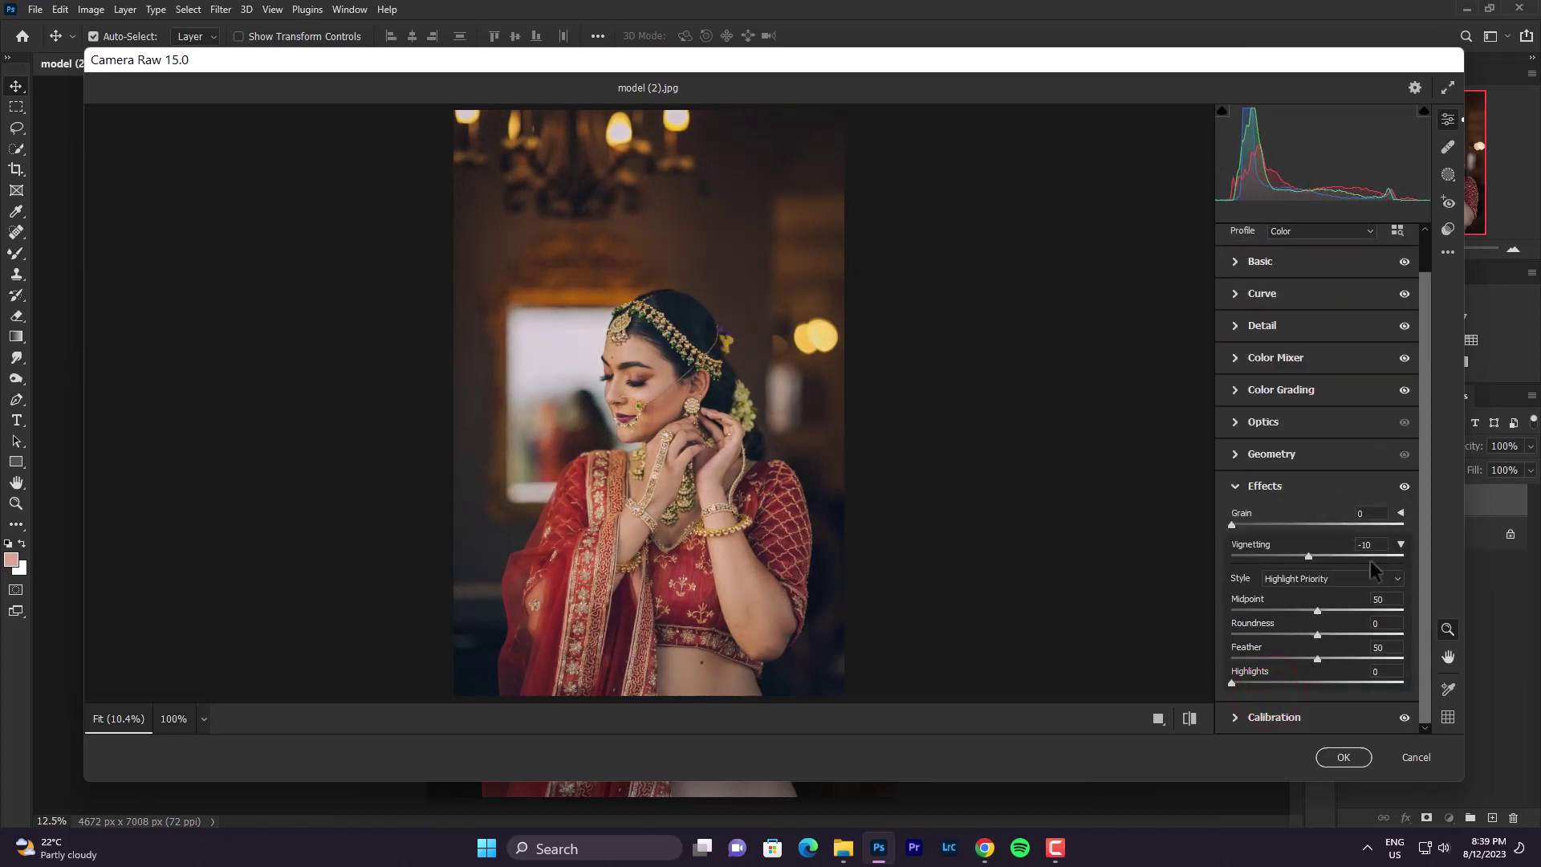
click(1376, 545)
click(1448, 252)
- Load another preset .xmp from Presets RC, bringing a -33 vignette
click(1342, 464)
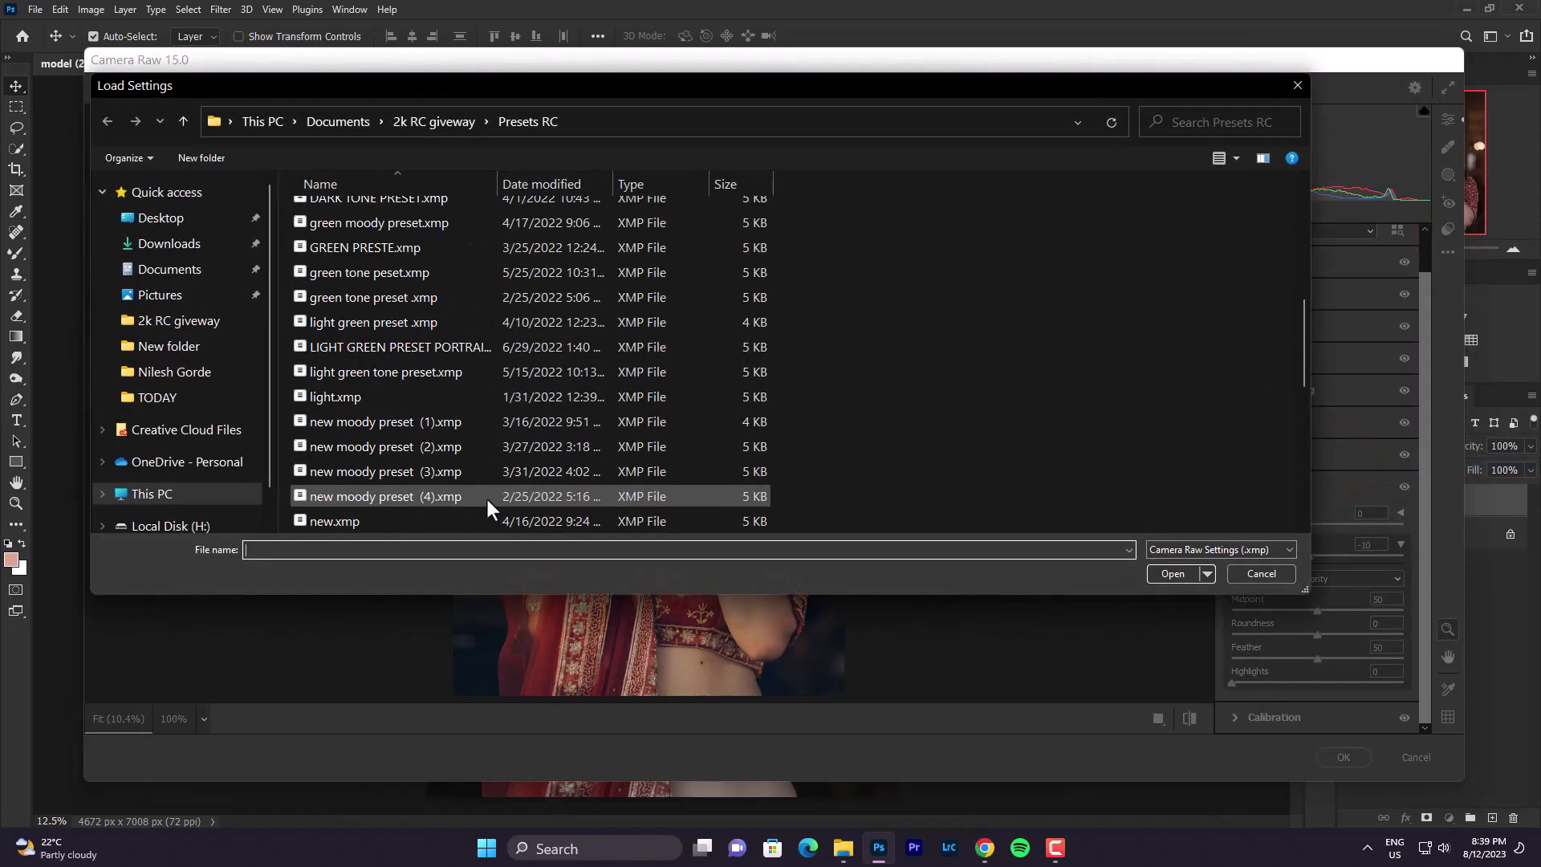
scroll(417, 522, down, 3)
double_click(416, 521)
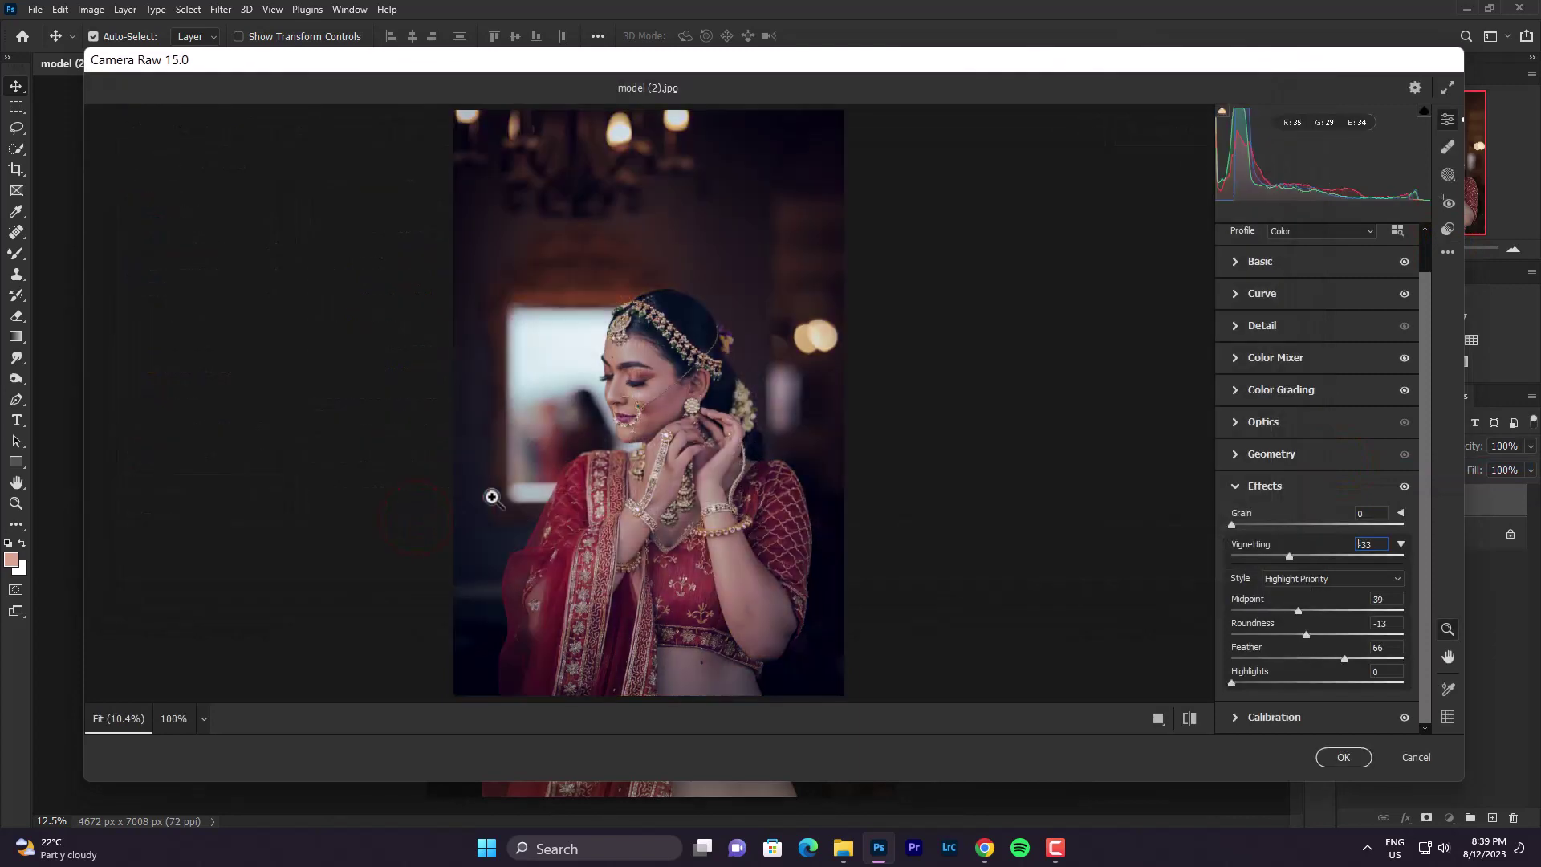
click(1262, 262)
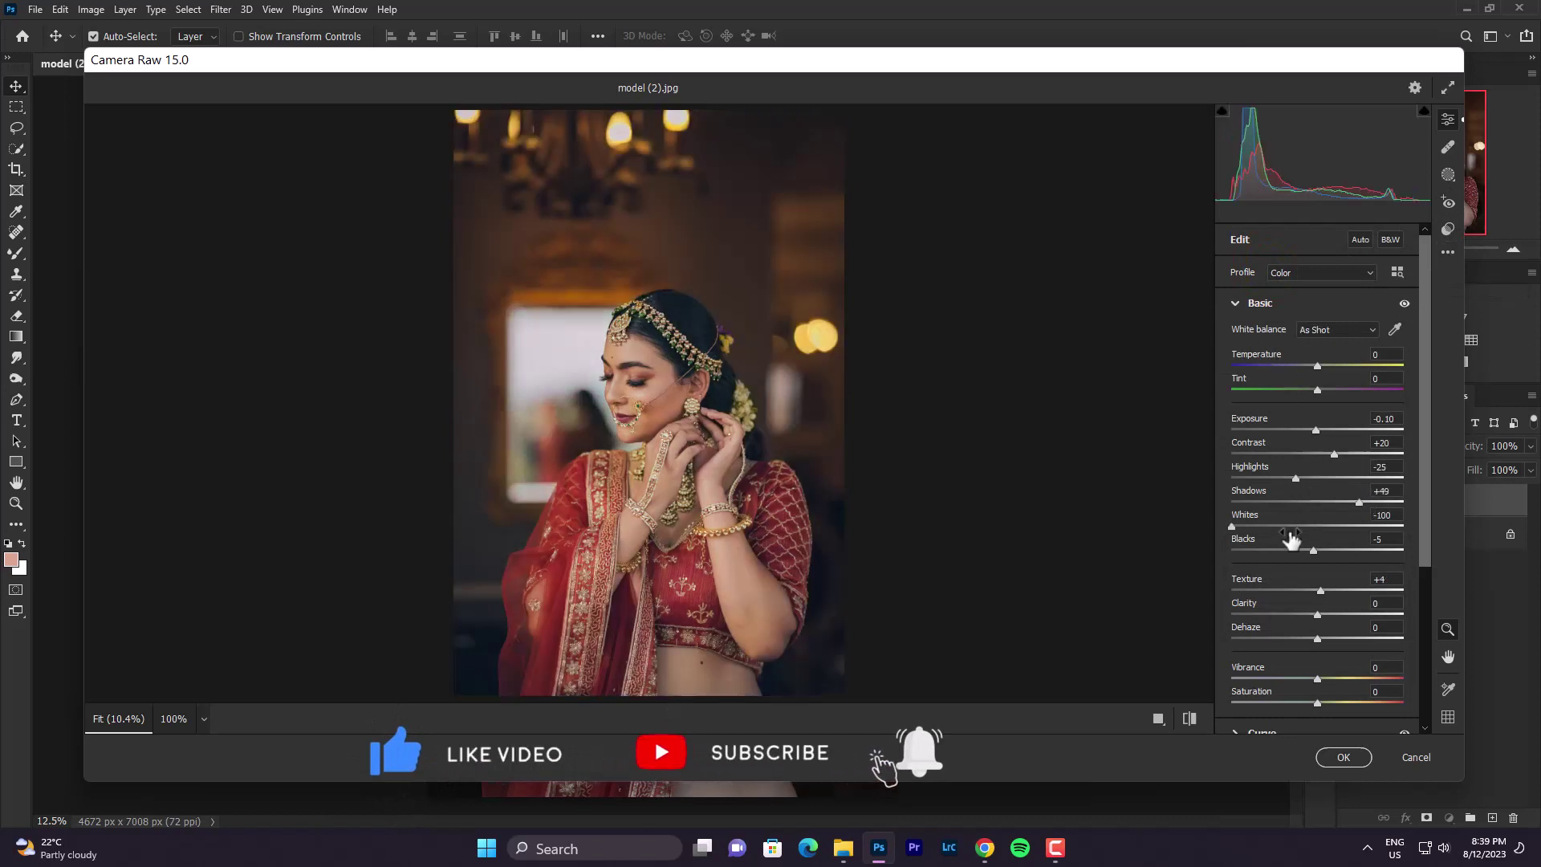
- Raise vibrance slightly and inspect the point curve's green and blue channels
drag(1322, 681, 1336, 676)
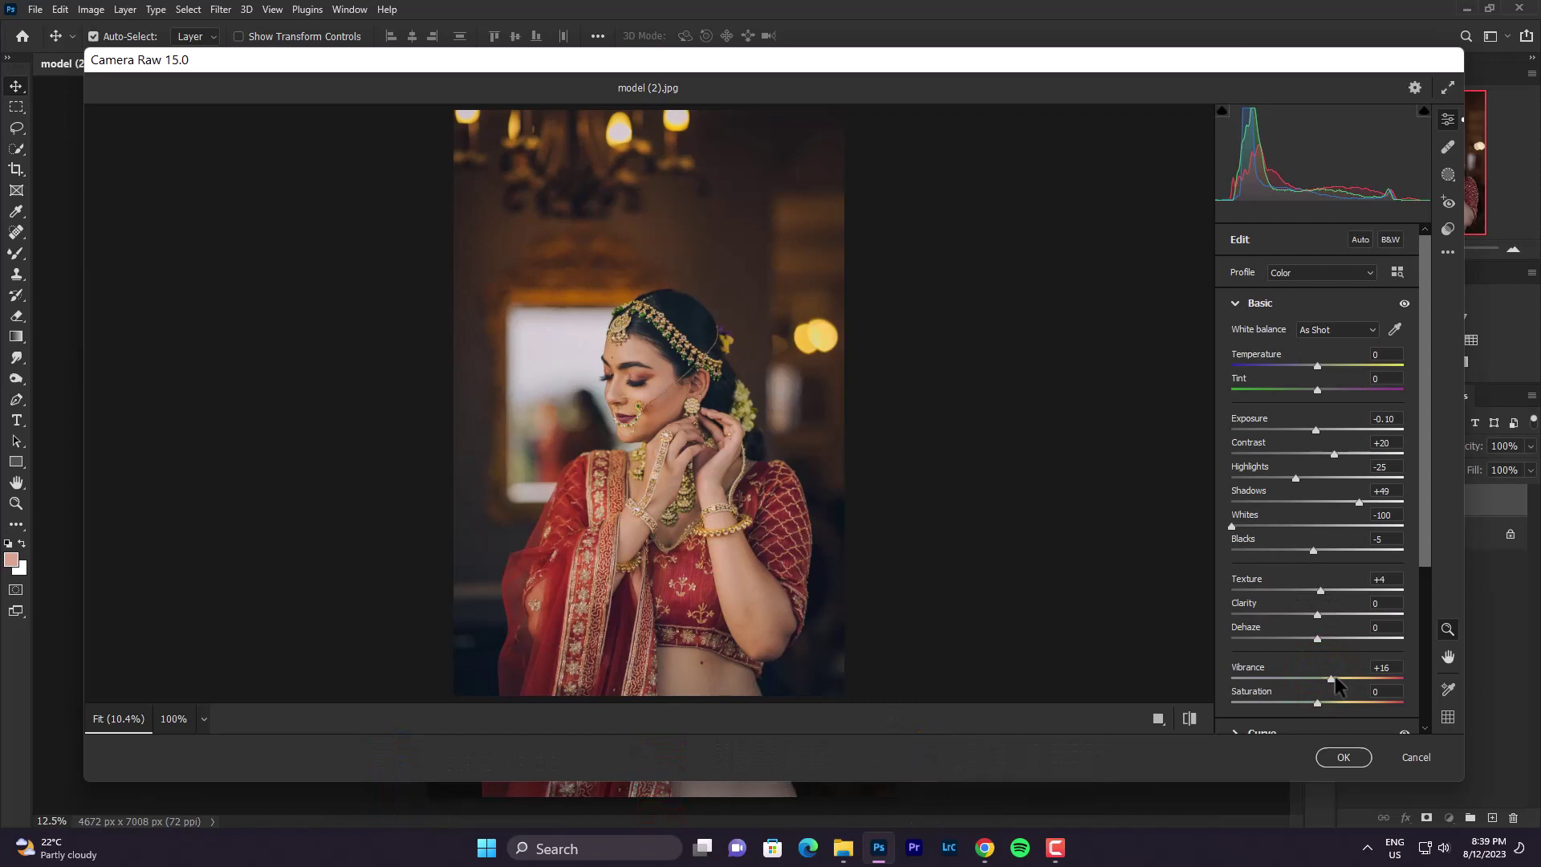
click(1280, 303)
click(1272, 333)
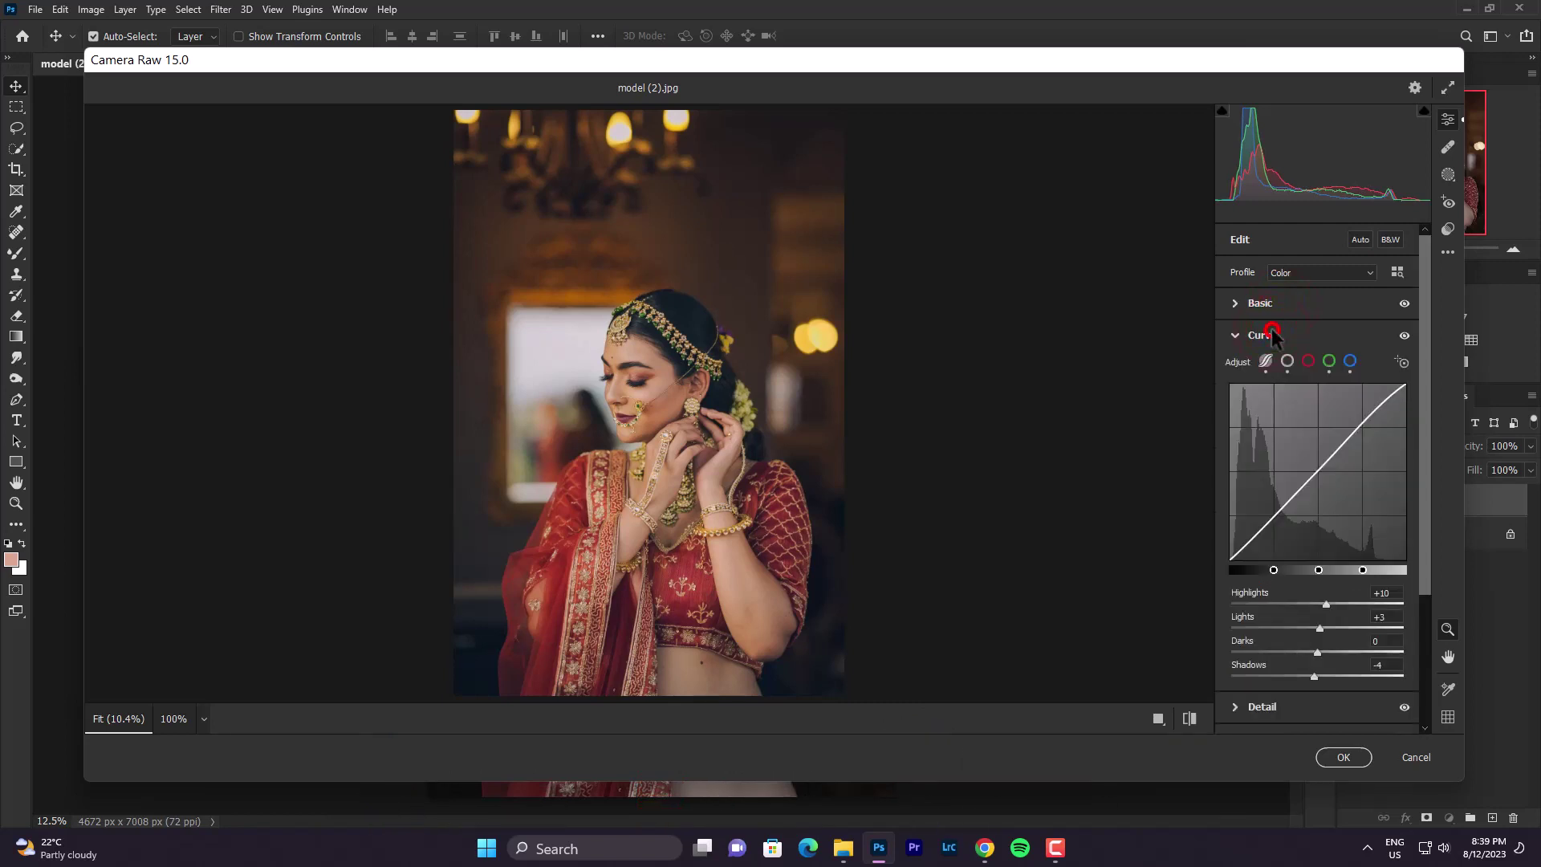
click(1273, 333)
click(1262, 336)
click(1288, 361)
click(1329, 361)
click(1351, 361)
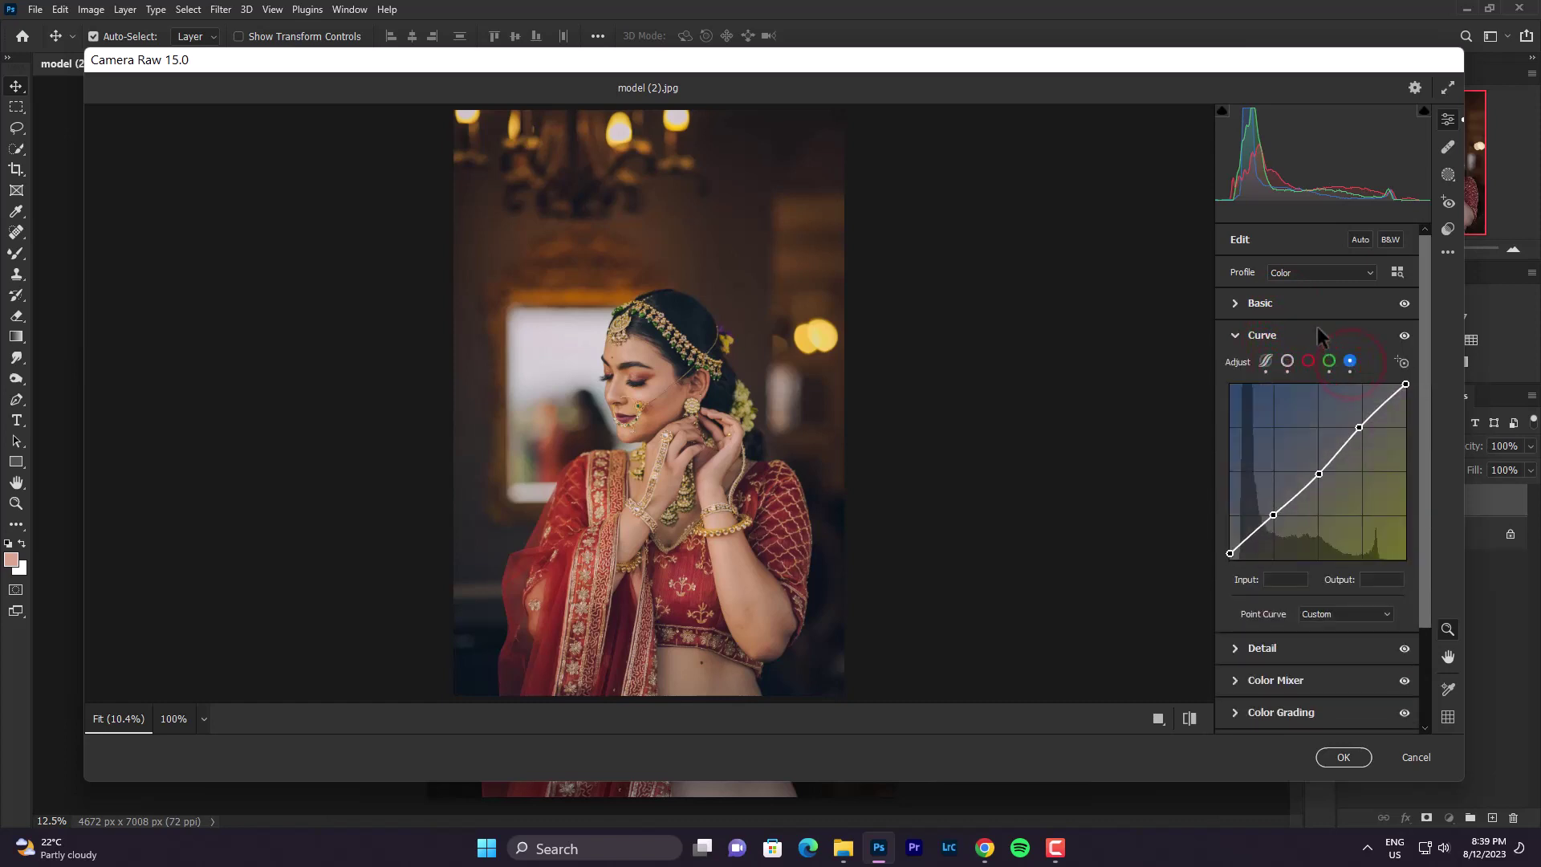
click(1319, 335)
- In HSL, set orange luminance to +54 and orange saturation to -23
click(1311, 411)
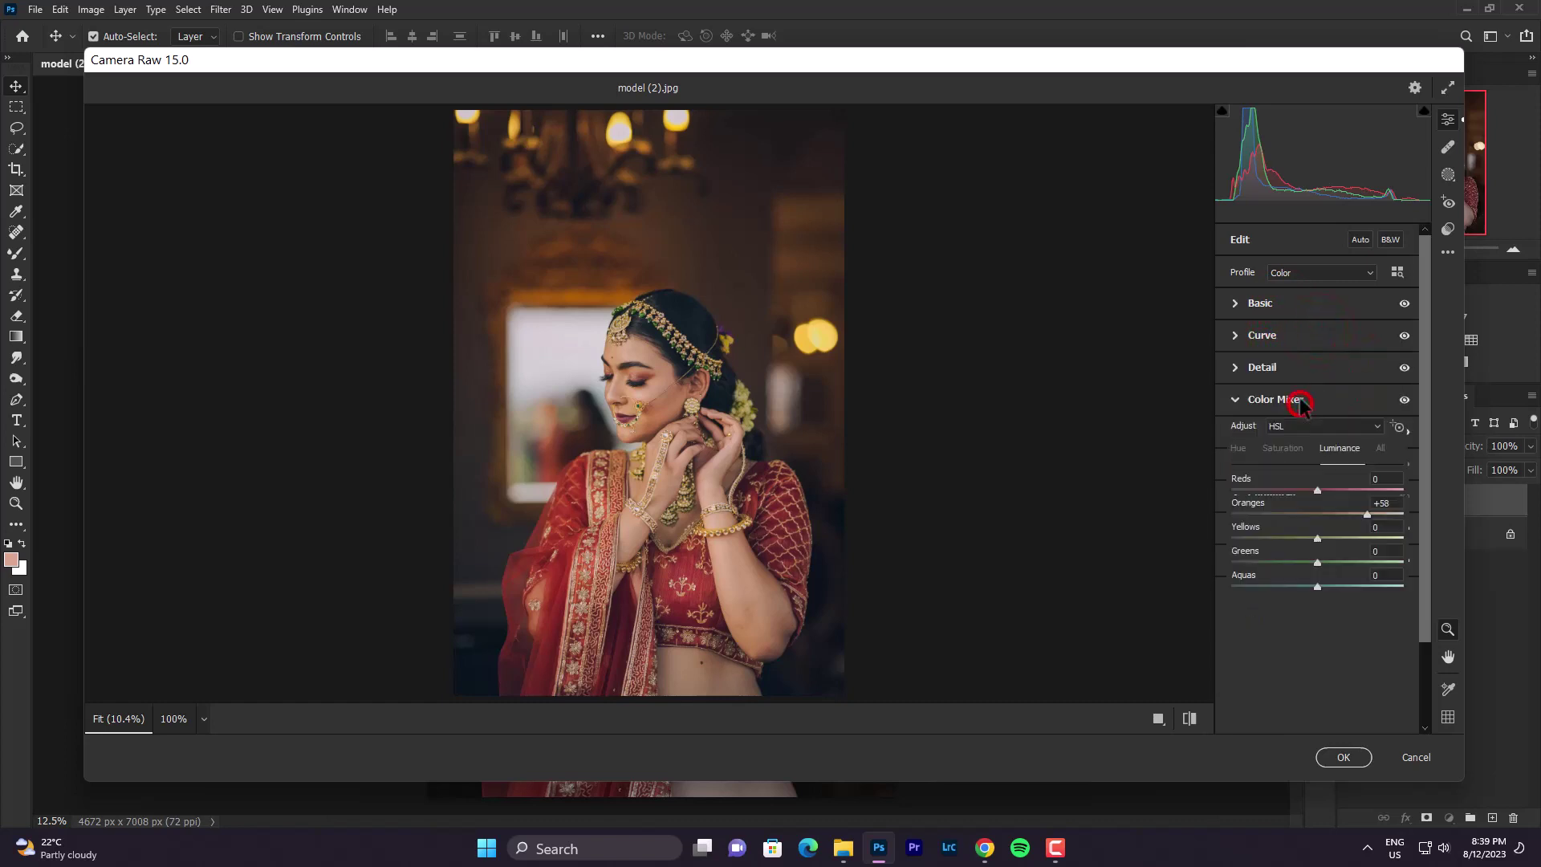
drag(1367, 517, 1364, 517)
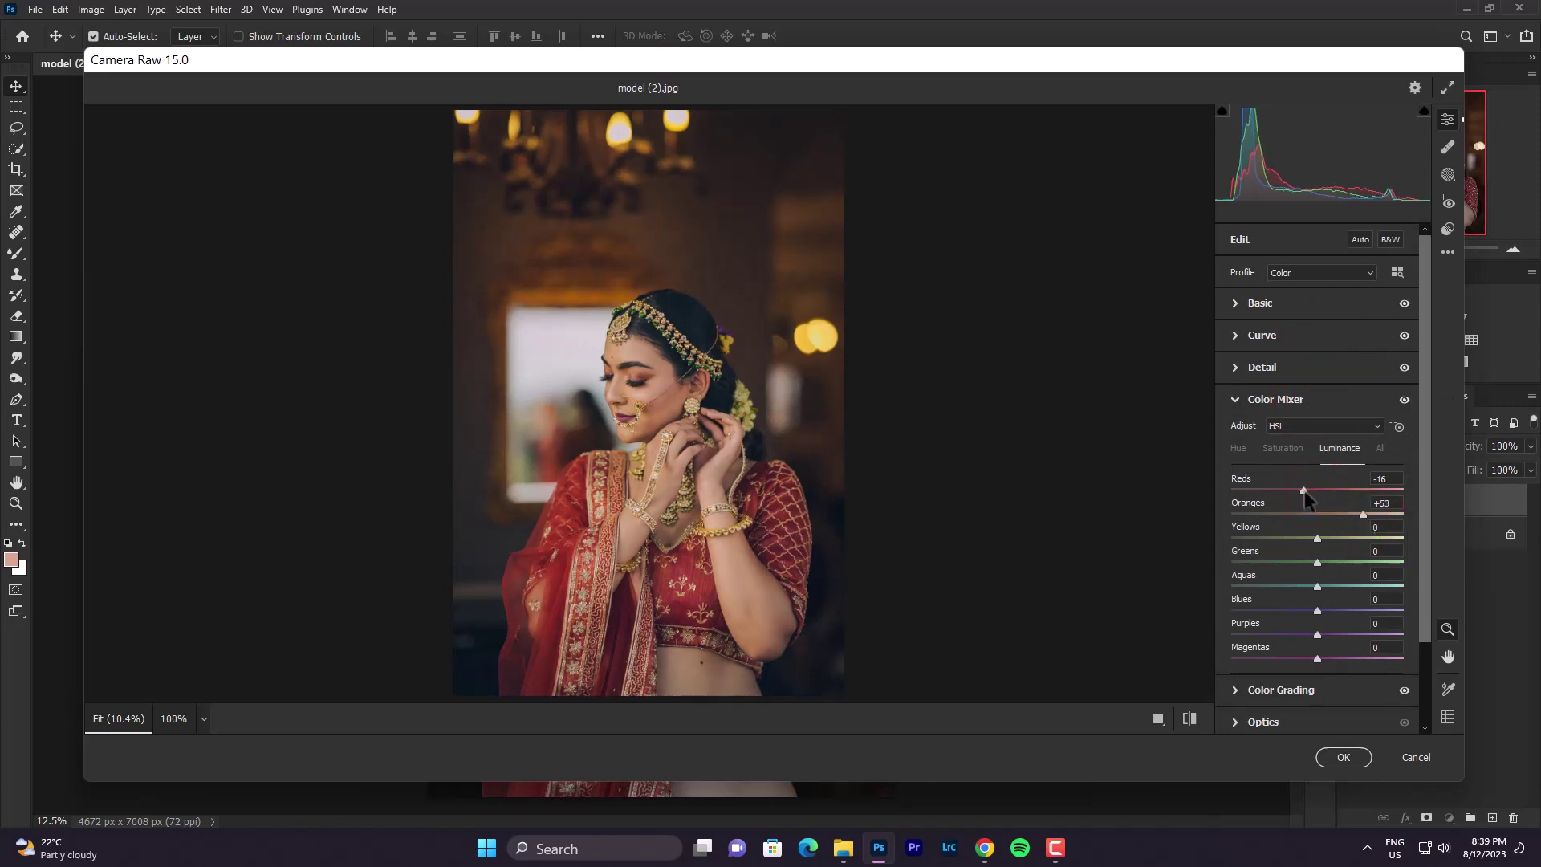
click(1288, 447)
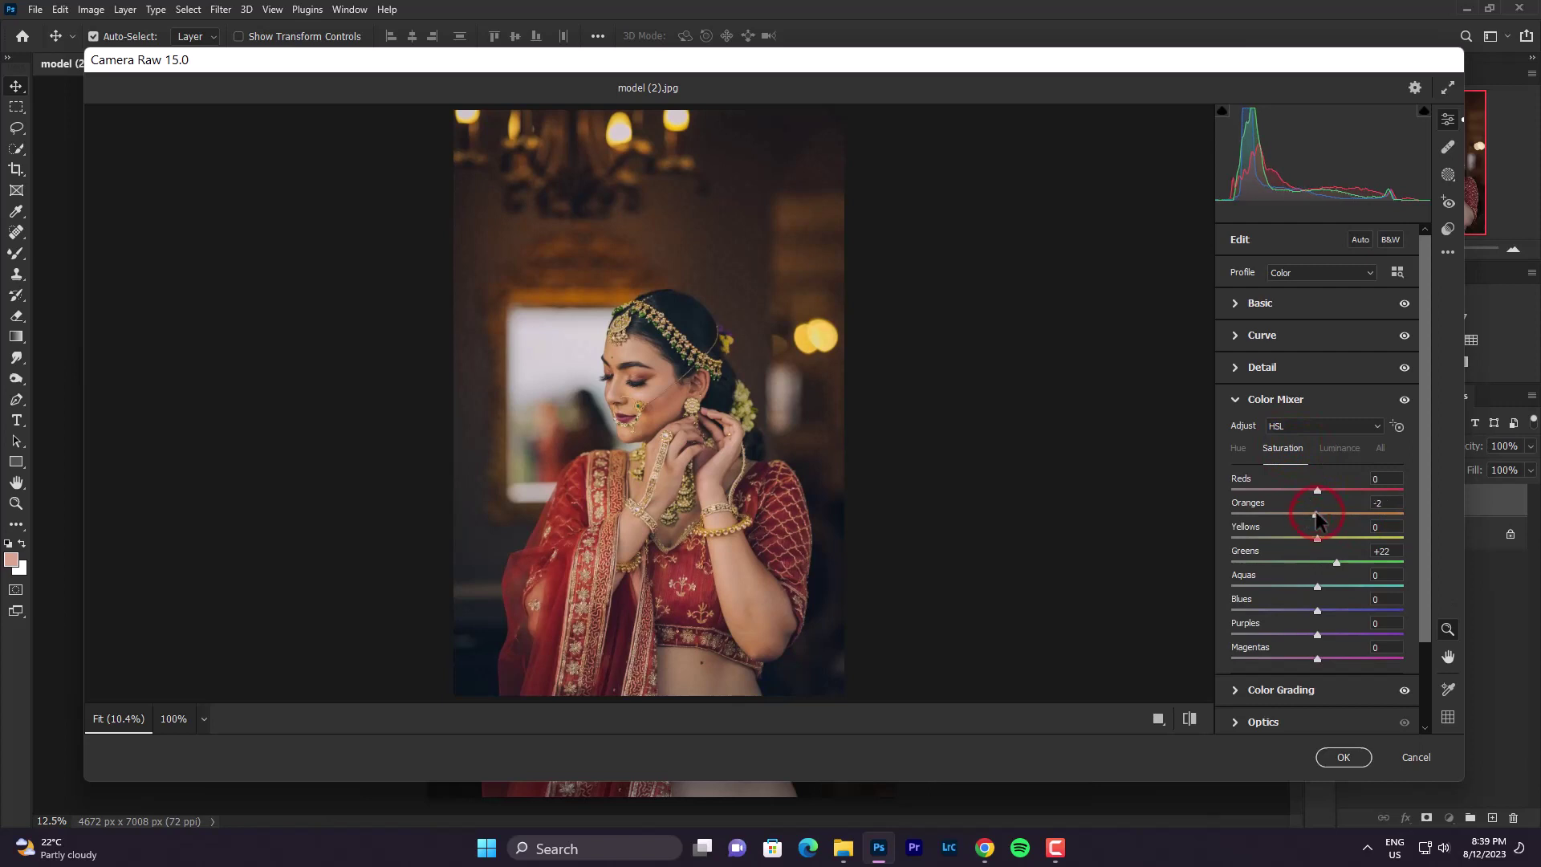
drag(1317, 511, 1297, 508)
click(1271, 399)
- Set the Vignetting amount to 0 to remove the vignette
click(1302, 562)
click(1307, 389)
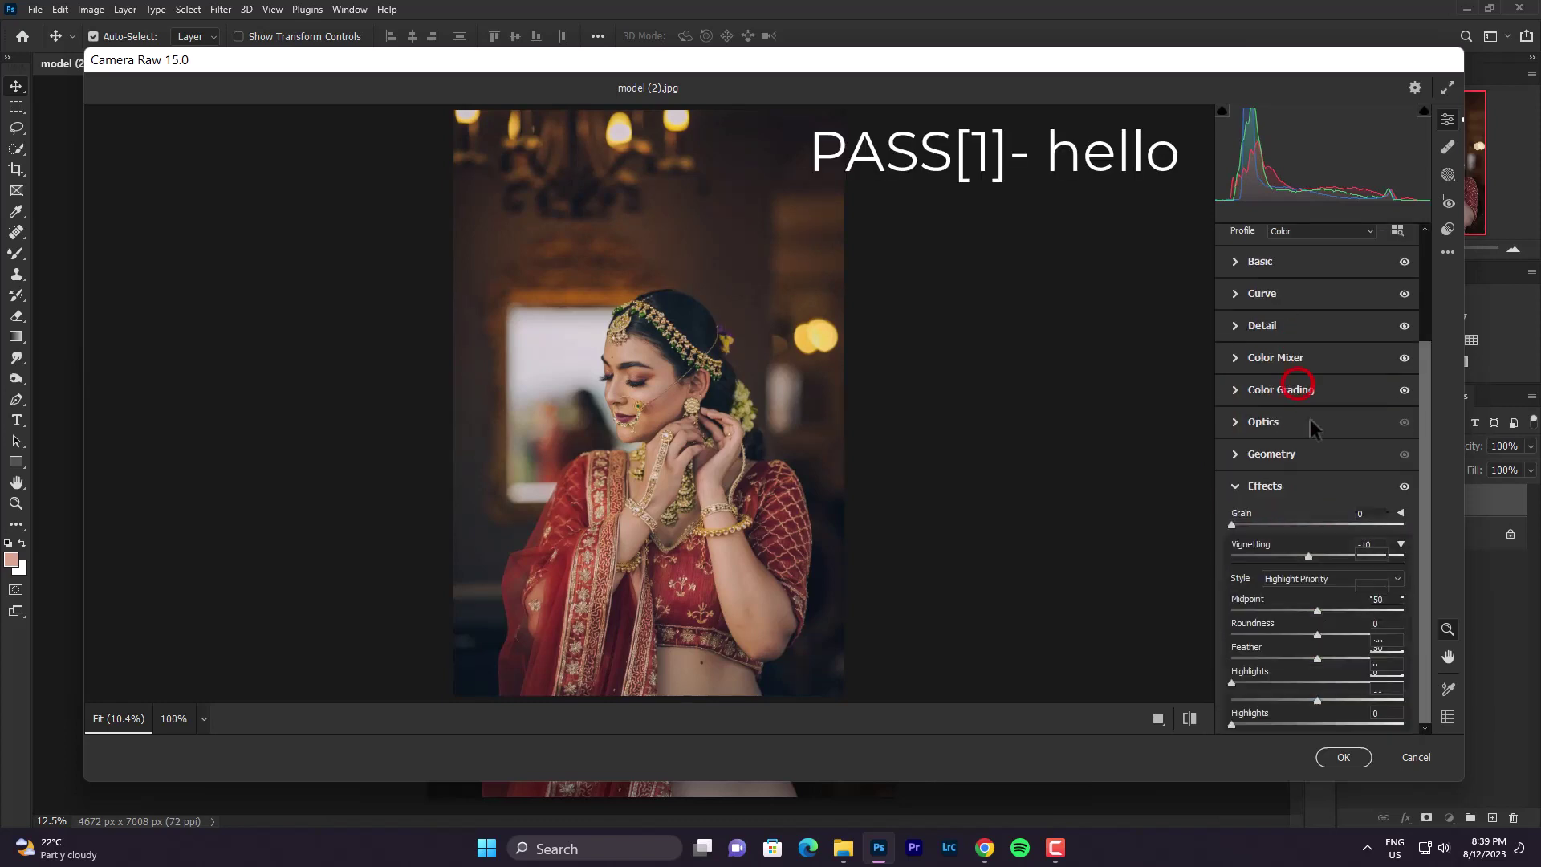
click(1375, 545)
text(0)
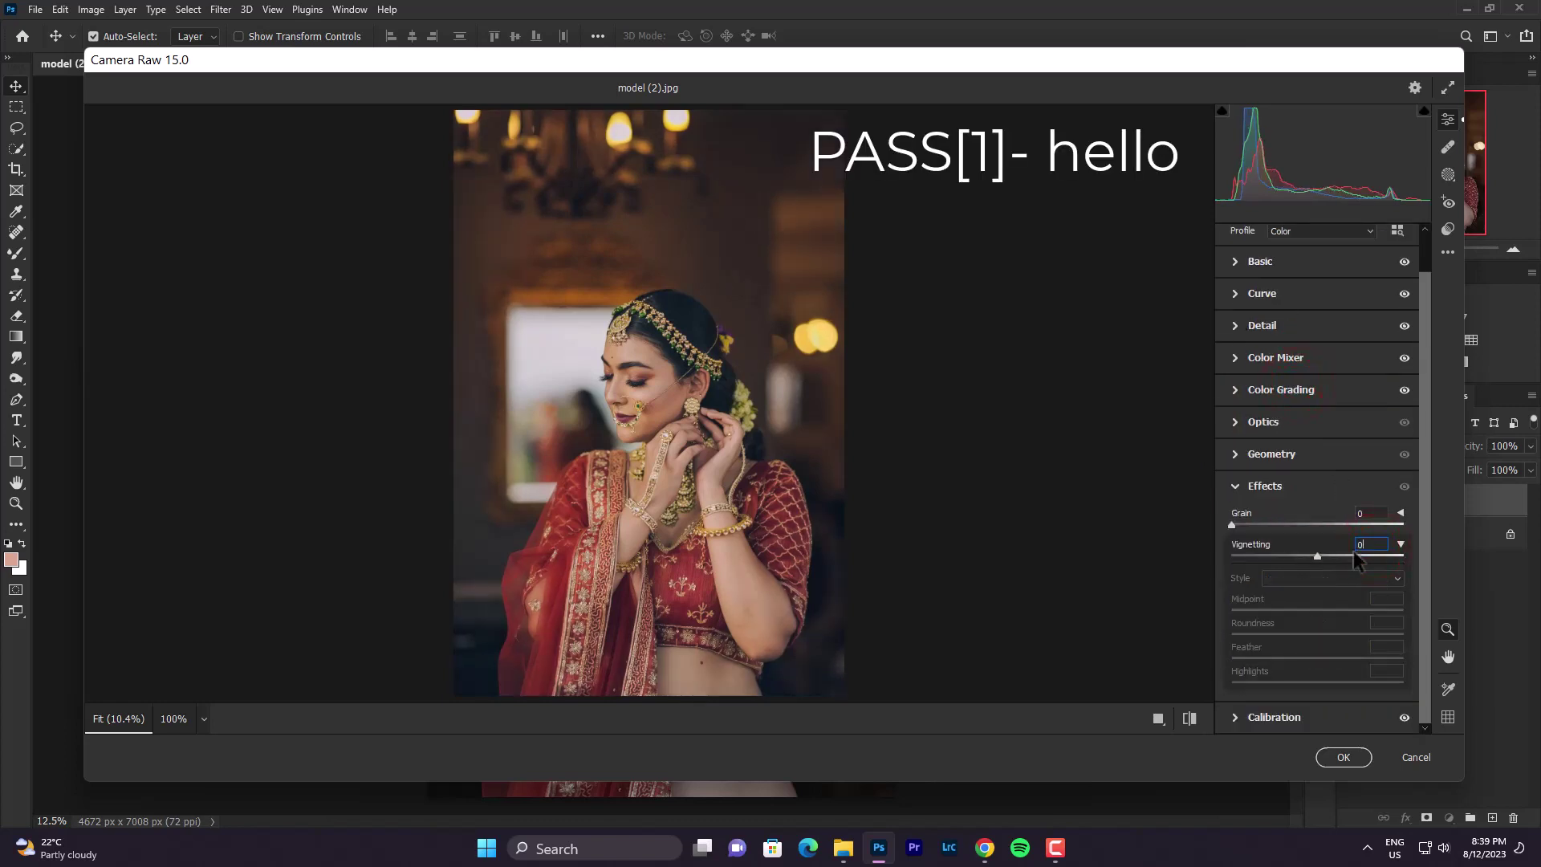
click(1309, 488)
- In Calibration, lower blue primary saturation to +49 and reduce red primary saturation
click(1310, 562)
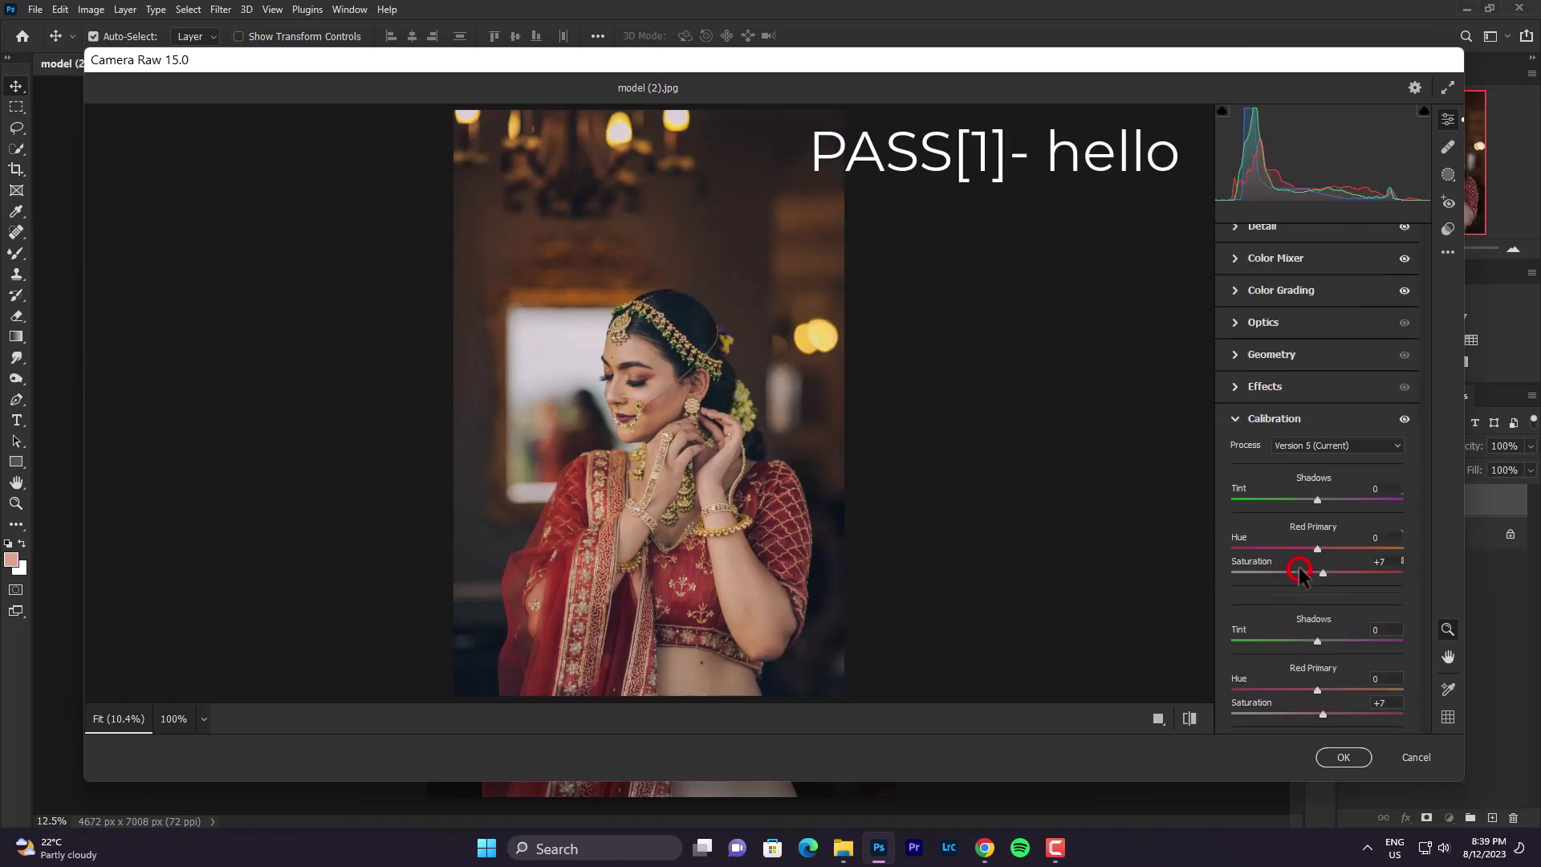
drag(1362, 721, 1359, 720)
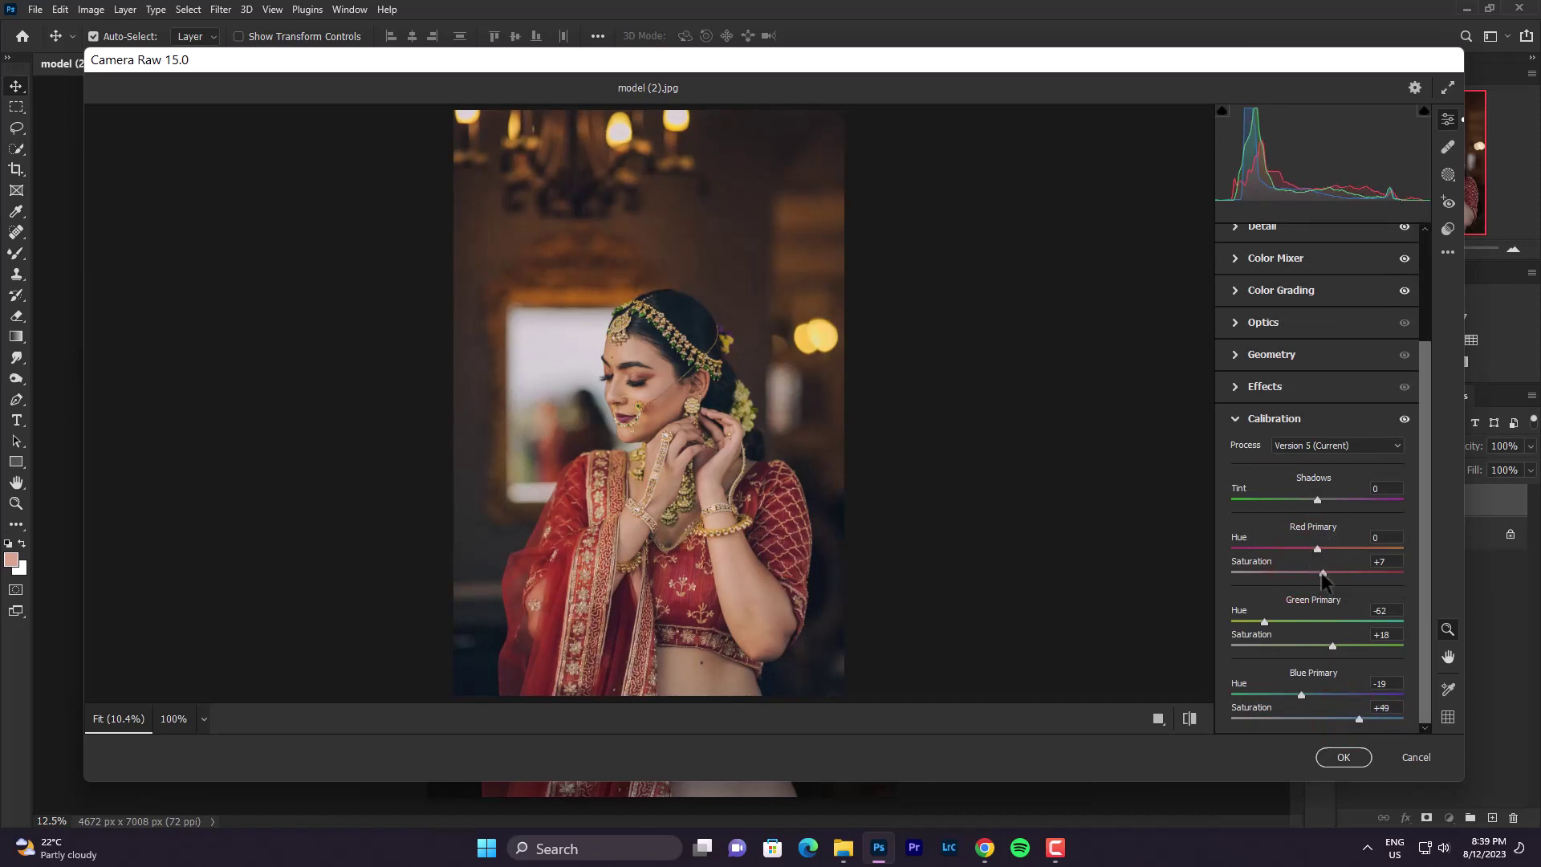
drag(1335, 573, 1316, 573)
click(1305, 416)
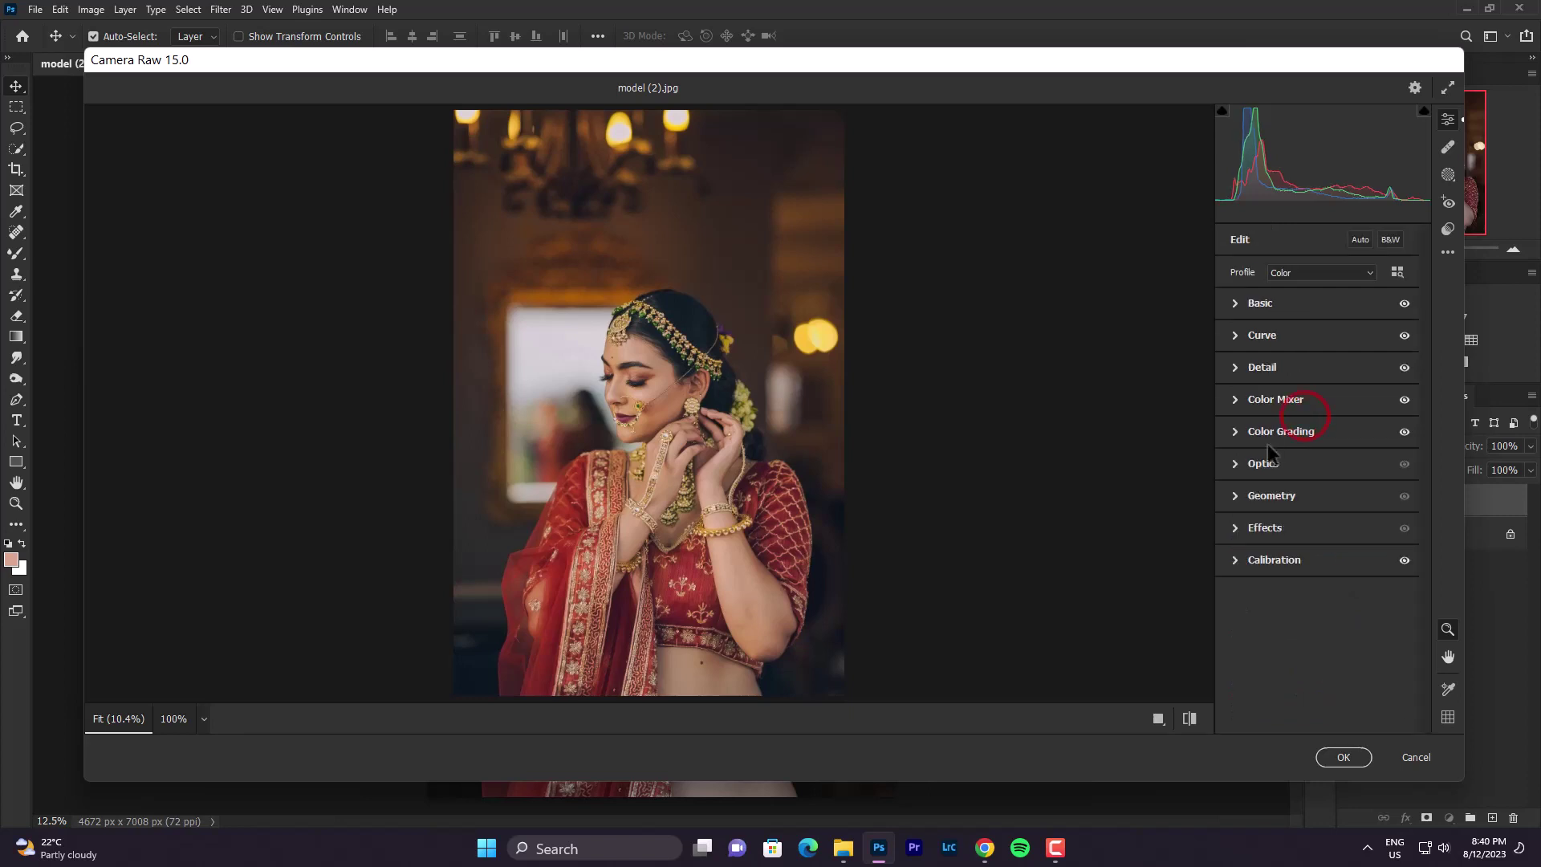
- Add a little grain, bring blacks up to 0, and raise dehaze to +10
click(1277, 530)
drag(1258, 524, 1233, 526)
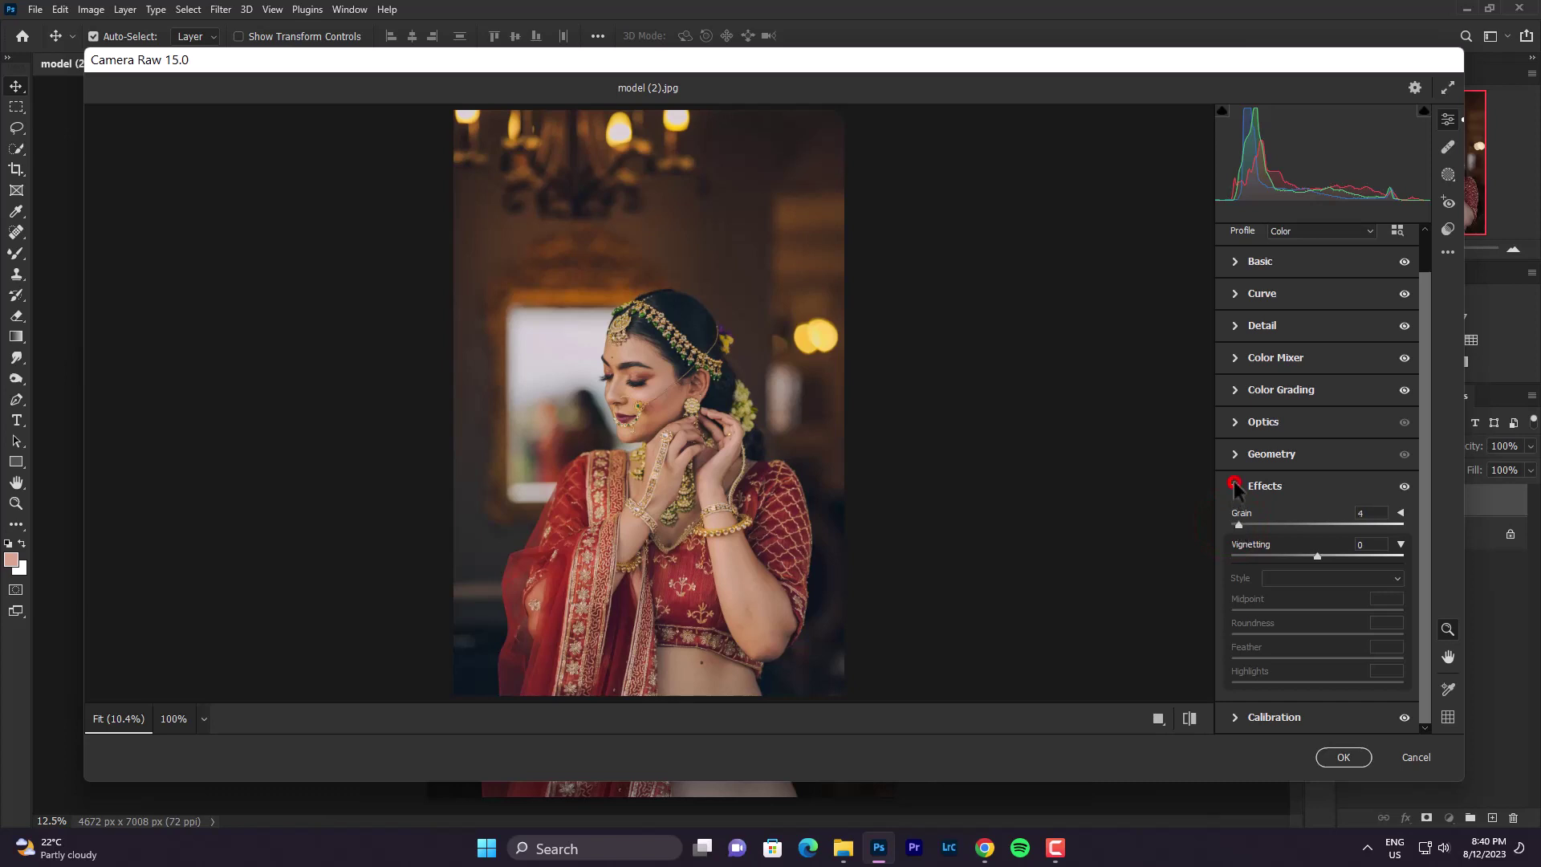
click(1235, 486)
click(1278, 304)
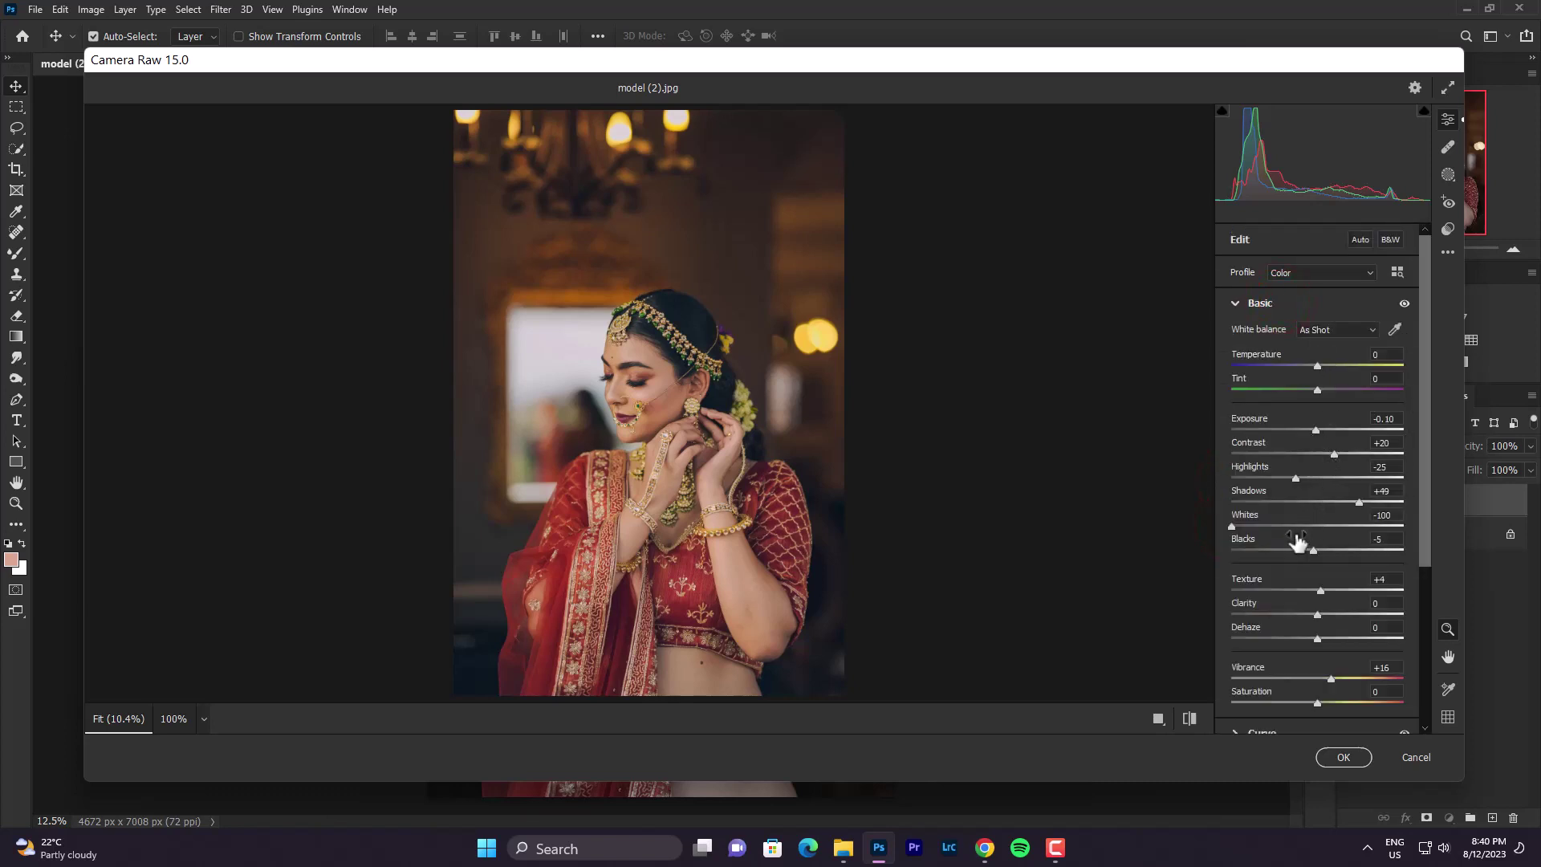
drag(1314, 551, 1317, 551)
drag(1312, 639, 1326, 641)
click(1266, 303)
- Pull the shadow point down on the point tone curve
click(1262, 335)
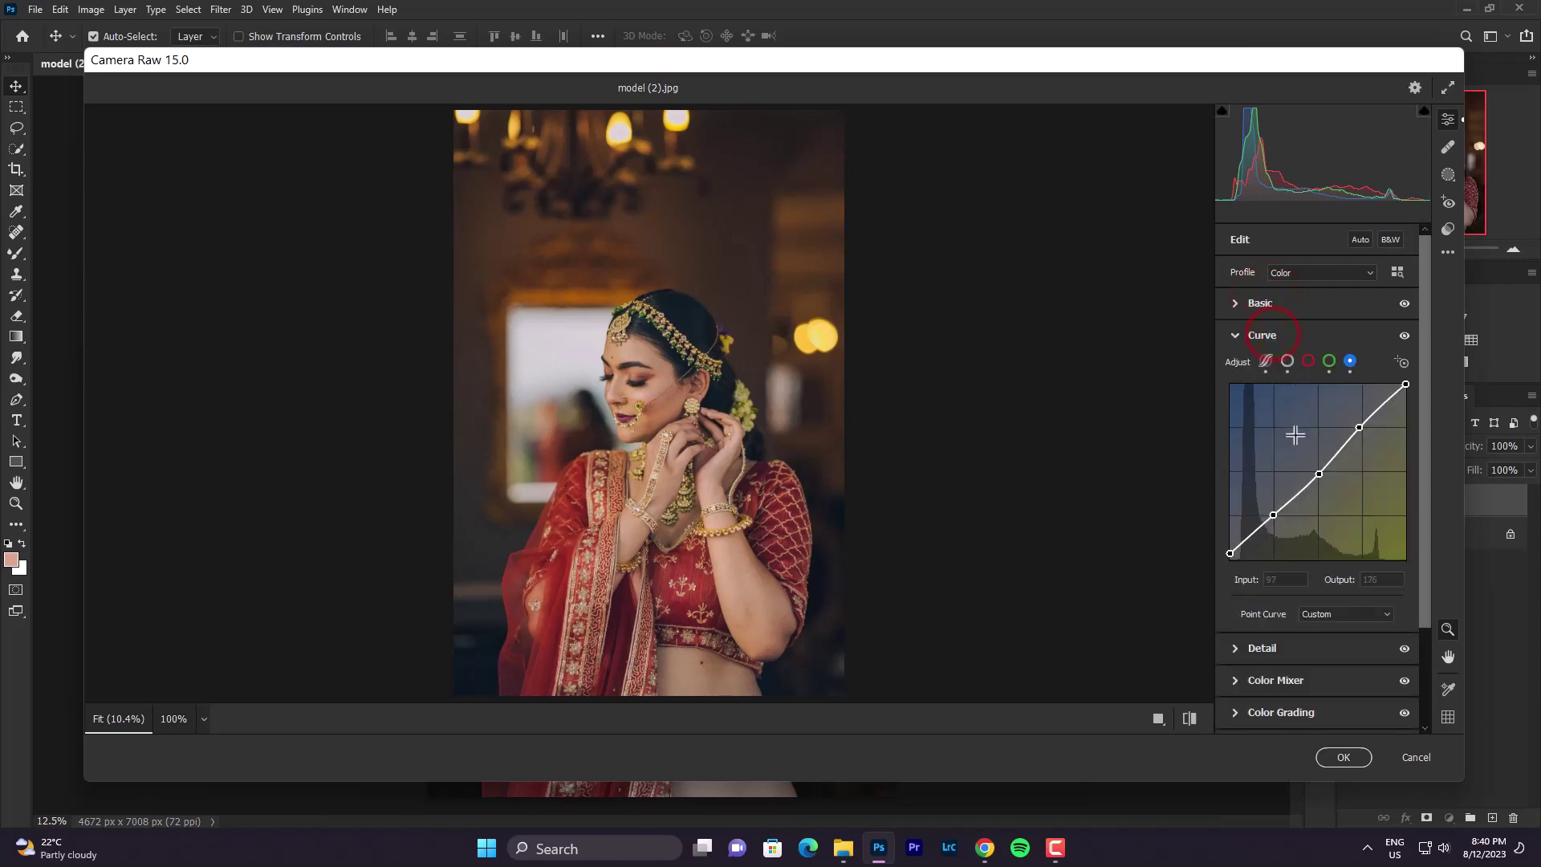
click(1288, 361)
drag(1274, 512, 1230, 556)
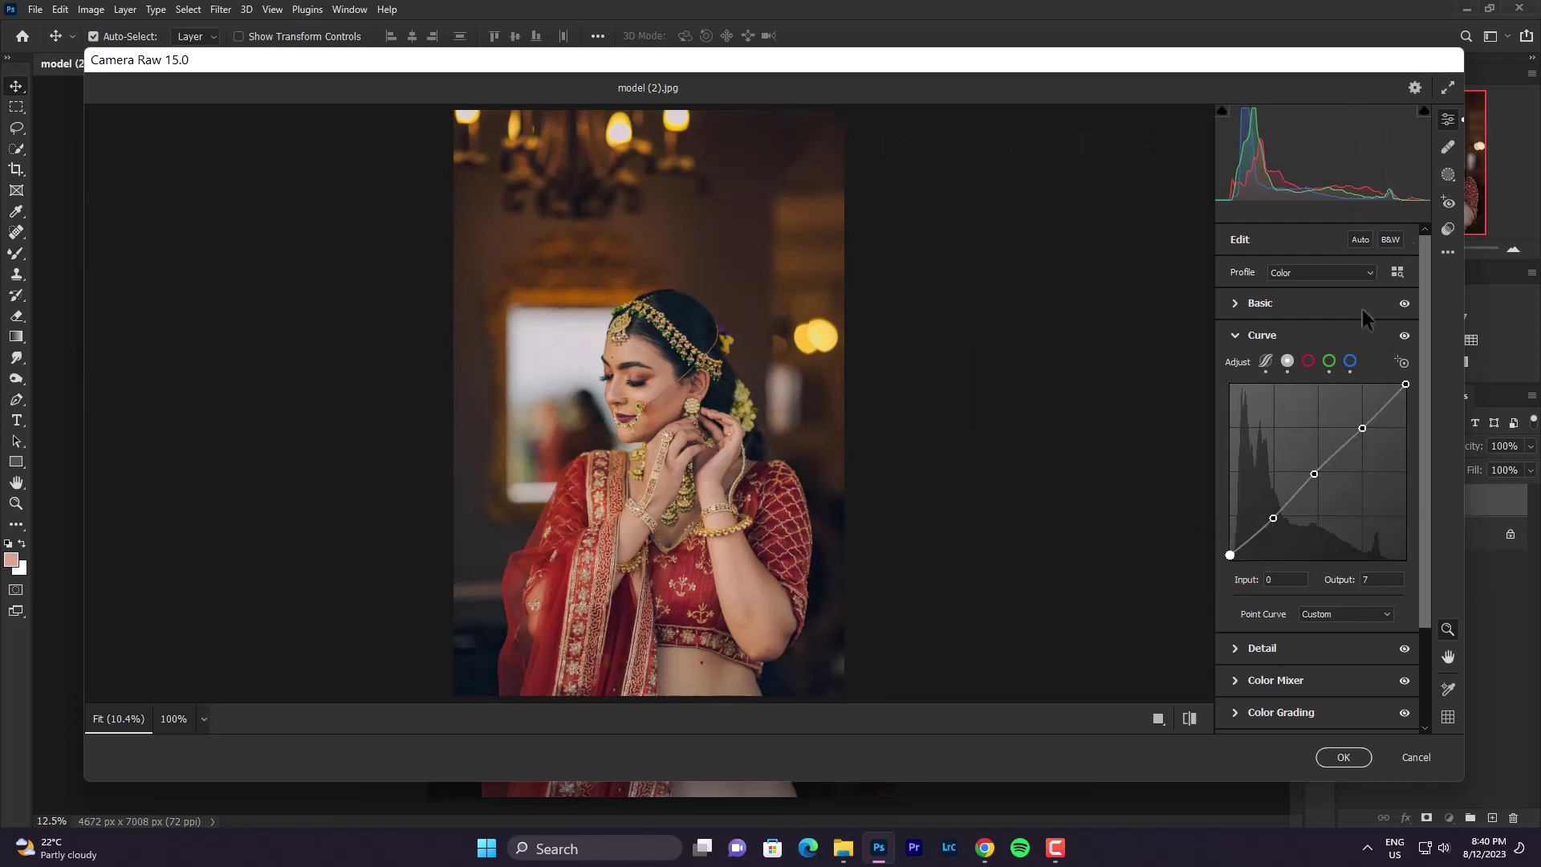
click(1303, 335)
- Retune orange luminance to +54 and orange saturation to -22
click(1309, 399)
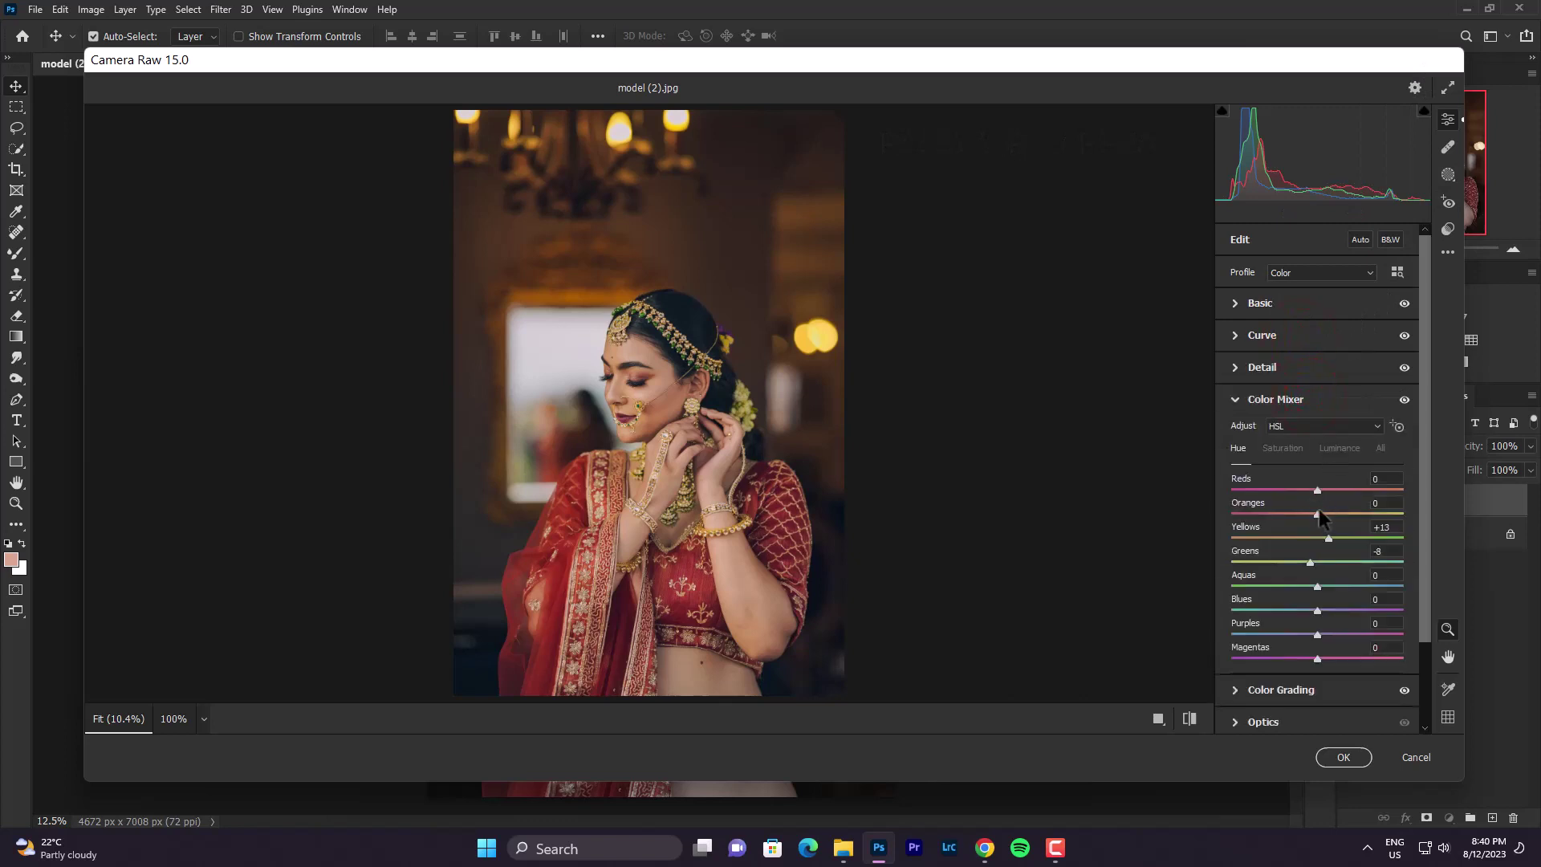
click(1336, 449)
drag(1368, 520, 1369, 522)
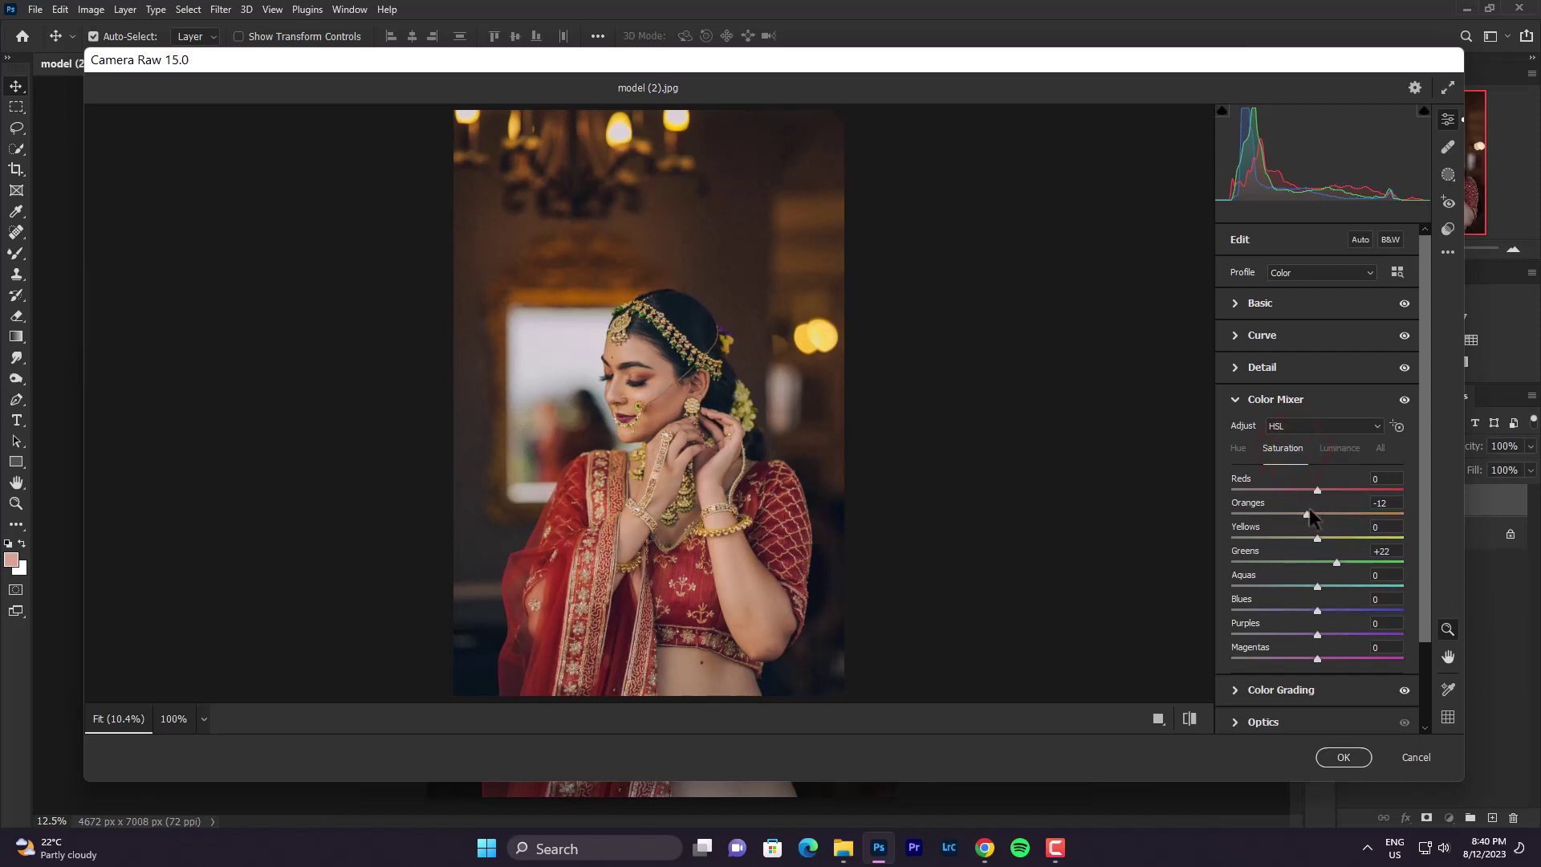
drag(1321, 512, 1302, 510)
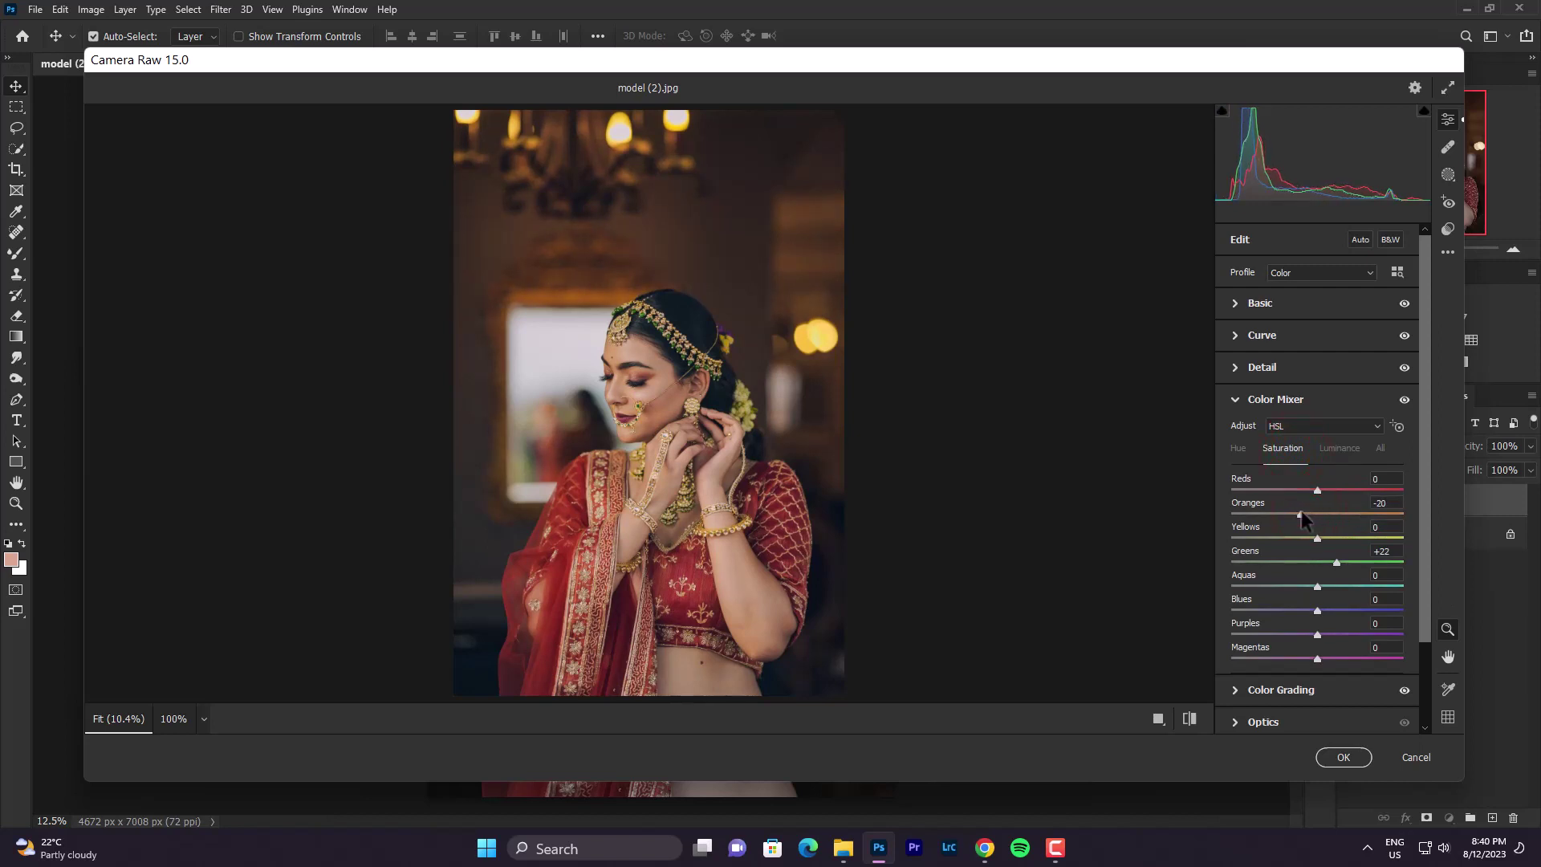
click(1448, 177)
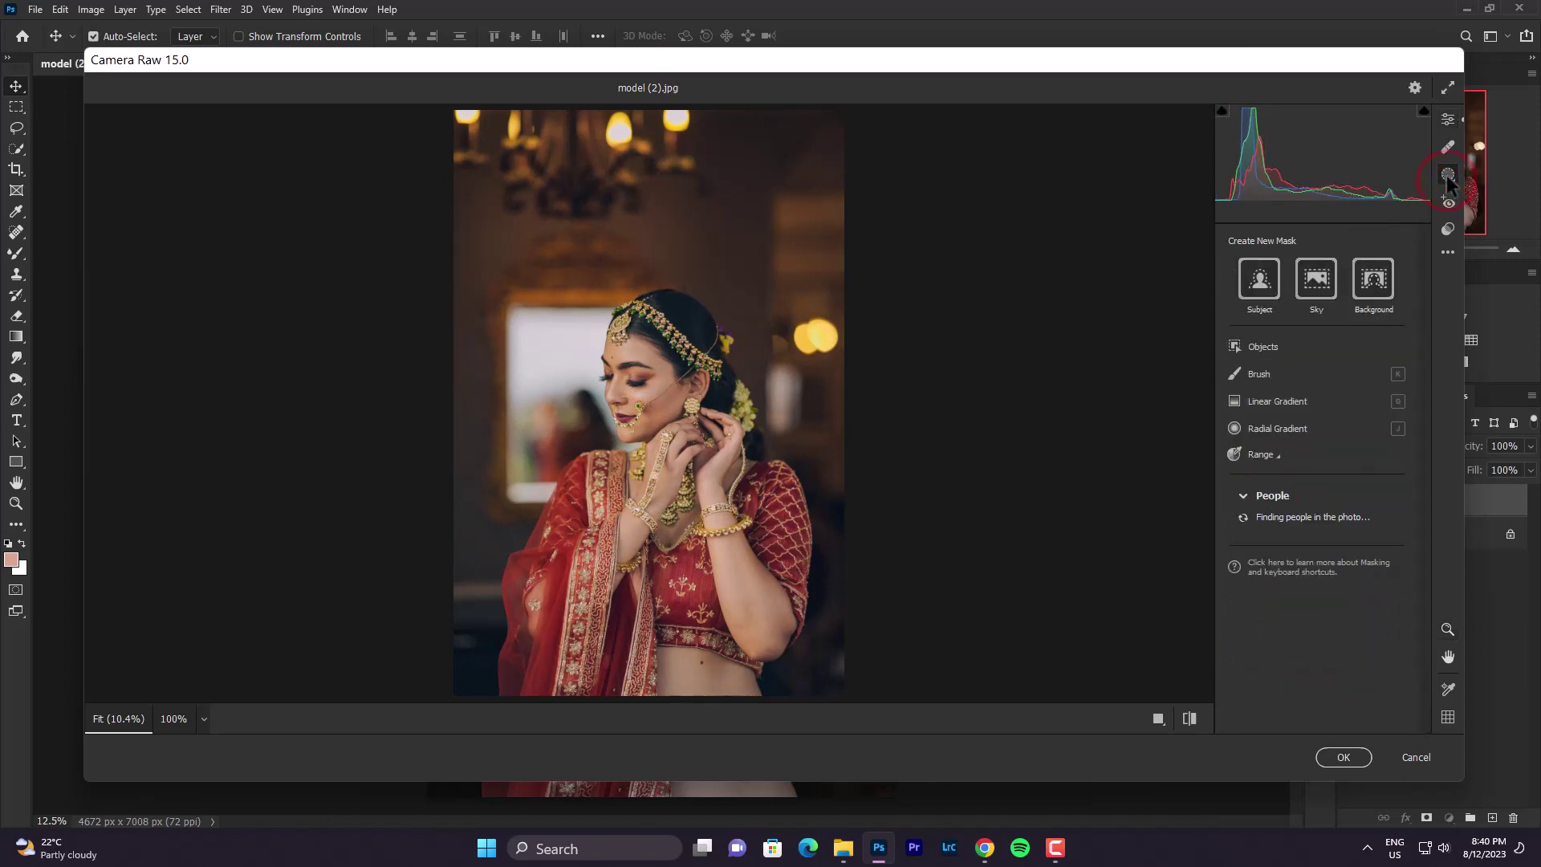
- Draw an inverted radial gradient around the bride and brighten its exposure to +0.80
click(1277, 428)
drag(626, 395, 756, 599)
drag(781, 671, 781, 671)
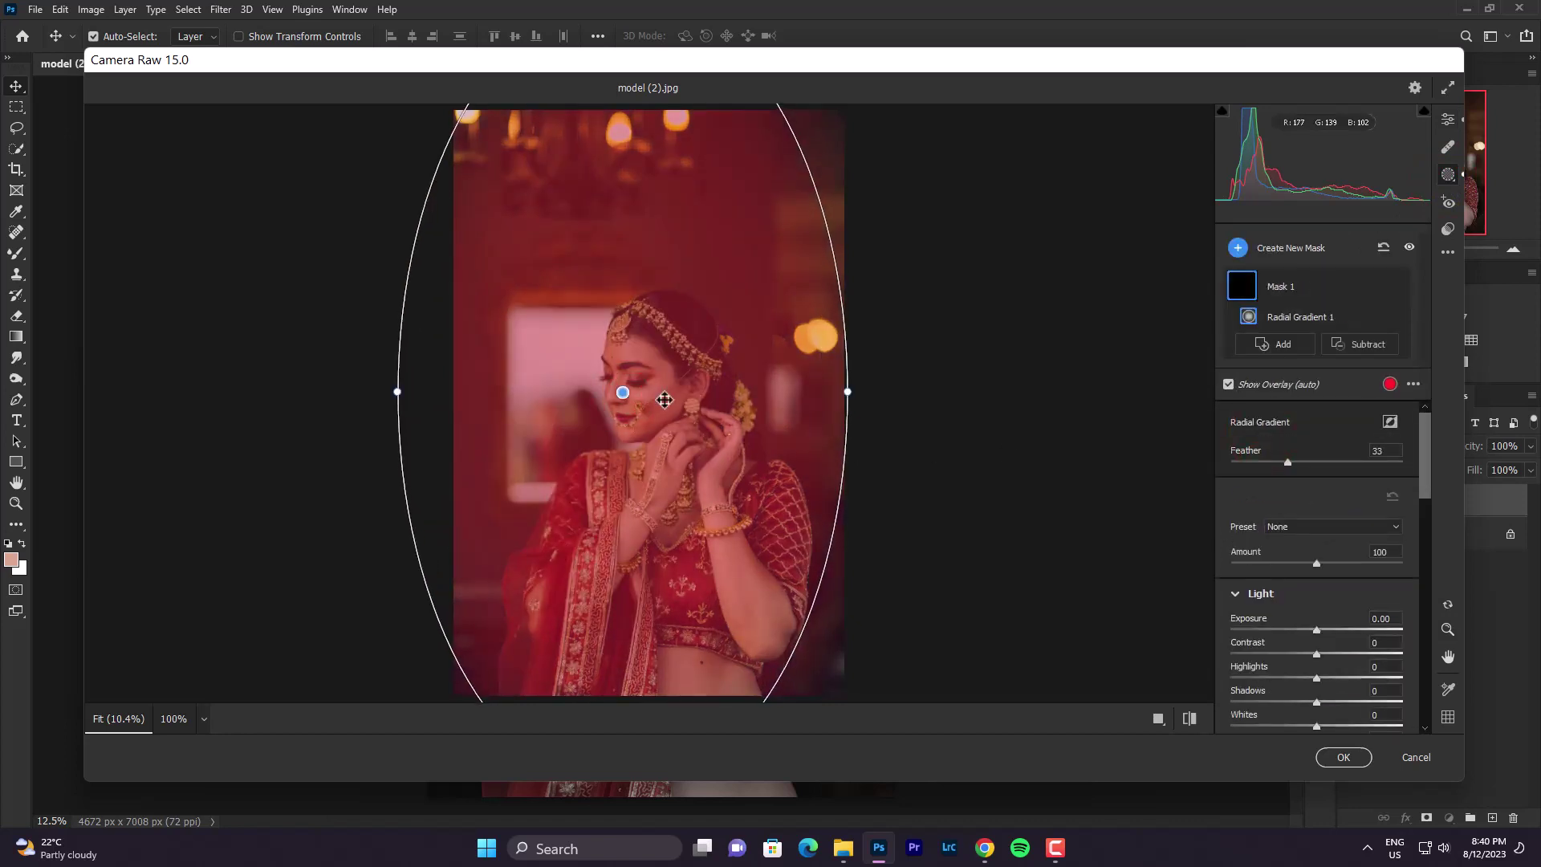
drag(624, 393, 635, 393)
right_click(1244, 289)
click(1270, 321)
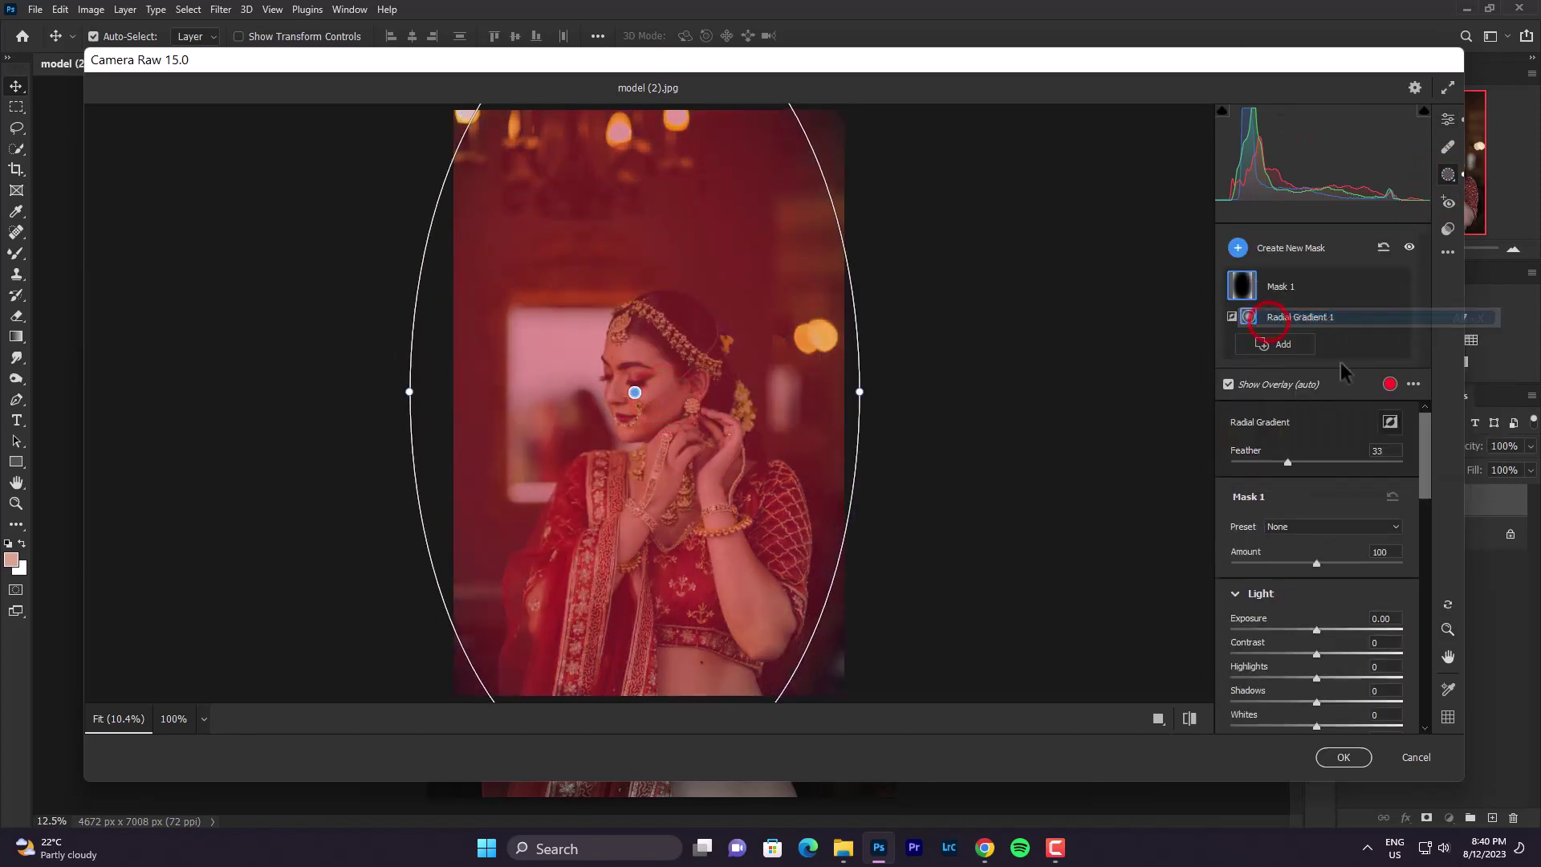
drag(1319, 630, 1400, 647)
- Fine-tune the radial mask's sliders, raising its highlights to +25
scroll(1400, 647, down, 3)
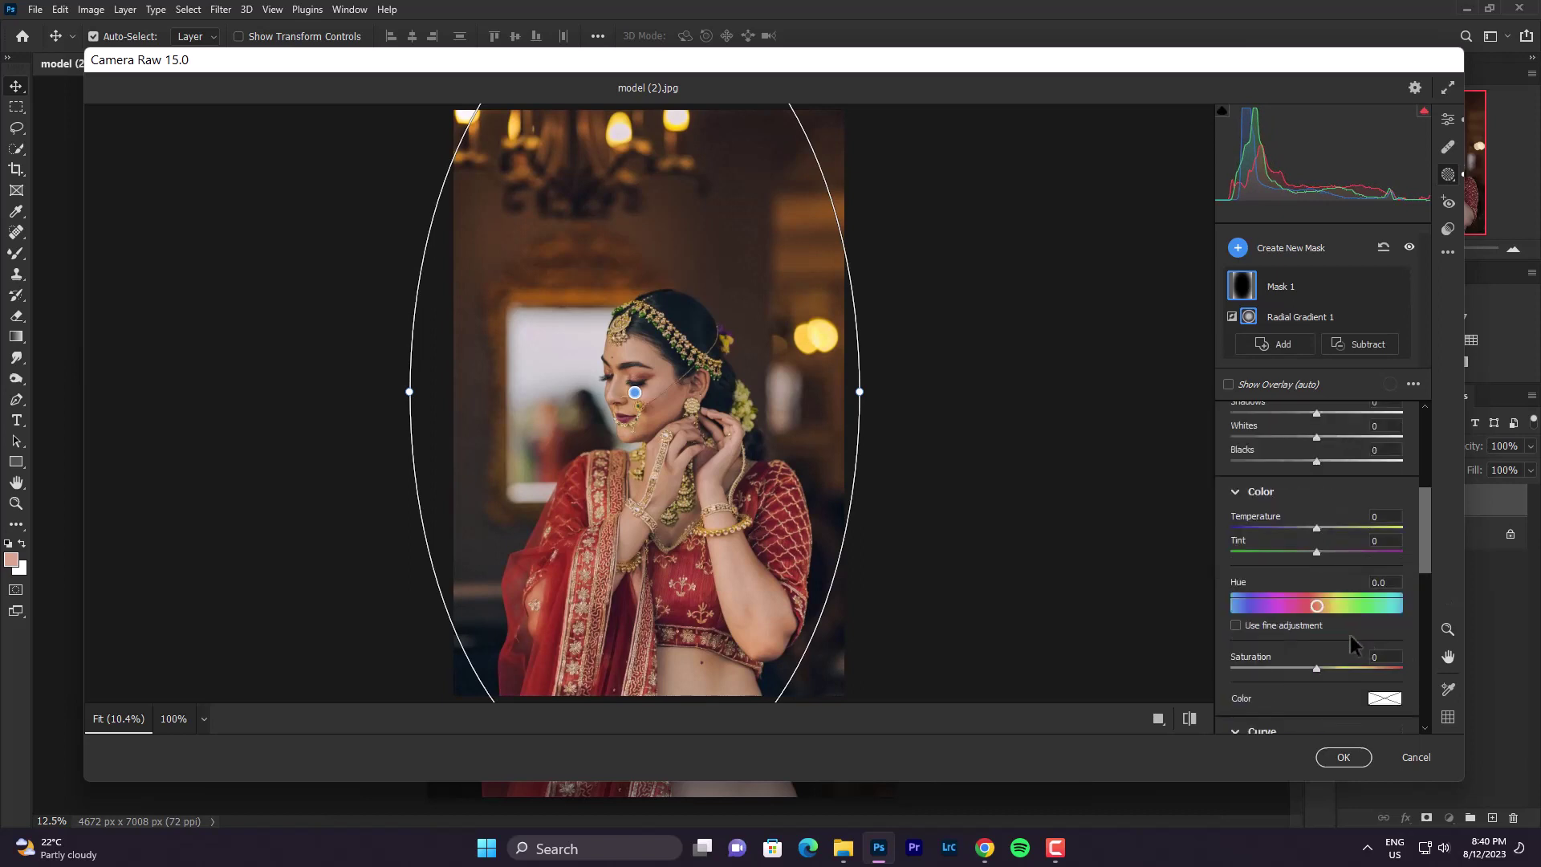
scroll(1350, 634, up, 2)
drag(1321, 623, 1313, 623)
scroll(1307, 567, down, 2)
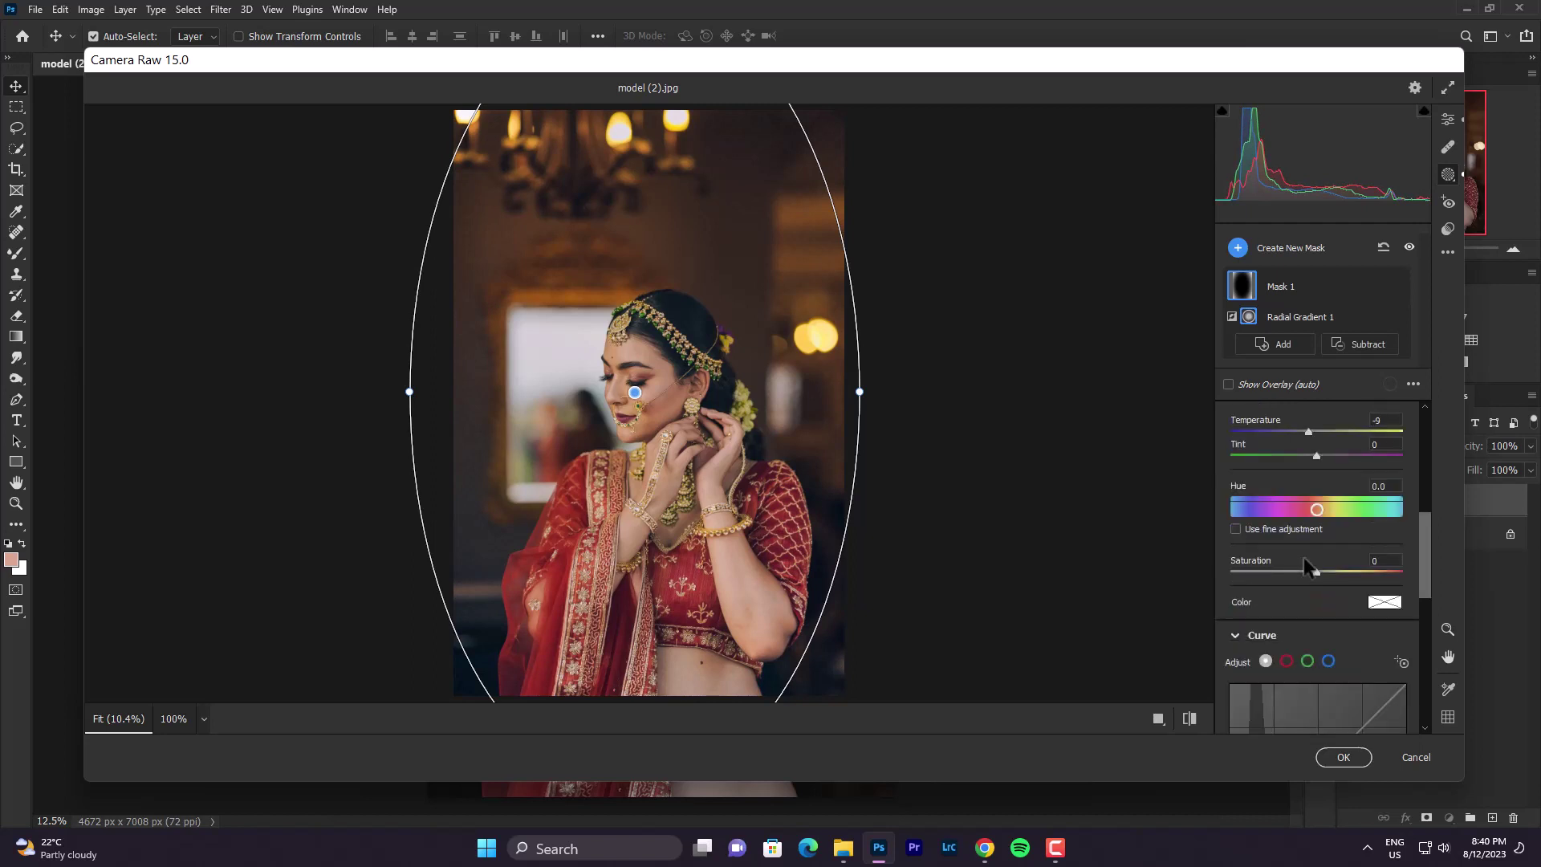
scroll(1306, 567, up, 2)
scroll(1309, 566, up, 1)
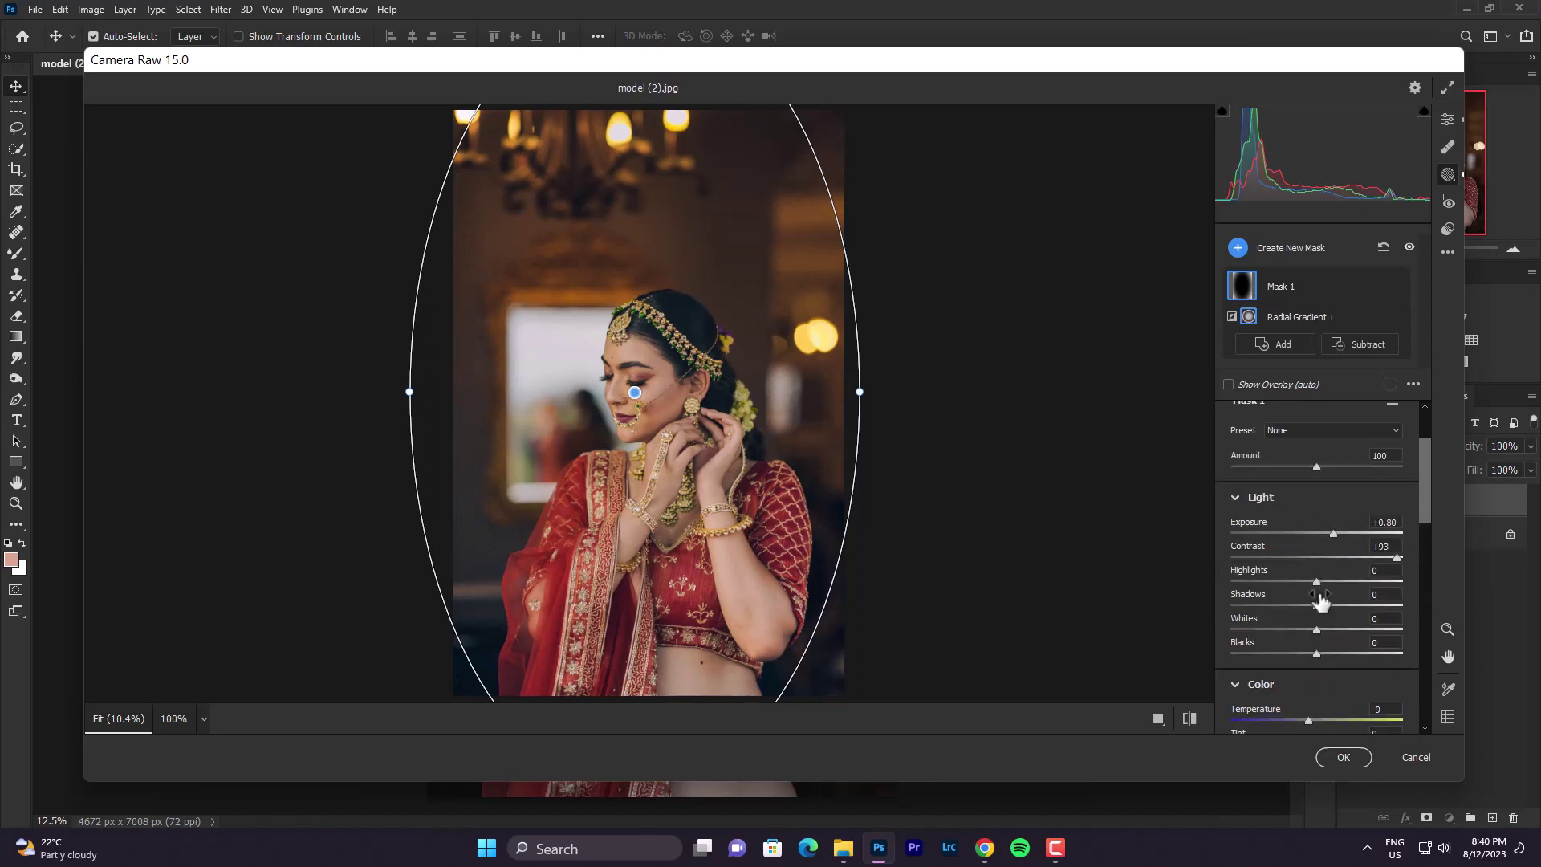
drag(1315, 580, 1337, 580)
- Add a diagonal linear gradient mask across the bride and nudge its exposure
click(1239, 248)
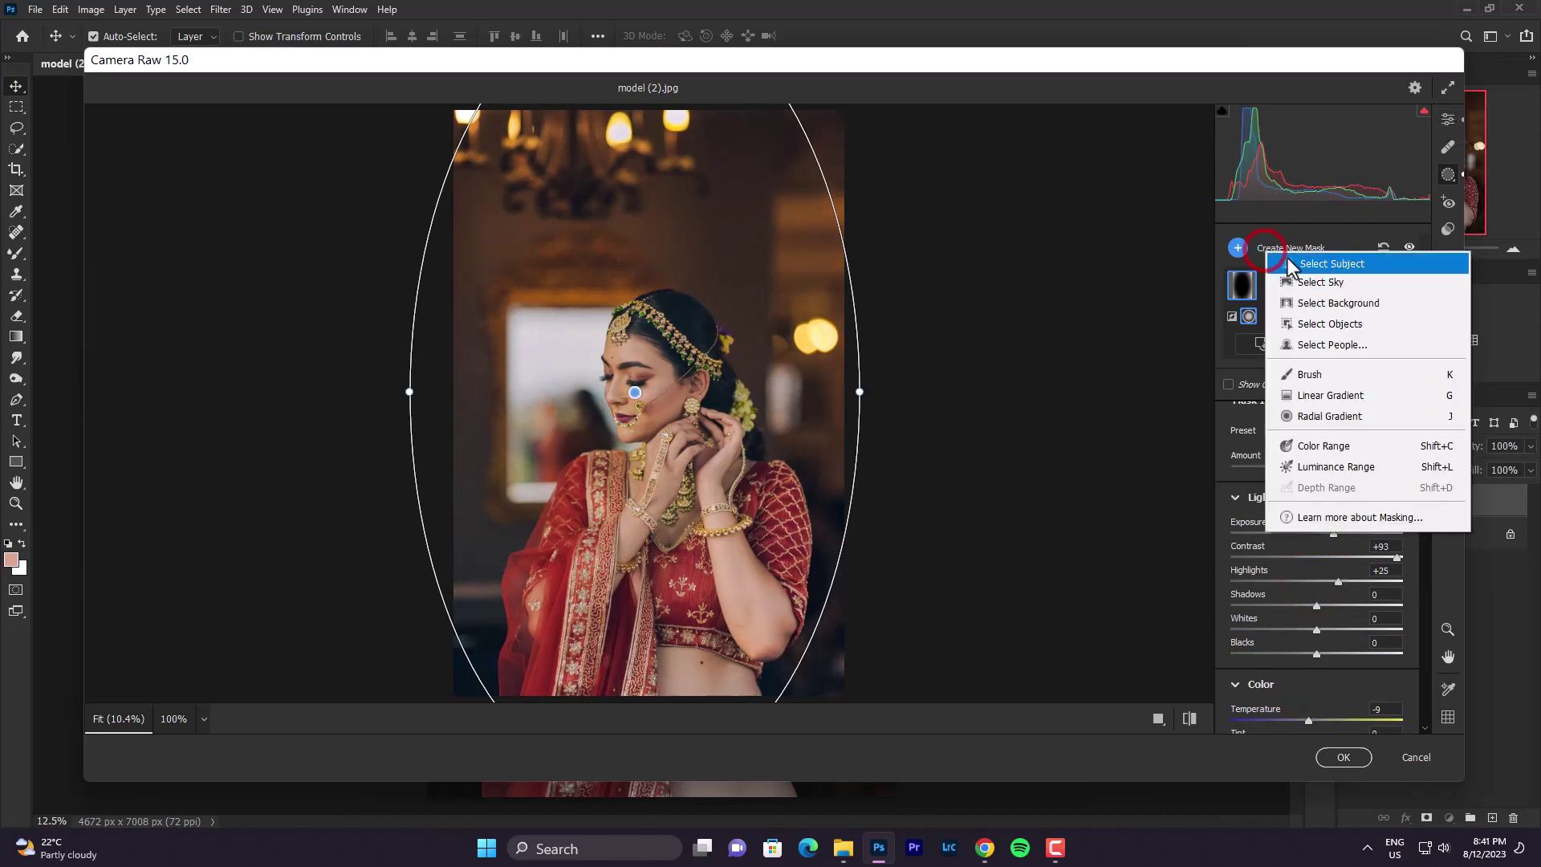
click(1317, 398)
mouse_move(712, 335)
mouse_down()
mouse_move(568, 646)
mouse_move(577, 578)
mouse_up()
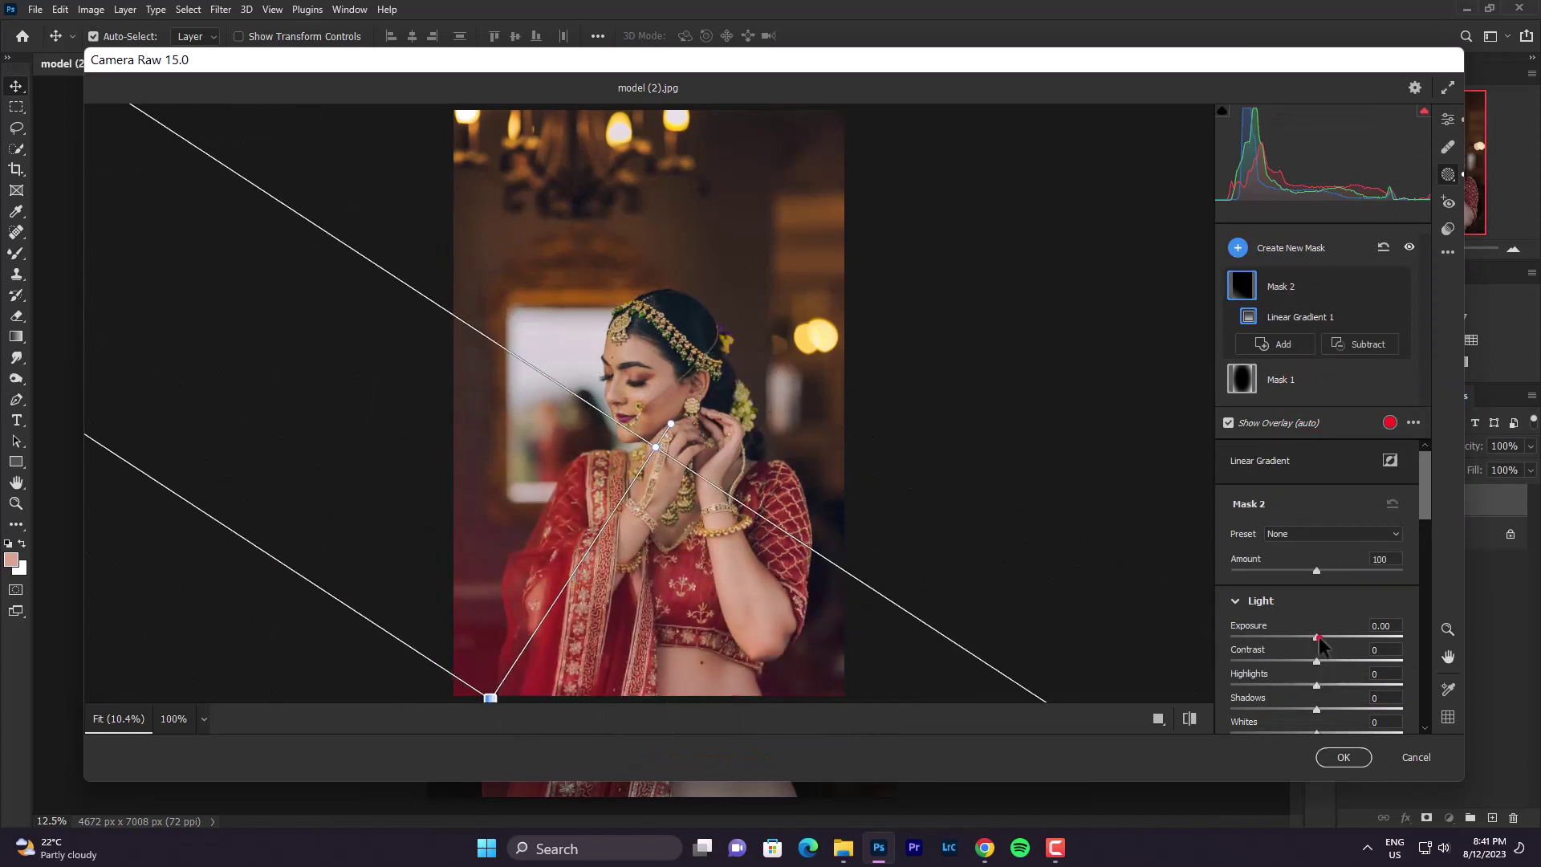
drag(1318, 638, 1313, 641)
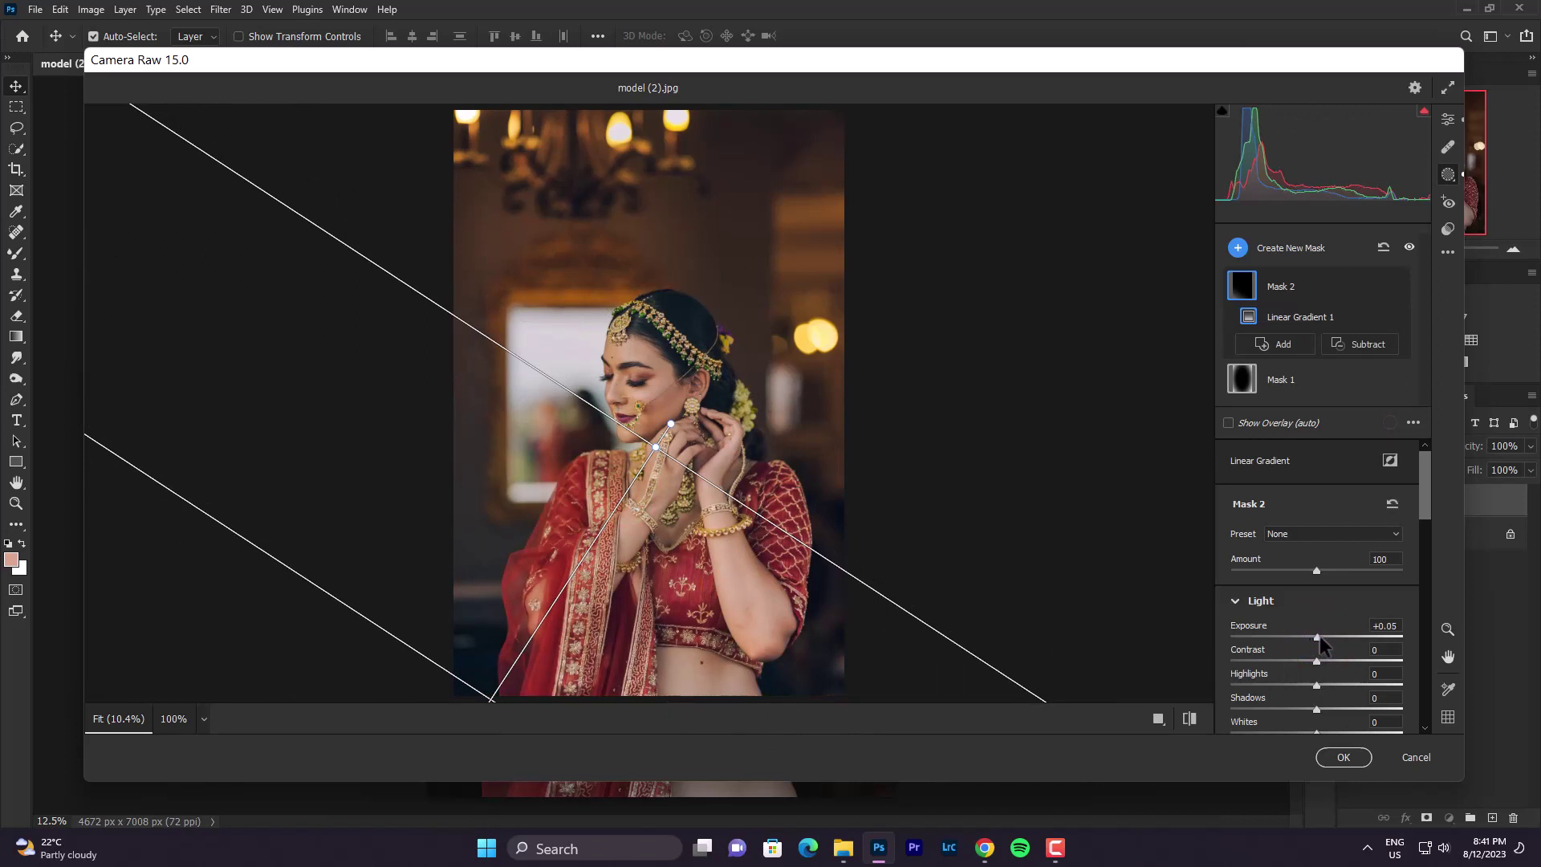
- Compare the grade before/after, apply it to Layer 1, and toggle Layer 1's visibility
click(1448, 119)
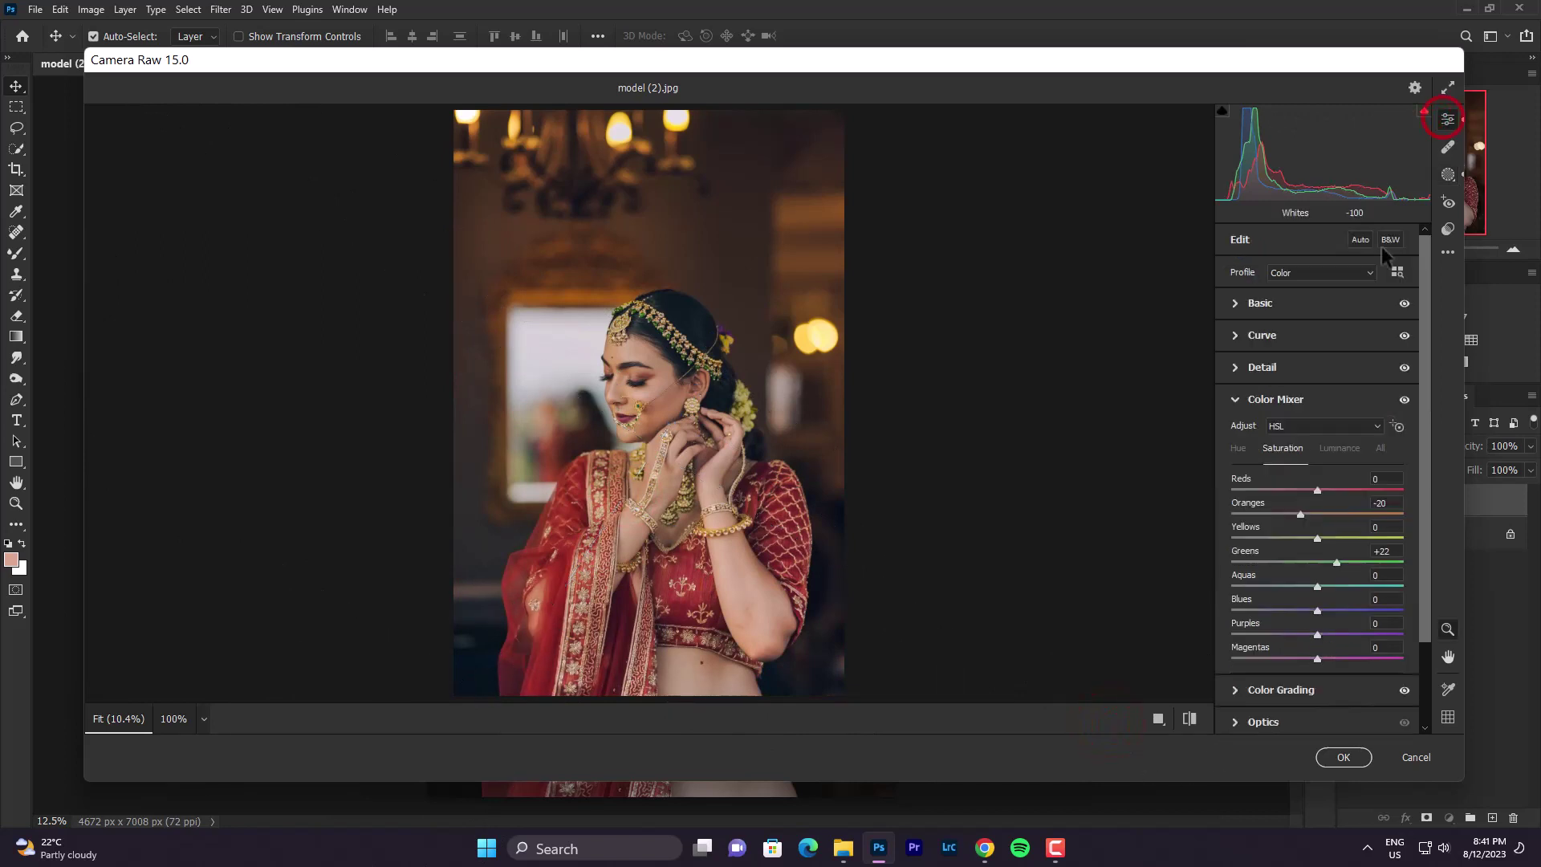
click(1190, 720)
click(1190, 719)
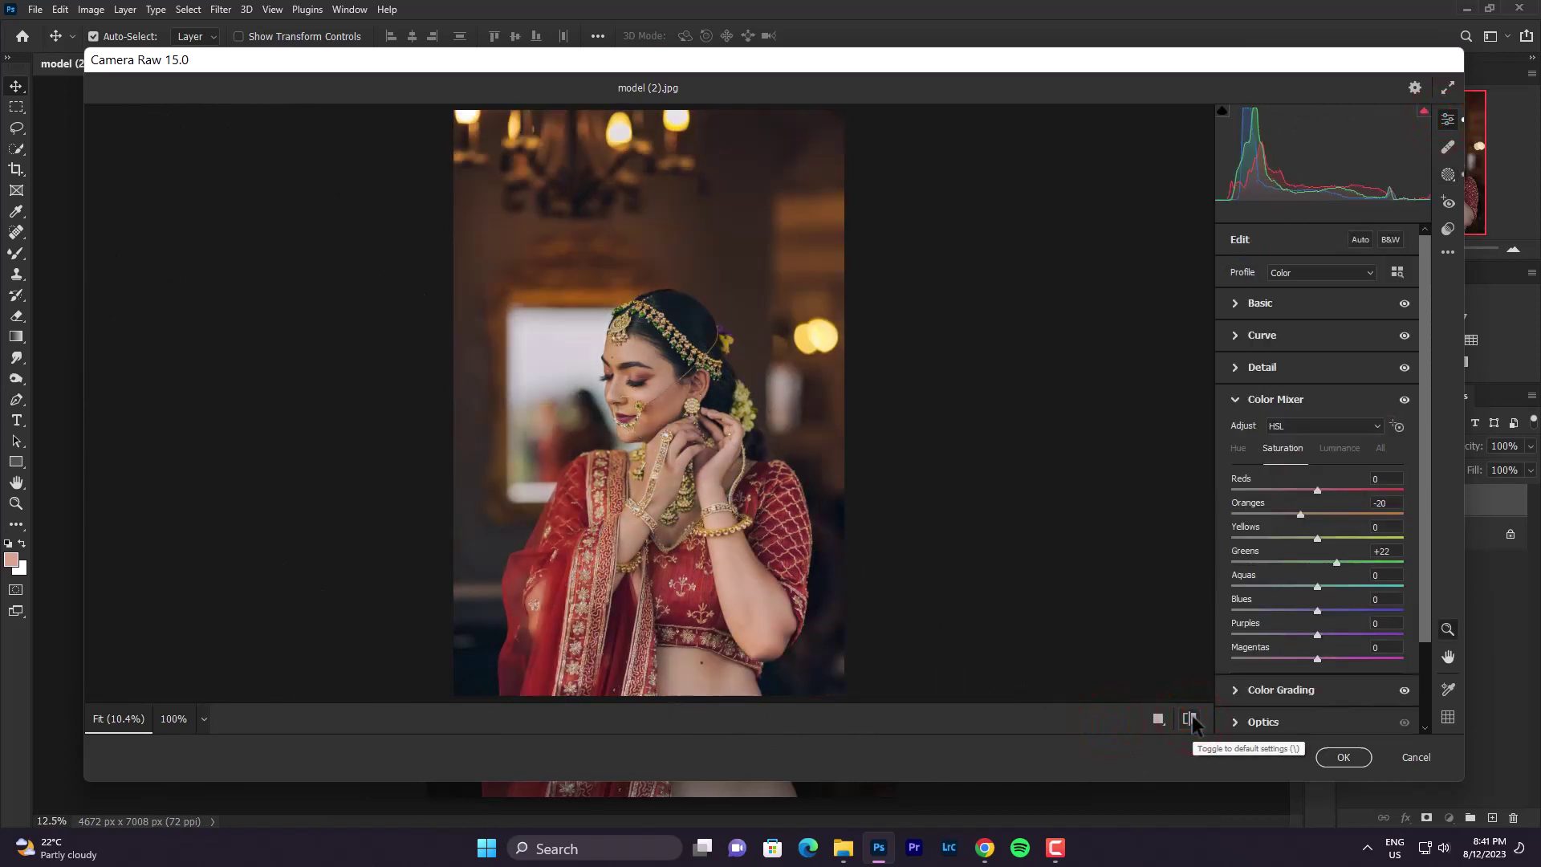
click(1190, 719)
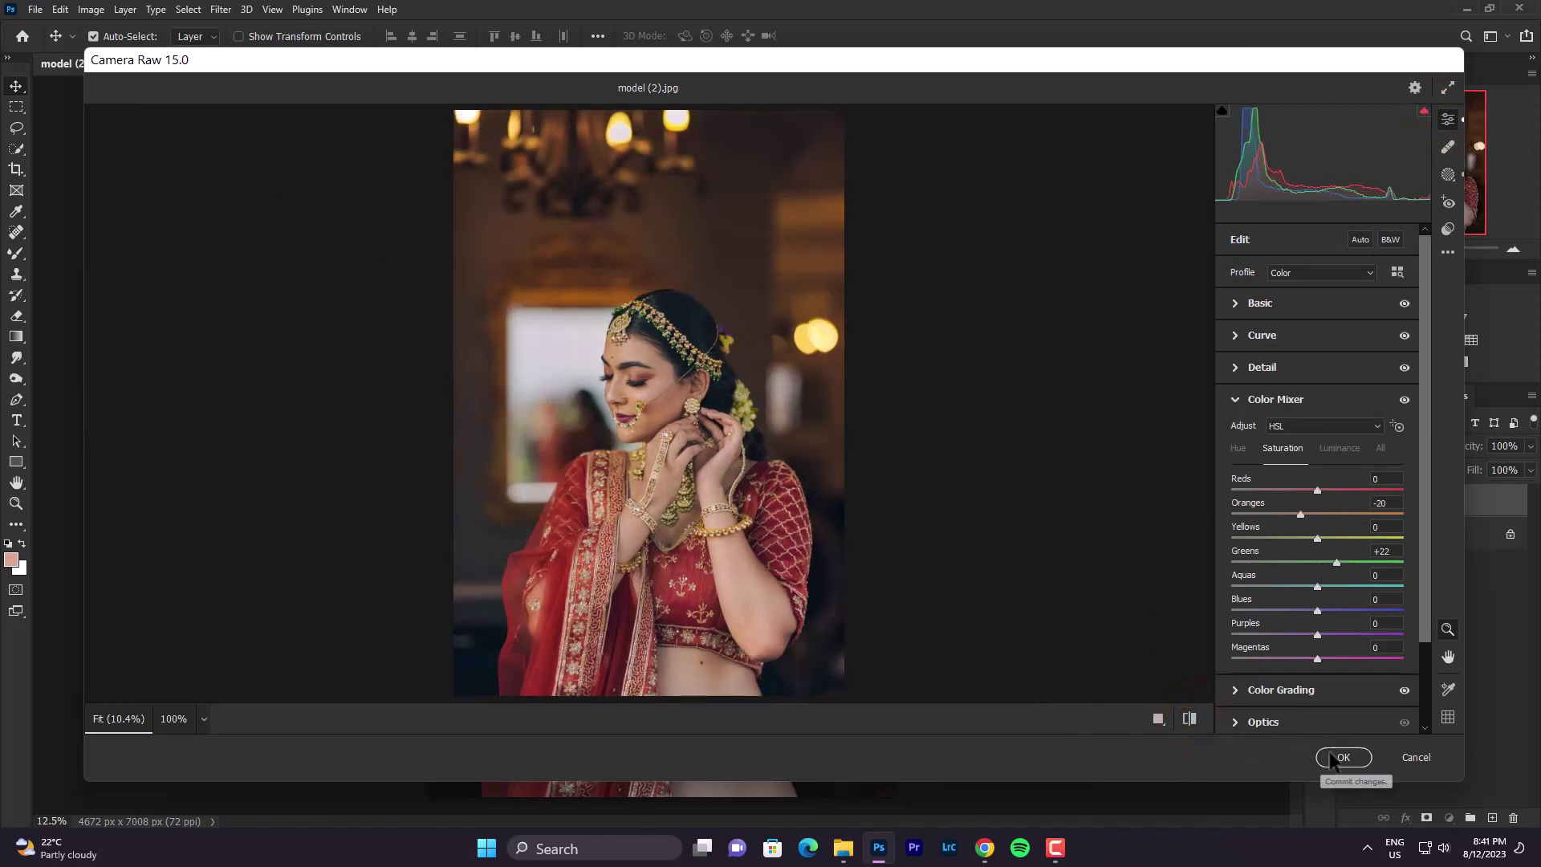
click(1339, 758)
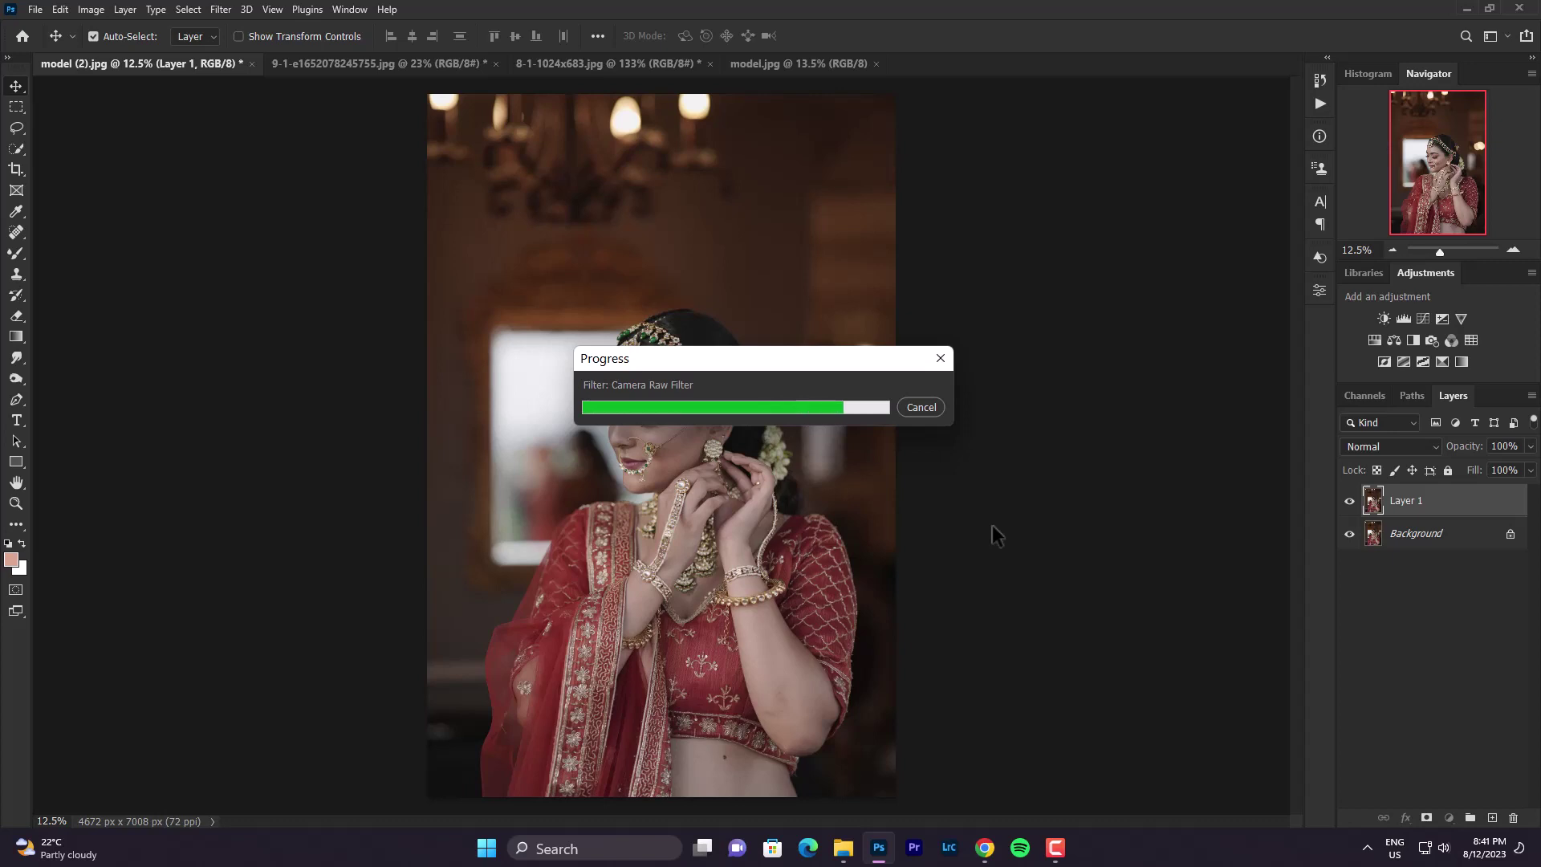
click(1350, 501)
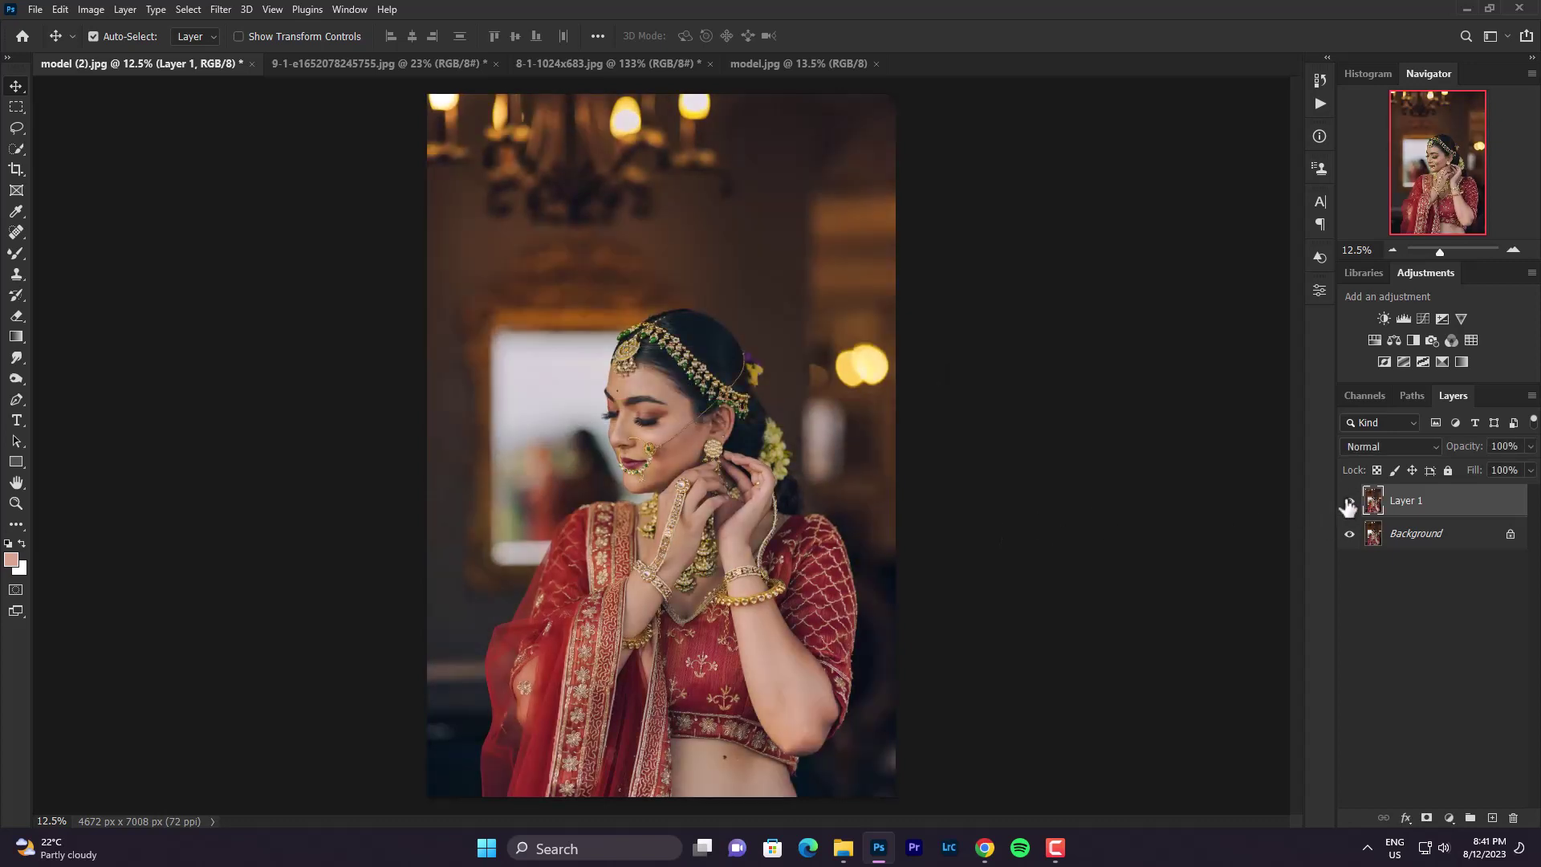
- Duplicate the 9-1 couple photo's Background, open it in Camera Raw, and bring up Load Settings
click(302, 68)
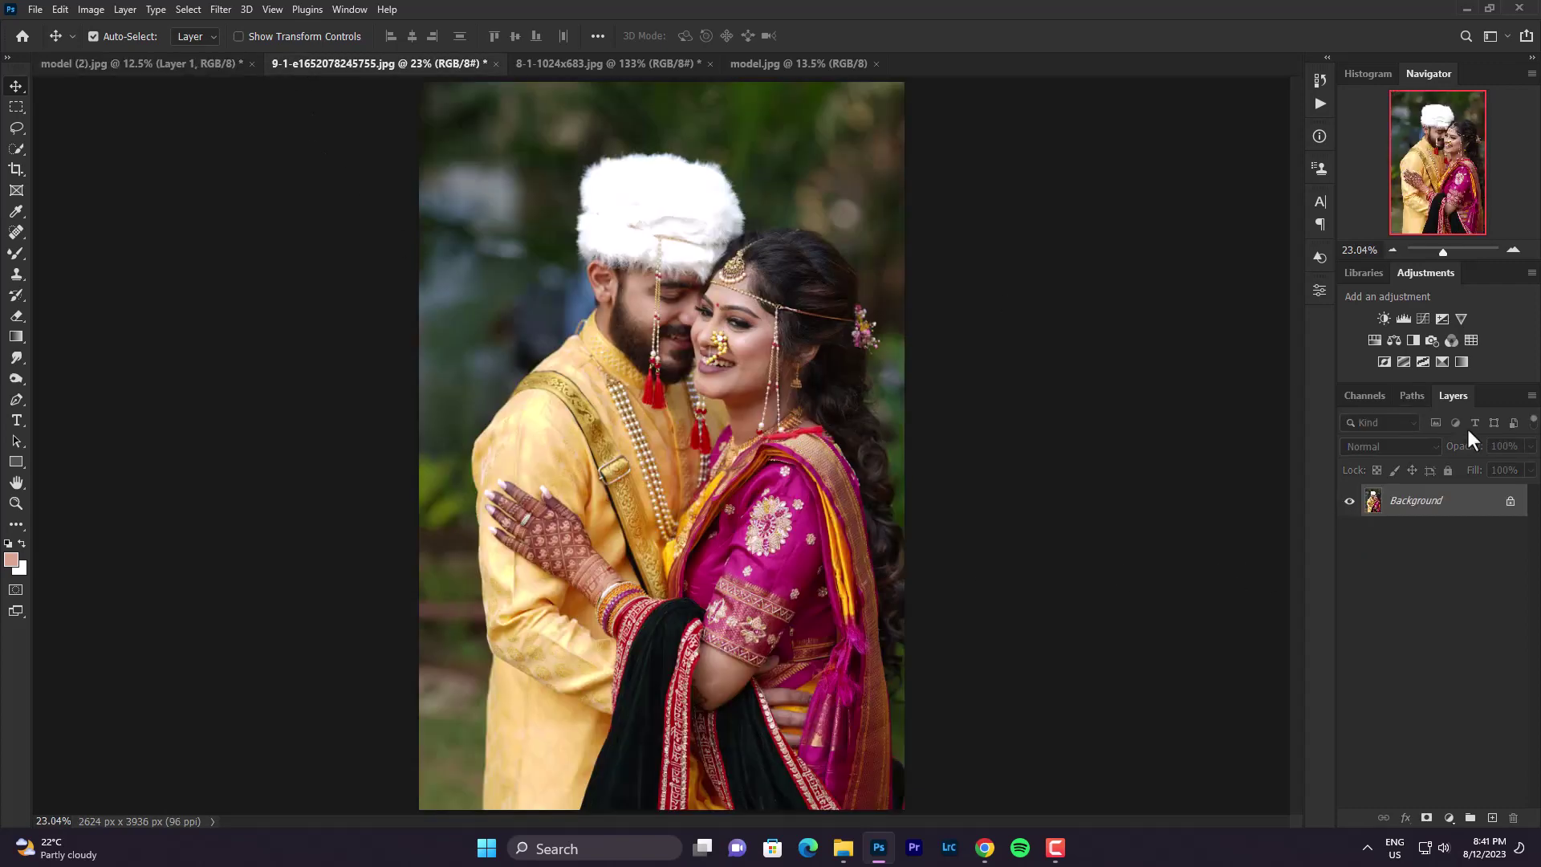
drag(1453, 509, 1493, 818)
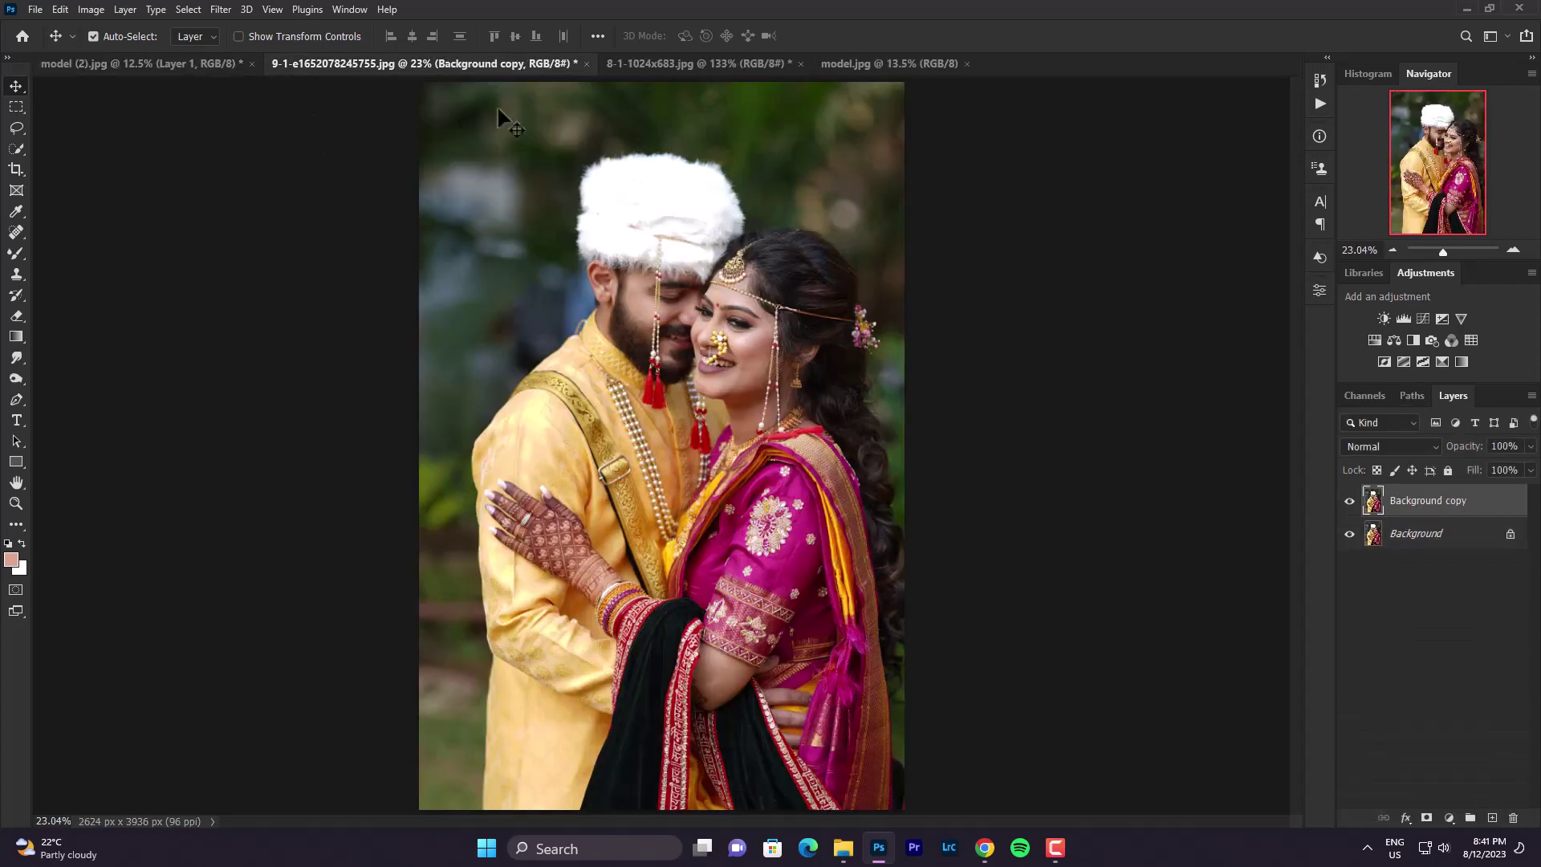
click(220, 9)
click(289, 164)
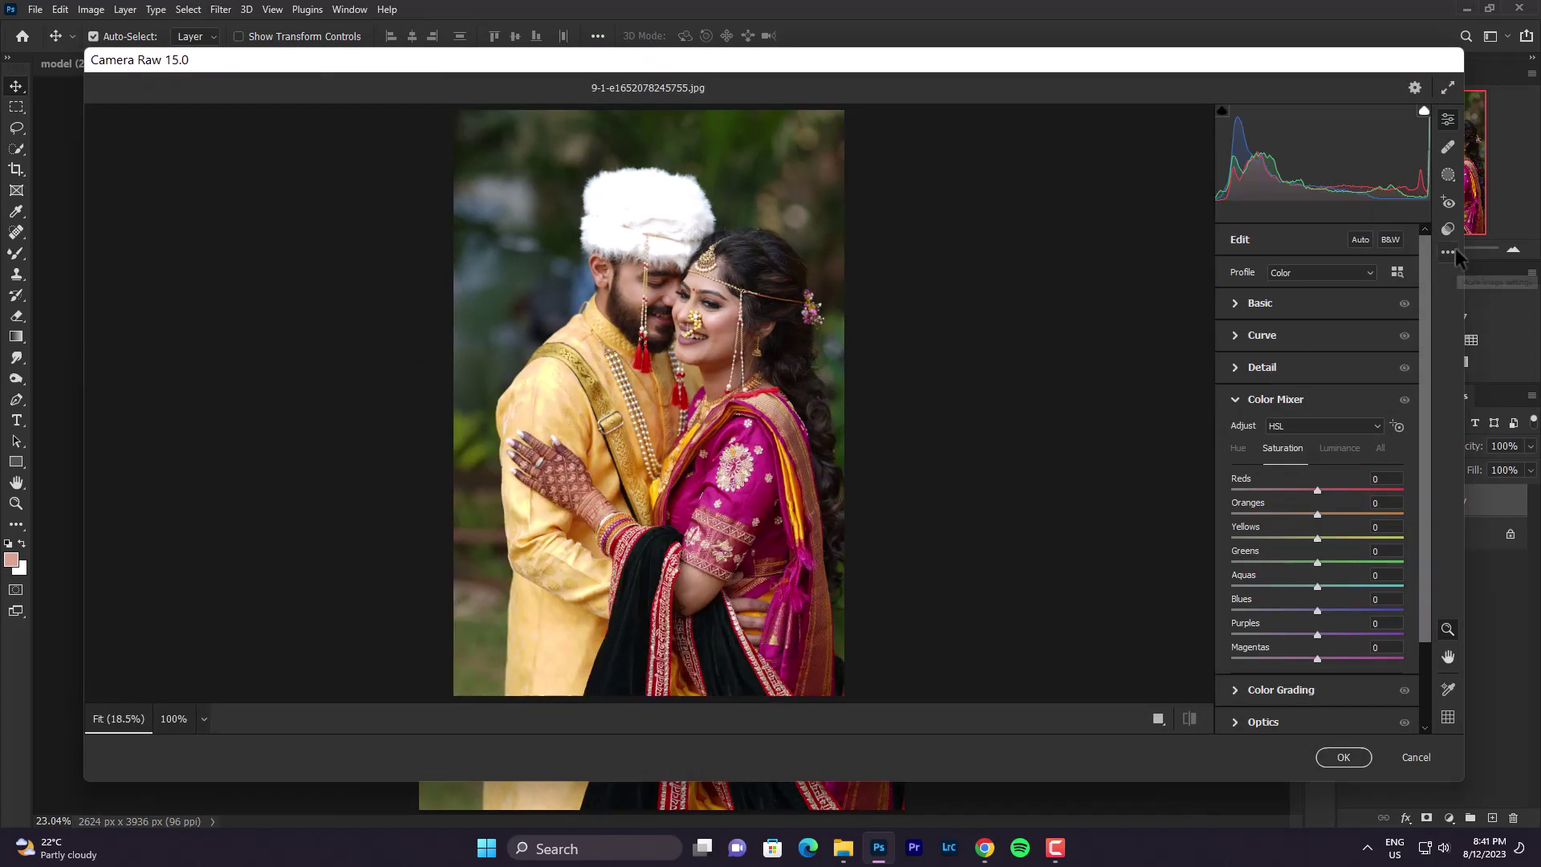
click(1456, 249)
click(1289, 461)
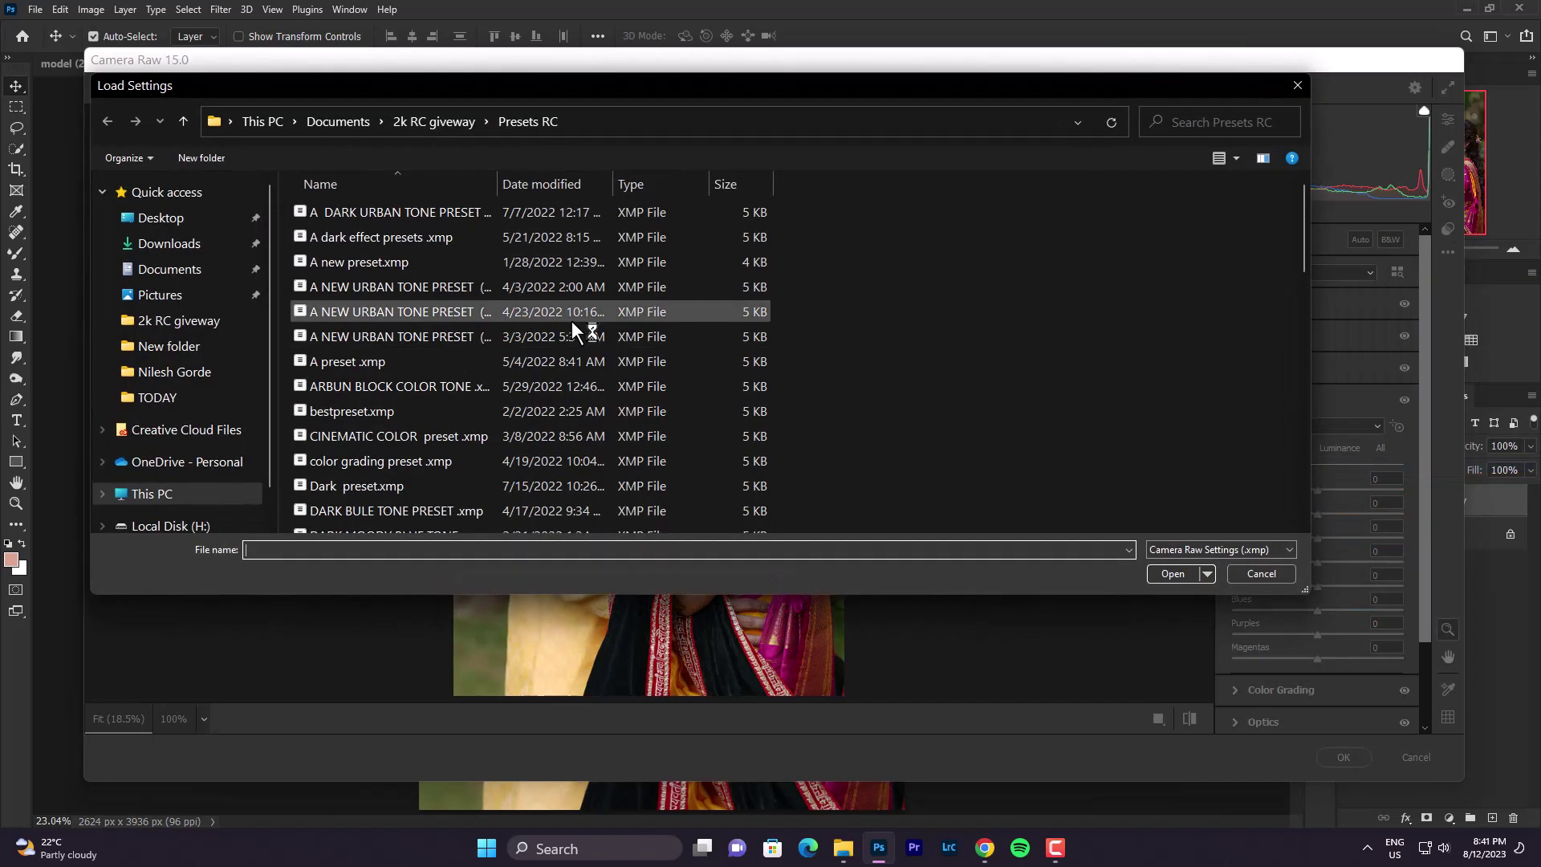
- Load the DARK MOODY EFFECT.xmp preset from the Presets RC folder onto the couple photo
scroll(471, 423, down, 1)
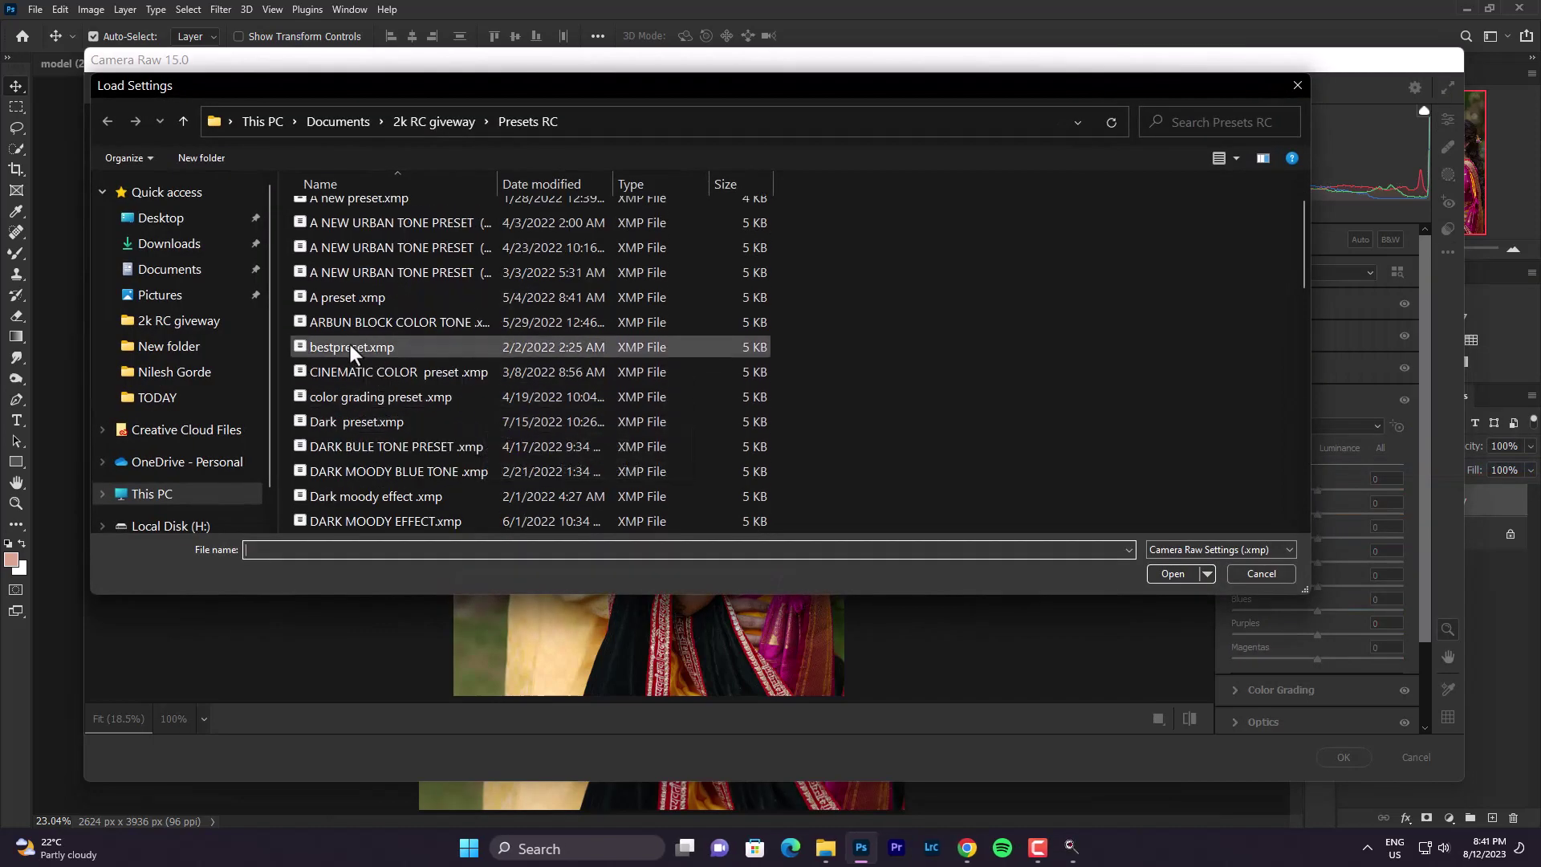
scroll(357, 351, down, 1)
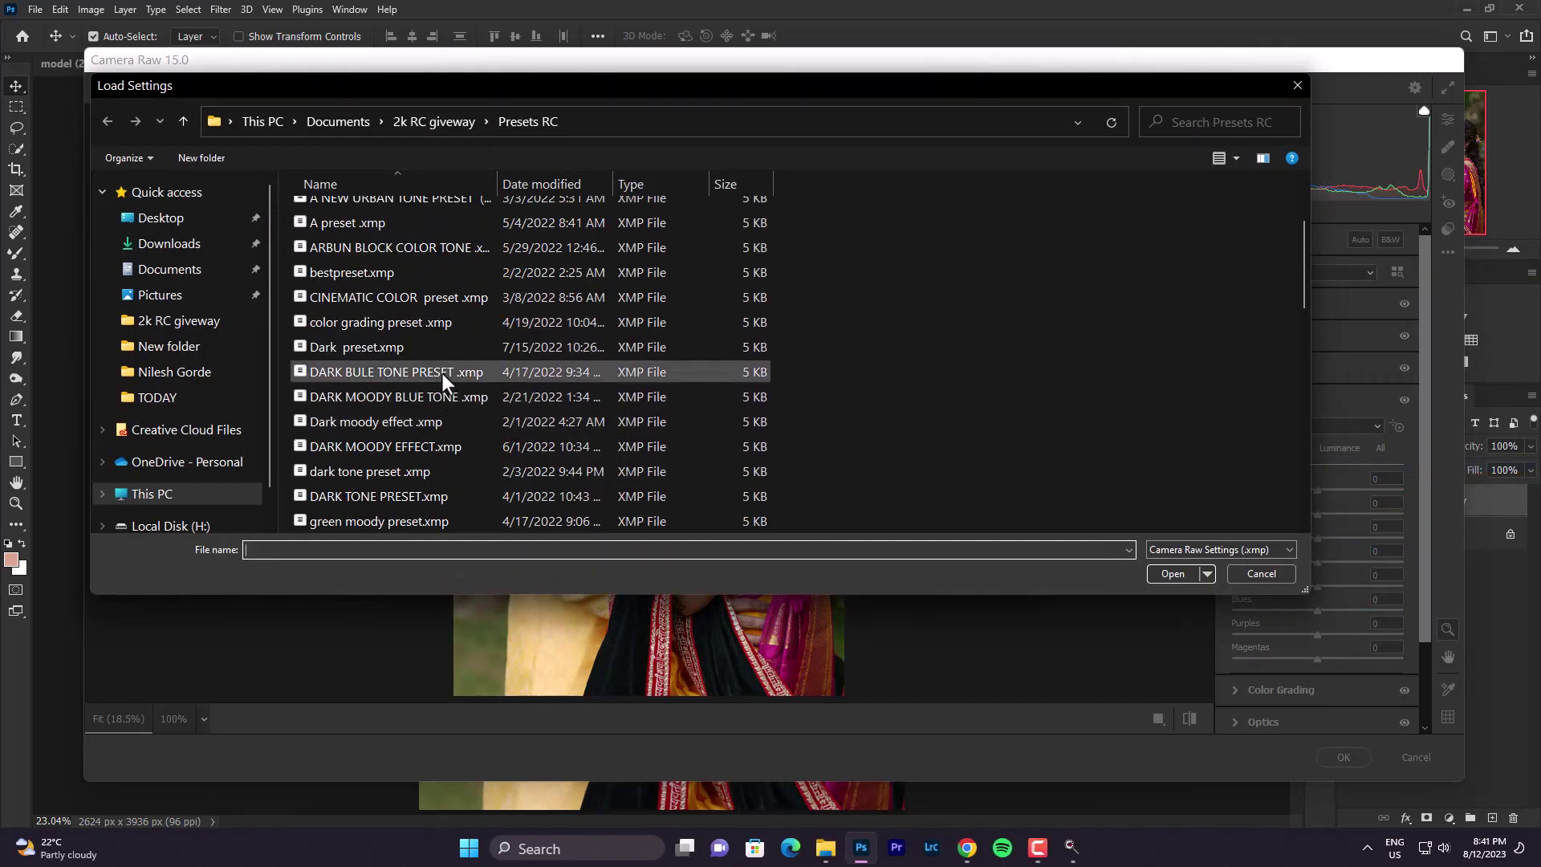
click(411, 446)
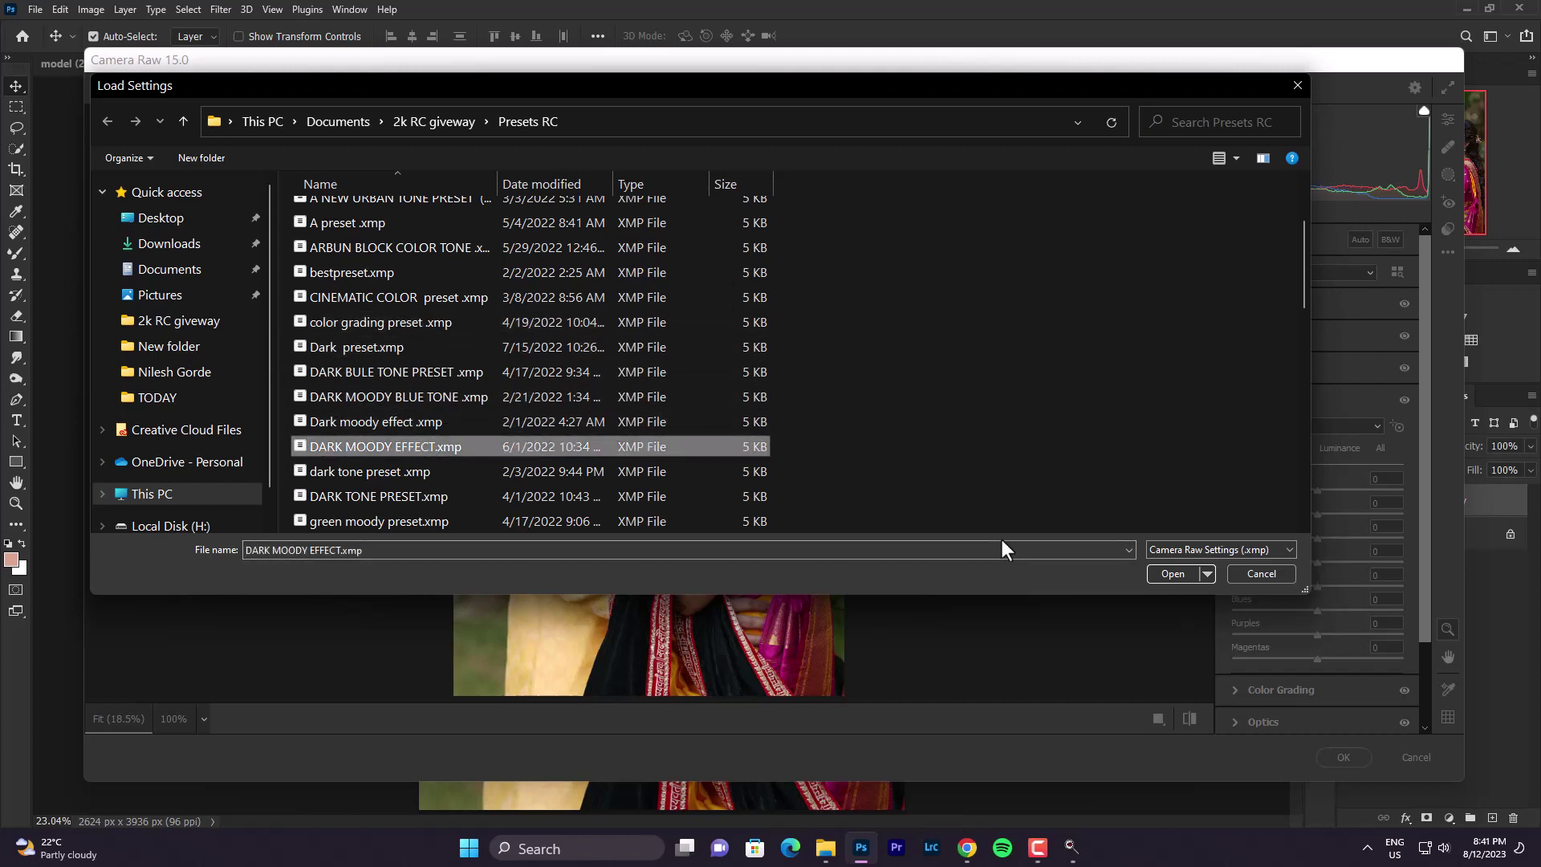
click(1174, 572)
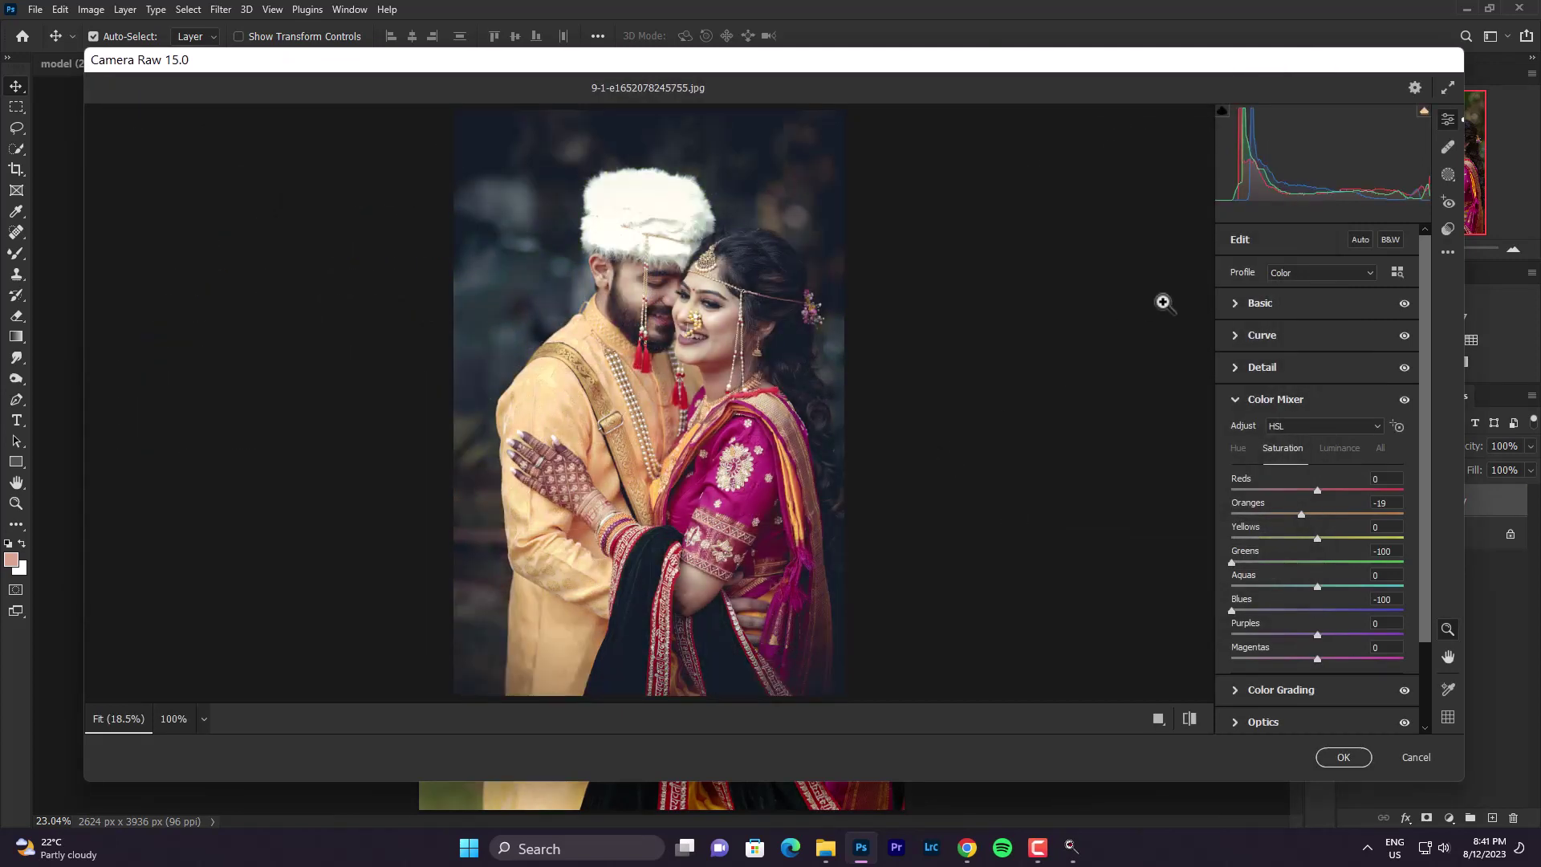
- In HSL, set Oranges luminance +67, Yellows saturation about +38, Yellows hue -40, Greens hue -45
click(1236, 400)
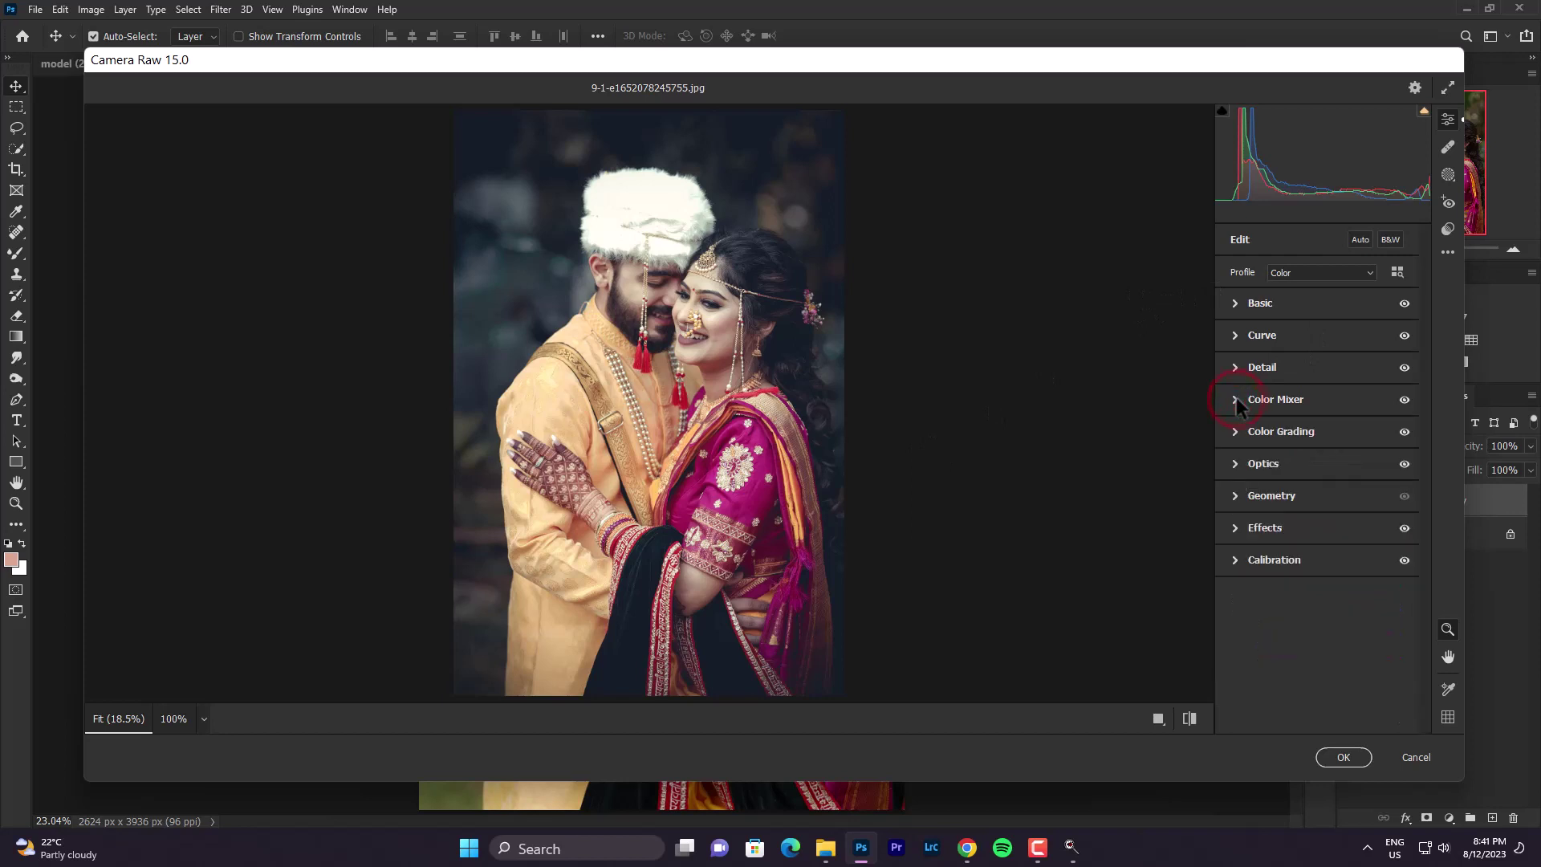
click(1236, 400)
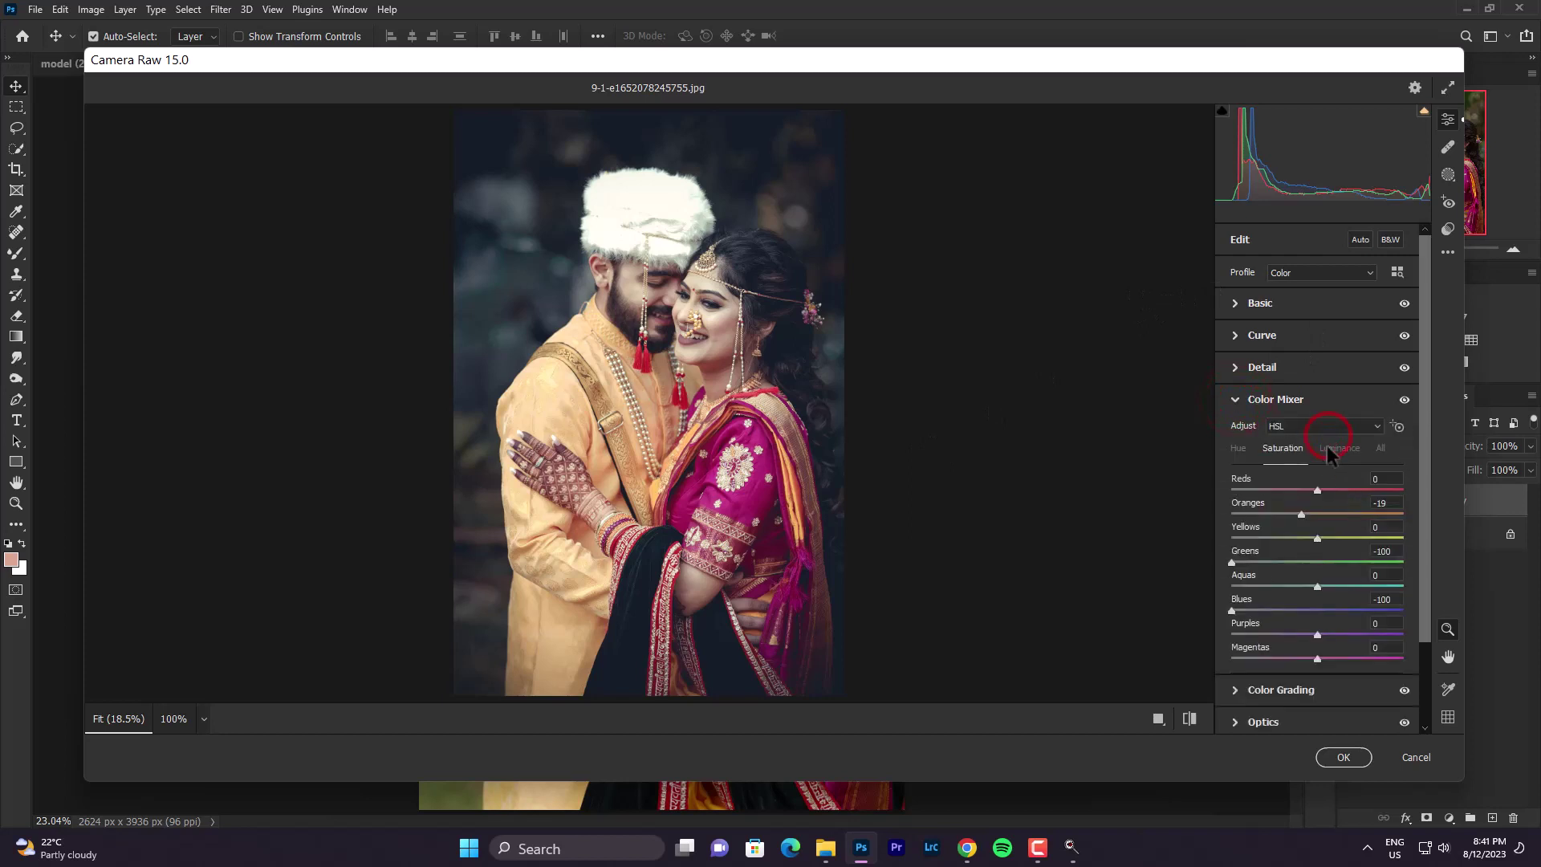
click(1340, 448)
mouse_move(1317, 514)
mouse_down()
mouse_move(1376, 514)
mouse_move(1314, 538)
mouse_move(1331, 539)
mouse_up()
click(1282, 448)
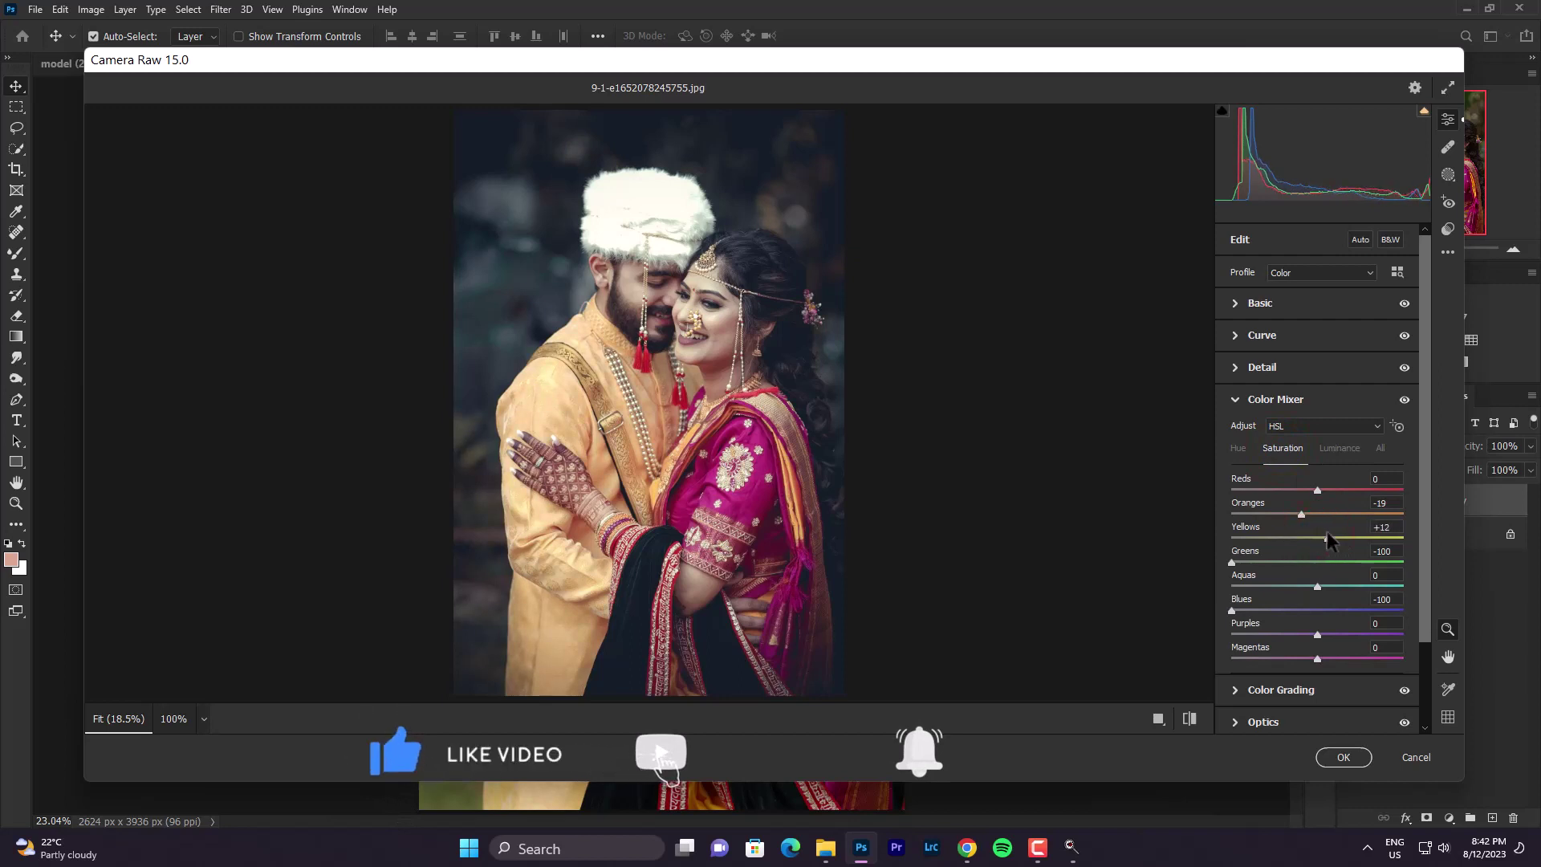
mouse_move(1329, 537)
mouse_down()
mouse_move(1294, 554)
mouse_move(1329, 562)
mouse_move(1191, 533)
mouse_up()
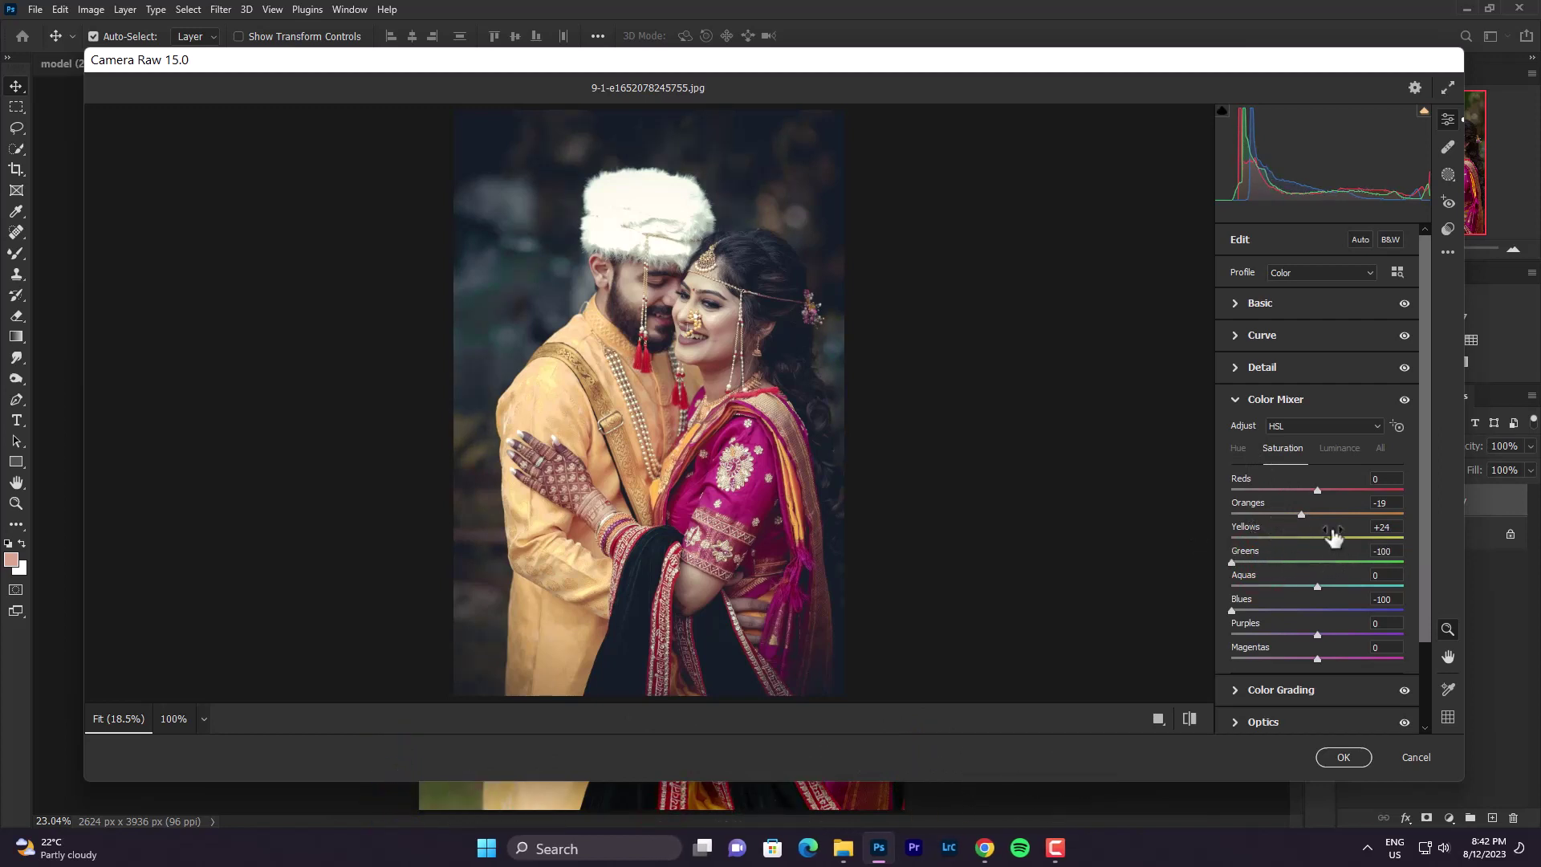
drag(1348, 536, 1350, 538)
click(1239, 448)
mouse_move(1317, 538)
mouse_down()
mouse_move(1283, 538)
mouse_move(1281, 565)
mouse_move(1211, 558)
mouse_up()
click(1250, 400)
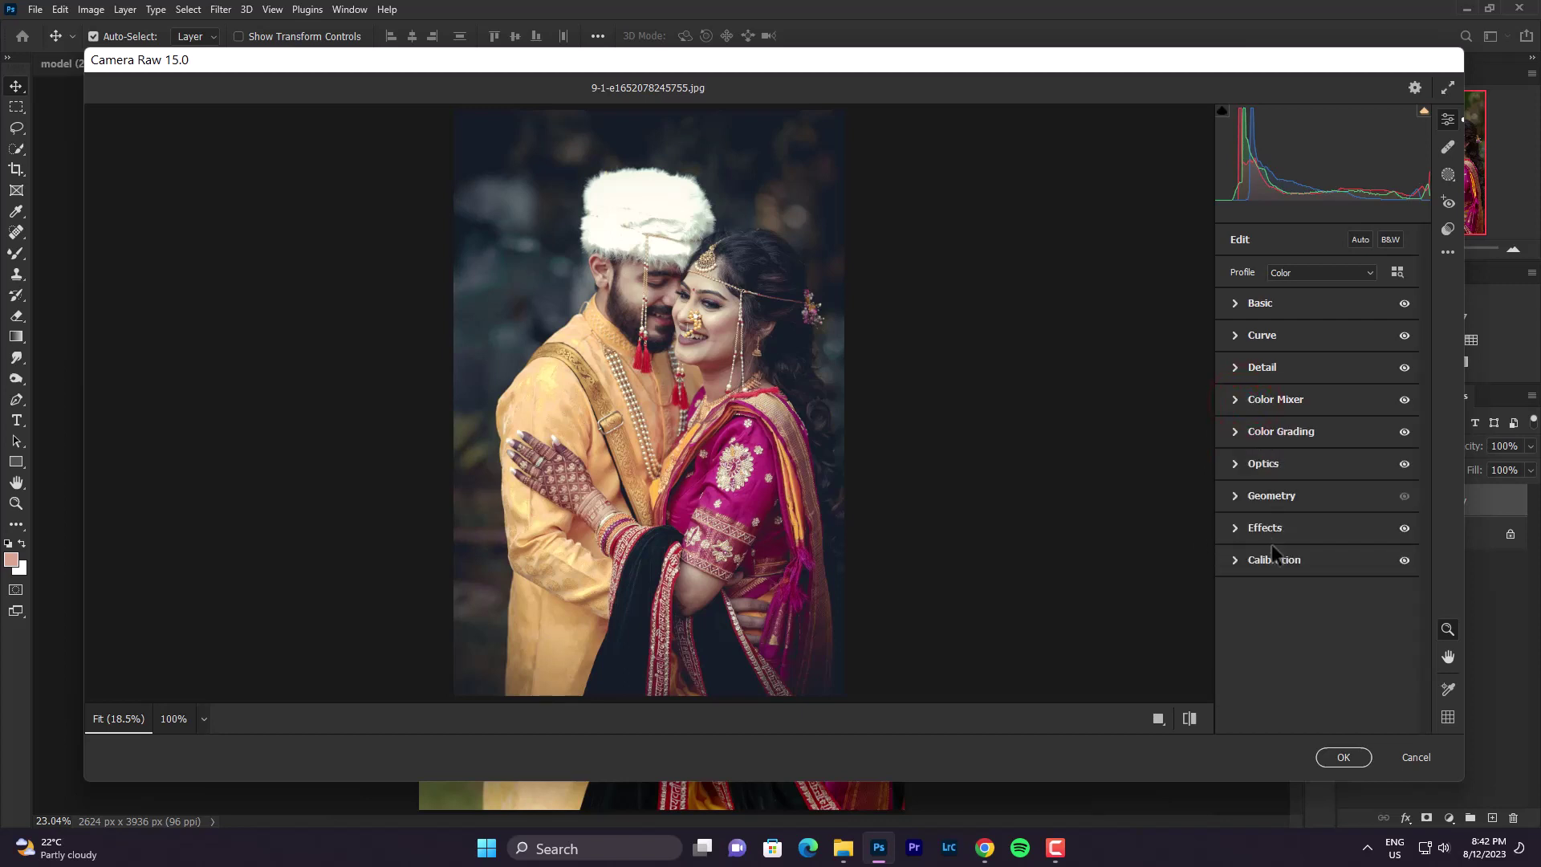
- Set the Effects vignetting amount to 0
click(1278, 560)
click(1283, 392)
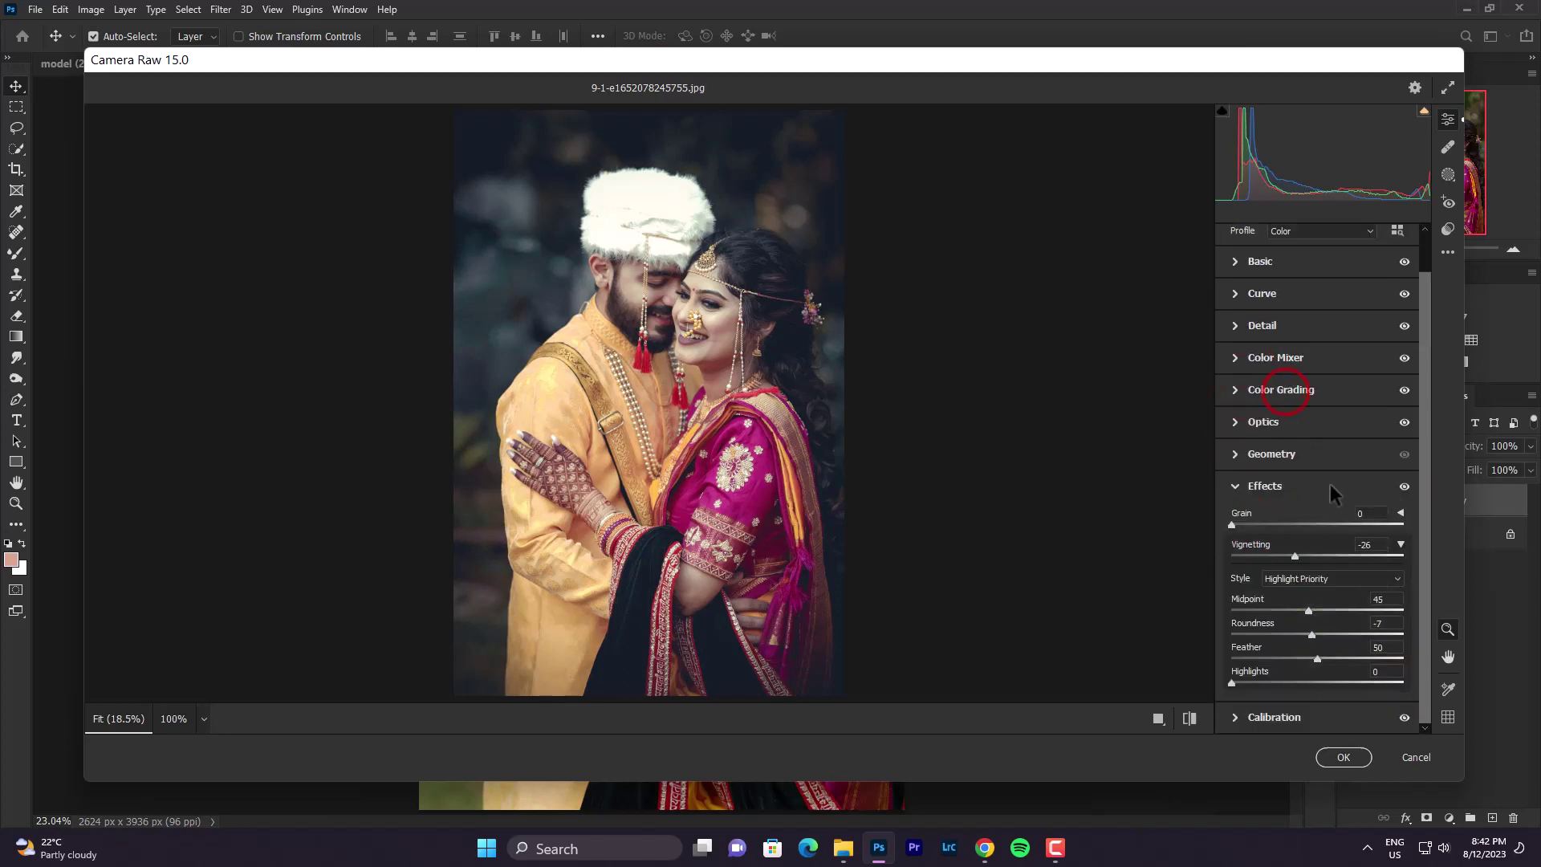
click(1371, 545)
text(0)
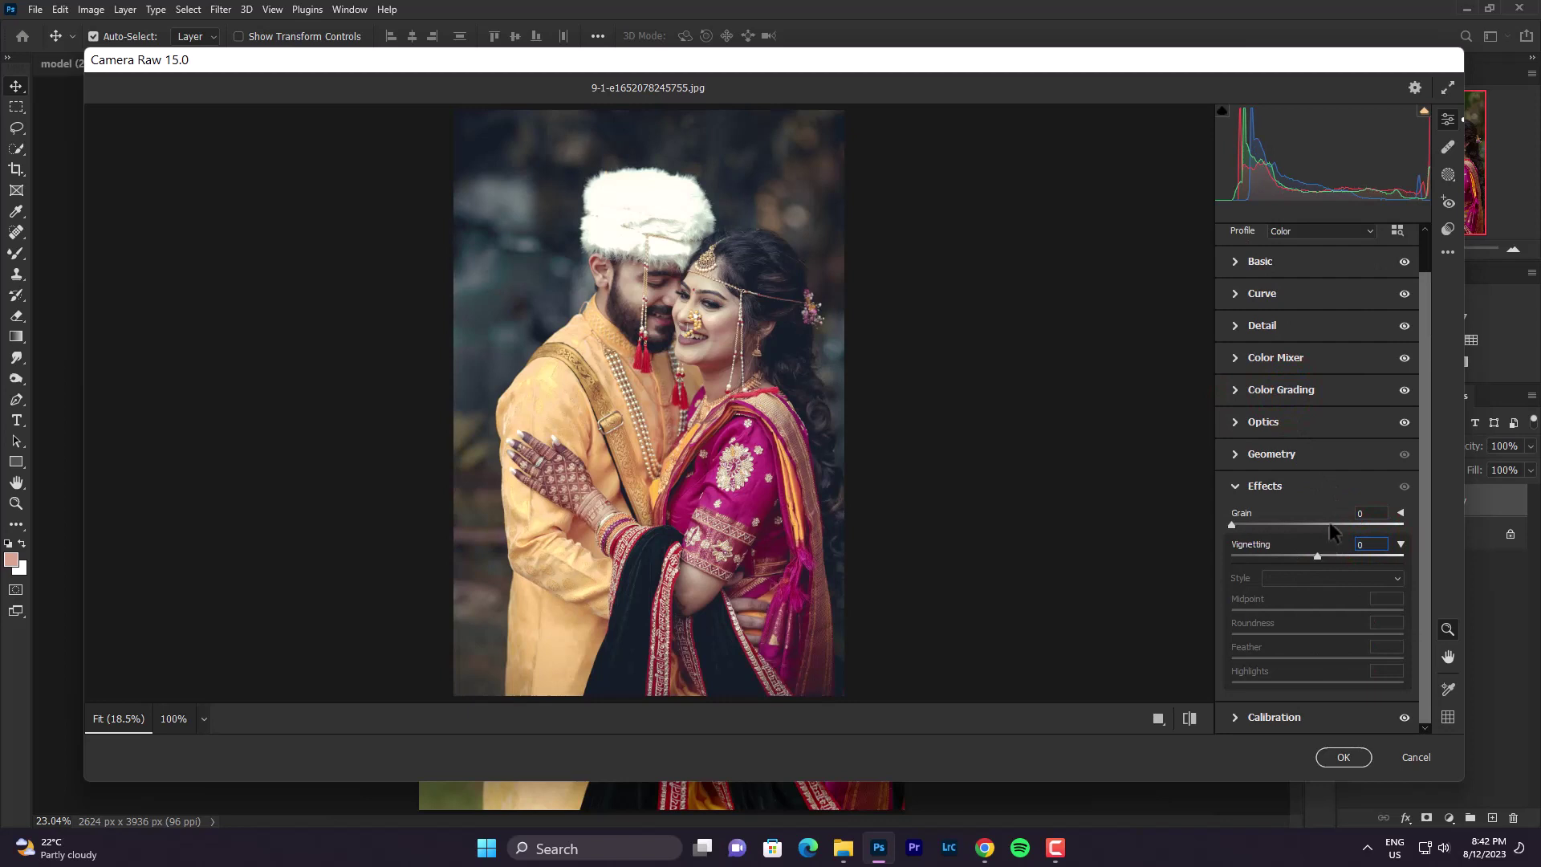
click(1281, 486)
- Raise the blue and red primary saturation in Calibration and lift Shadows to +40
click(1302, 559)
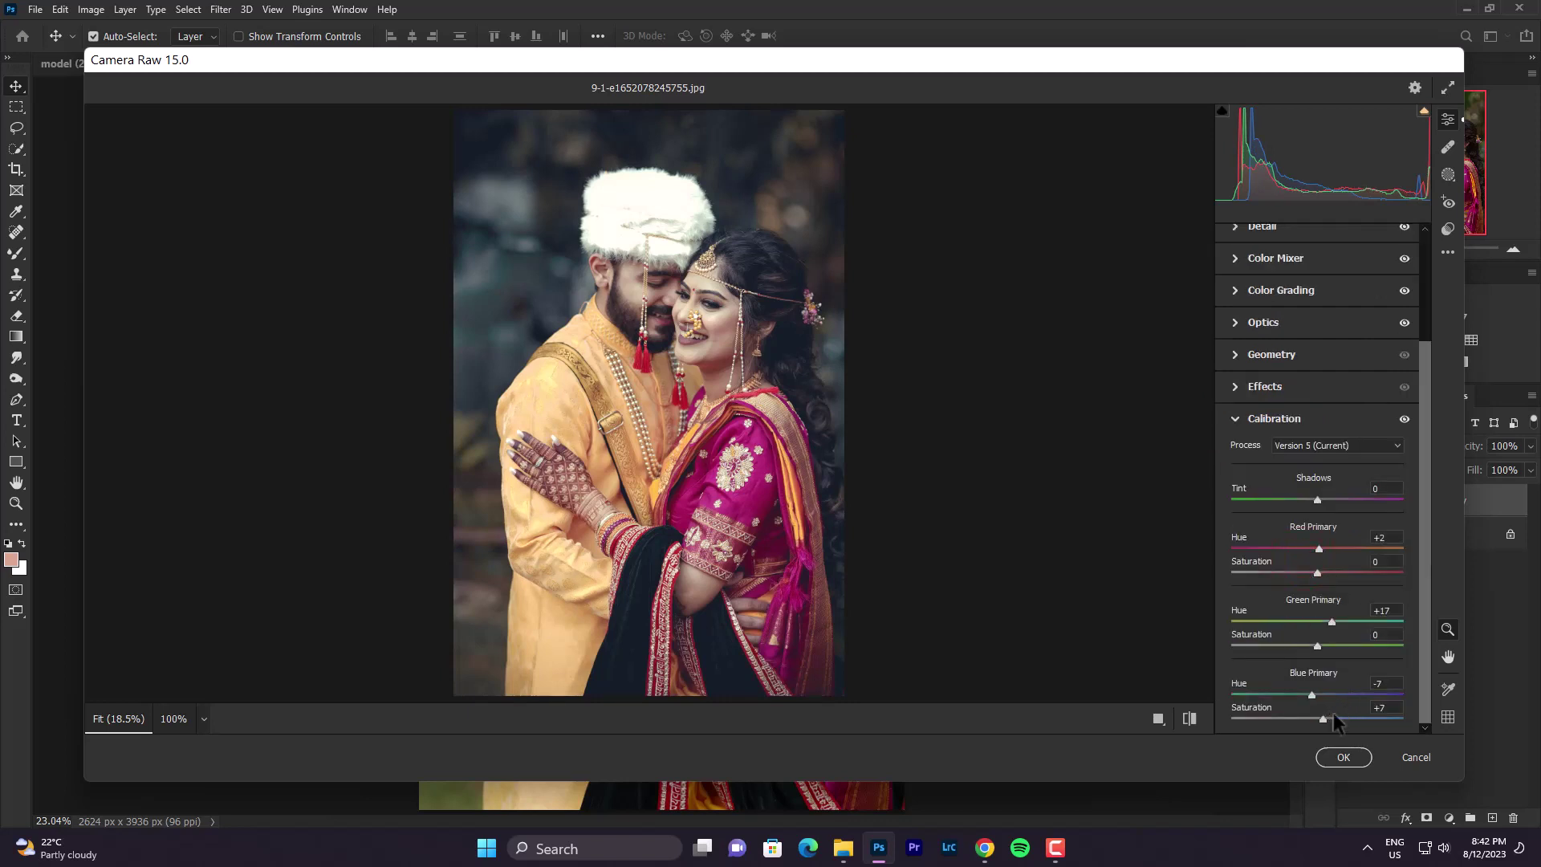
drag(1325, 718, 1372, 717)
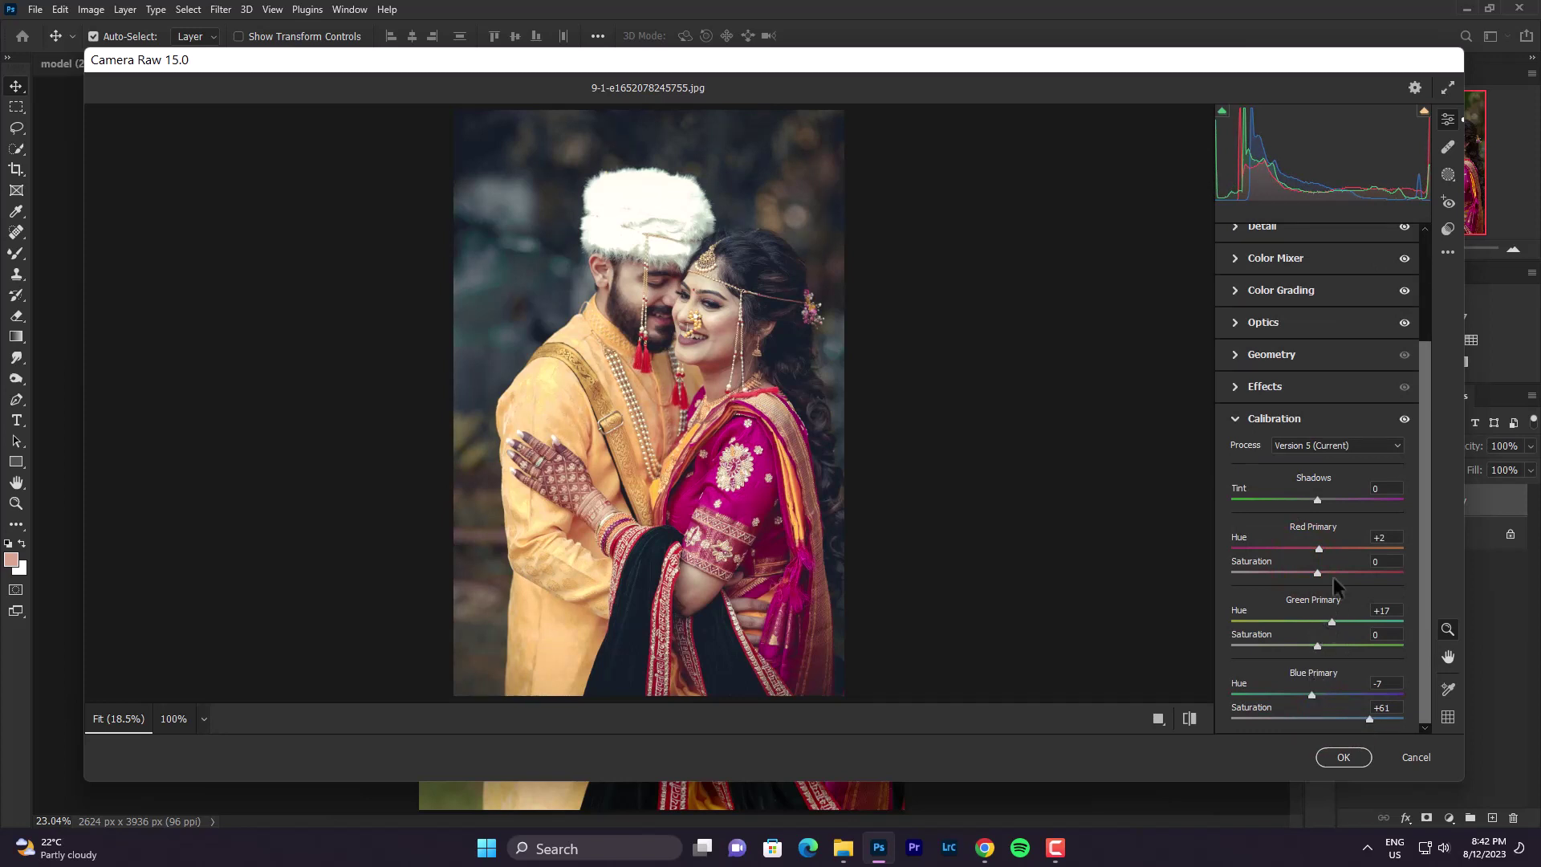
drag(1317, 572, 1344, 571)
click(1237, 419)
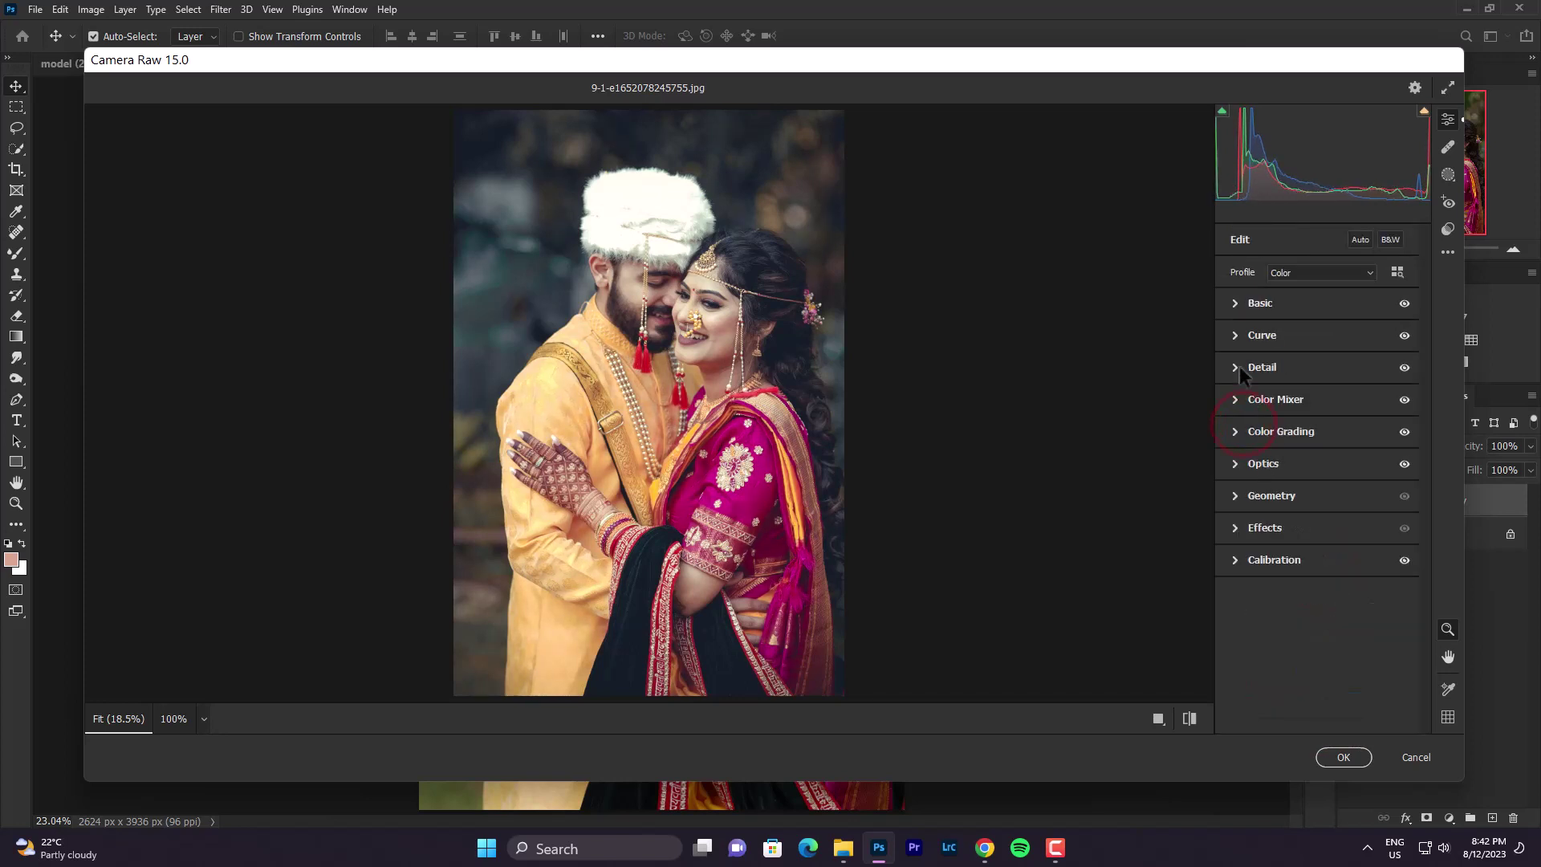
click(1241, 305)
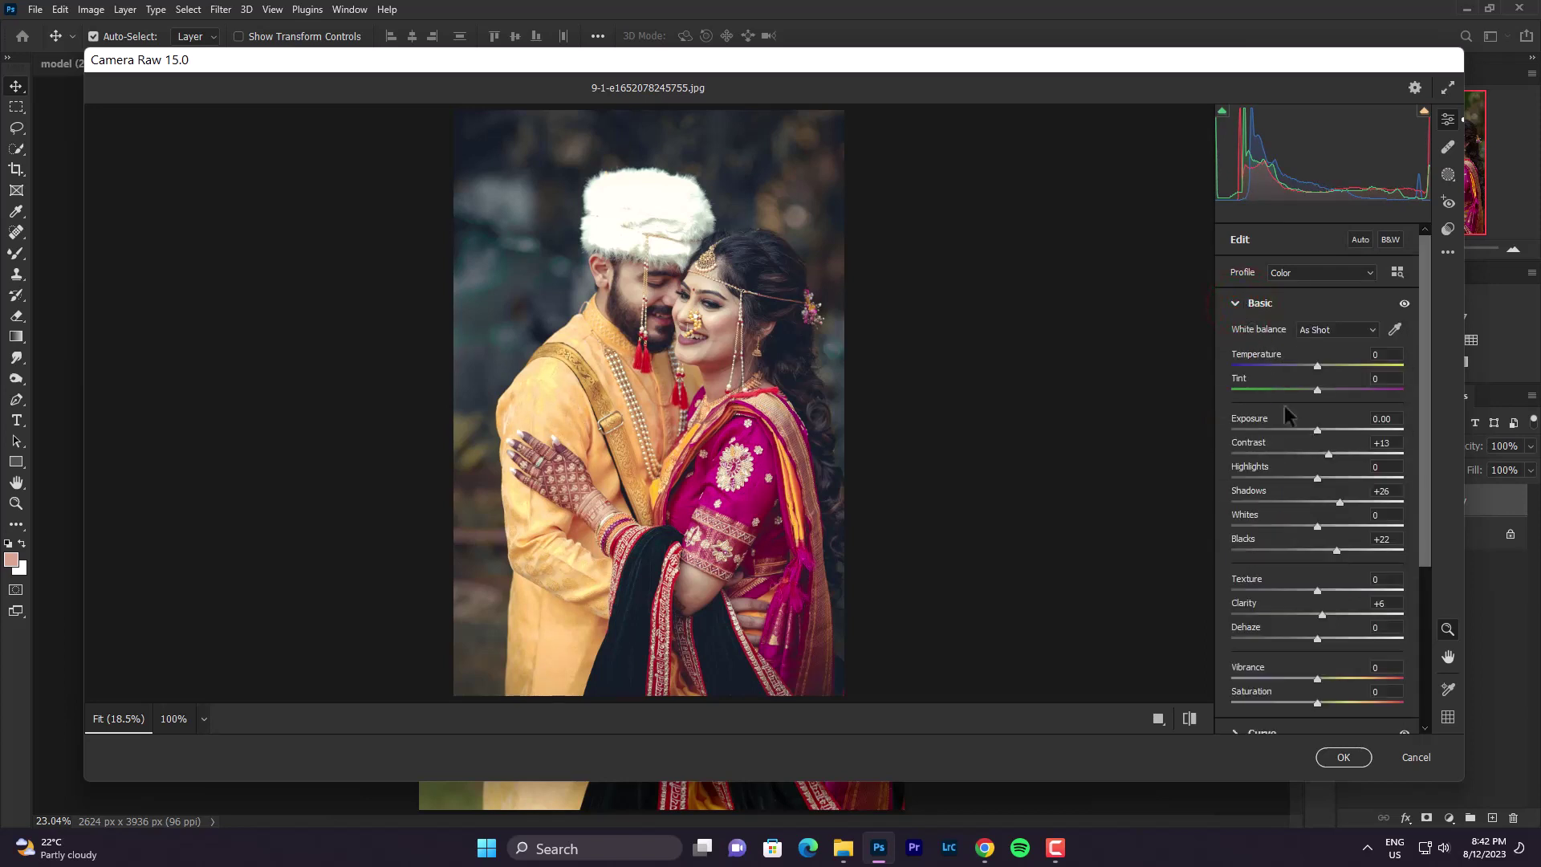
drag(1340, 503, 1302, 479)
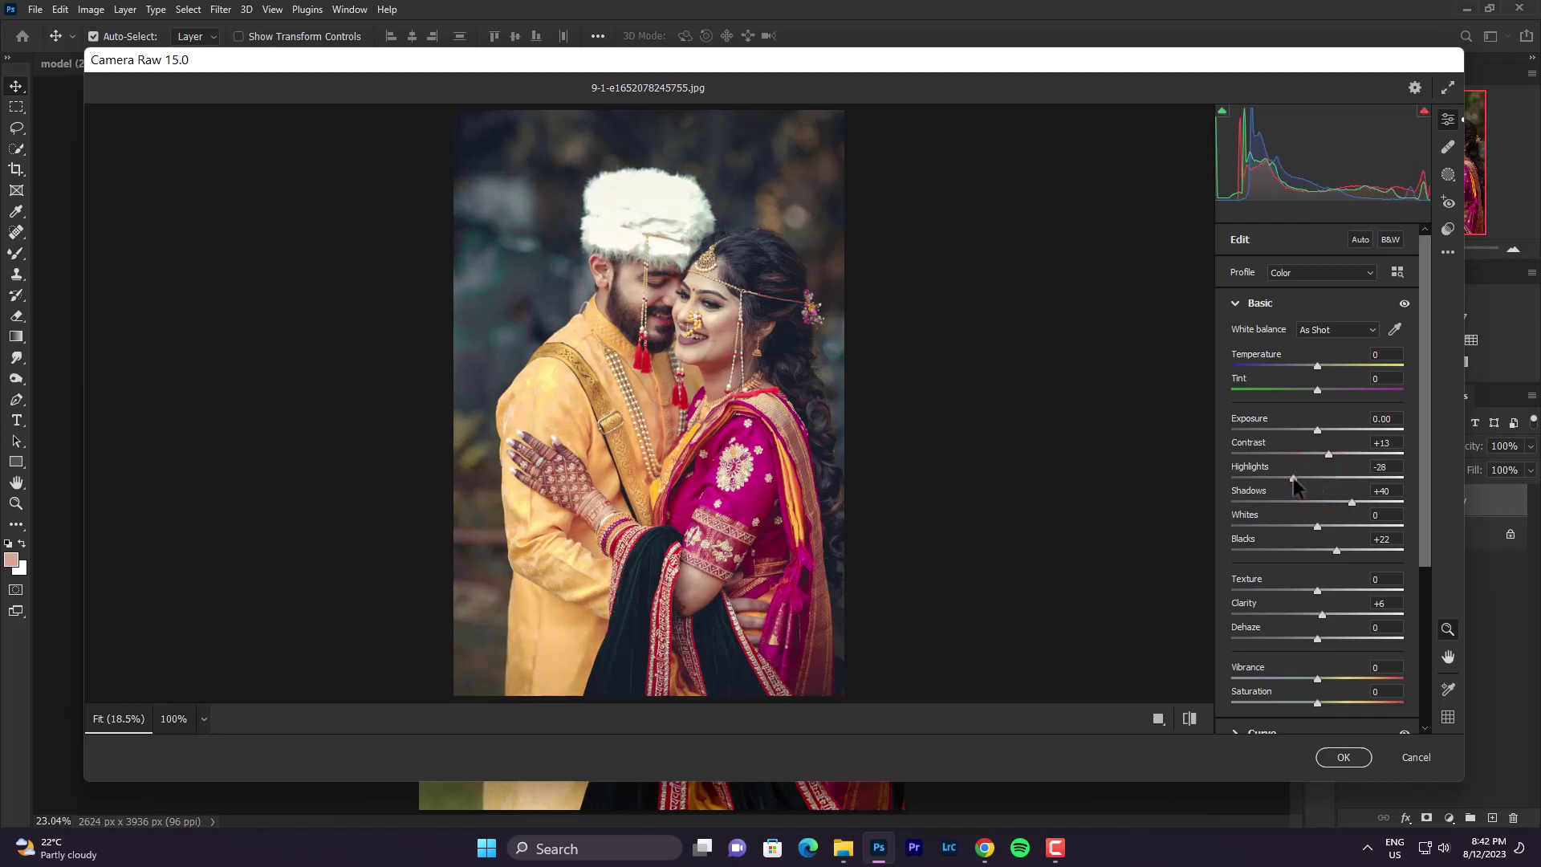
click(1259, 302)
- Lift the point curve's black endpoint to Output 9 to fade the shadows
click(1264, 335)
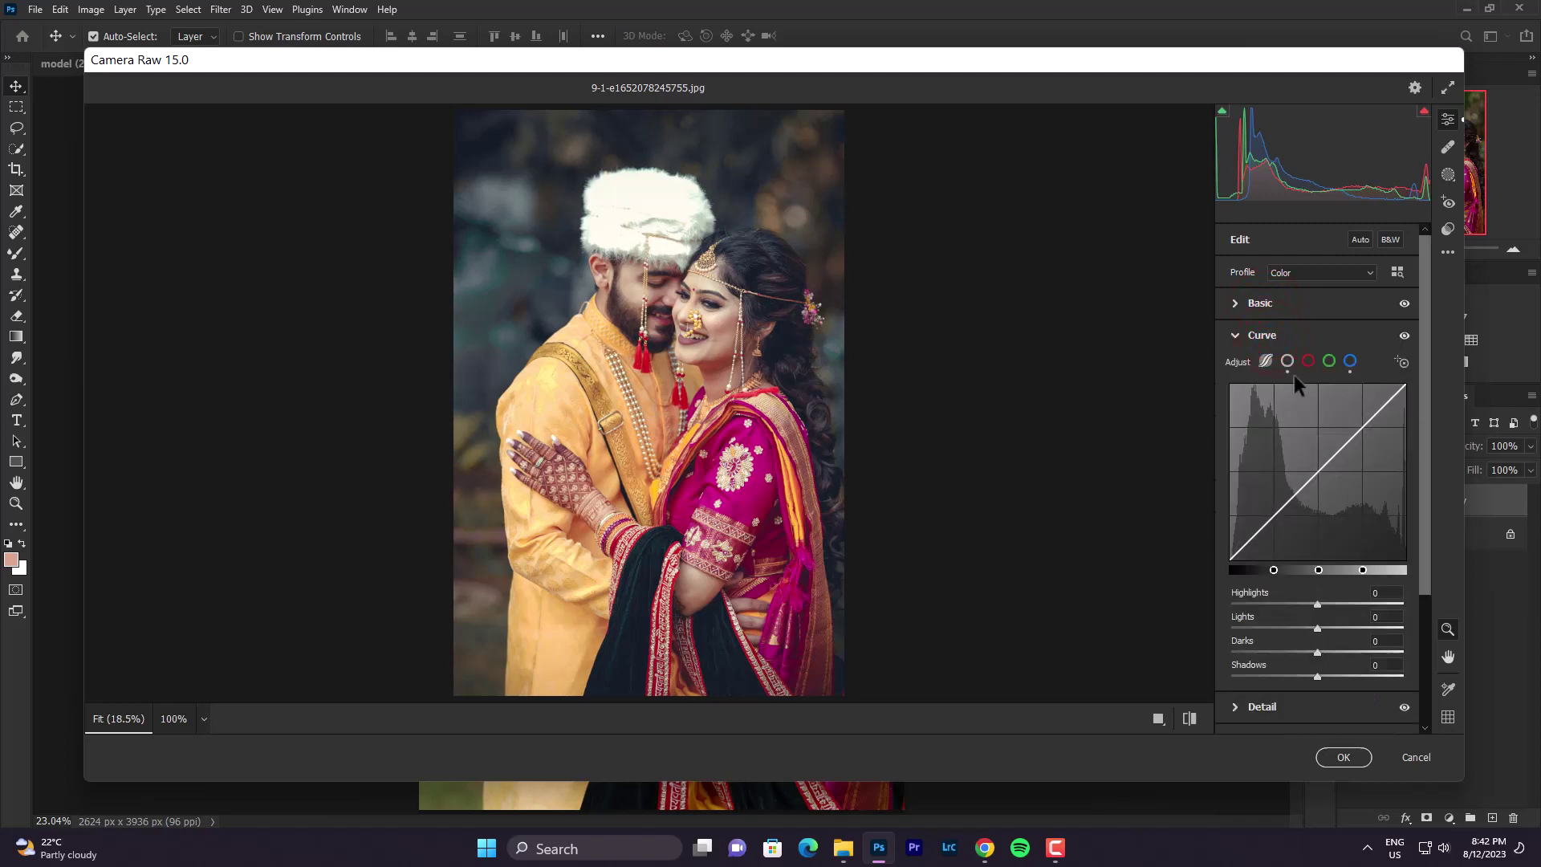
click(1287, 361)
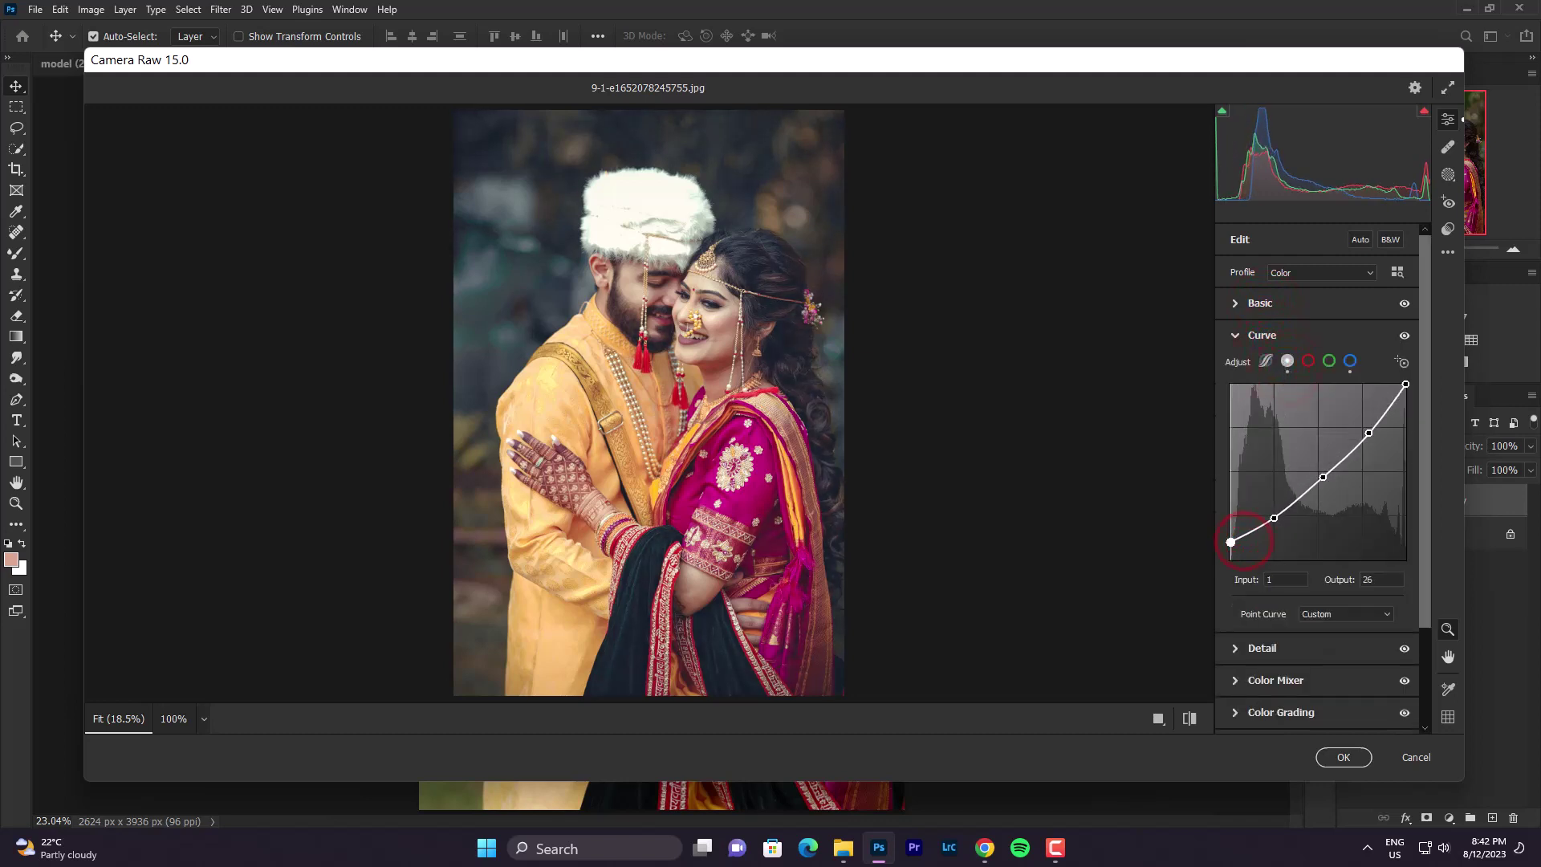
drag(1243, 539, 1229, 560)
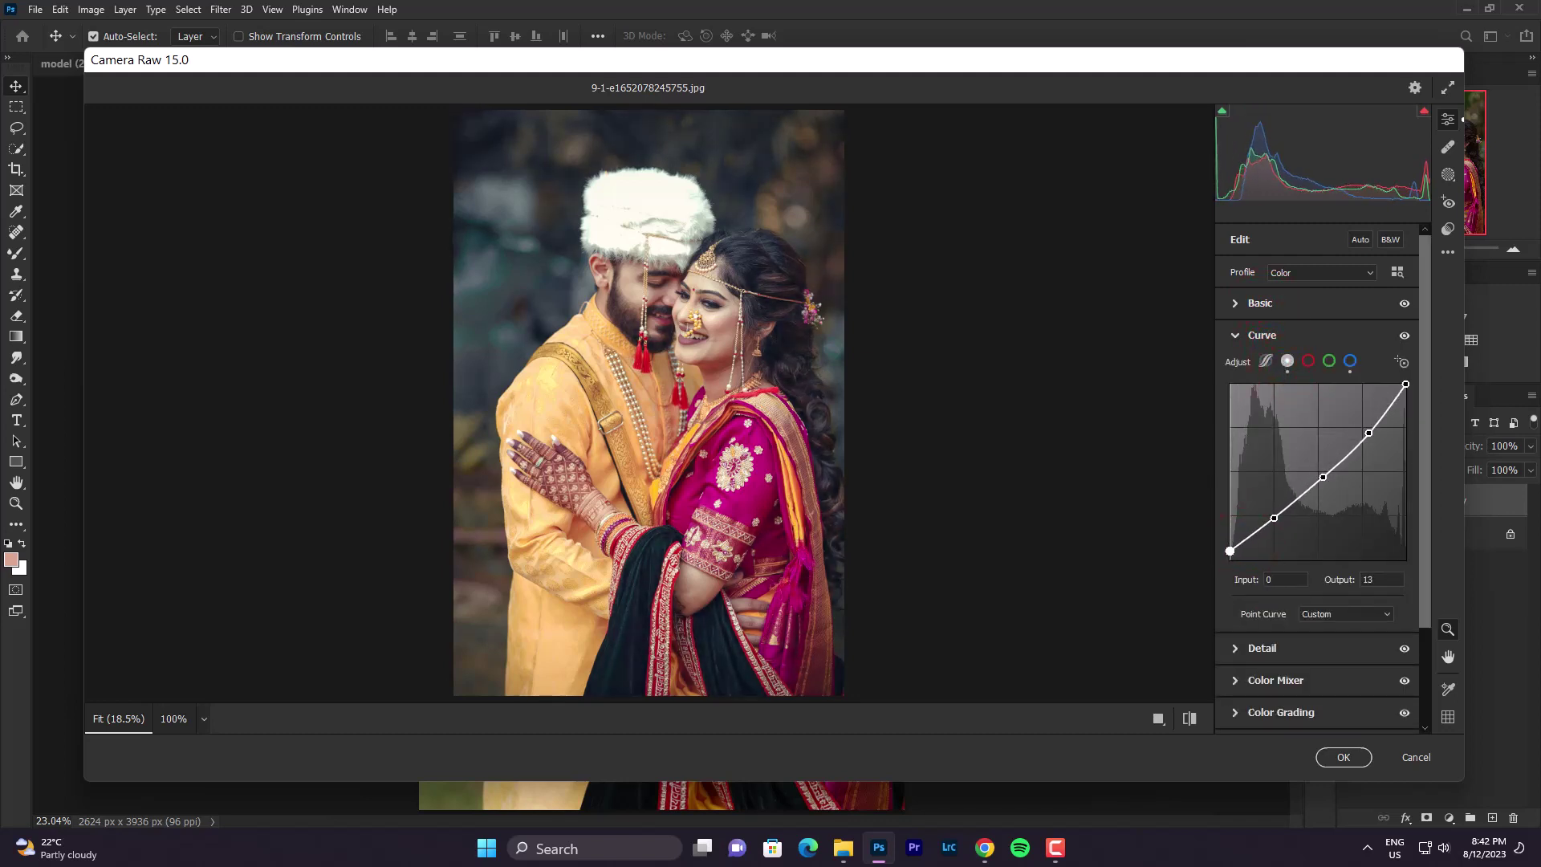
drag(1229, 559, 1229, 554)
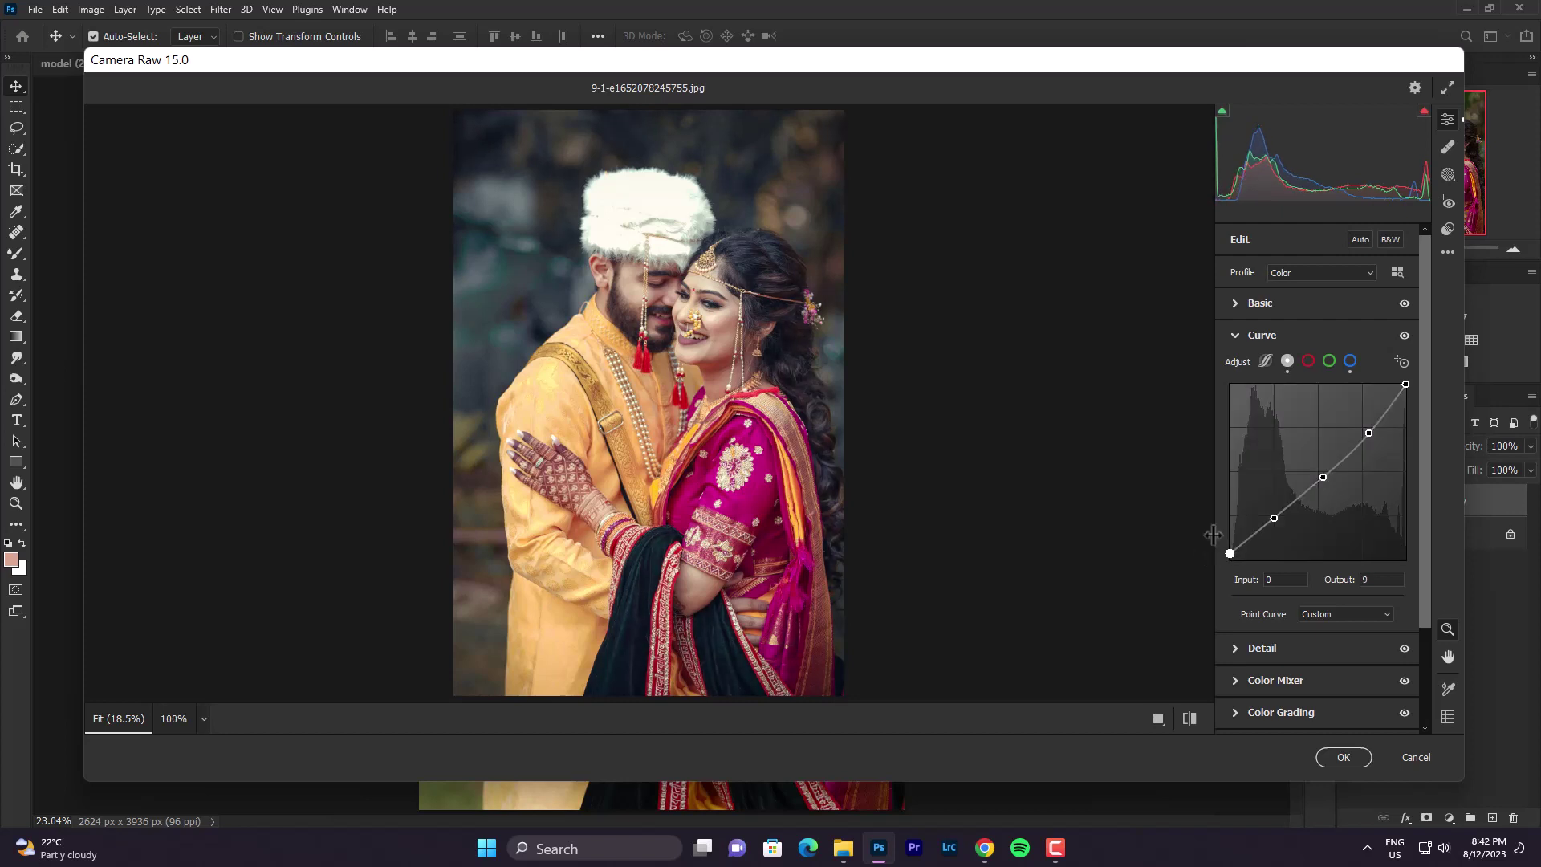
- Draw a radial gradient mask around the couple and invert it to cover the edges
click(1448, 175)
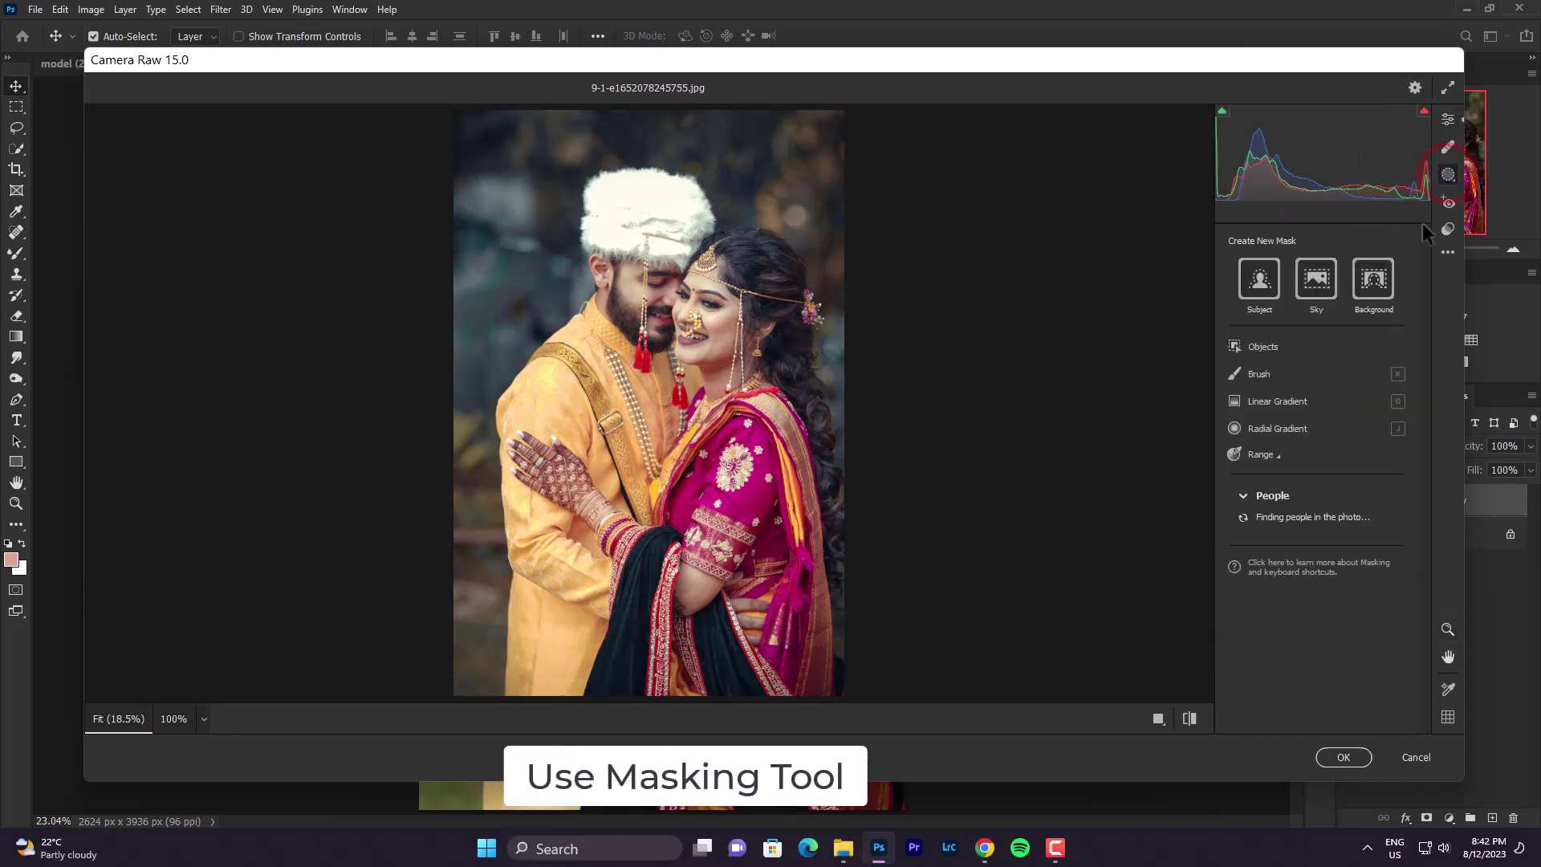
drag(629, 365, 857, 636)
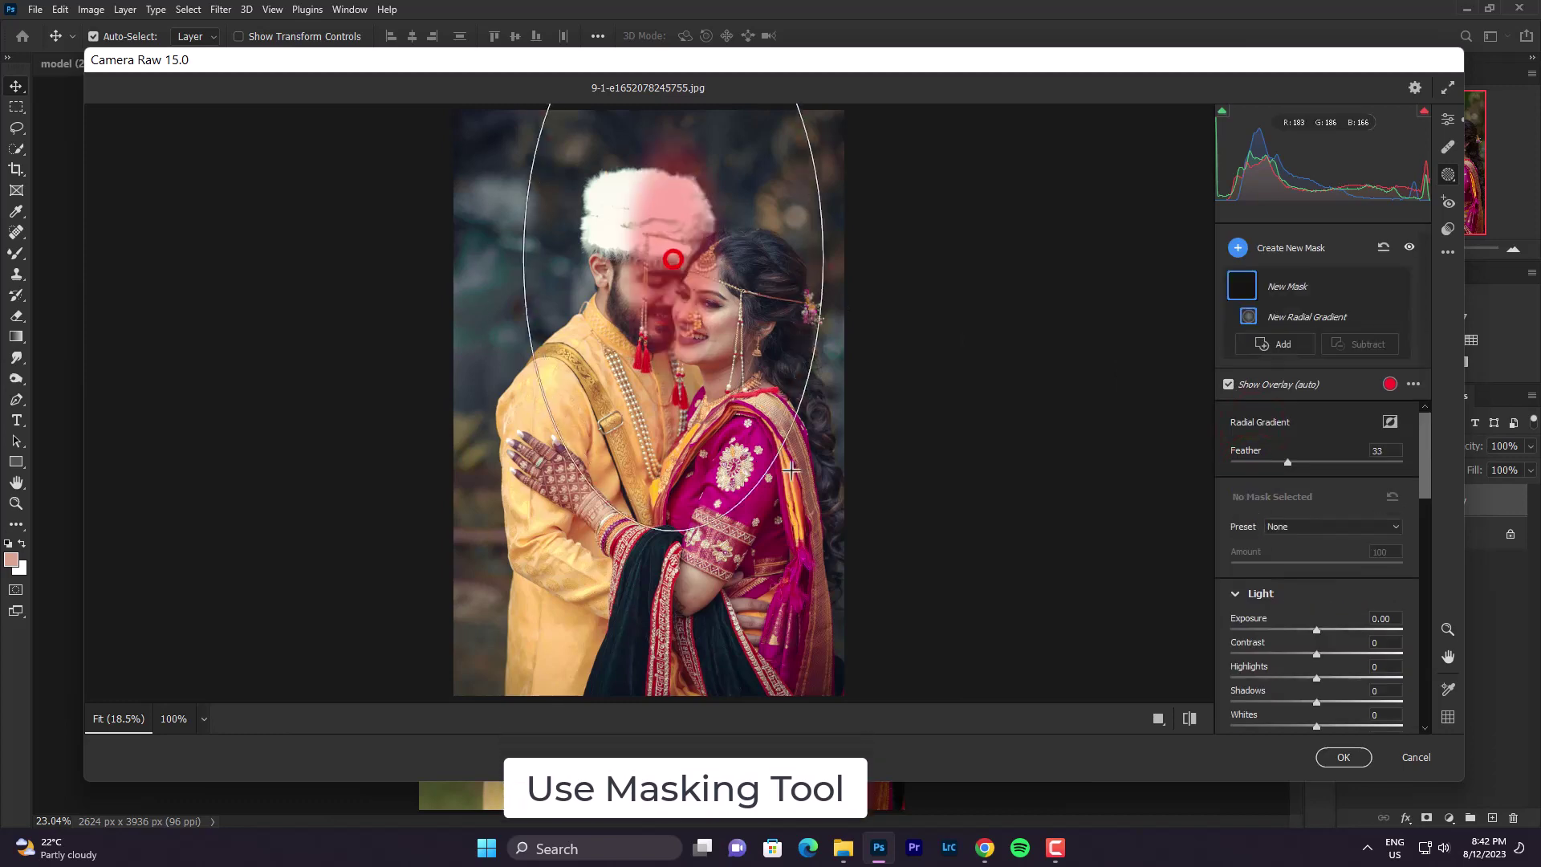
right_click(1246, 287)
click(1284, 321)
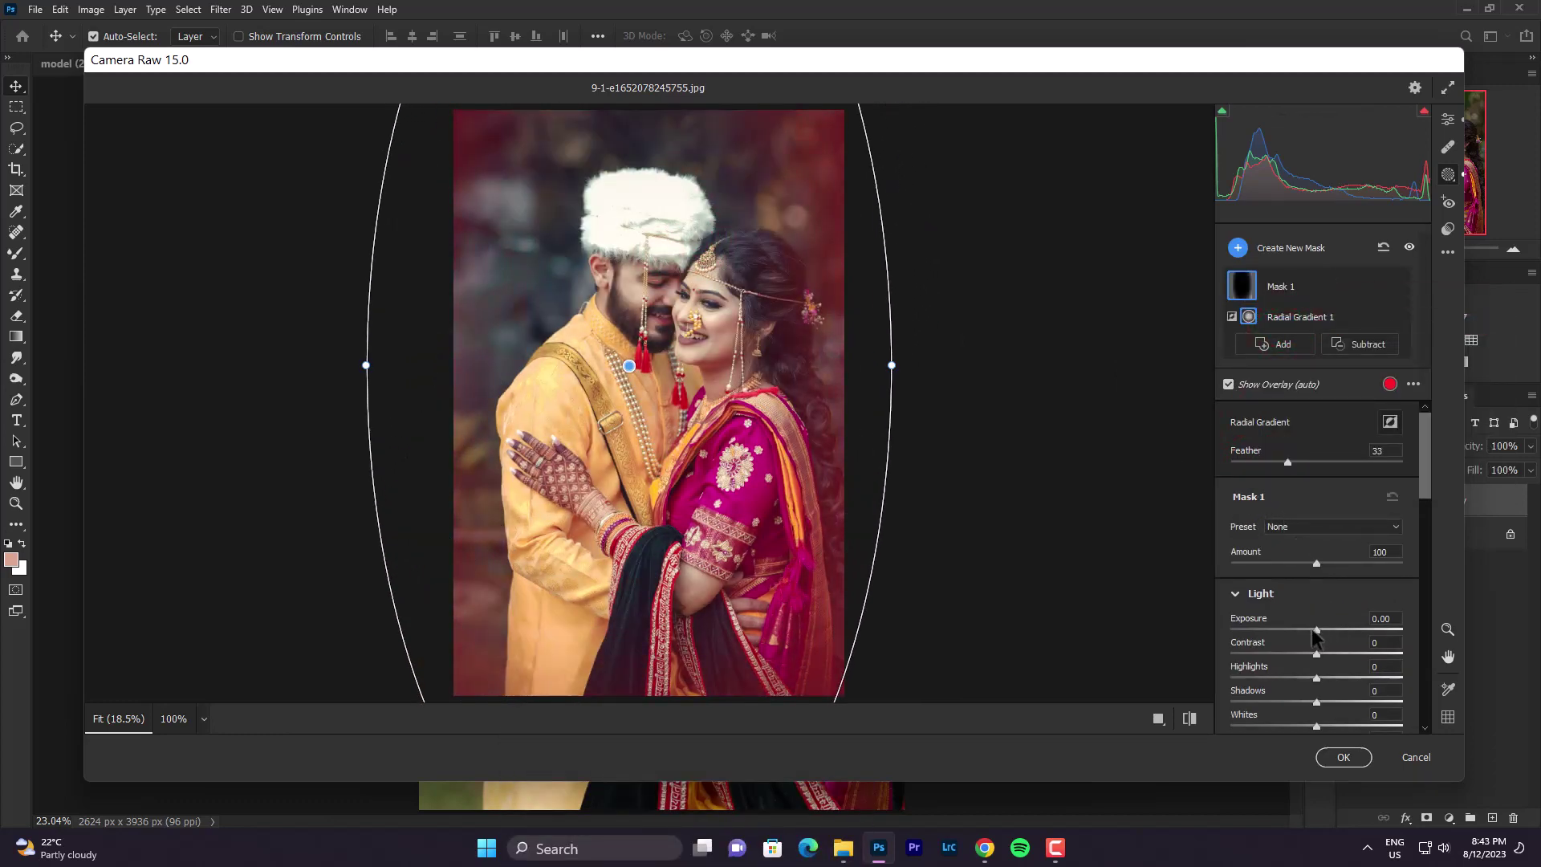
- Give the mask Exposure +1.20, Contrast +60, Highlights -24, Blacks -47, and apply the edits
mouse_move(1317, 630)
mouse_down()
mouse_move(1353, 631)
mouse_move(1369, 654)
mouse_up()
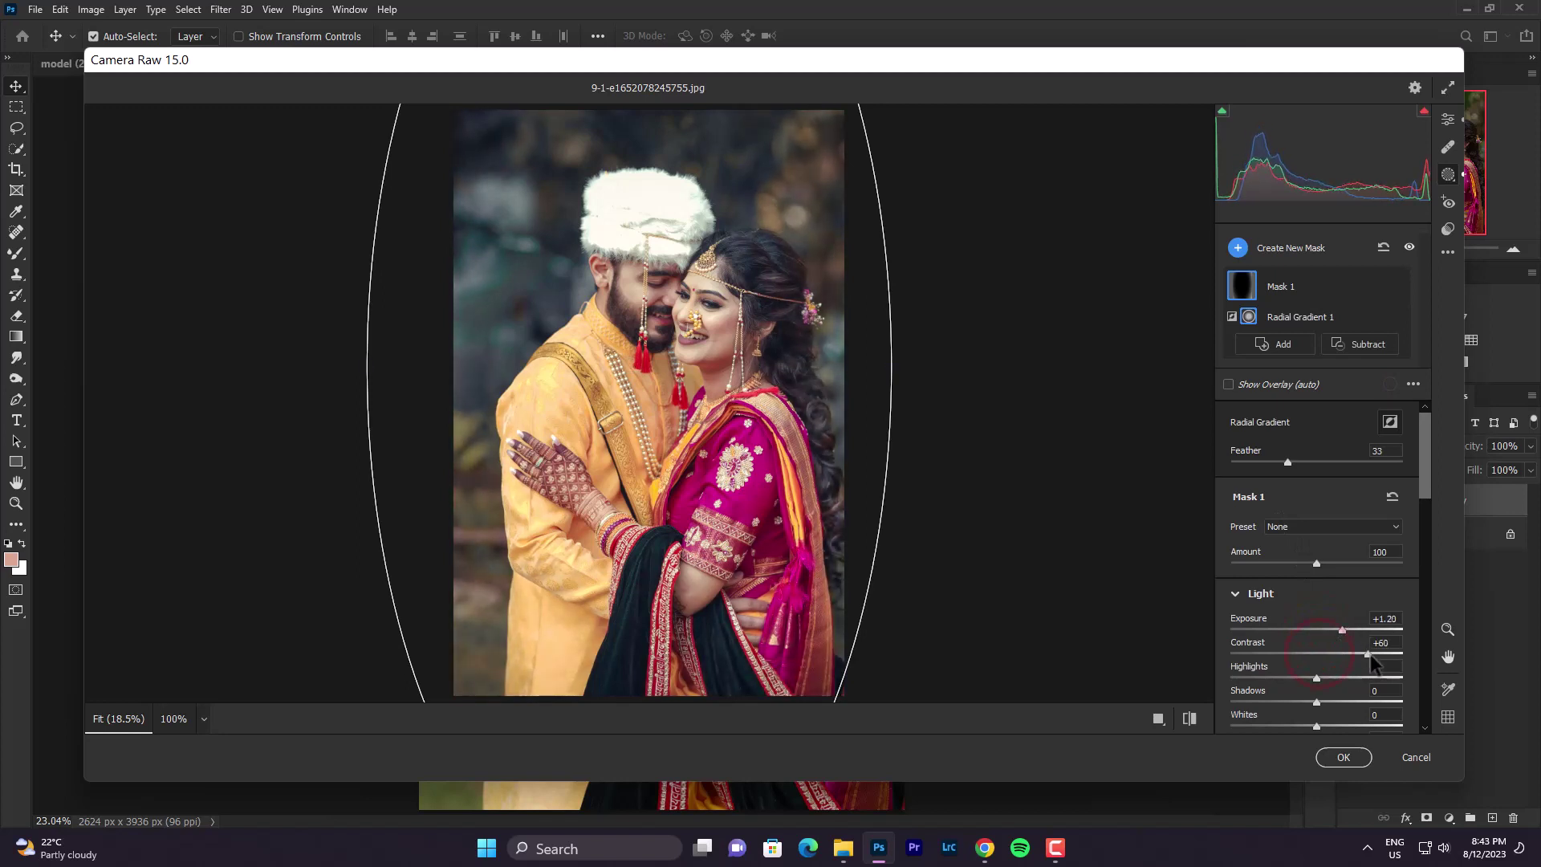
scroll(1349, 634, down, 2)
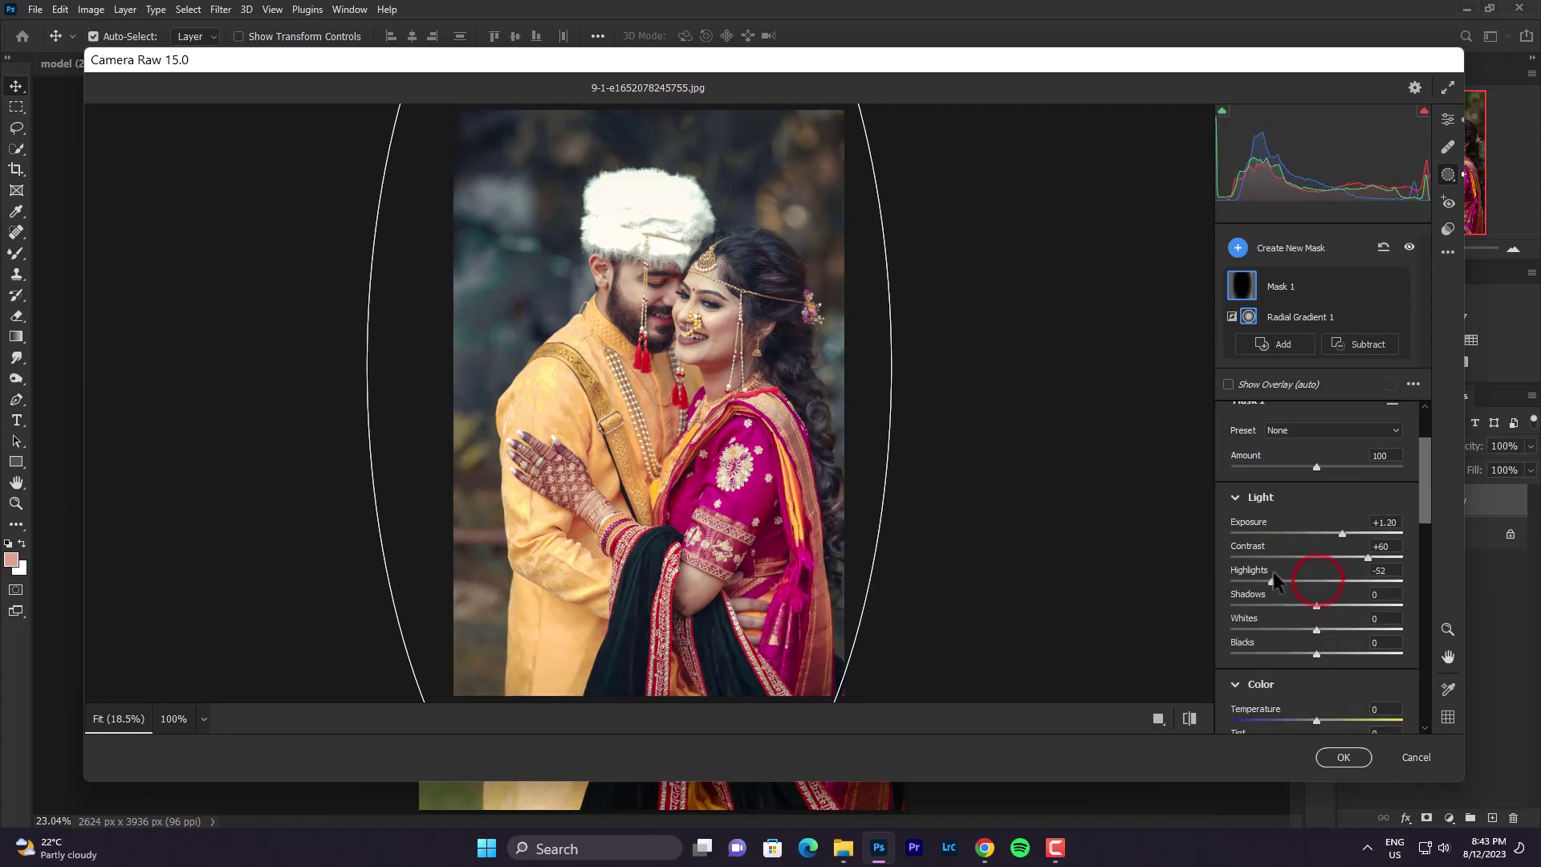
mouse_move(1317, 654)
mouse_down()
mouse_move(1283, 655)
mouse_move(1280, 639)
mouse_up()
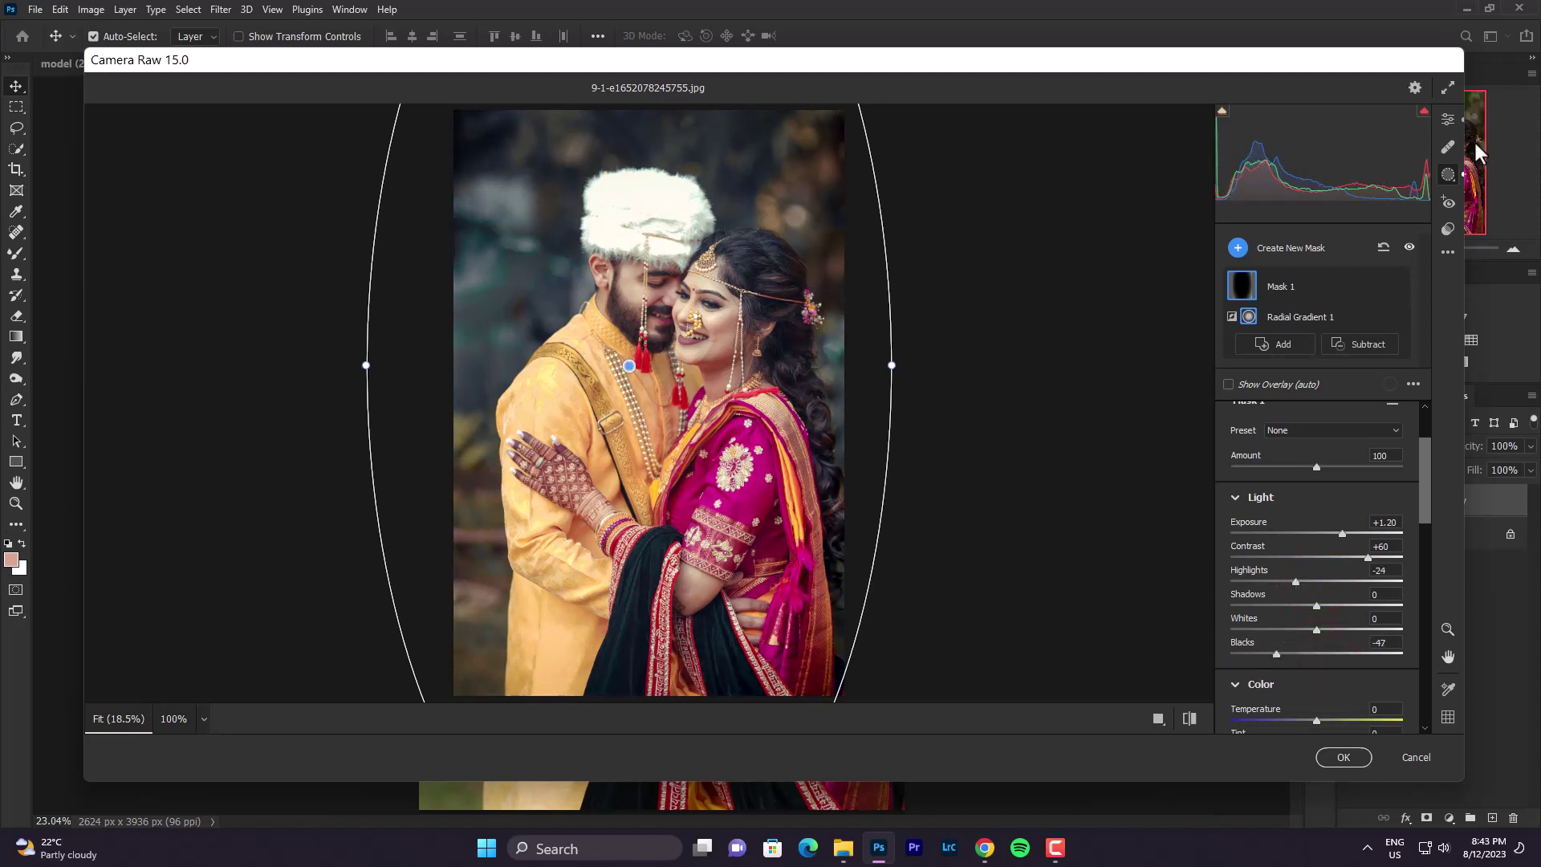
click(1448, 119)
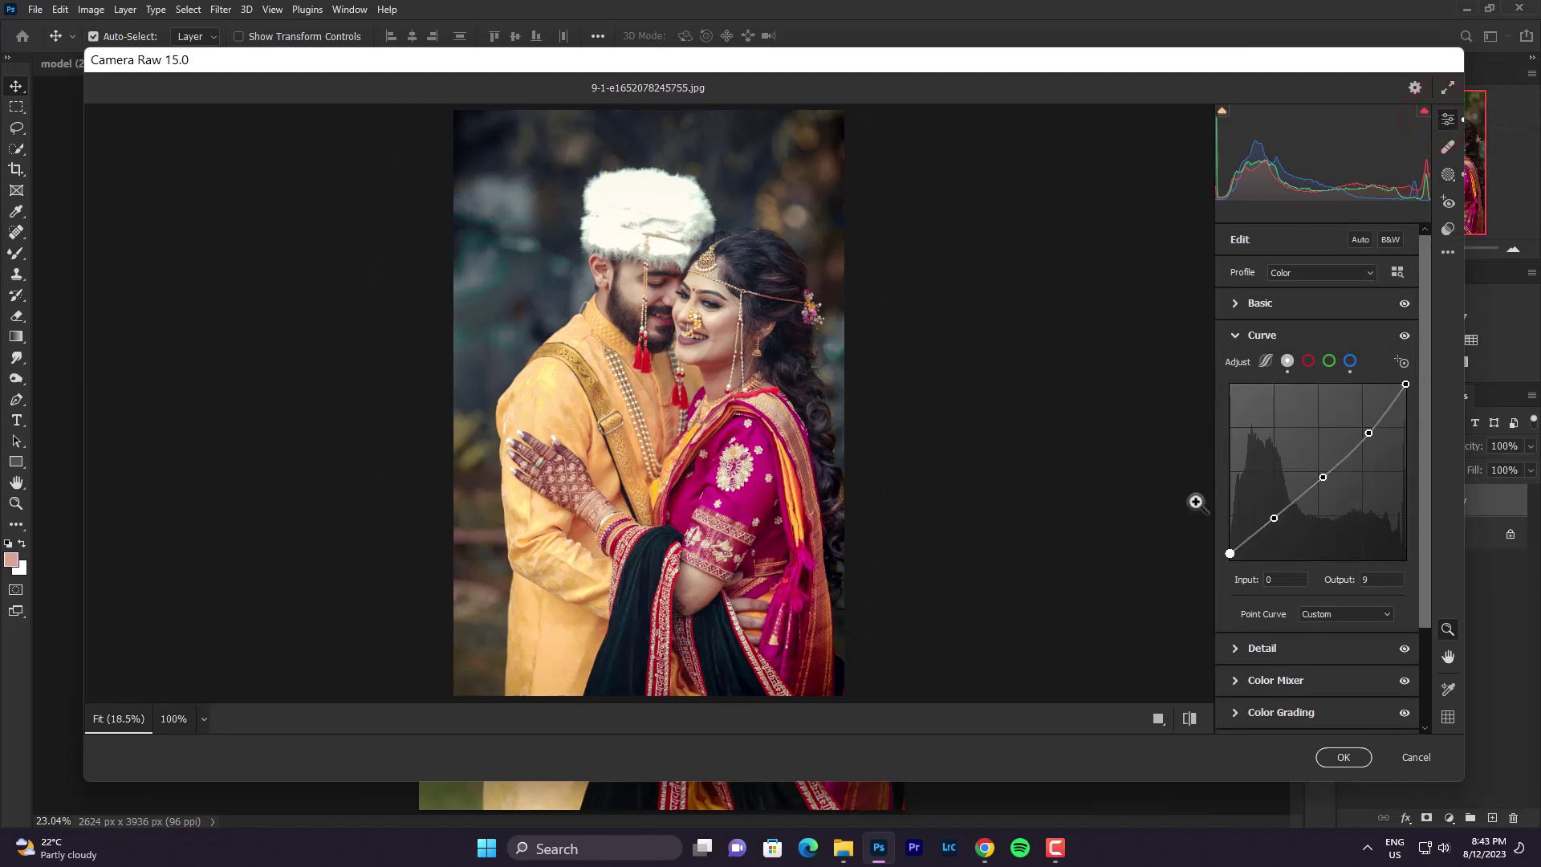
click(1190, 718)
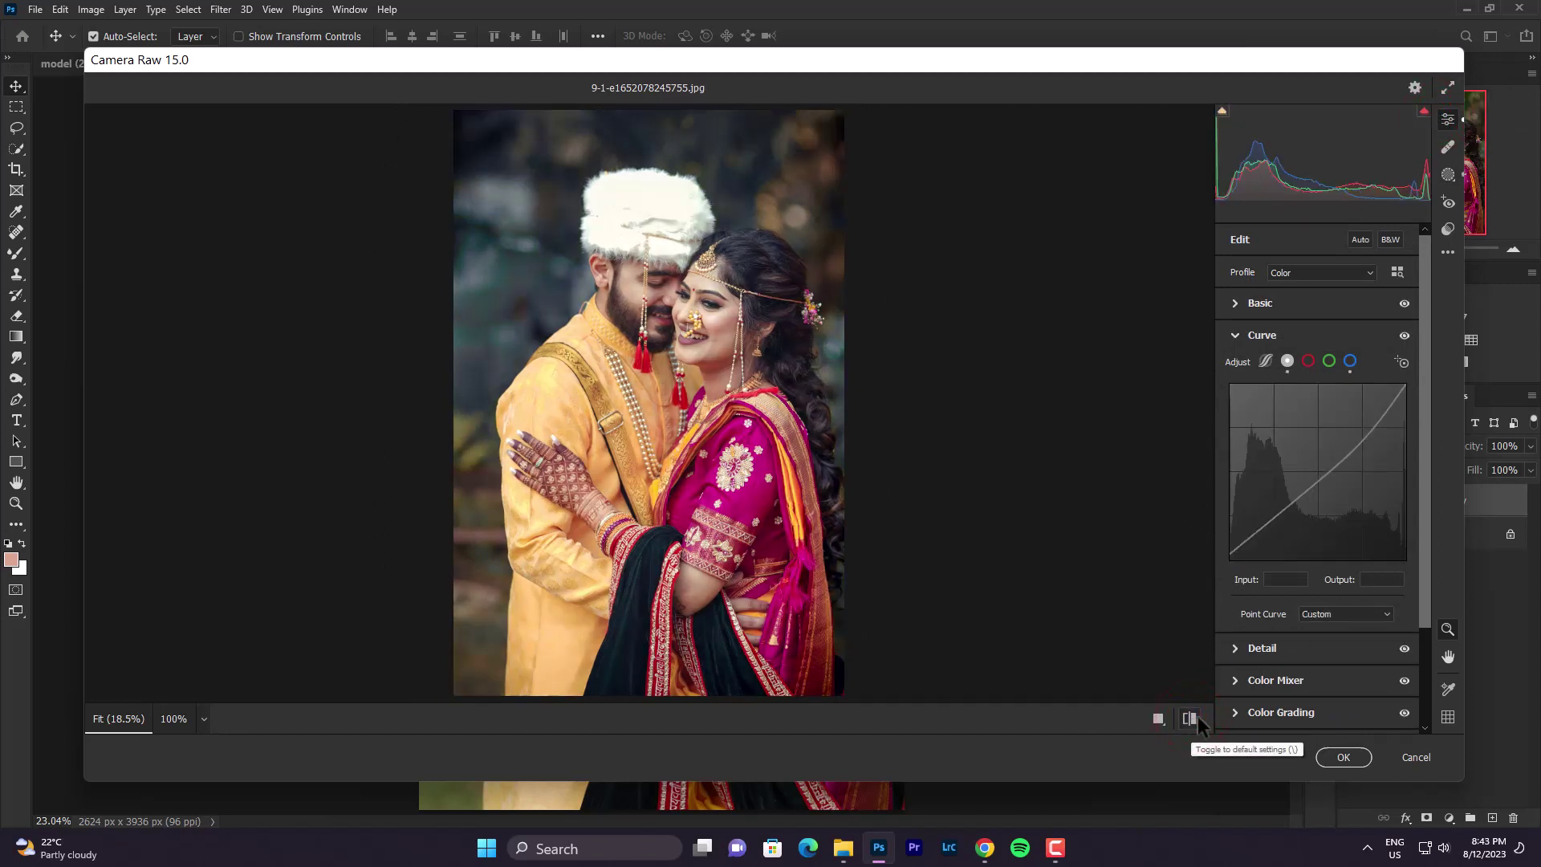
click(1344, 757)
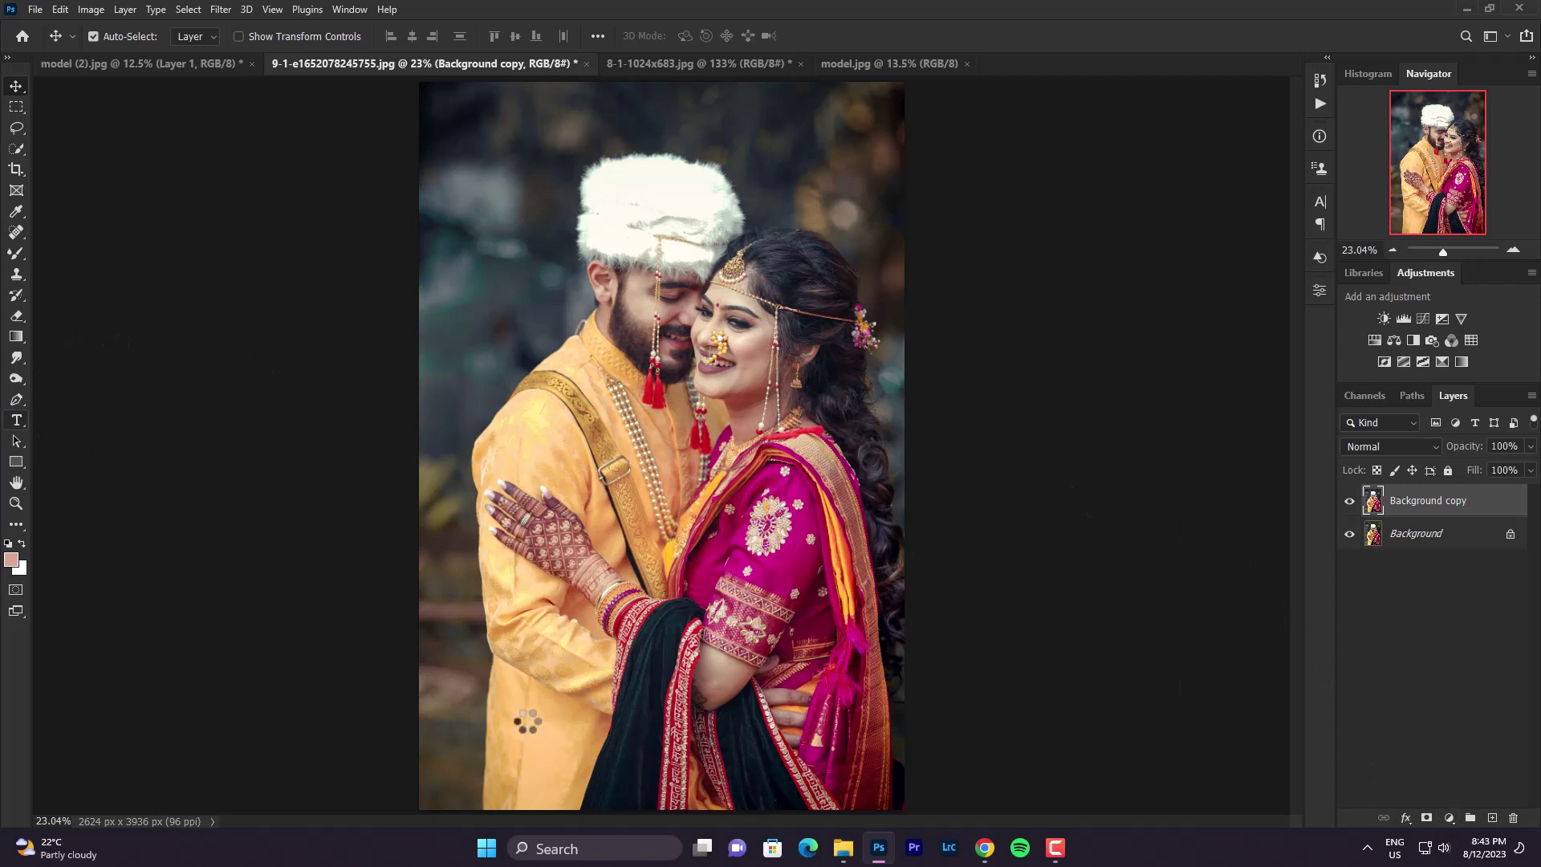
- Add a 'Wedding' text layer at 72 pt near the photo's lower left
click(528, 714)
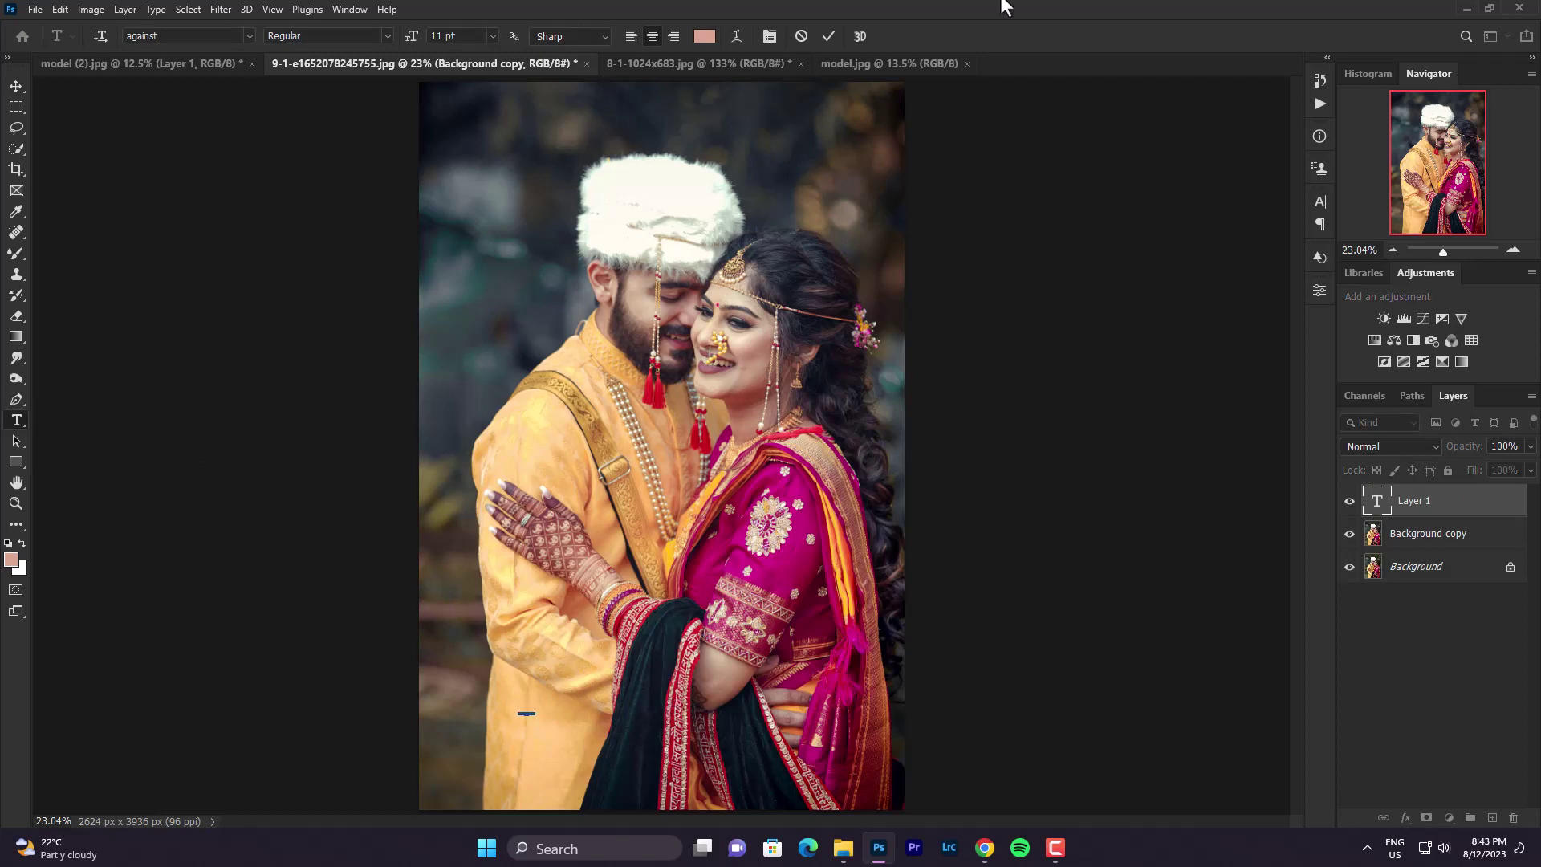
click(1321, 205)
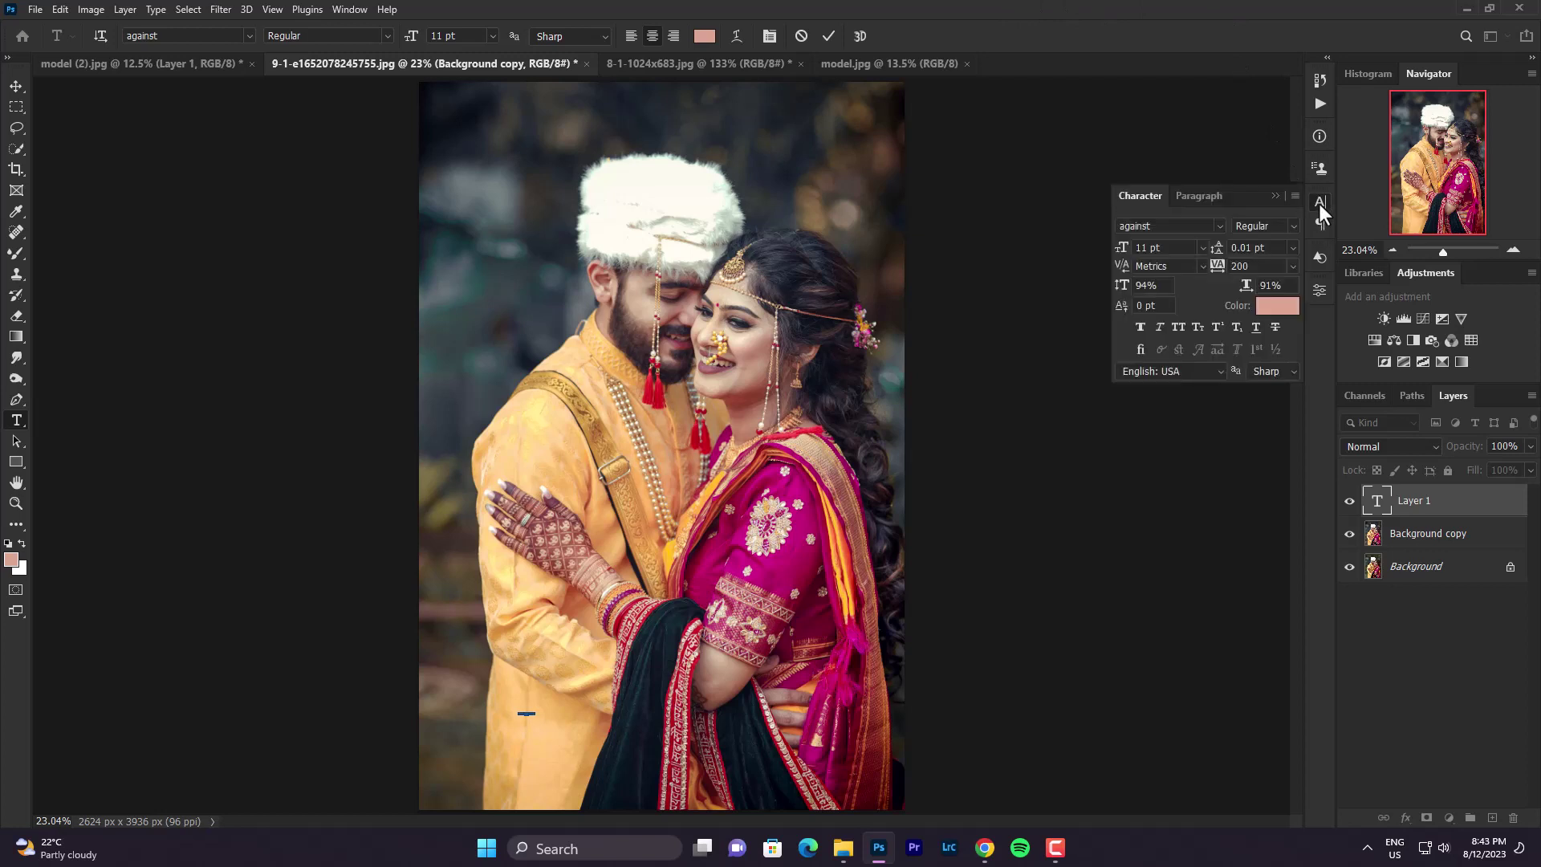
click(1203, 248)
click(1177, 479)
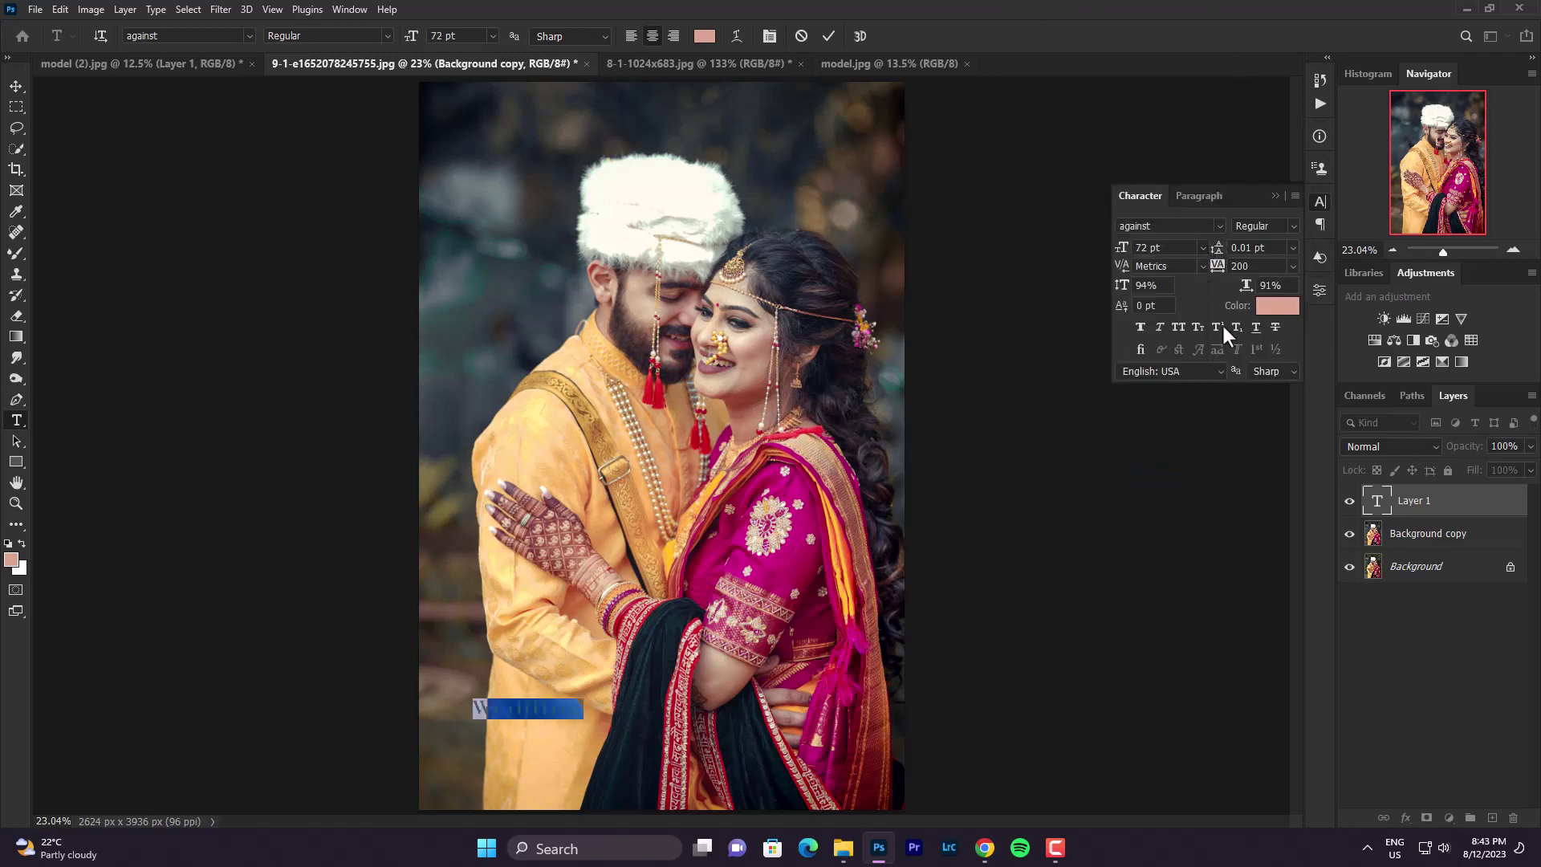
click(829, 36)
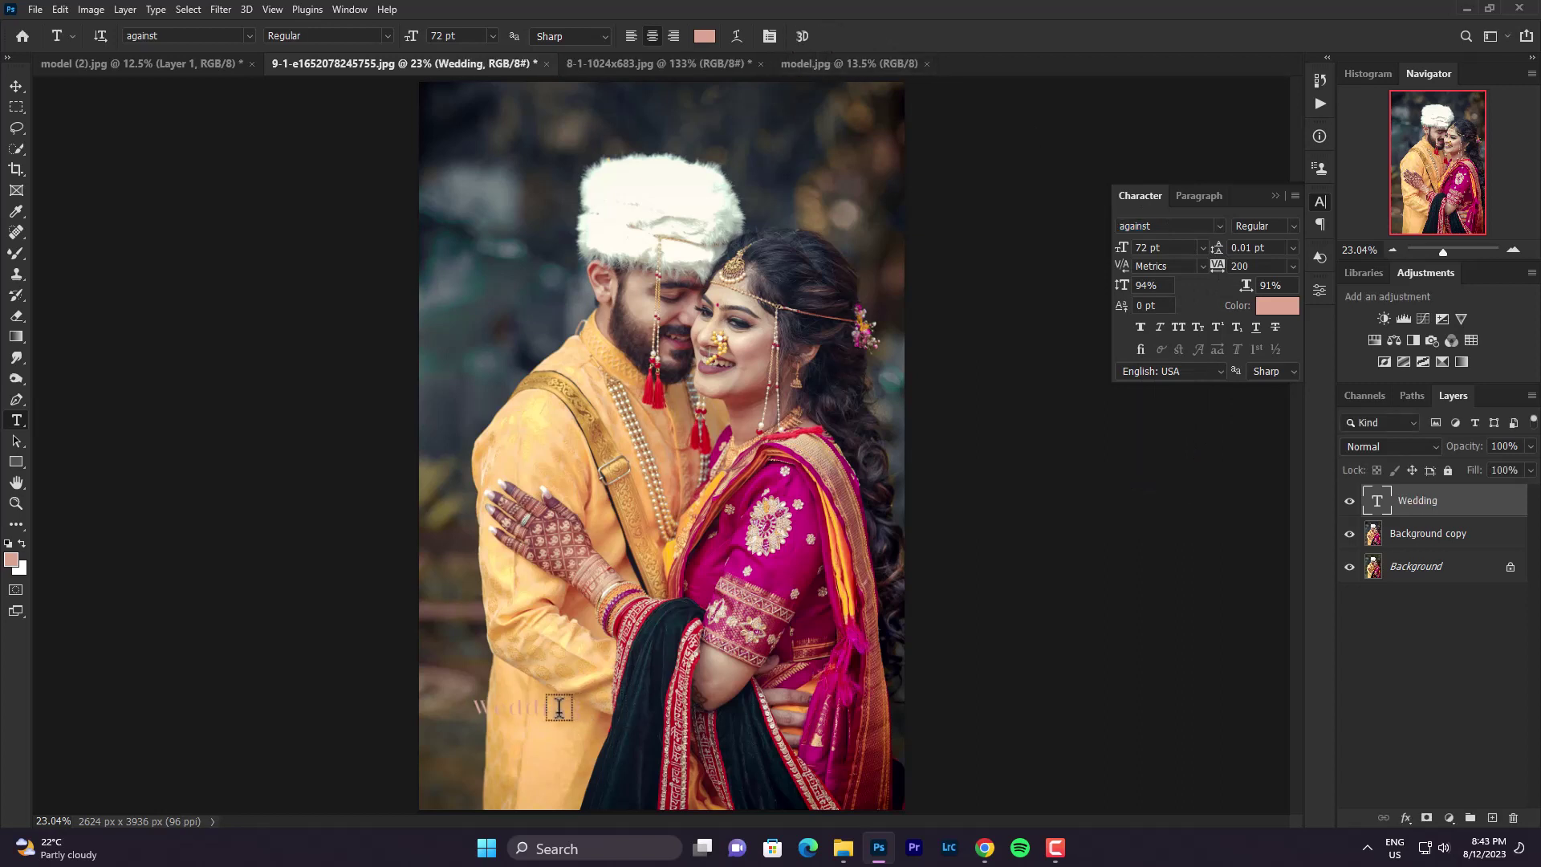
- Resize the Wedding text to 100 pt and commit it
double_click(566, 719)
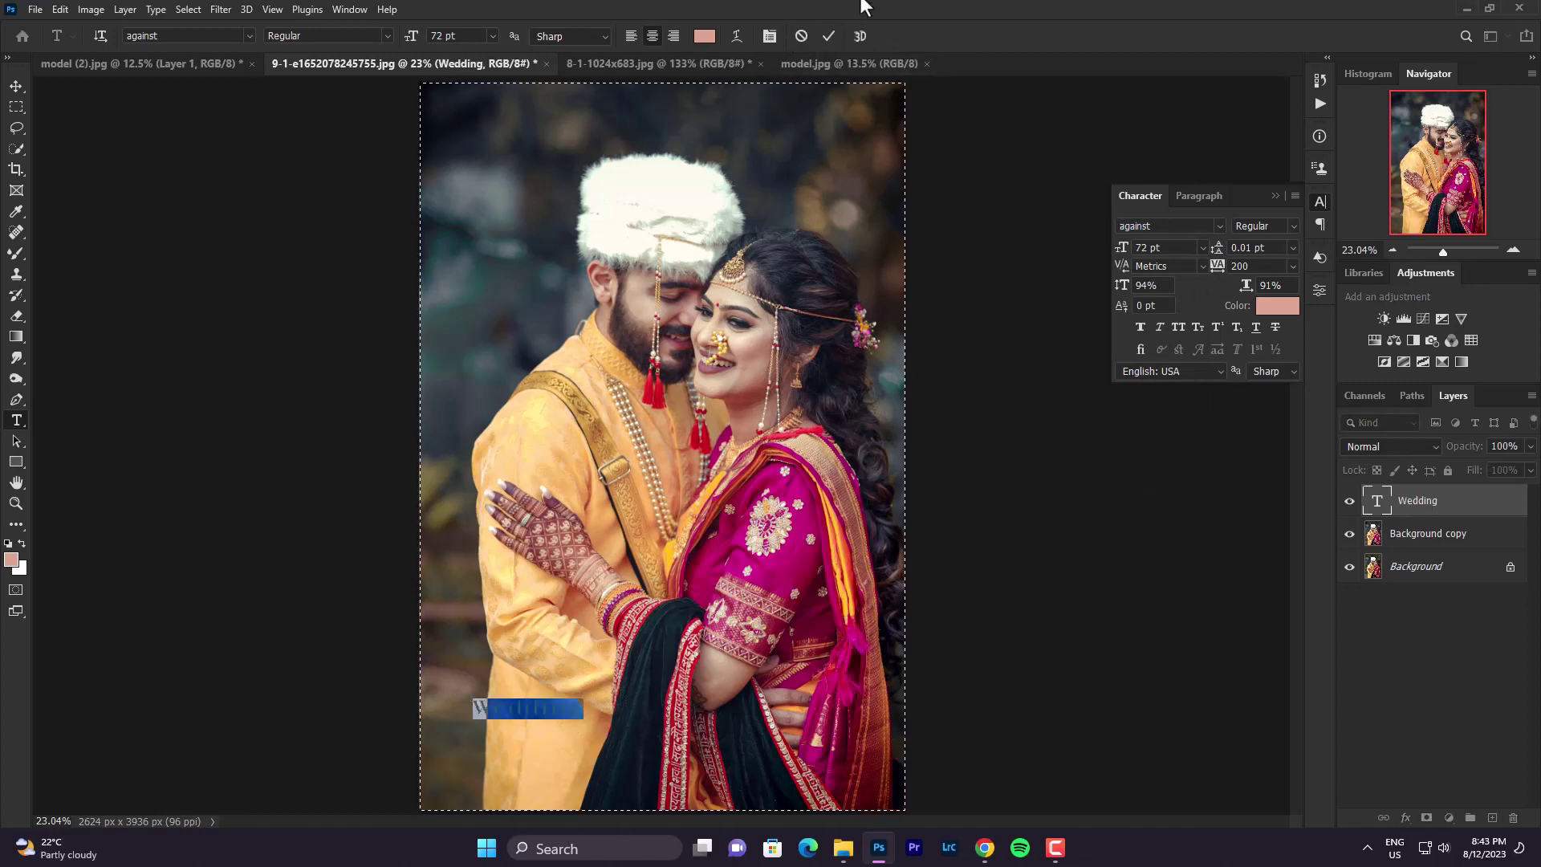
click(829, 36)
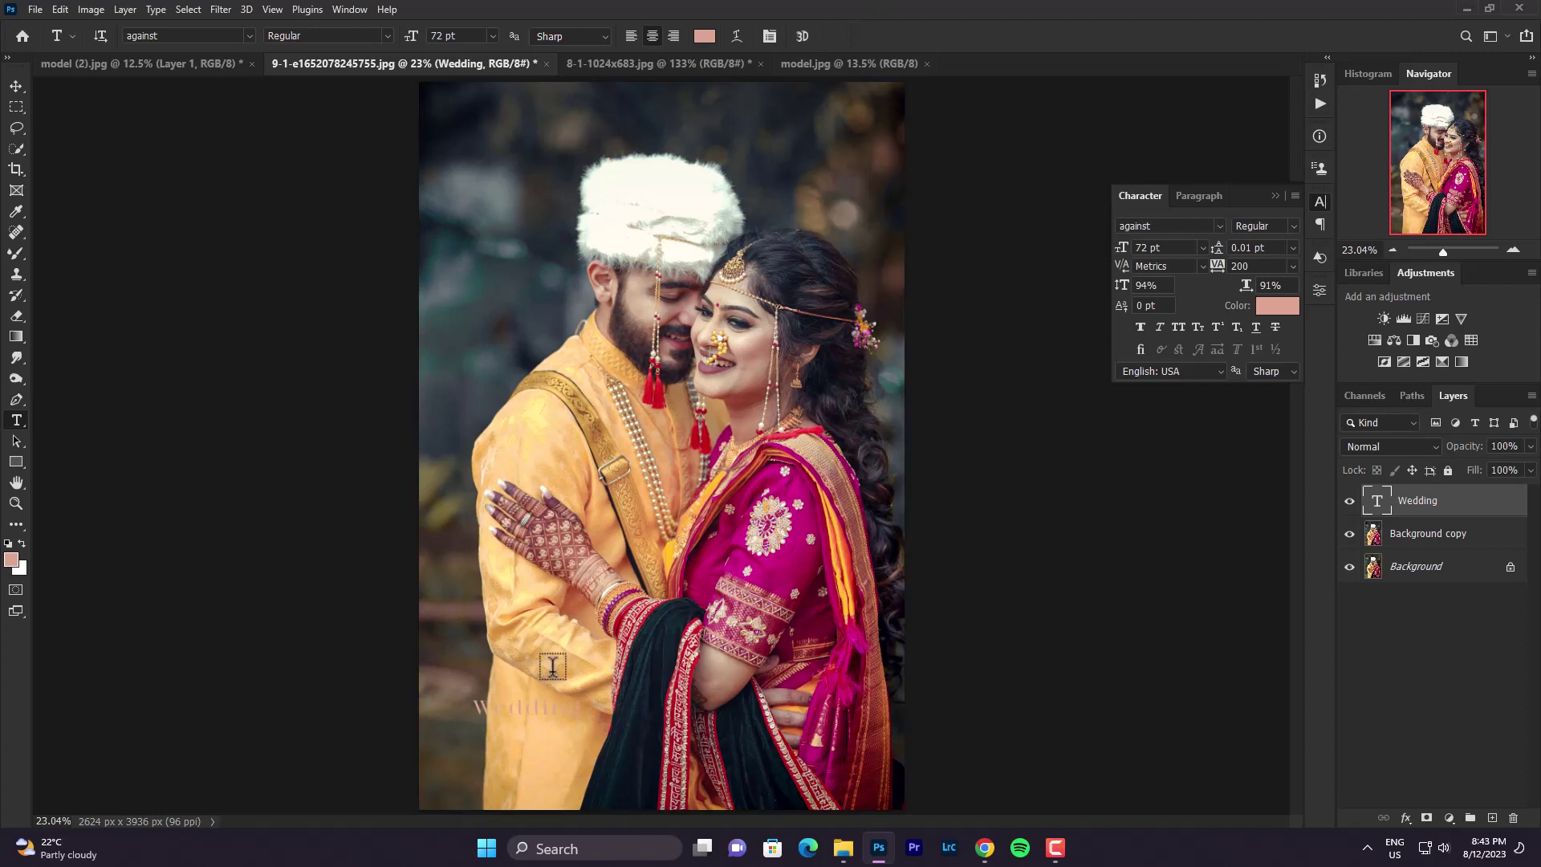
double_click(560, 707)
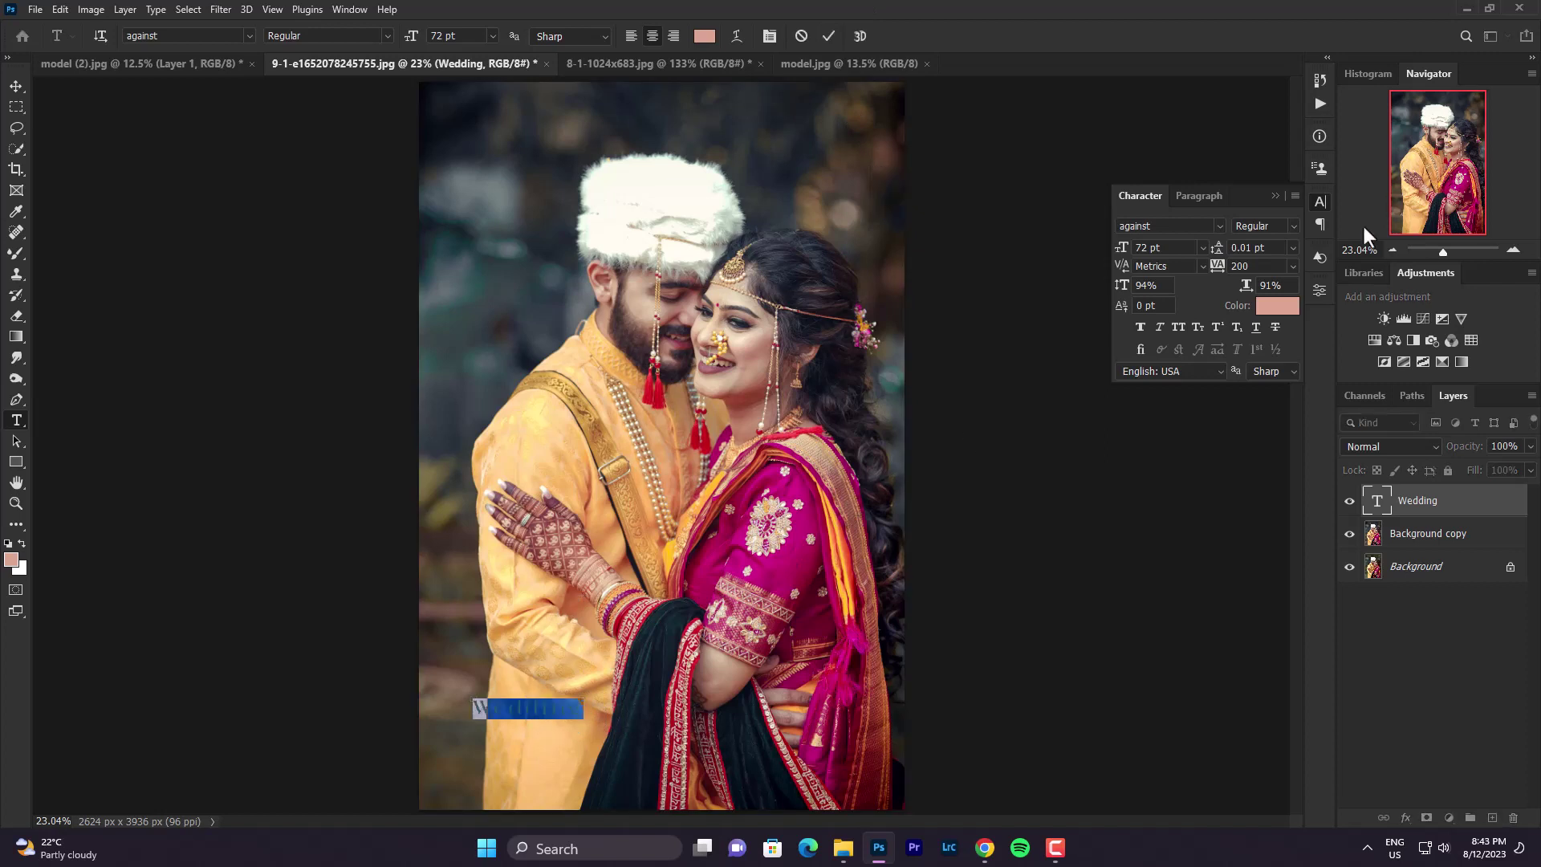
double_click(1160, 249)
text(93)
key(Return)
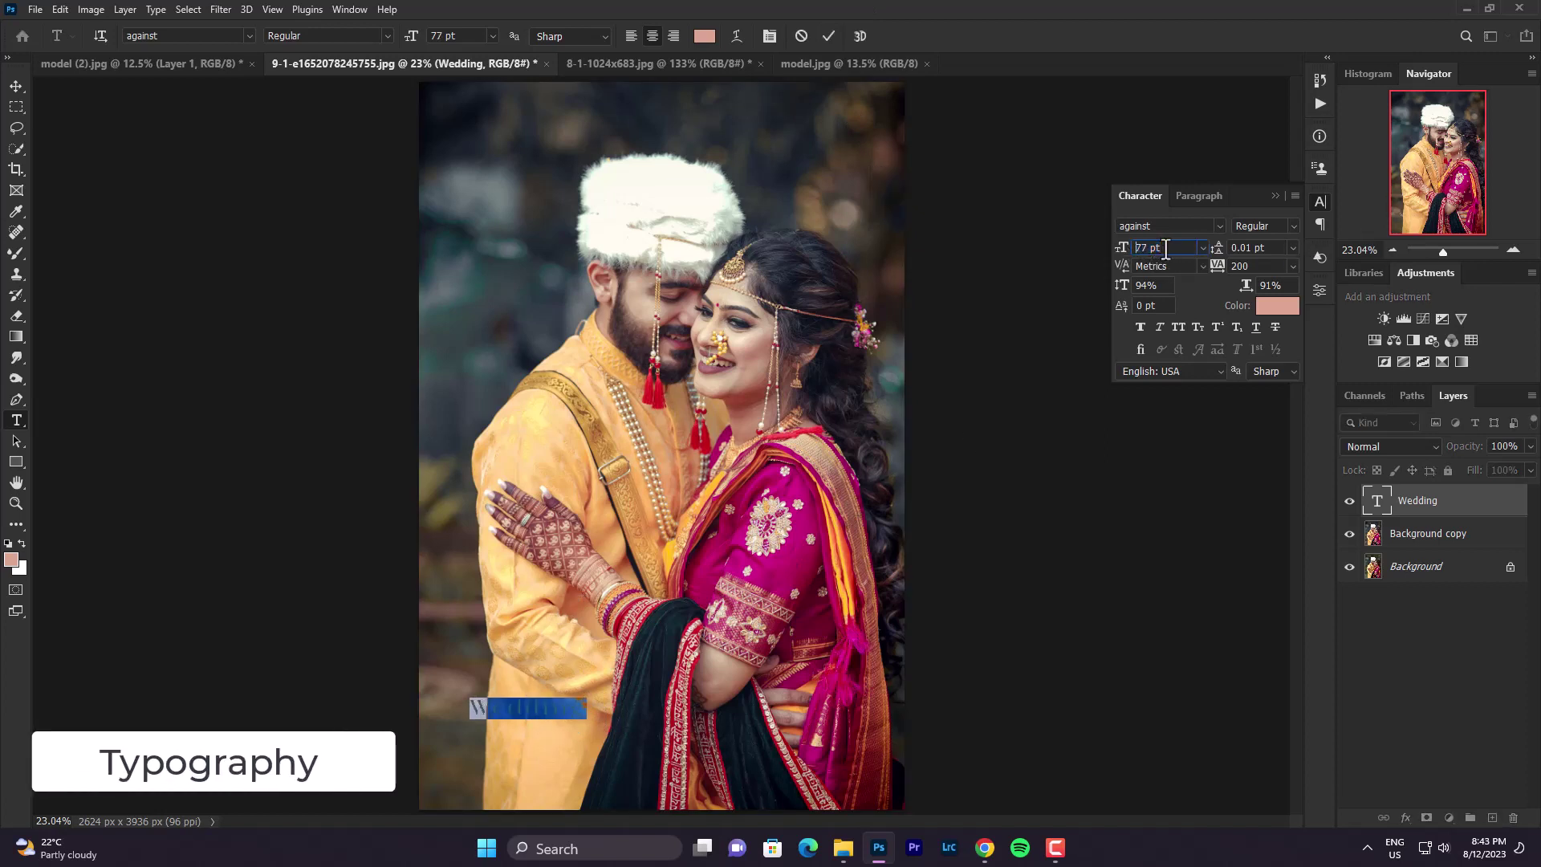
text(100)
key(Return)
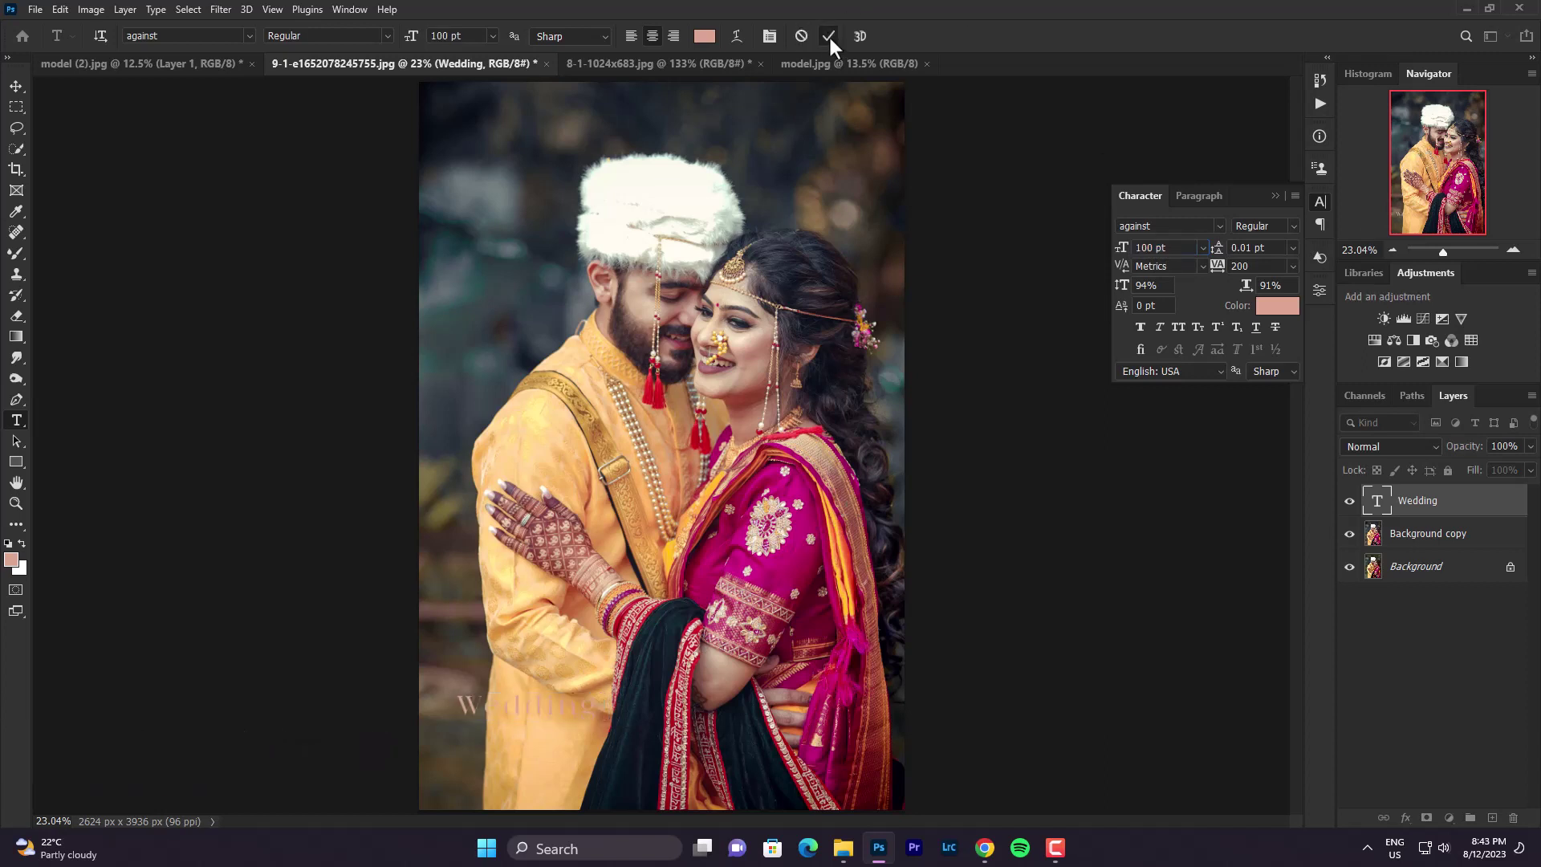
click(828, 36)
click(16, 86)
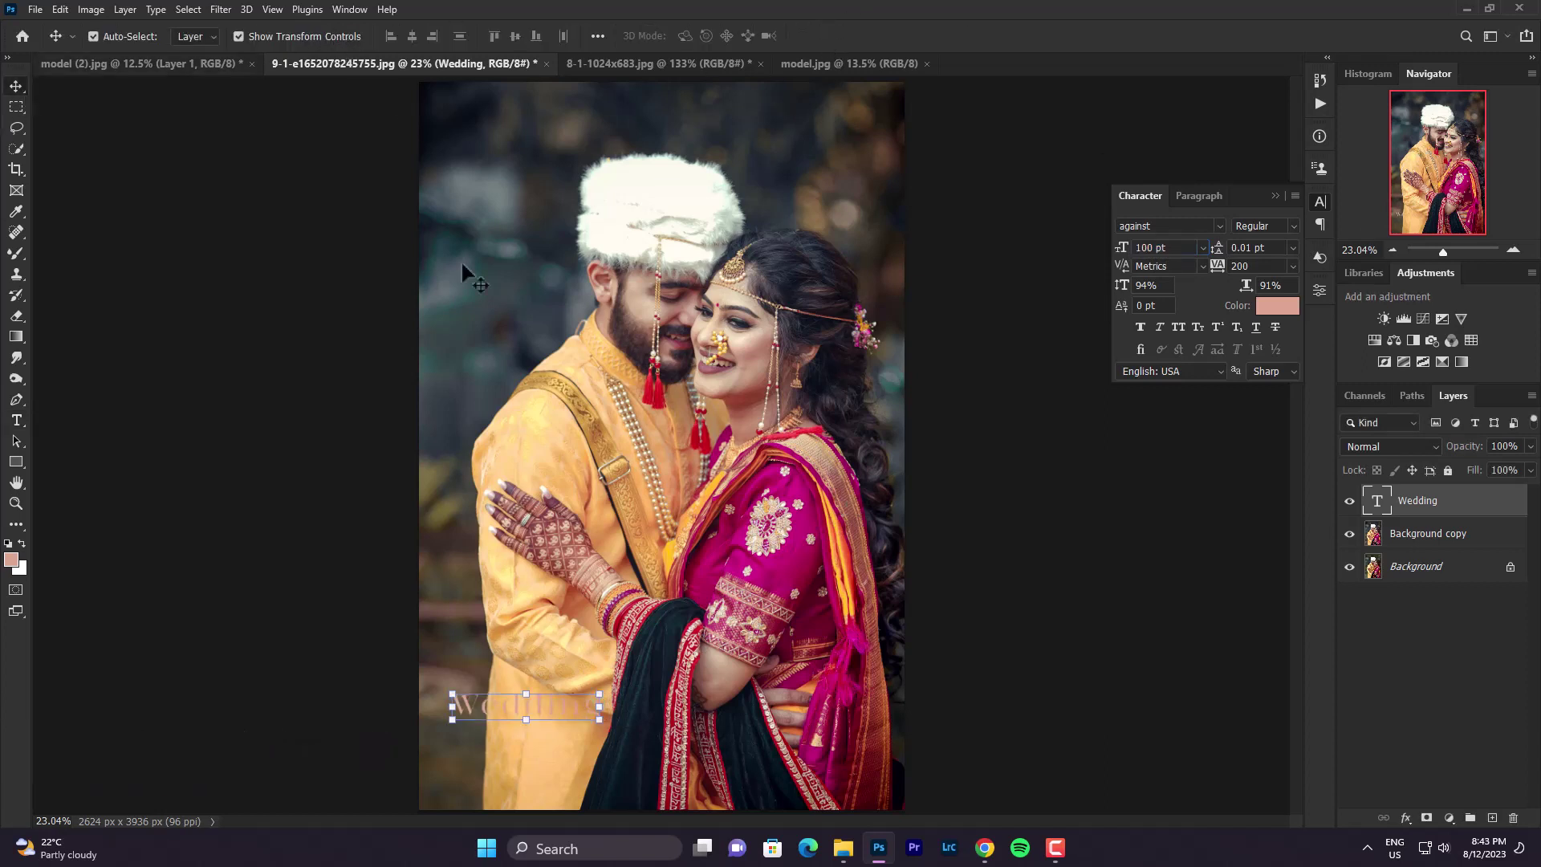
- Scale the Wedding text to about 249% and shift it right and down
drag(600, 688, 834, 652)
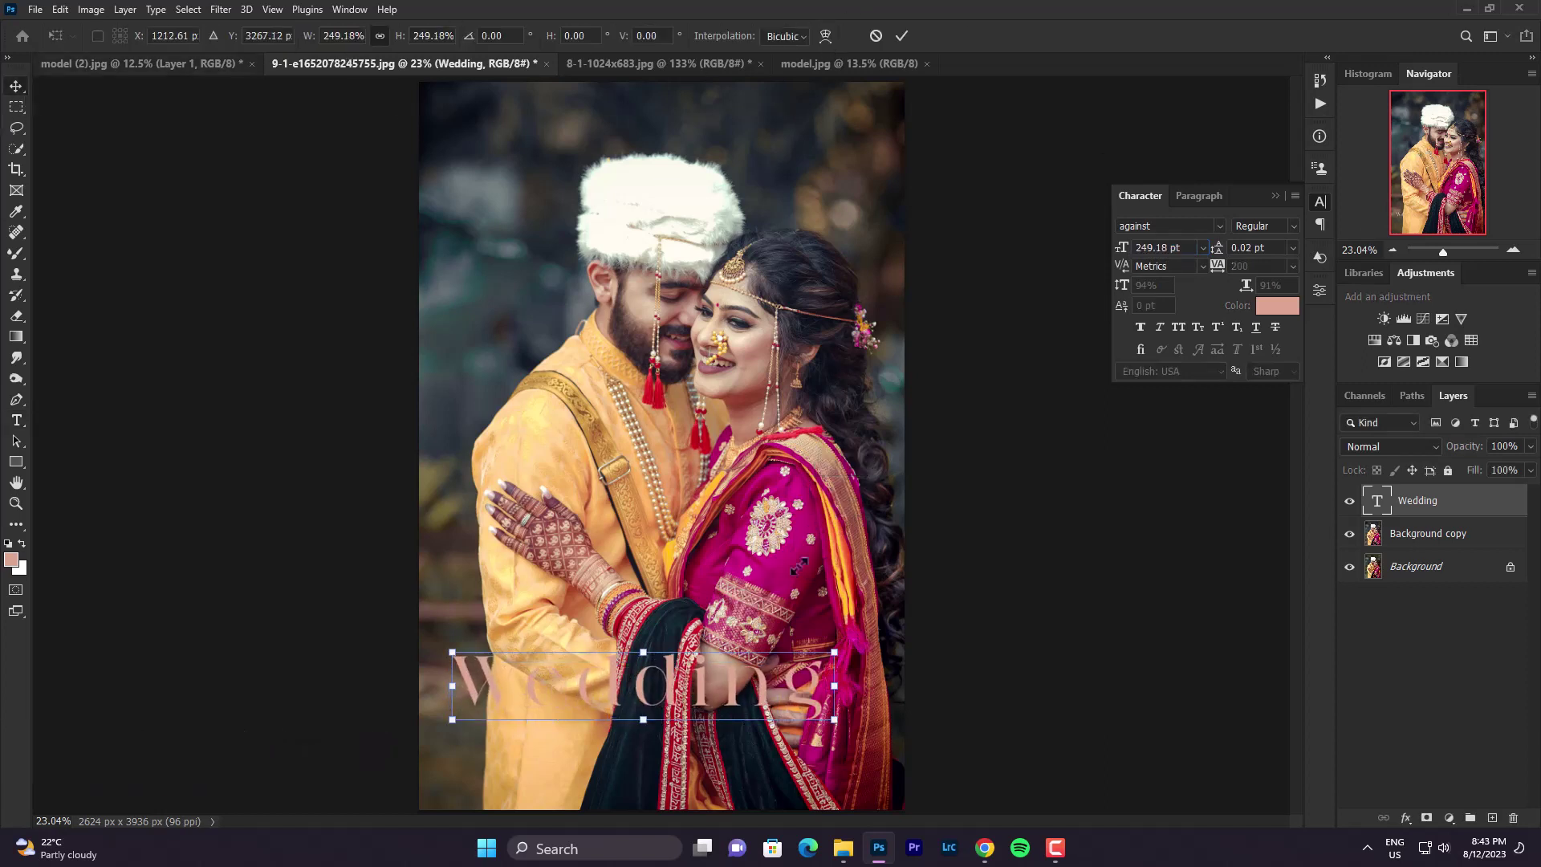
drag(818, 709, 835, 772)
click(901, 35)
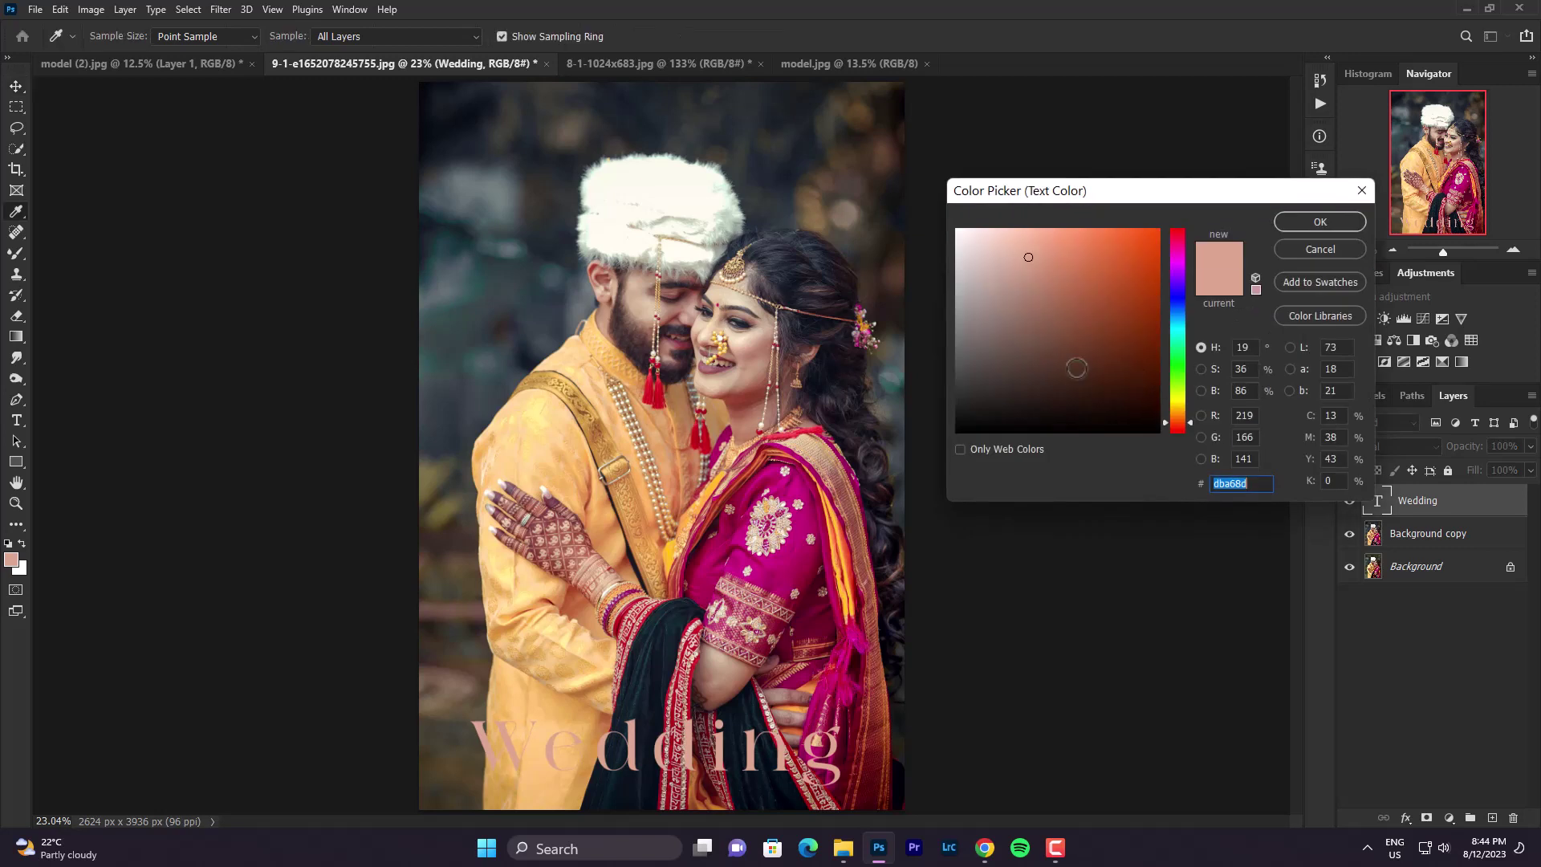
- Make the Wedding text white (#ffffff) and settle it along the photo's bottom edge
text(ffffff)
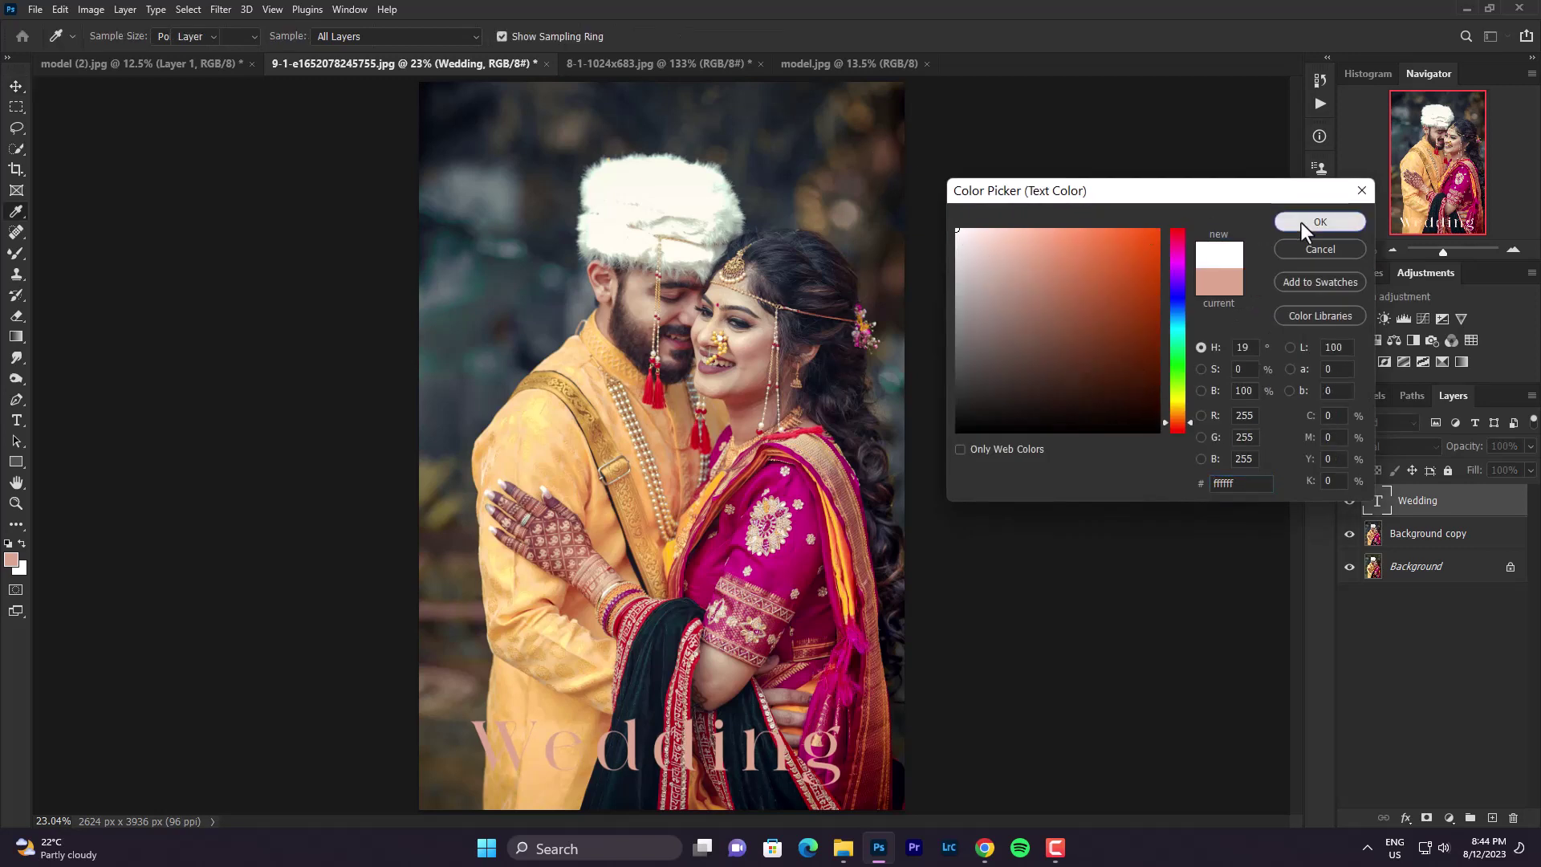
click(1317, 223)
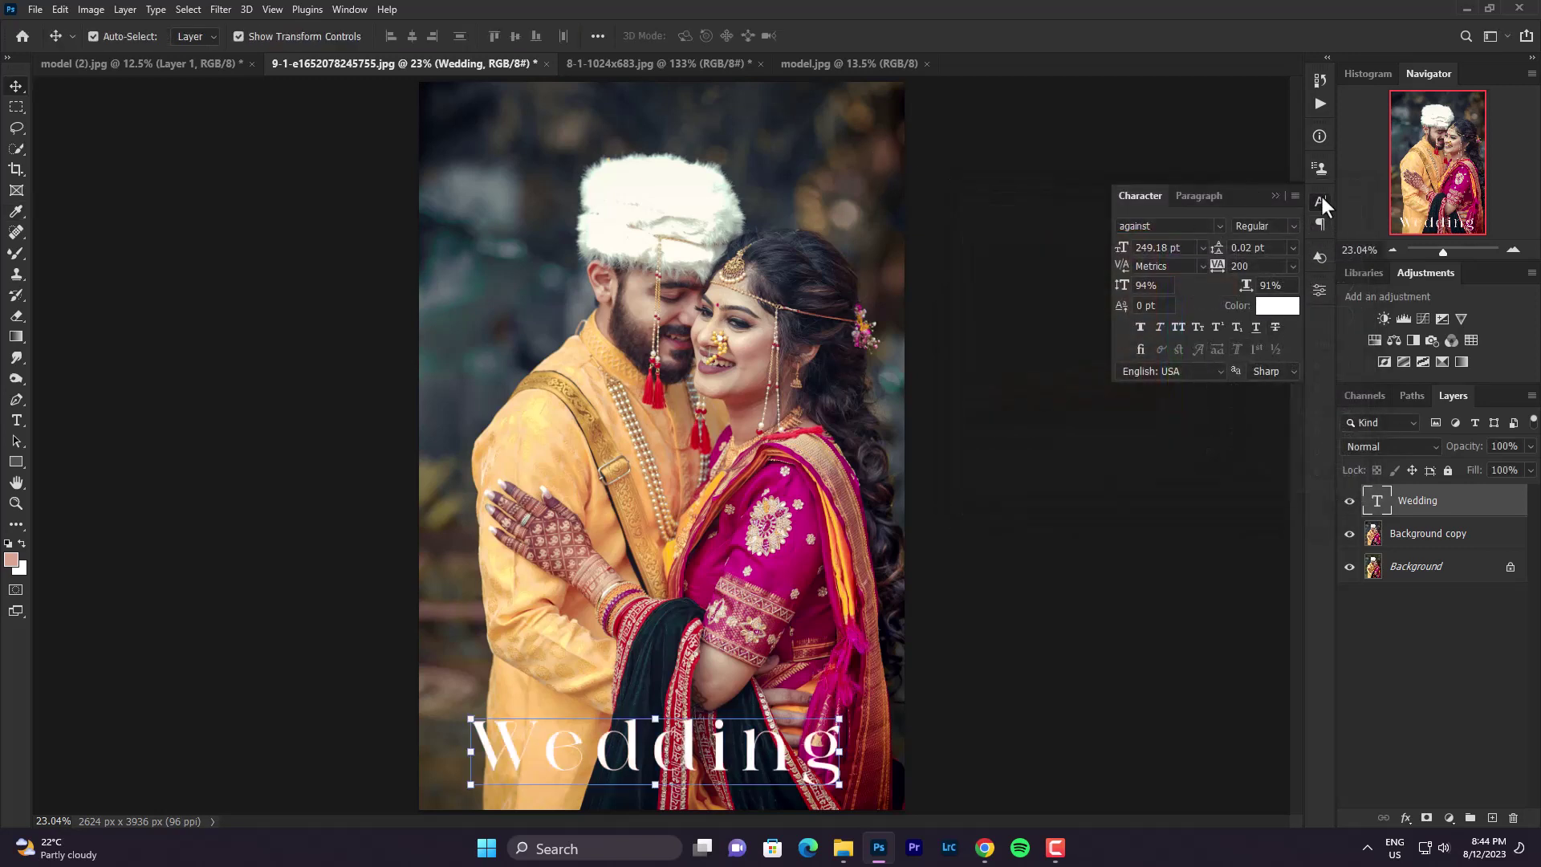
click(1322, 200)
click(239, 36)
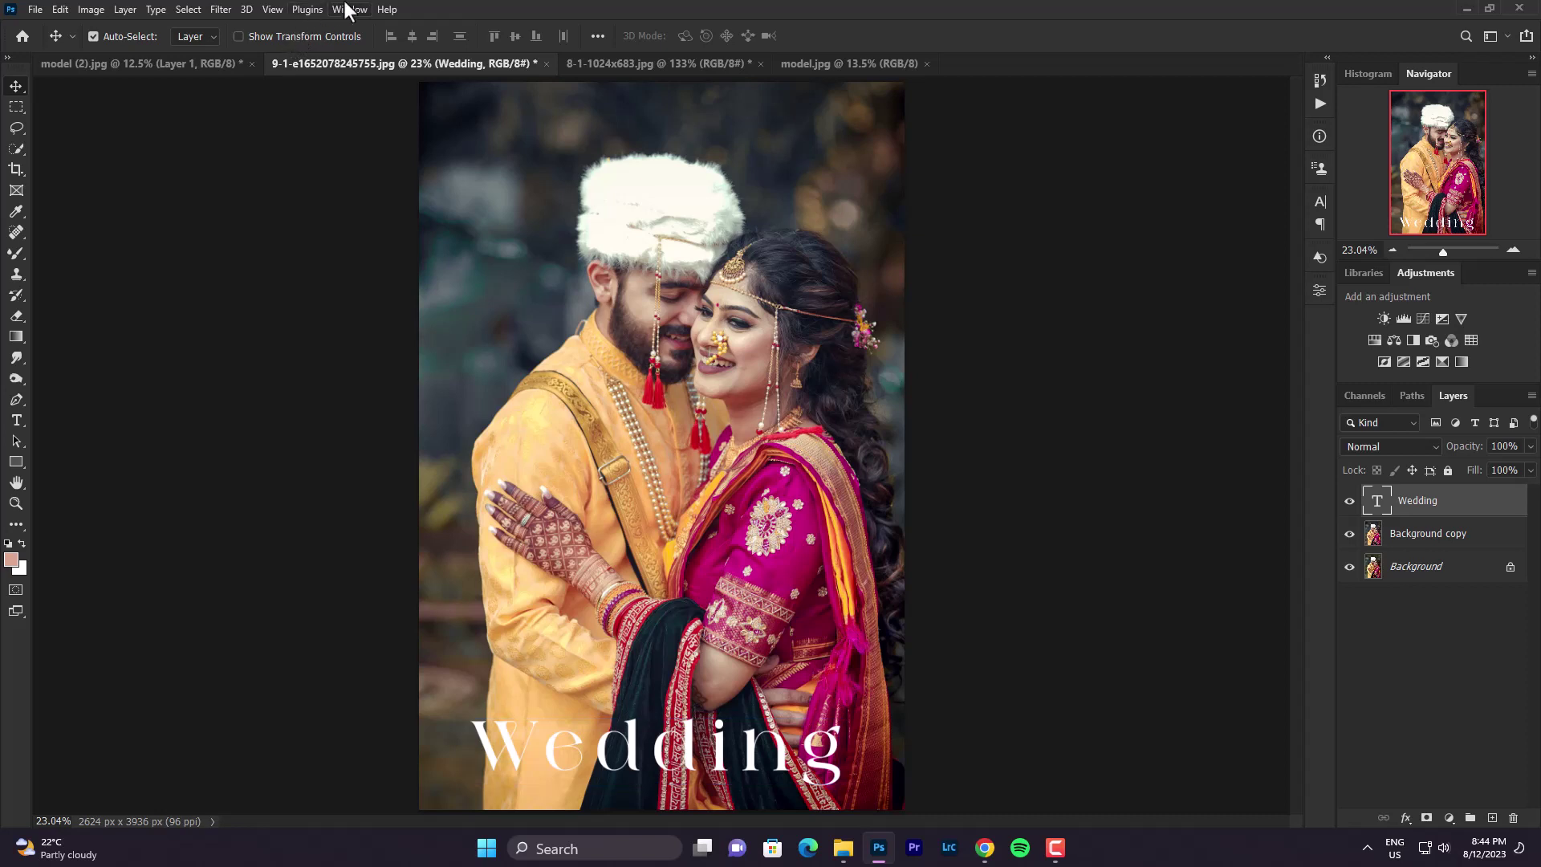
drag(853, 769, 833, 745)
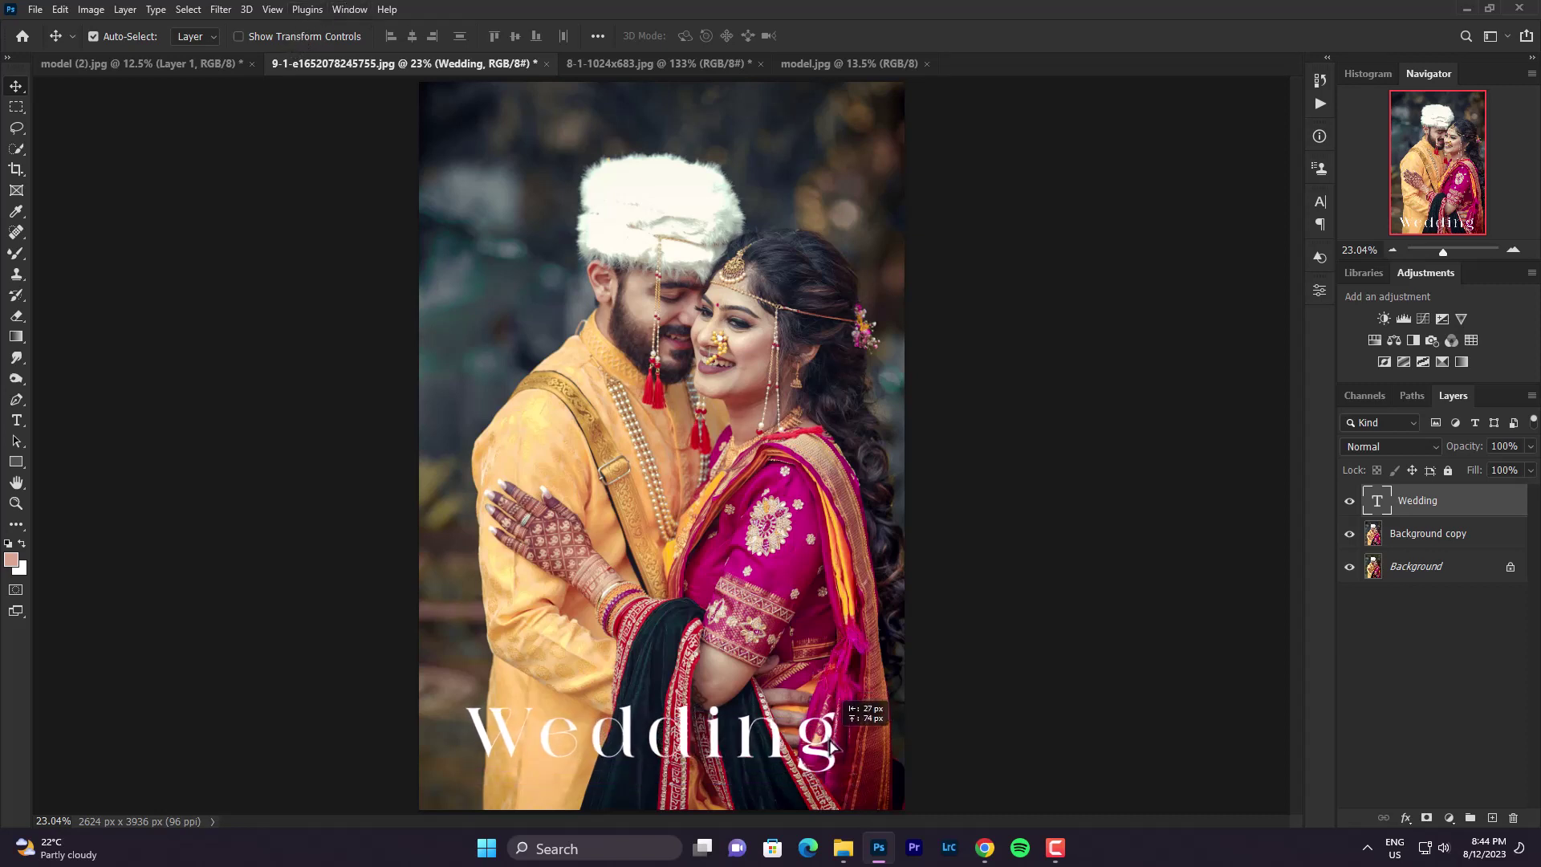
drag(833, 742, 832, 748)
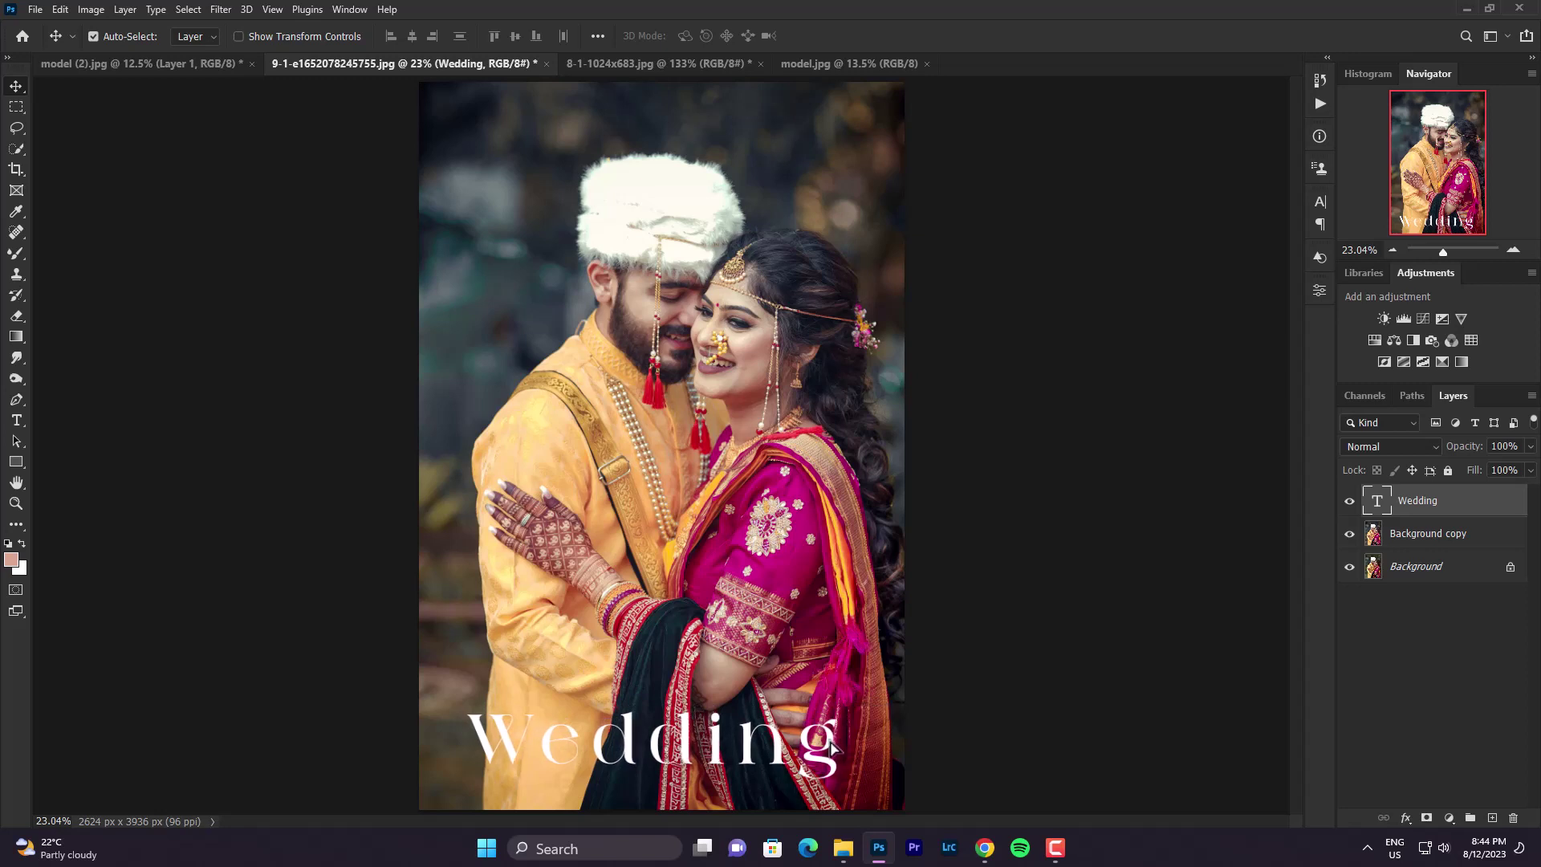
- Add one new empty layer and set the foreground colour to black
click(1492, 819)
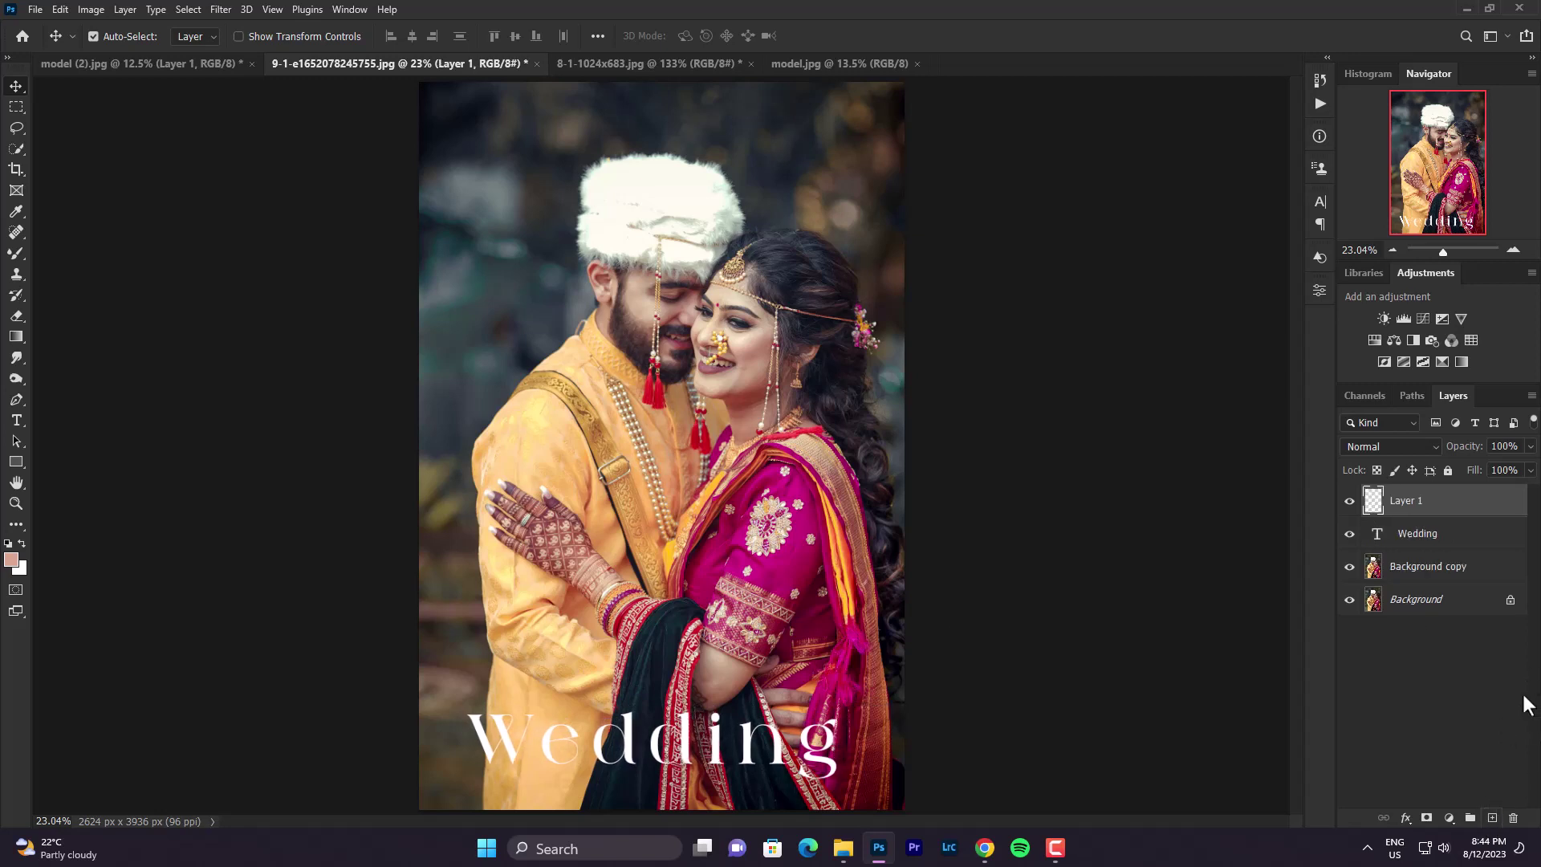
click(1491, 819)
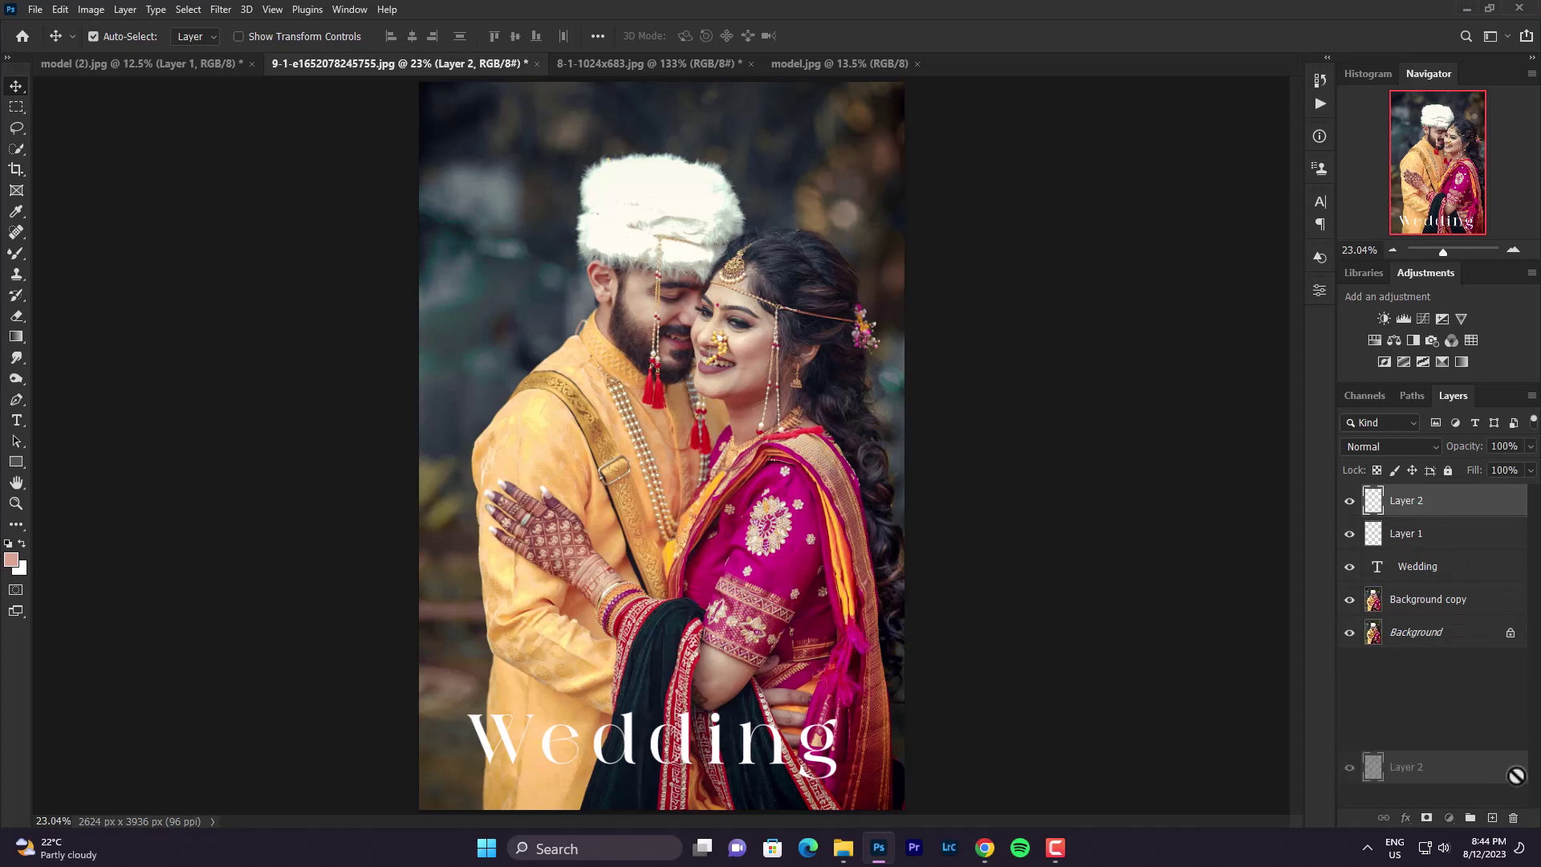
drag(1514, 805, 1513, 816)
key(i)
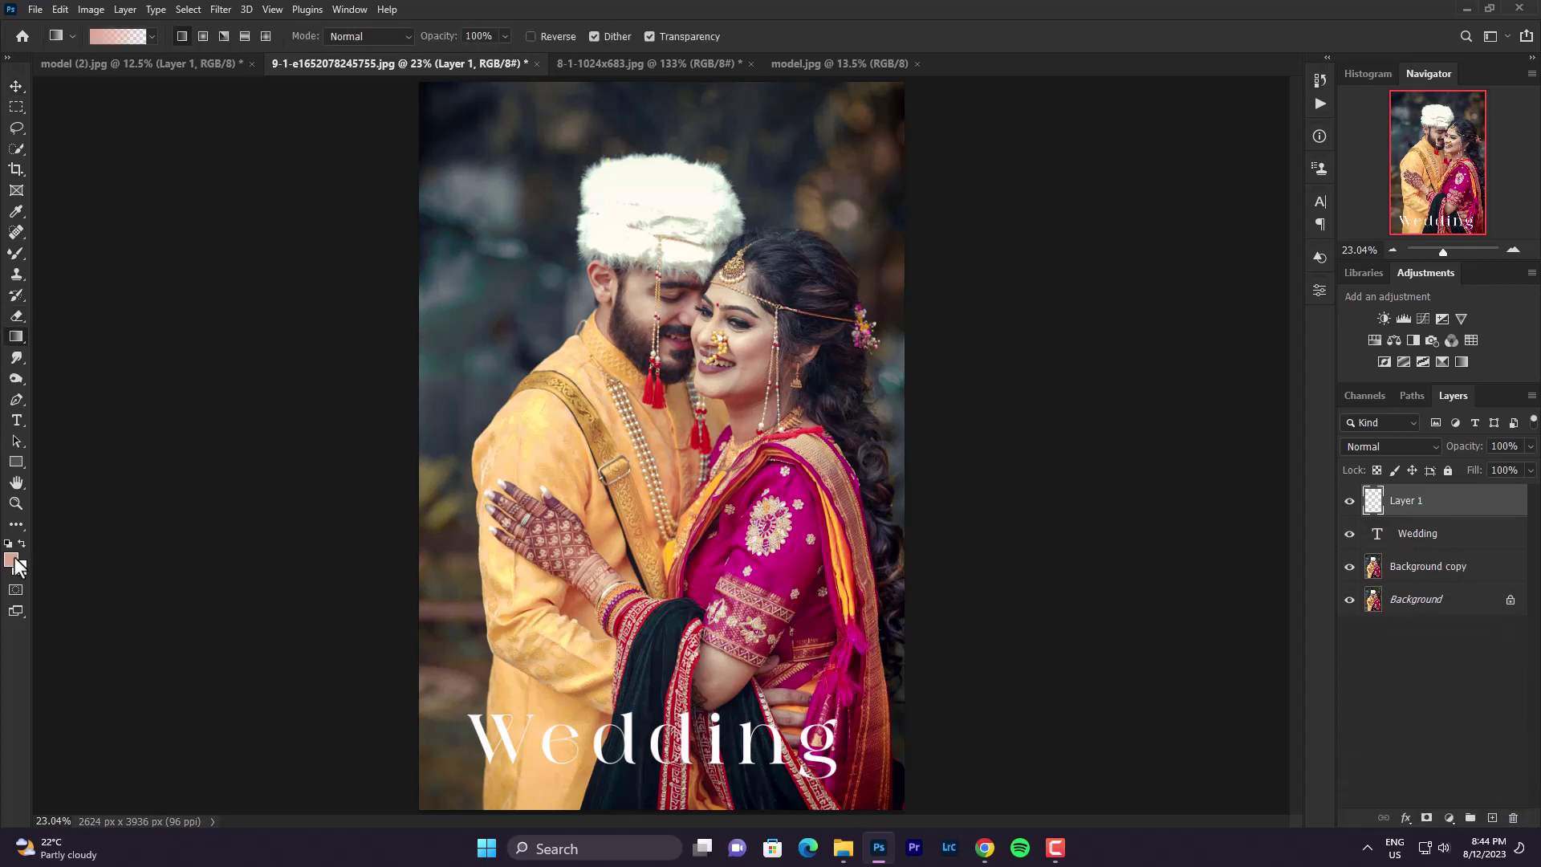
click(11, 560)
click(1027, 432)
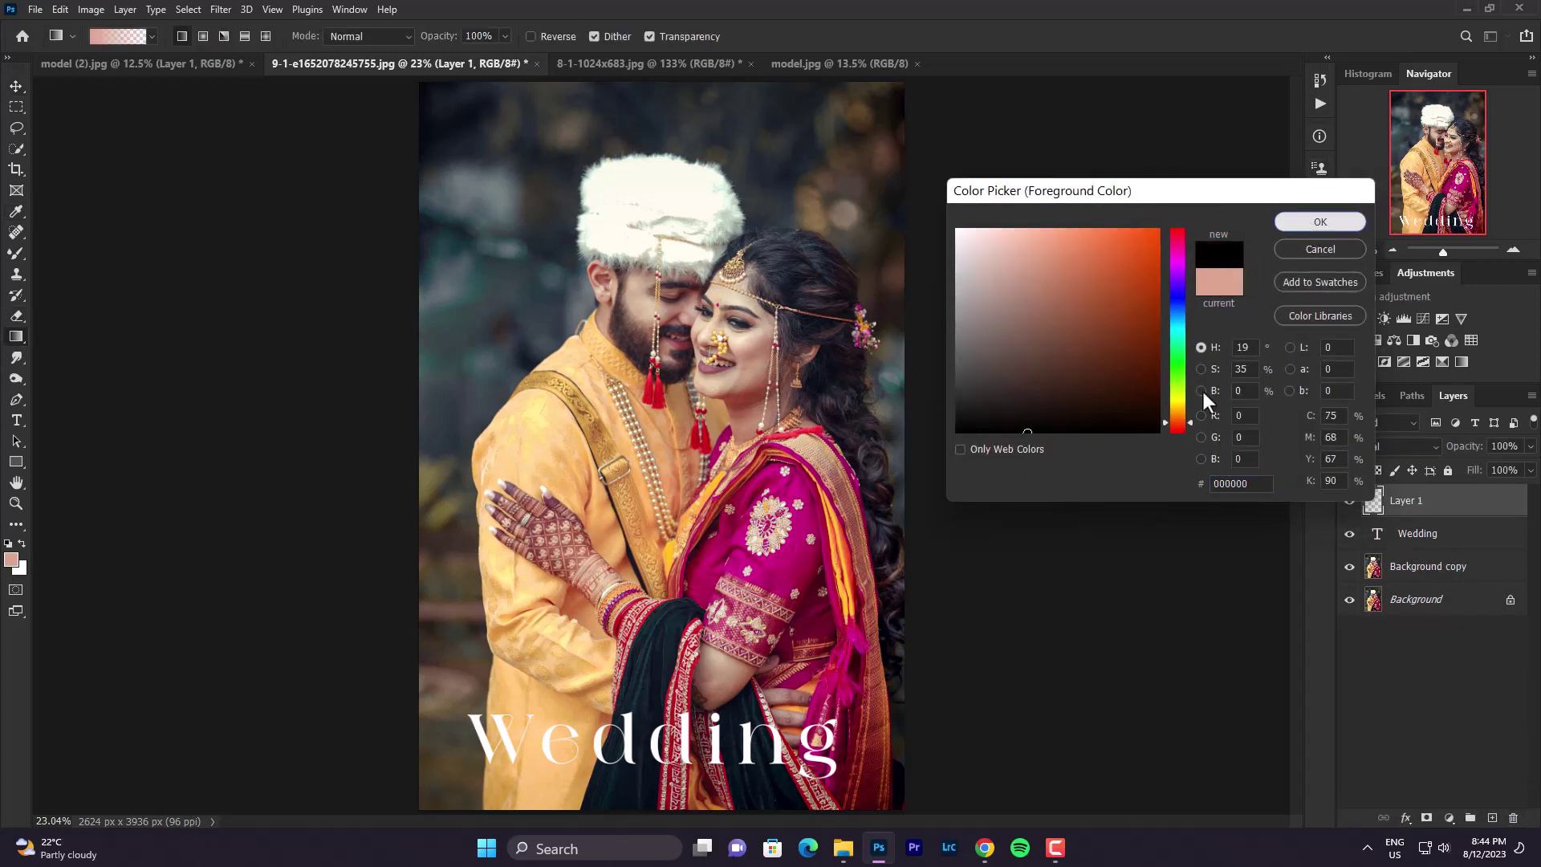
click(1320, 222)
key(g)
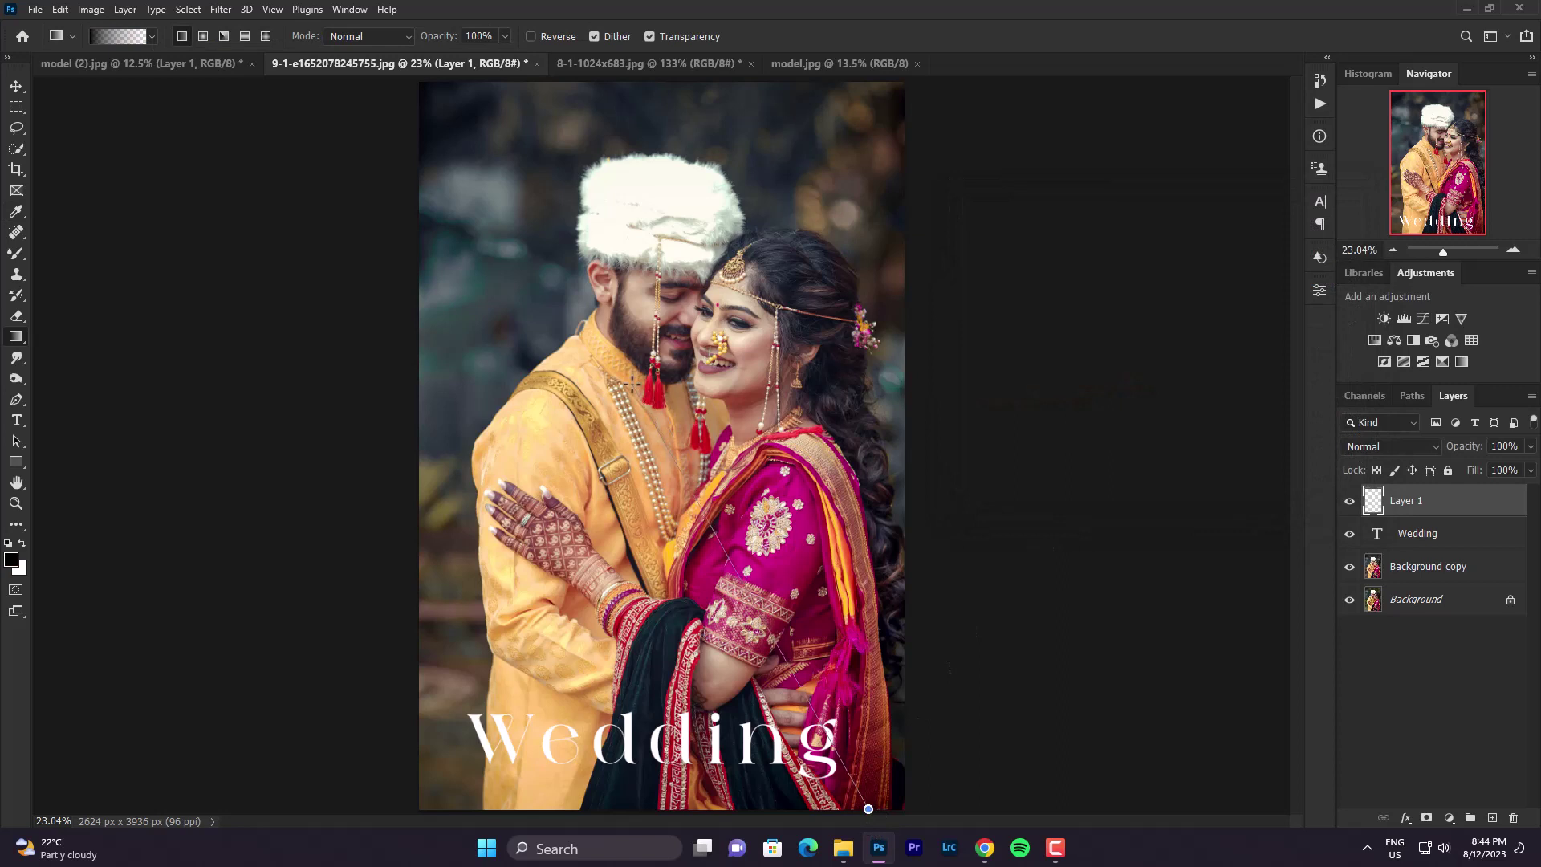
- Place the gradient Layer 1 beneath the Wedding title at 48% opacity
drag(868, 808, 868, 809)
drag(1437, 501, 1441, 544)
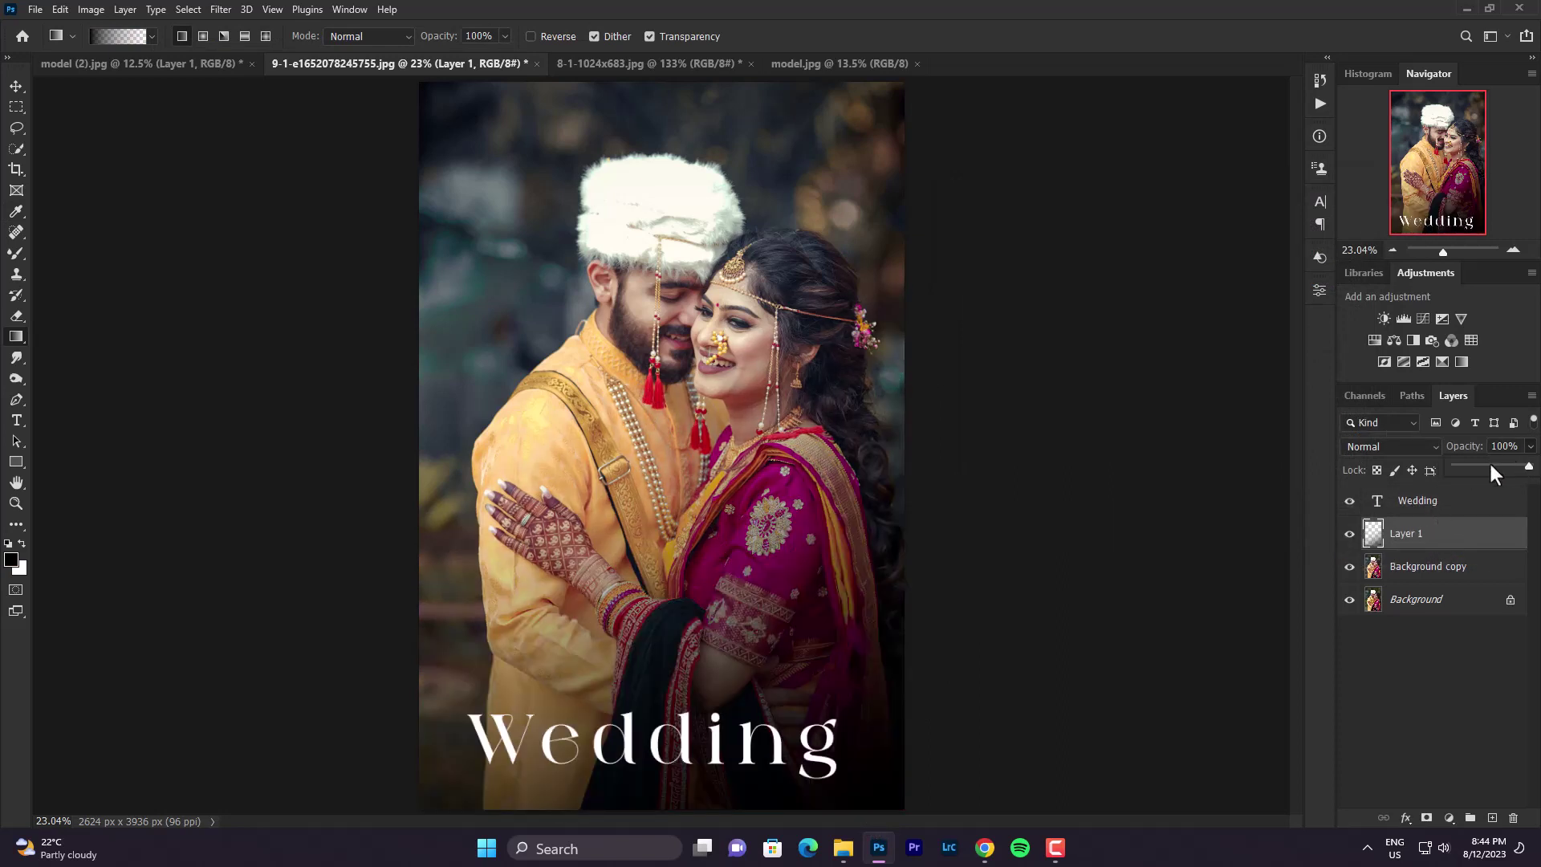
click(1491, 466)
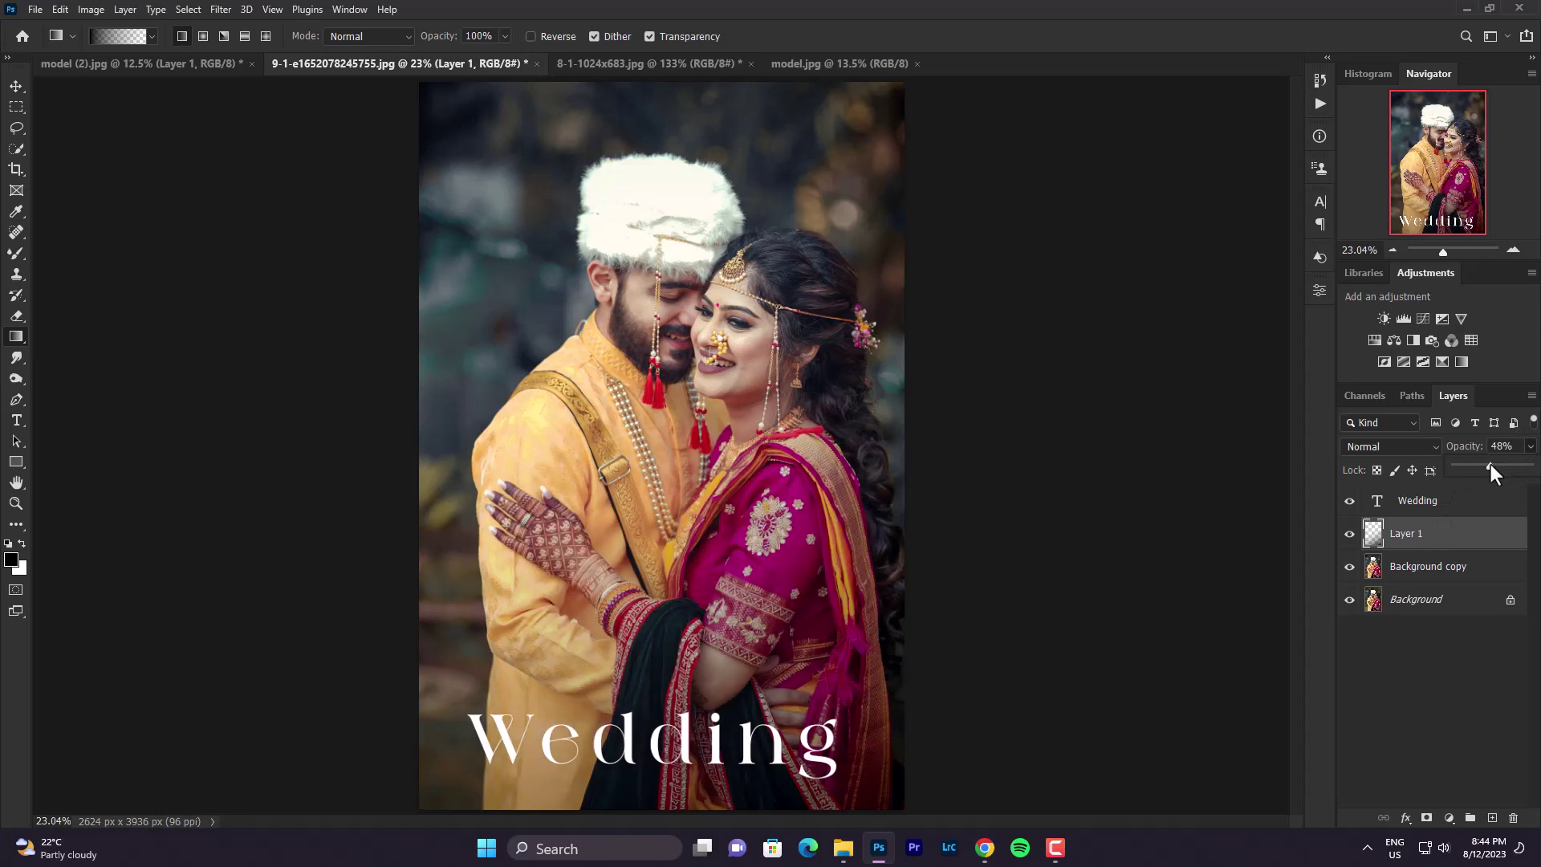
- Centre the Wedding title horizontally on the photo
click(21, 86)
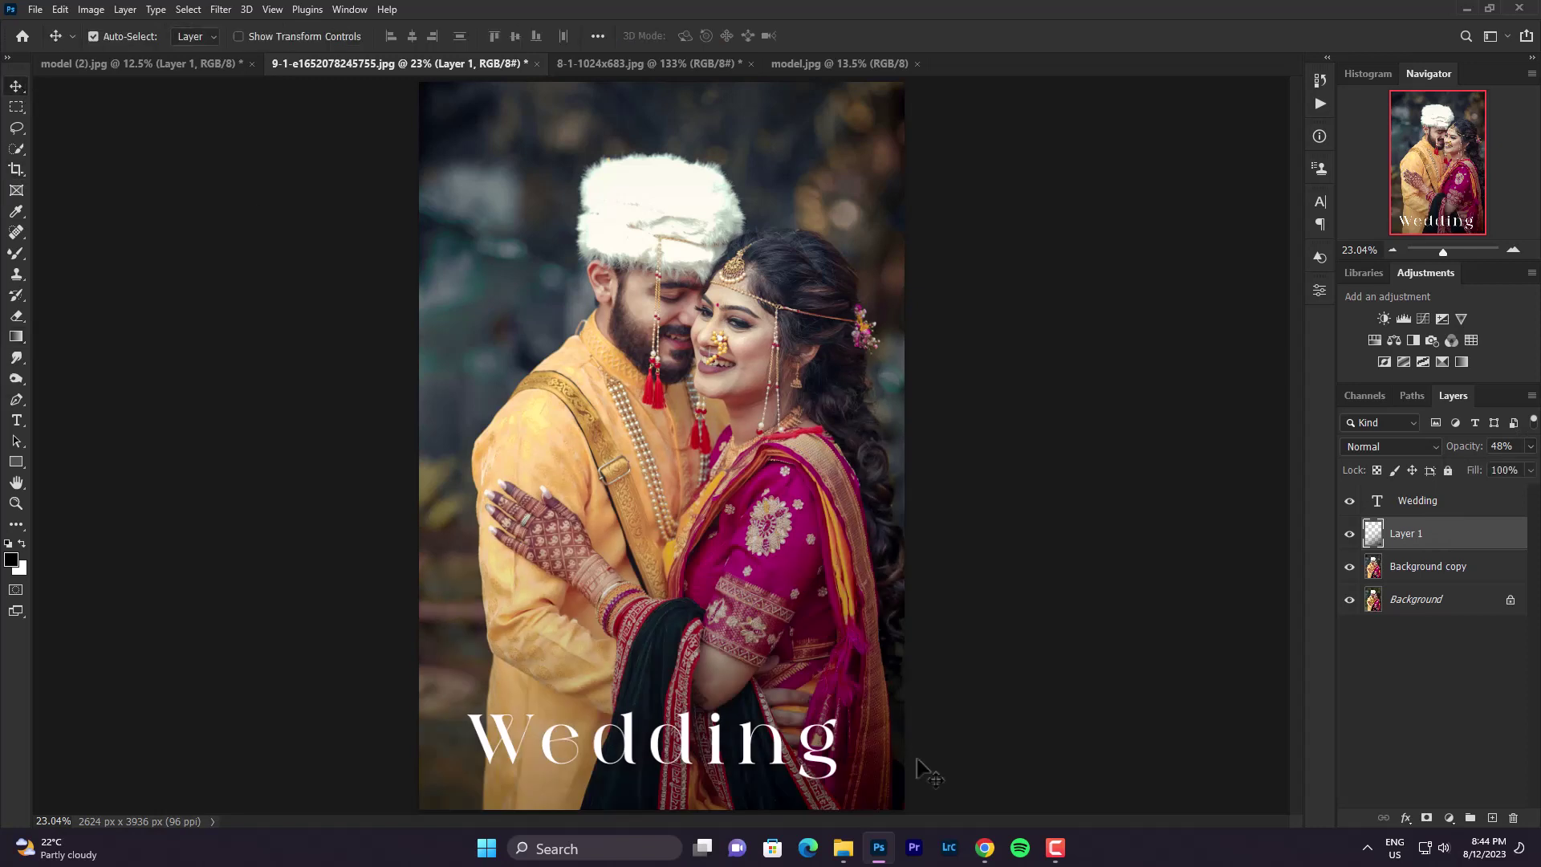
drag(849, 754, 848, 735)
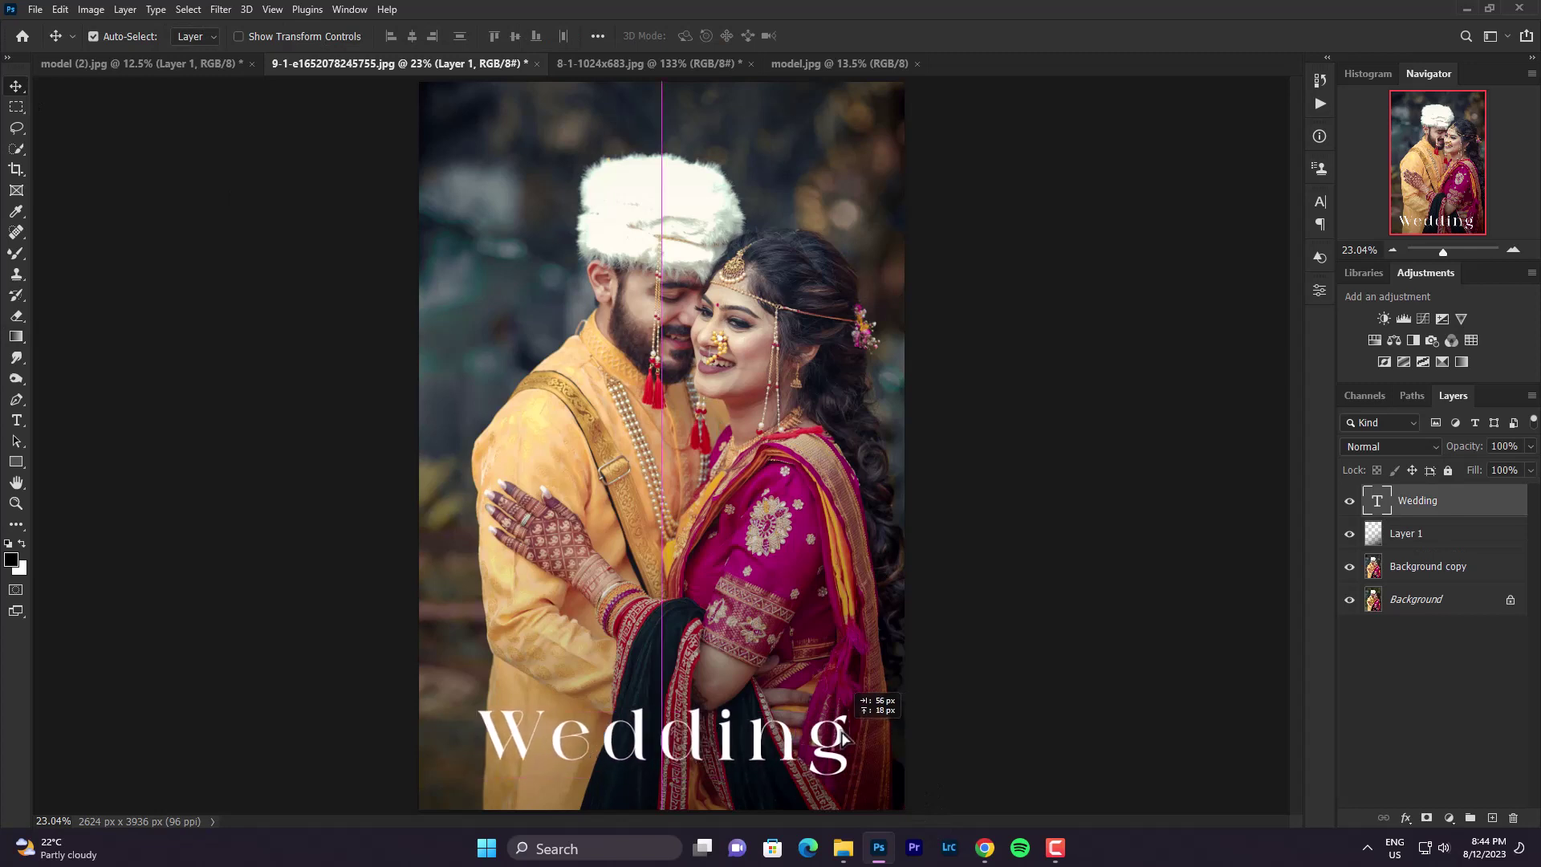
drag(849, 734, 854, 750)
click(955, 727)
click(850, 743)
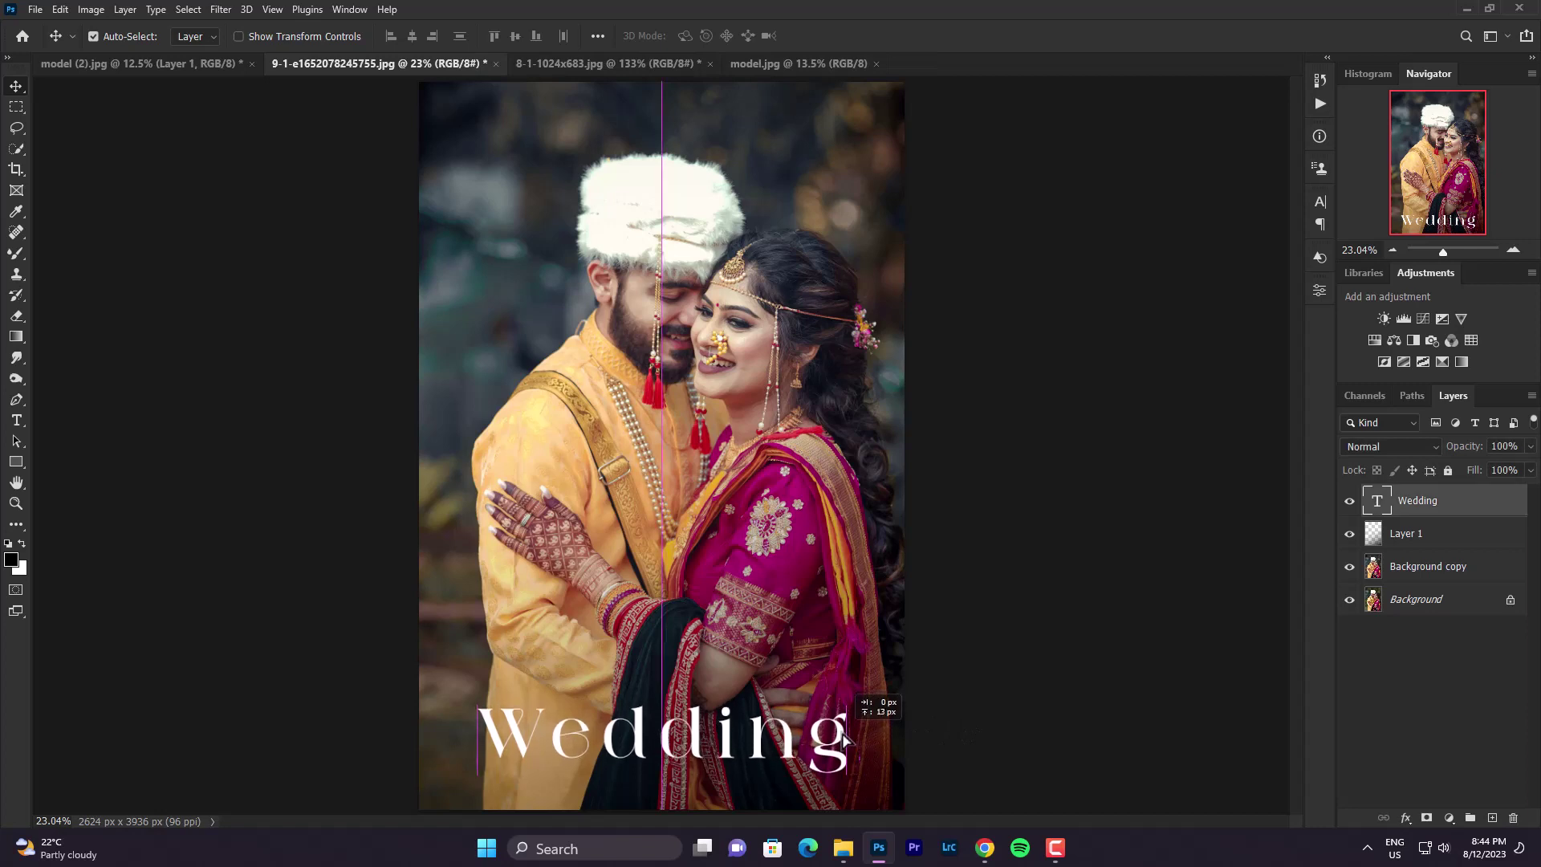
click(1164, 655)
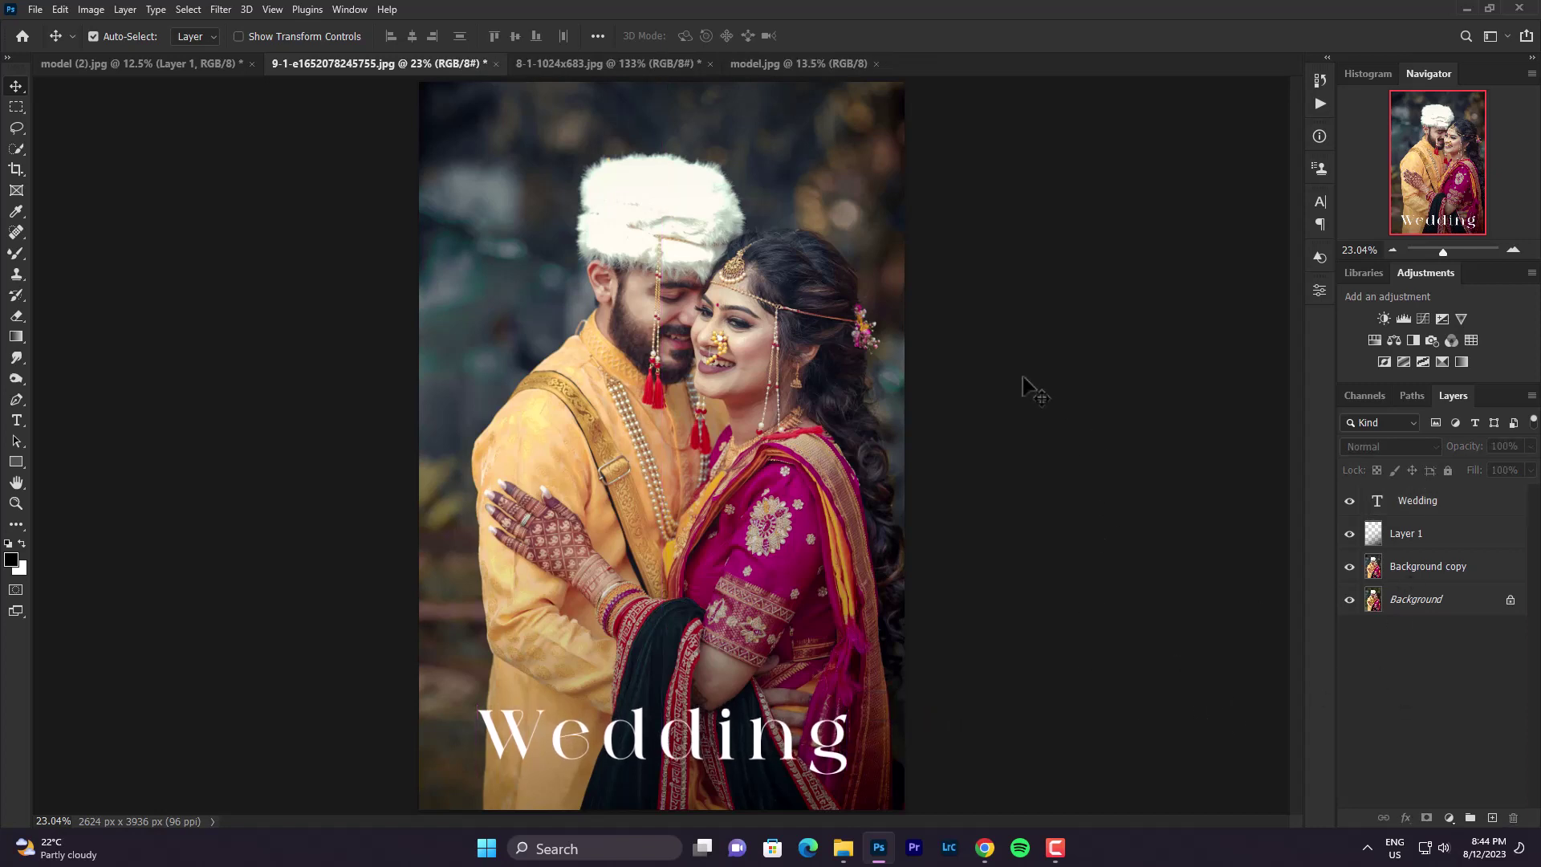
- Duplicate the Background of 8-1-1024x683.jpg and open the copy in Camera Raw
click(648, 65)
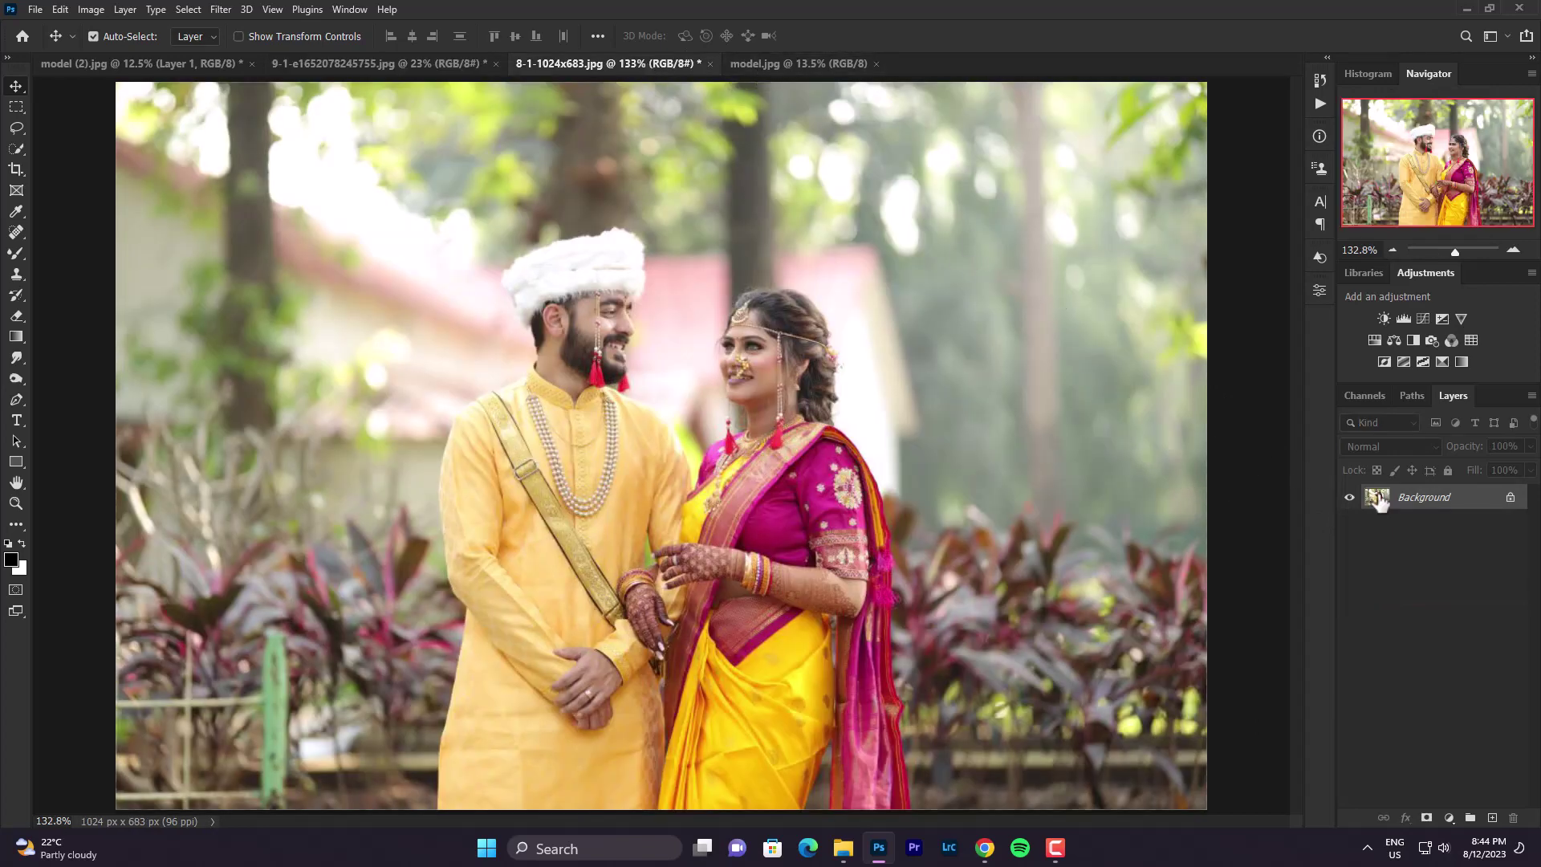
drag(1449, 497, 1493, 817)
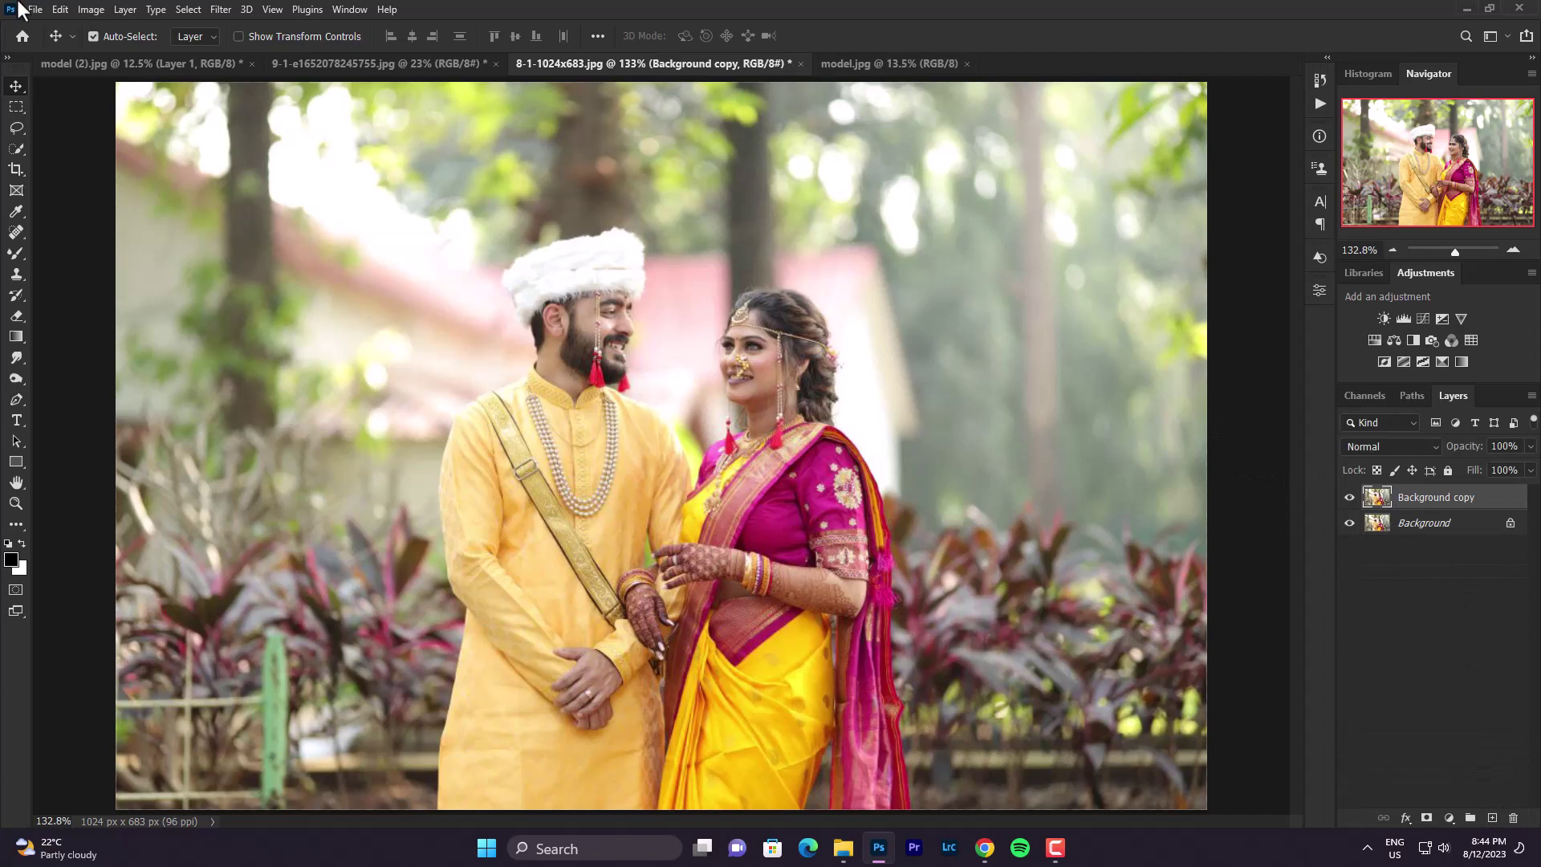
click(214, 9)
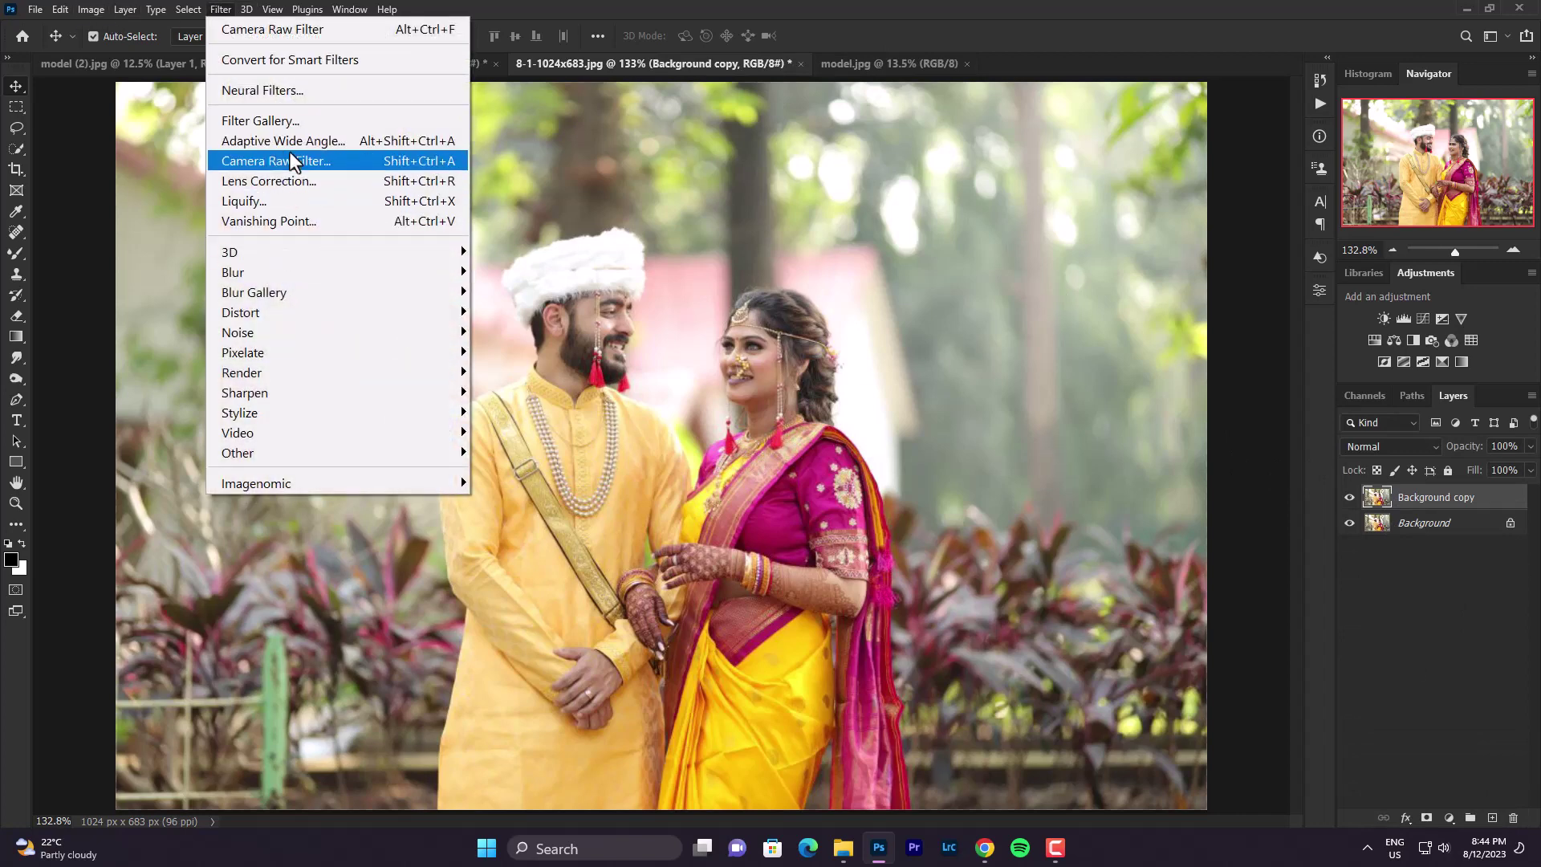
click(314, 163)
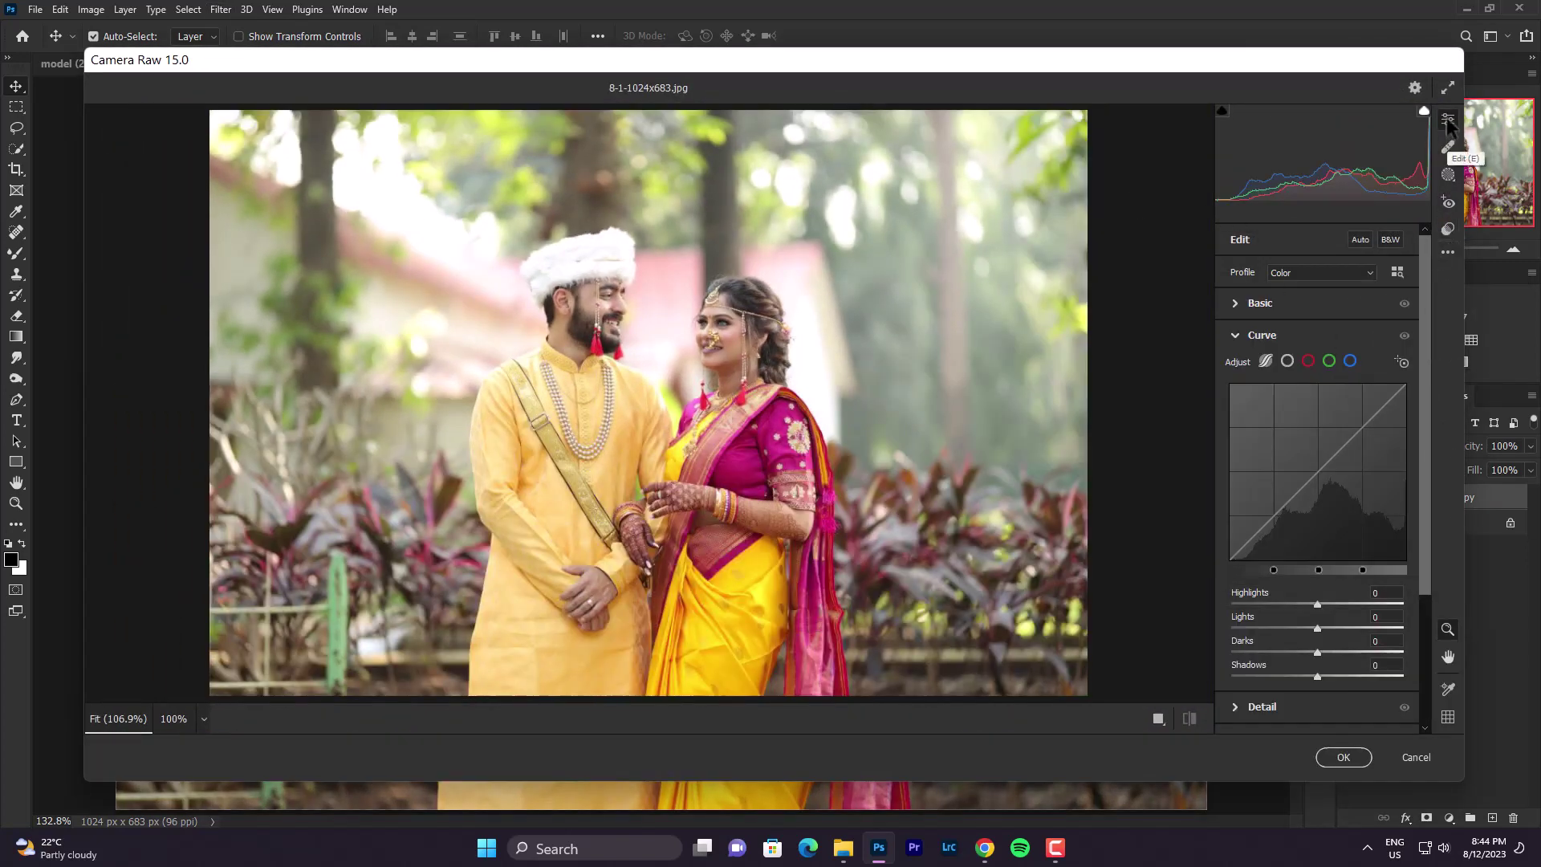
- Tweak temperature, reset tint to 0, and set Contrast -33 and Blacks -30
click(1257, 335)
click(1254, 304)
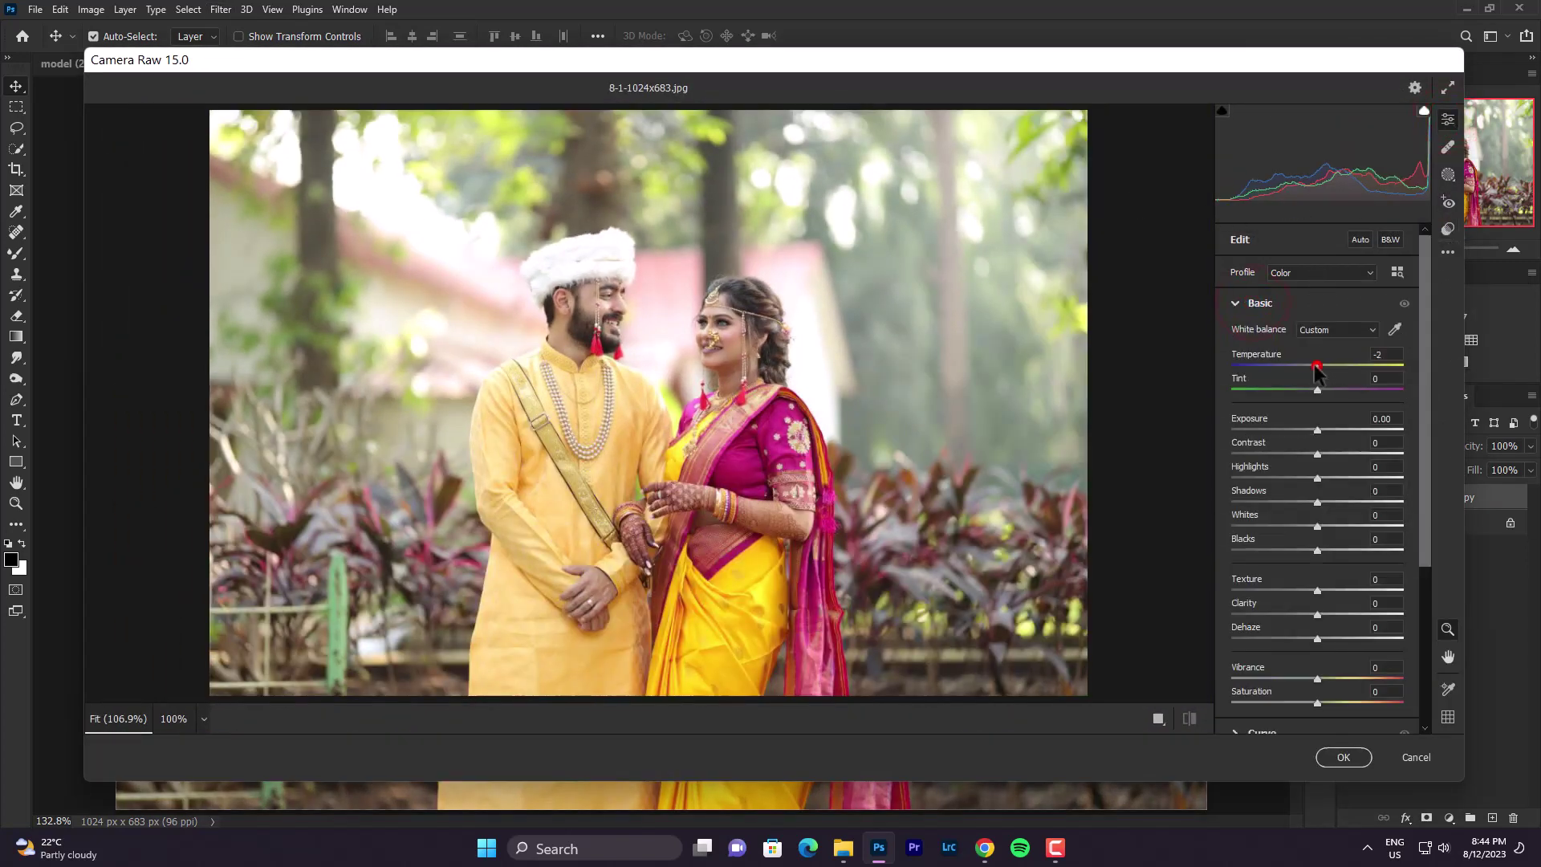
drag(1317, 389, 1321, 394)
double_click(1319, 388)
mouse_move(1318, 455)
mouse_down()
mouse_move(1287, 455)
mouse_move(1301, 476)
mouse_move(1275, 501)
mouse_up()
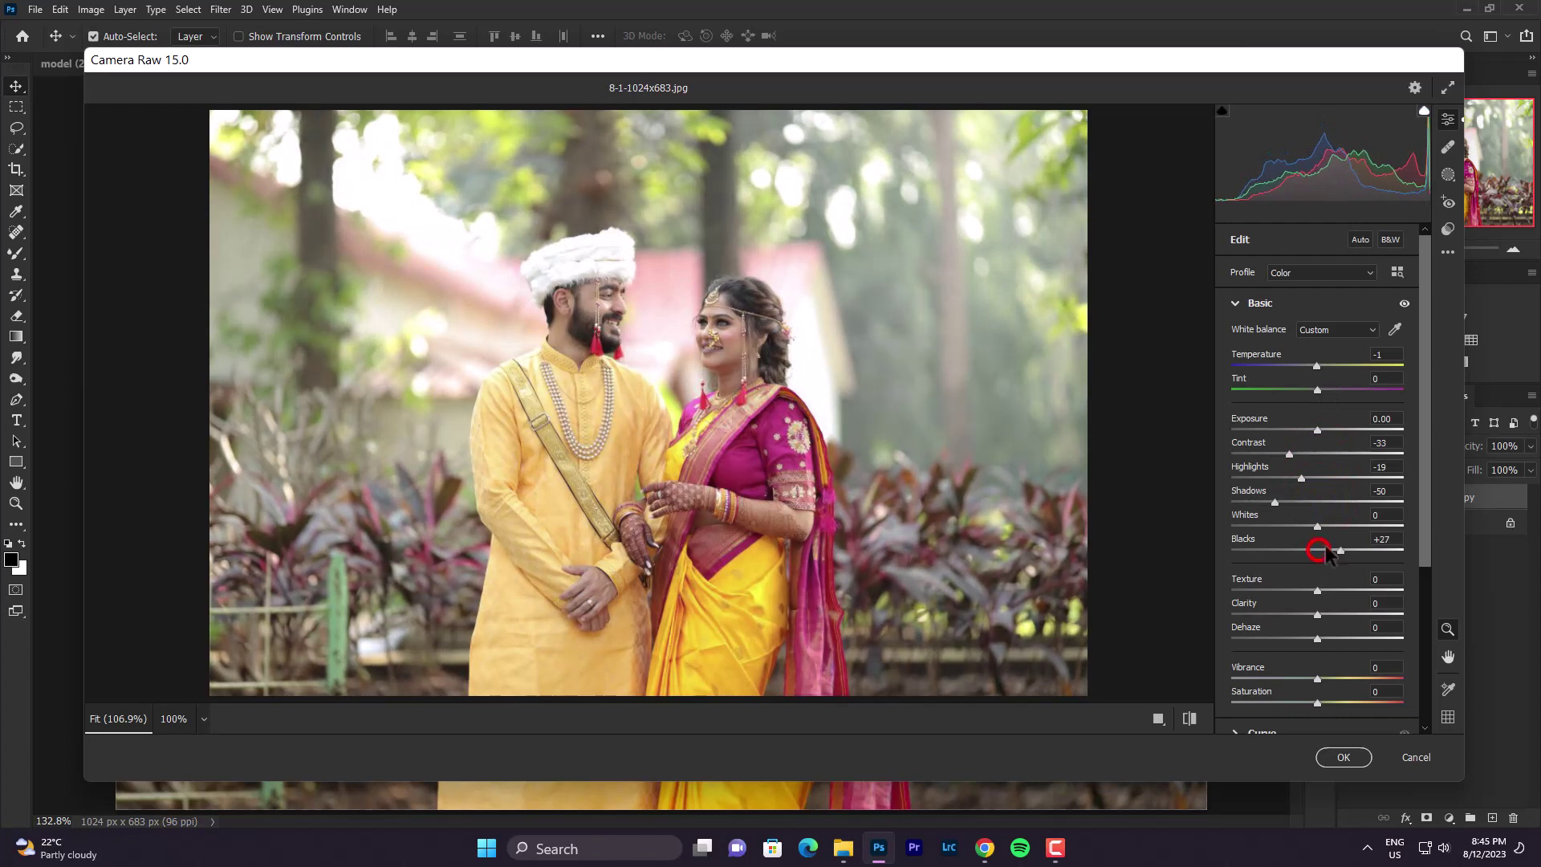
drag(1317, 550, 1291, 549)
scroll(1342, 674, down, 5)
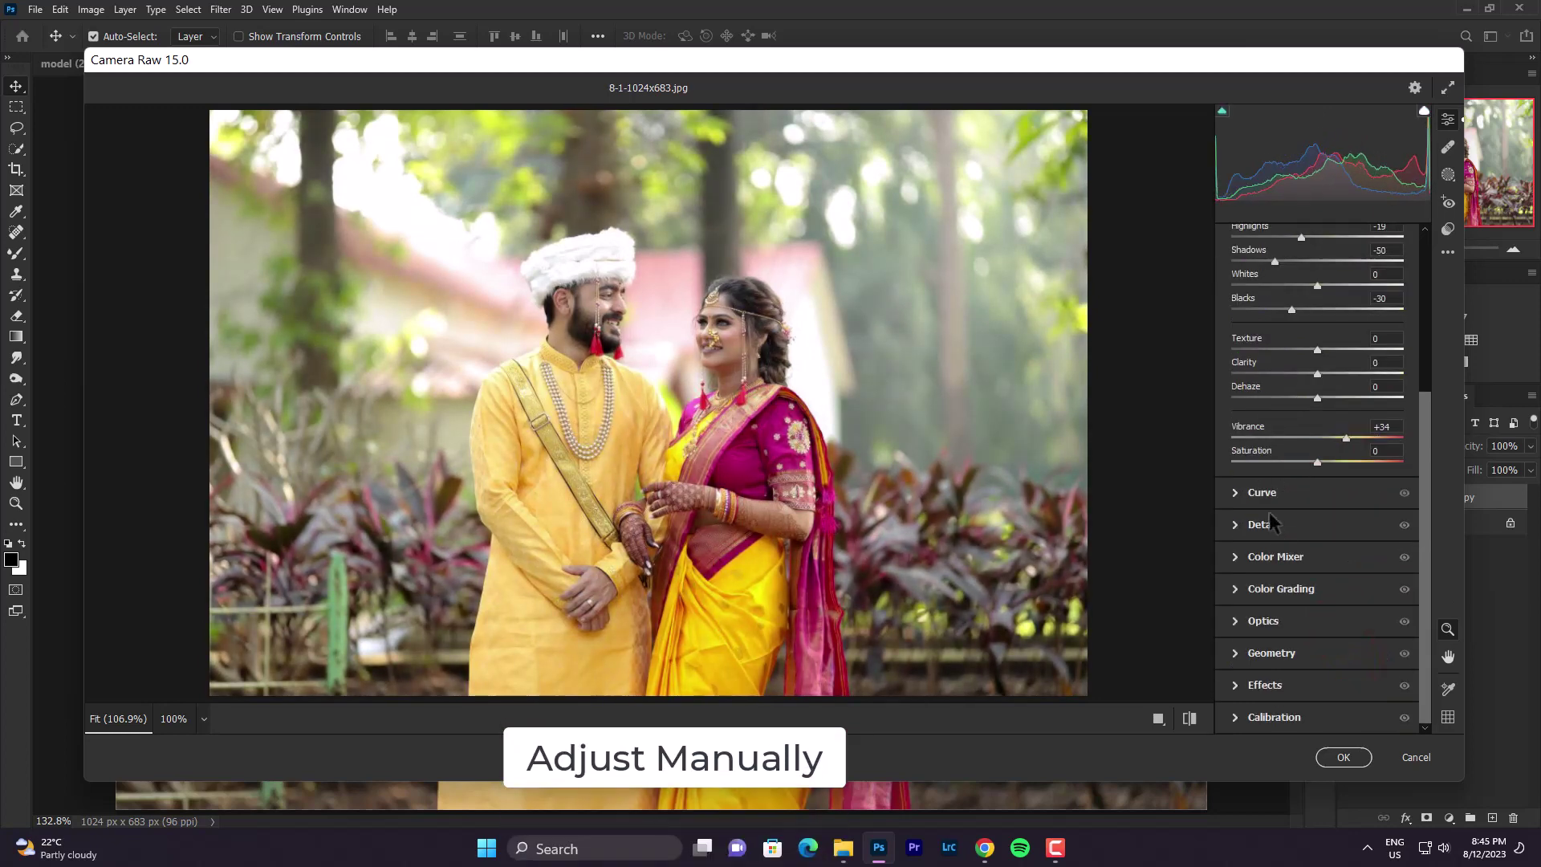
- Build a point curve with raised upper tones and darker shadows
click(1262, 489)
click(1288, 362)
click(1315, 472)
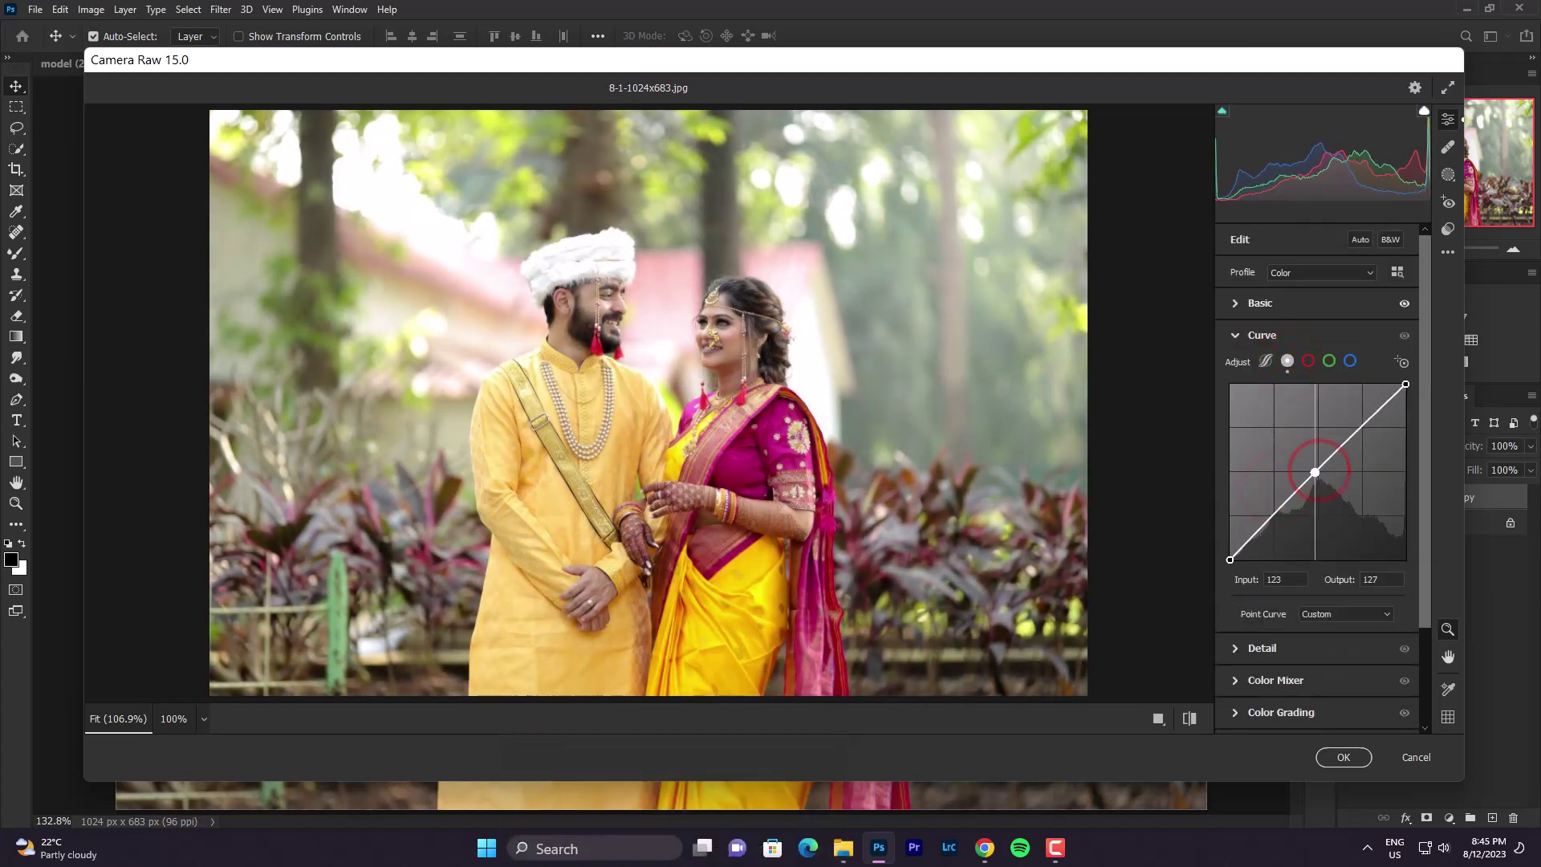
click(1364, 426)
drag(1365, 425, 1360, 424)
click(1252, 531)
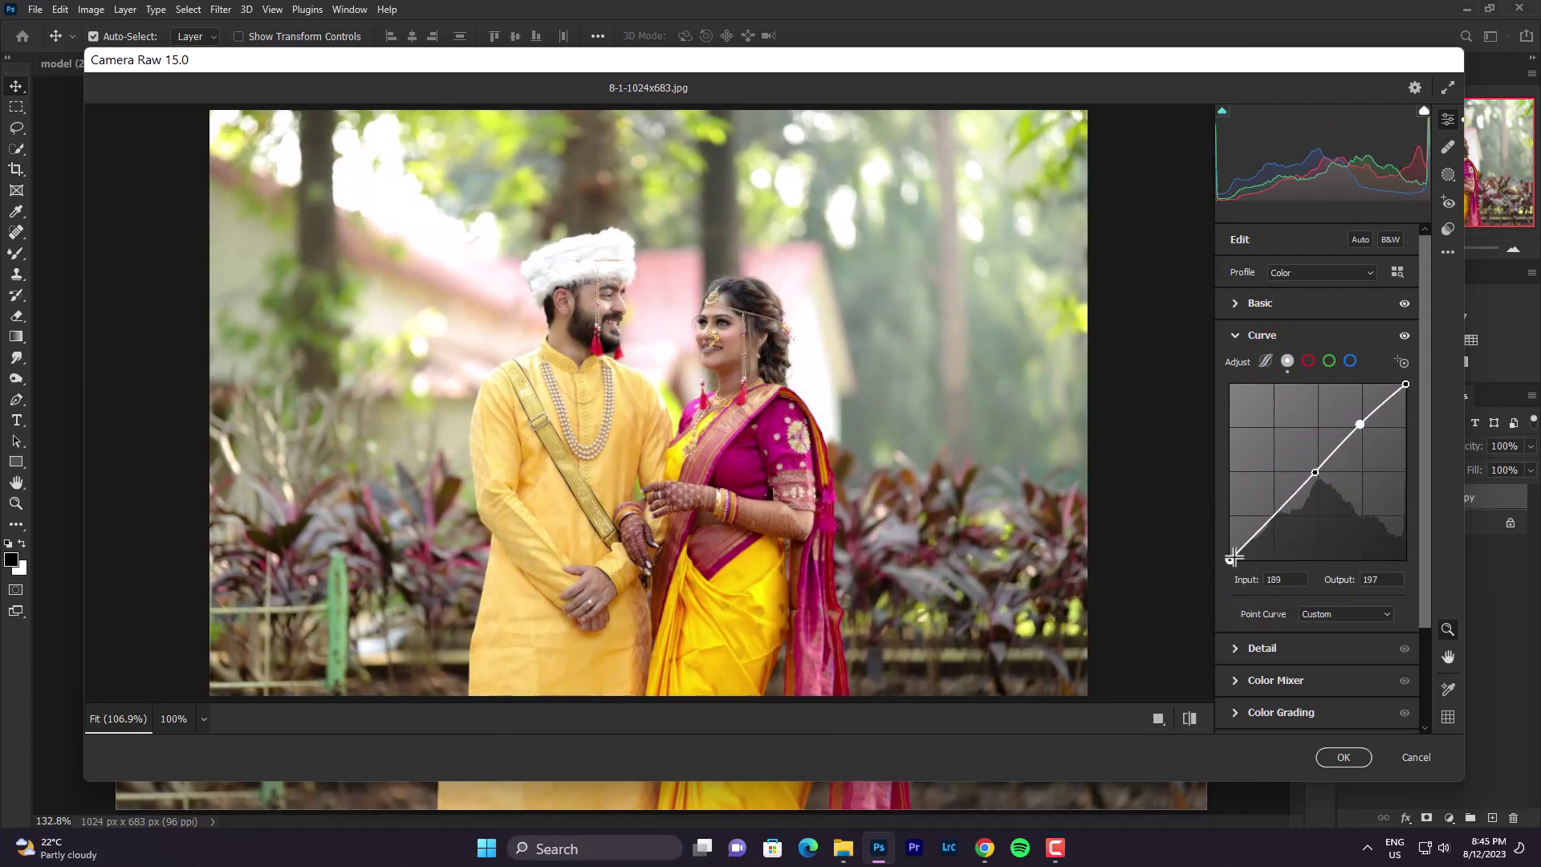
drag(1253, 532, 1253, 542)
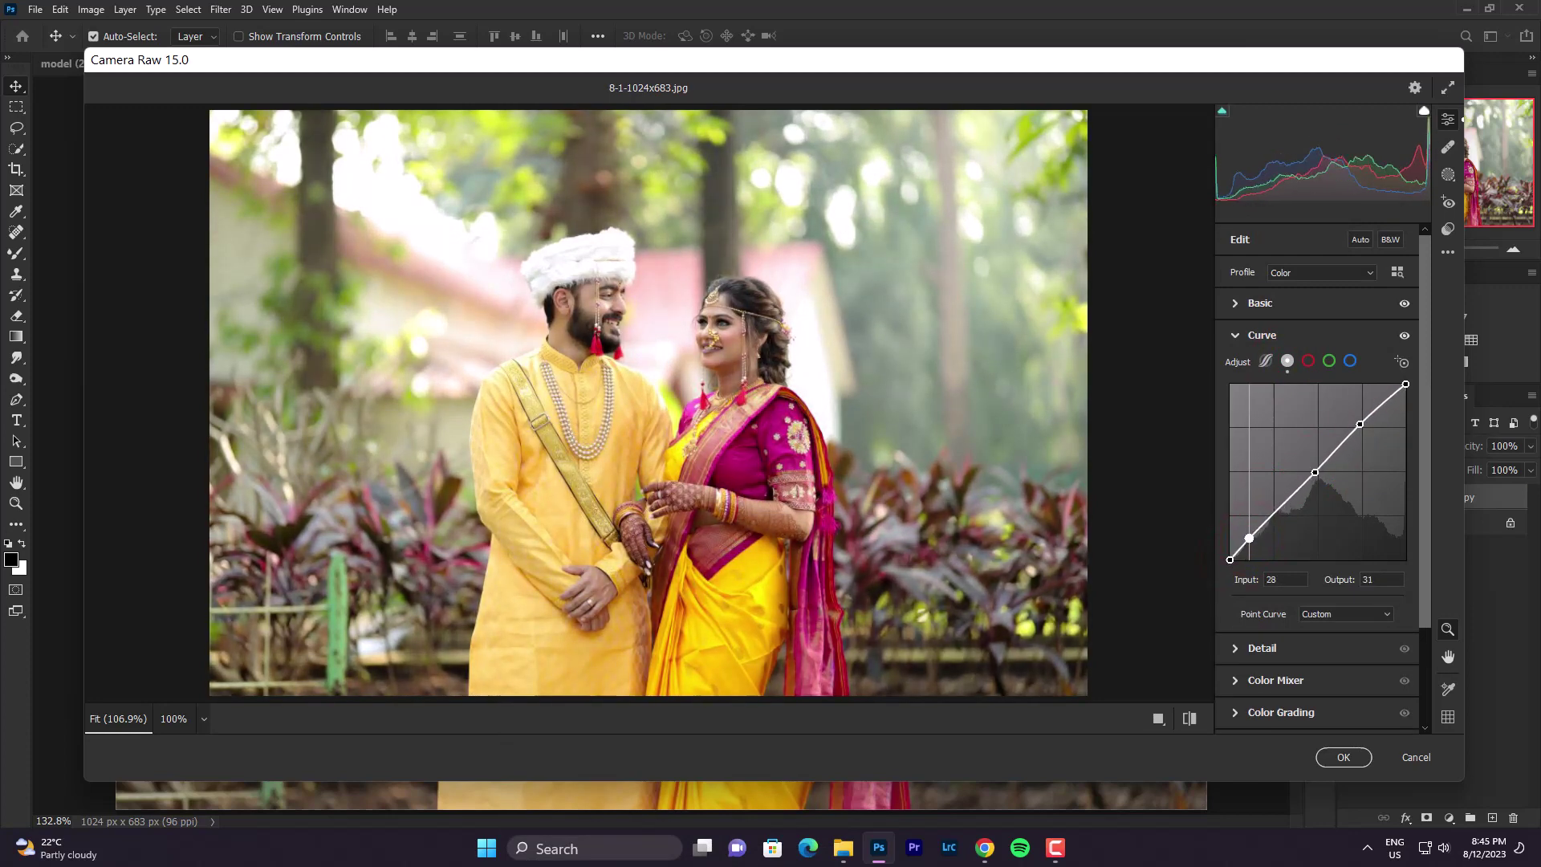
click(1264, 334)
- In HSL, shift the Greens hue to -14 and reset Yellows saturation to 0
click(1292, 399)
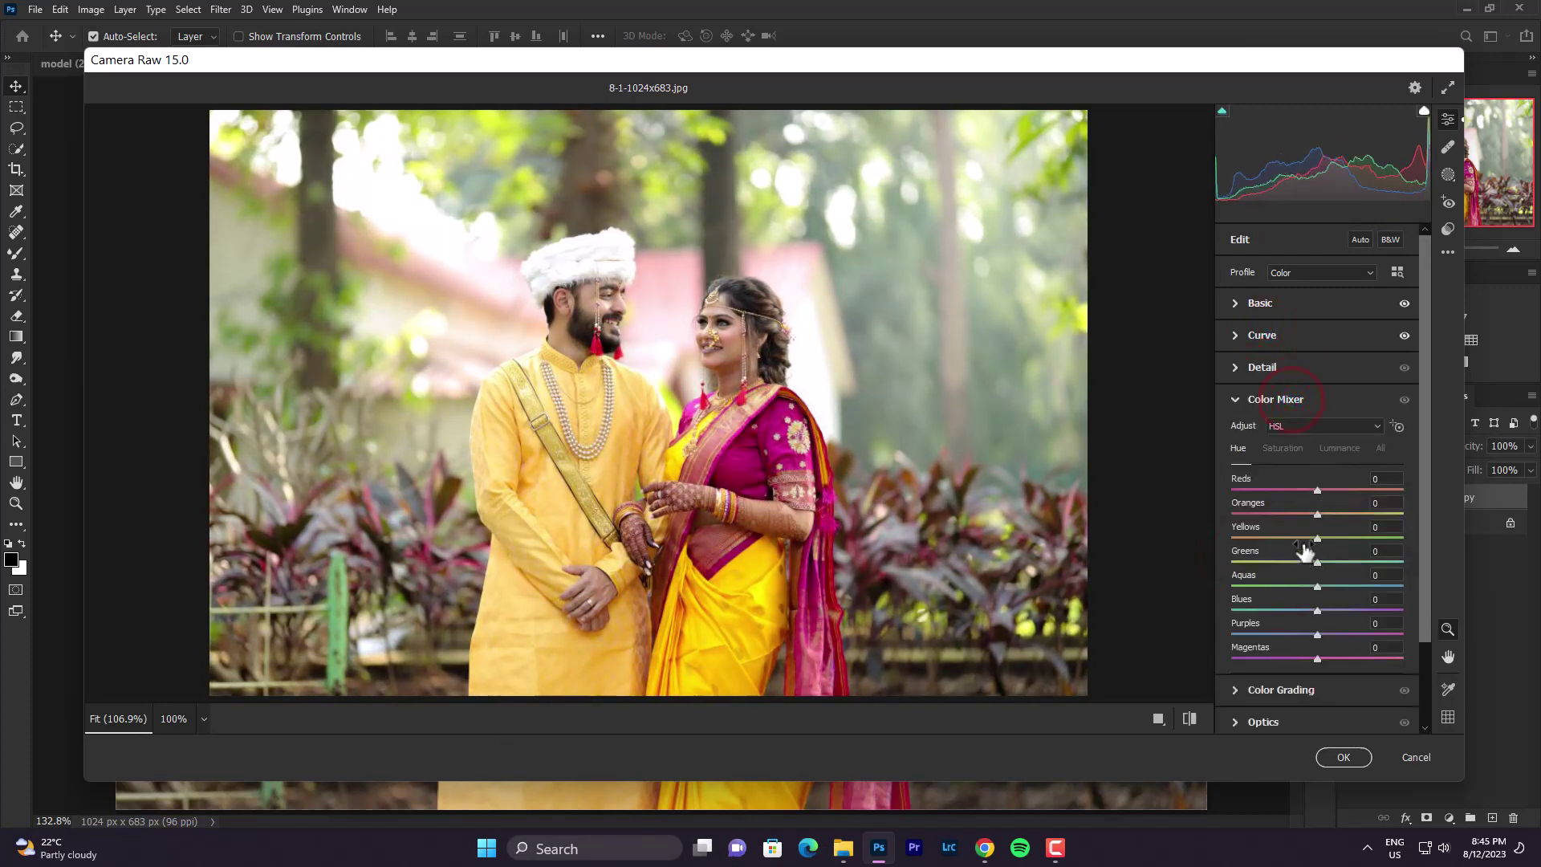
mouse_move(1317, 561)
mouse_down()
mouse_move(1369, 537)
mouse_move(1253, 537)
mouse_move(1238, 563)
mouse_move(1304, 560)
mouse_move(1269, 538)
mouse_move(1326, 538)
mouse_move(1288, 536)
mouse_up()
click(1283, 448)
double_click(1253, 537)
click(1340, 448)
click(1239, 450)
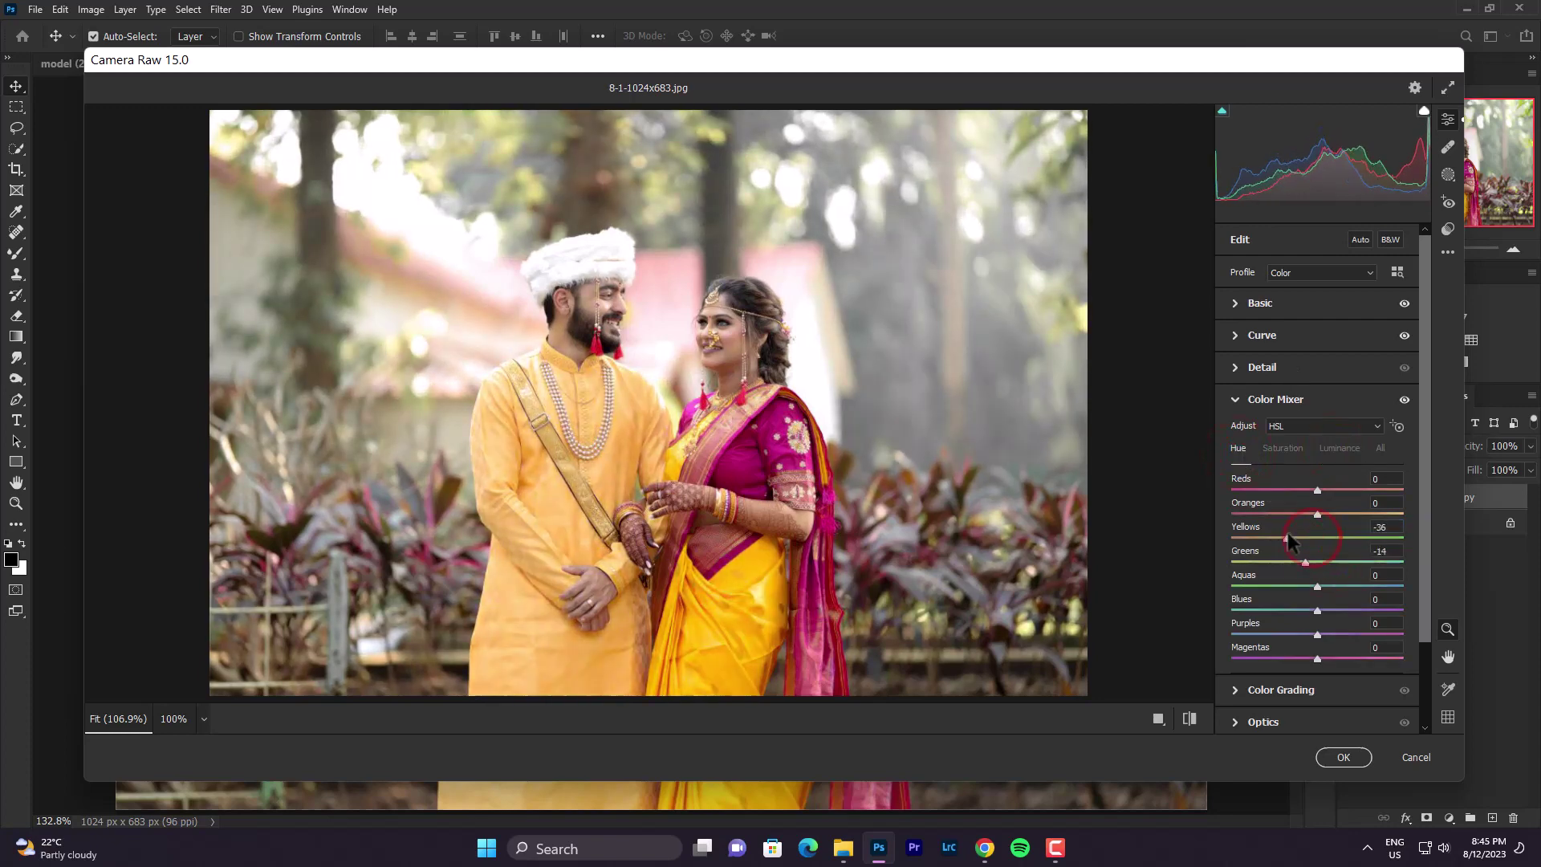
click(1244, 399)
- Tint the shadows warm at hue 40 in Color Grading
click(1277, 434)
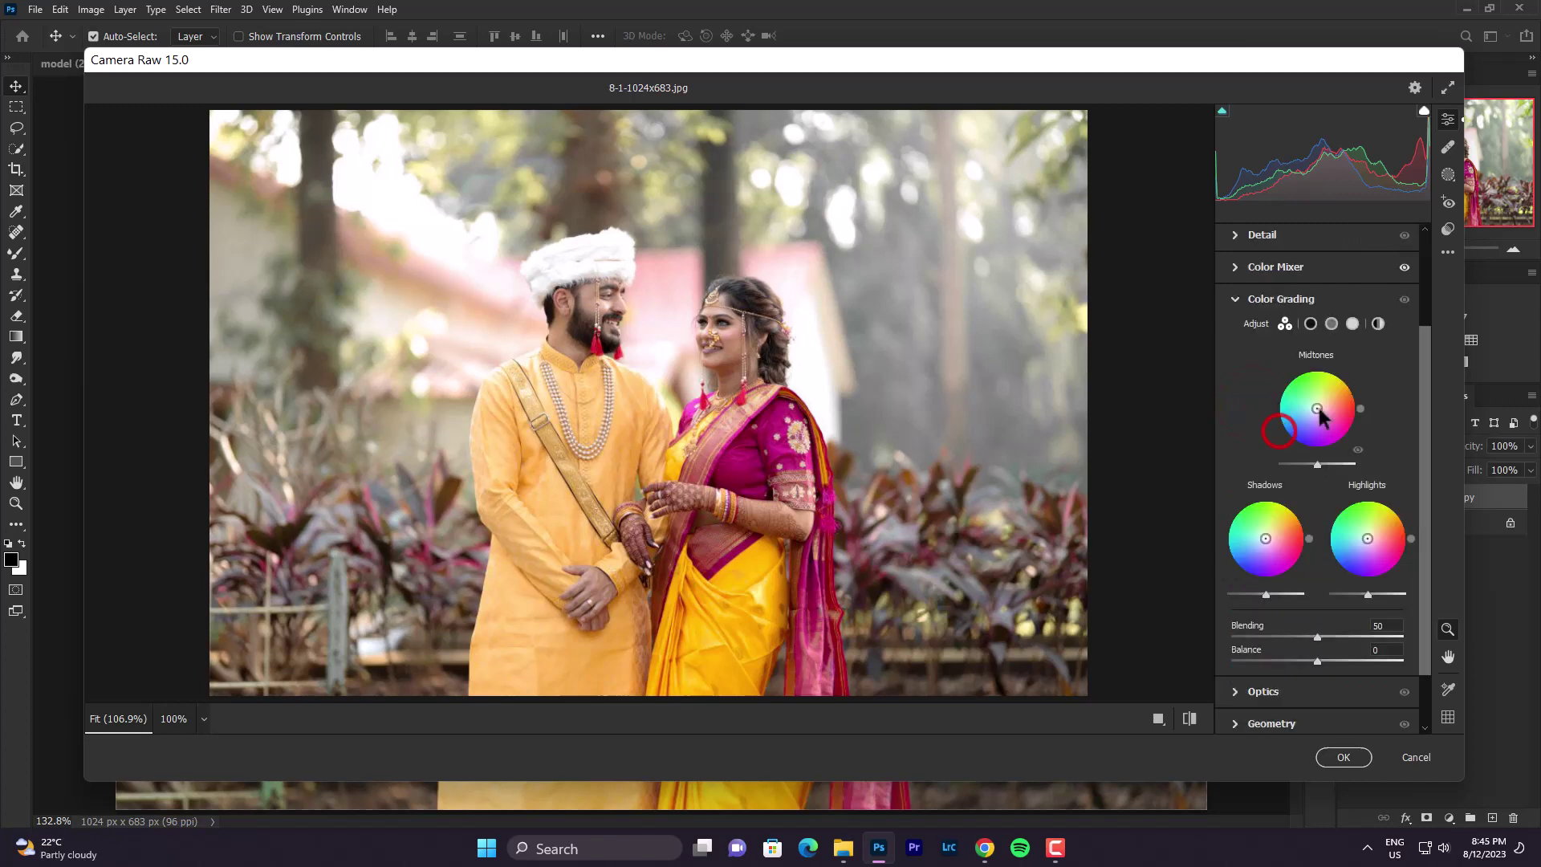
click(1311, 324)
mouse_move(1232, 571)
mouse_down()
mouse_move(1289, 571)
mouse_move(1250, 548)
mouse_move(1288, 595)
mouse_up()
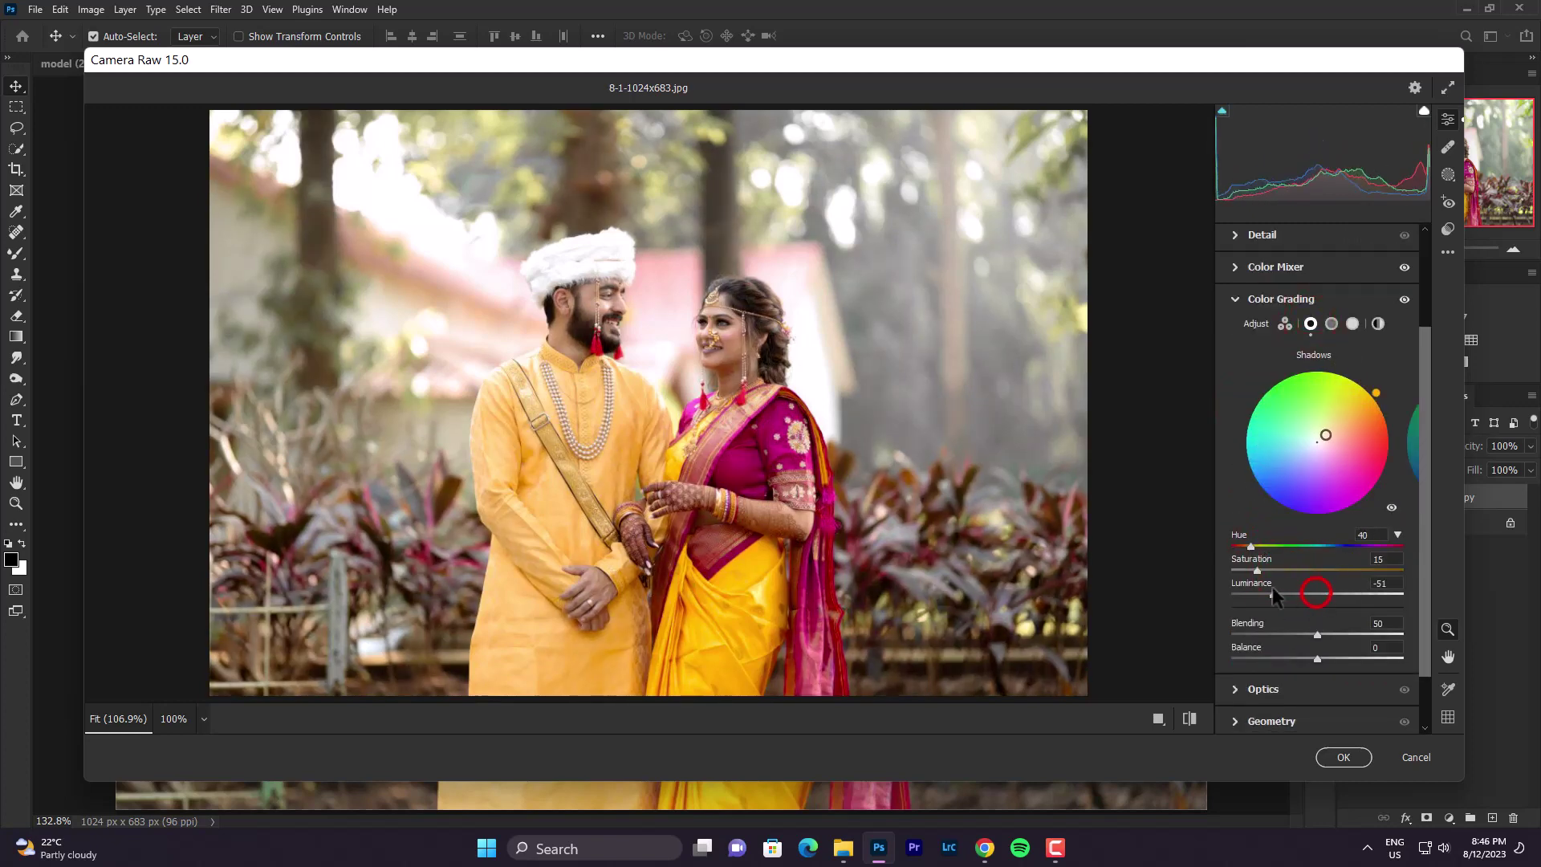
click(1281, 299)
- Set Blue Primary hue to -12 and adjust the green and red primaries in Calibration
click(1274, 561)
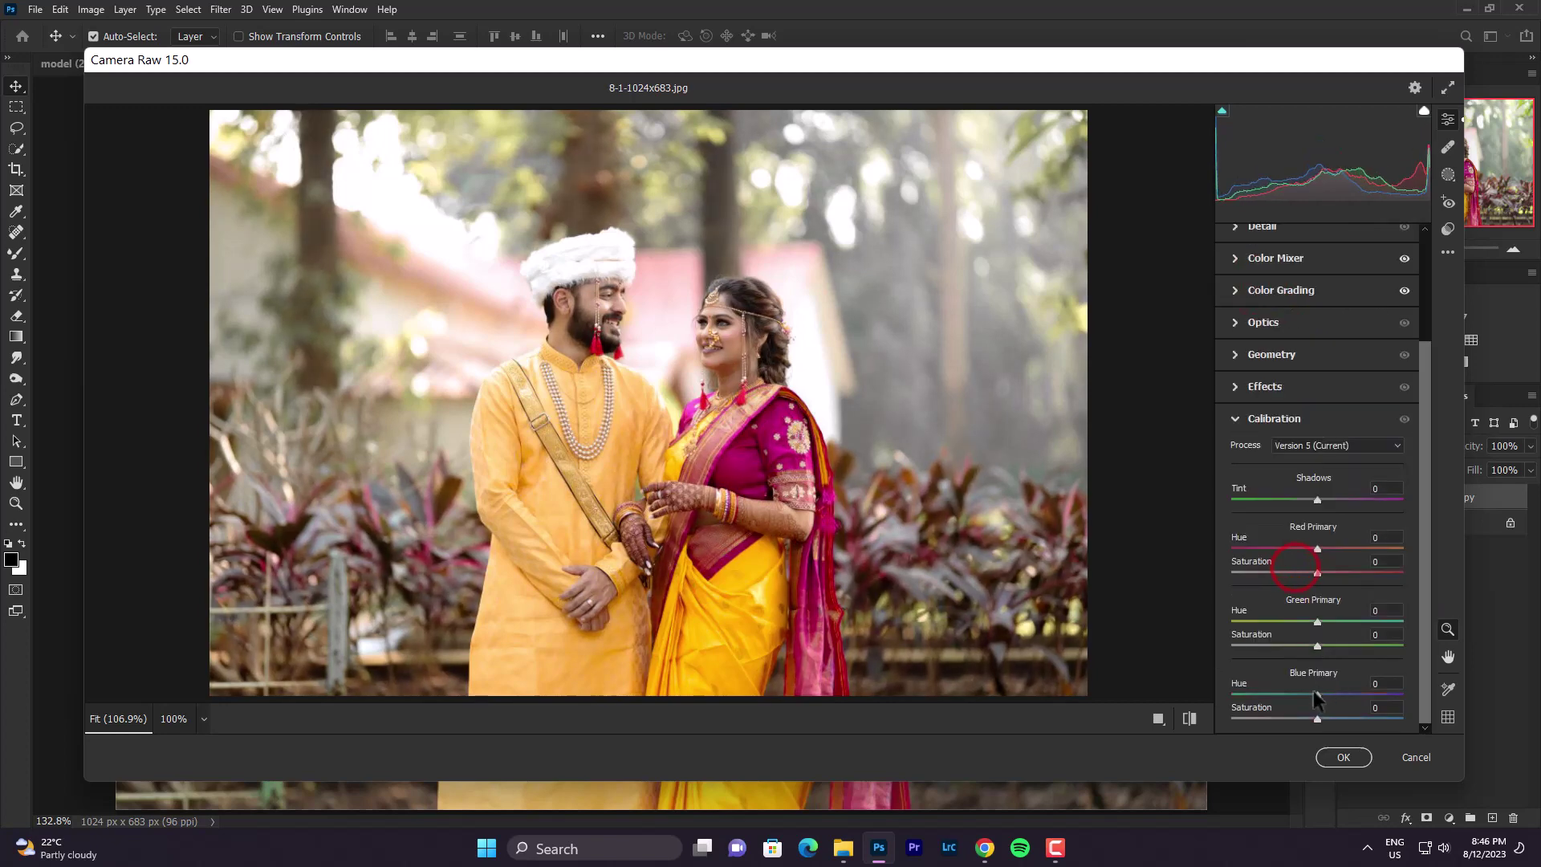
drag(1318, 695, 1348, 717)
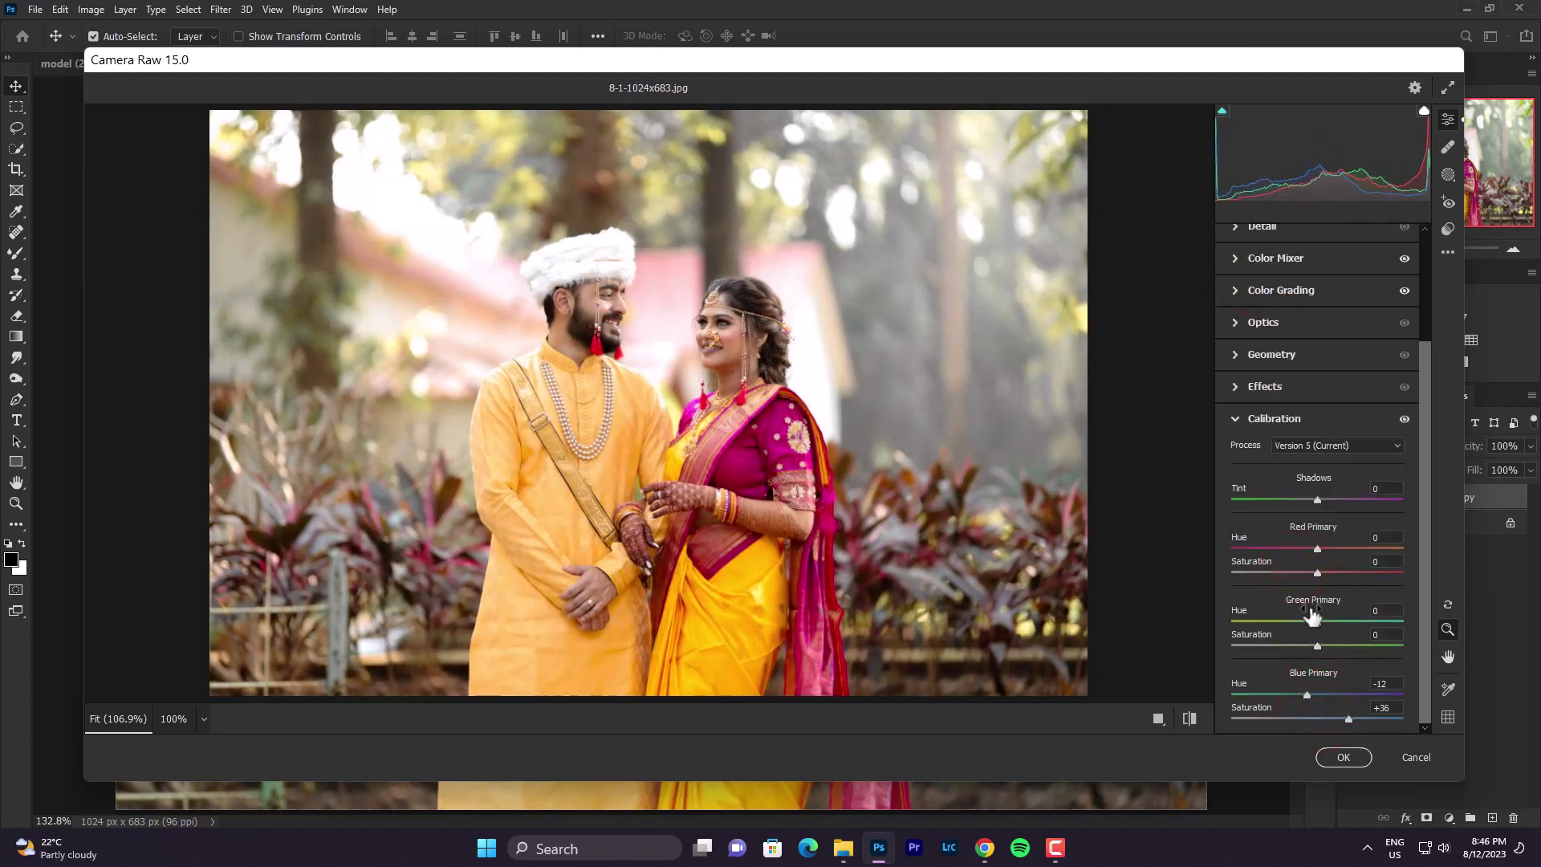
mouse_move(1318, 622)
mouse_down()
mouse_move(1333, 622)
mouse_move(1292, 646)
mouse_move(1306, 646)
mouse_up()
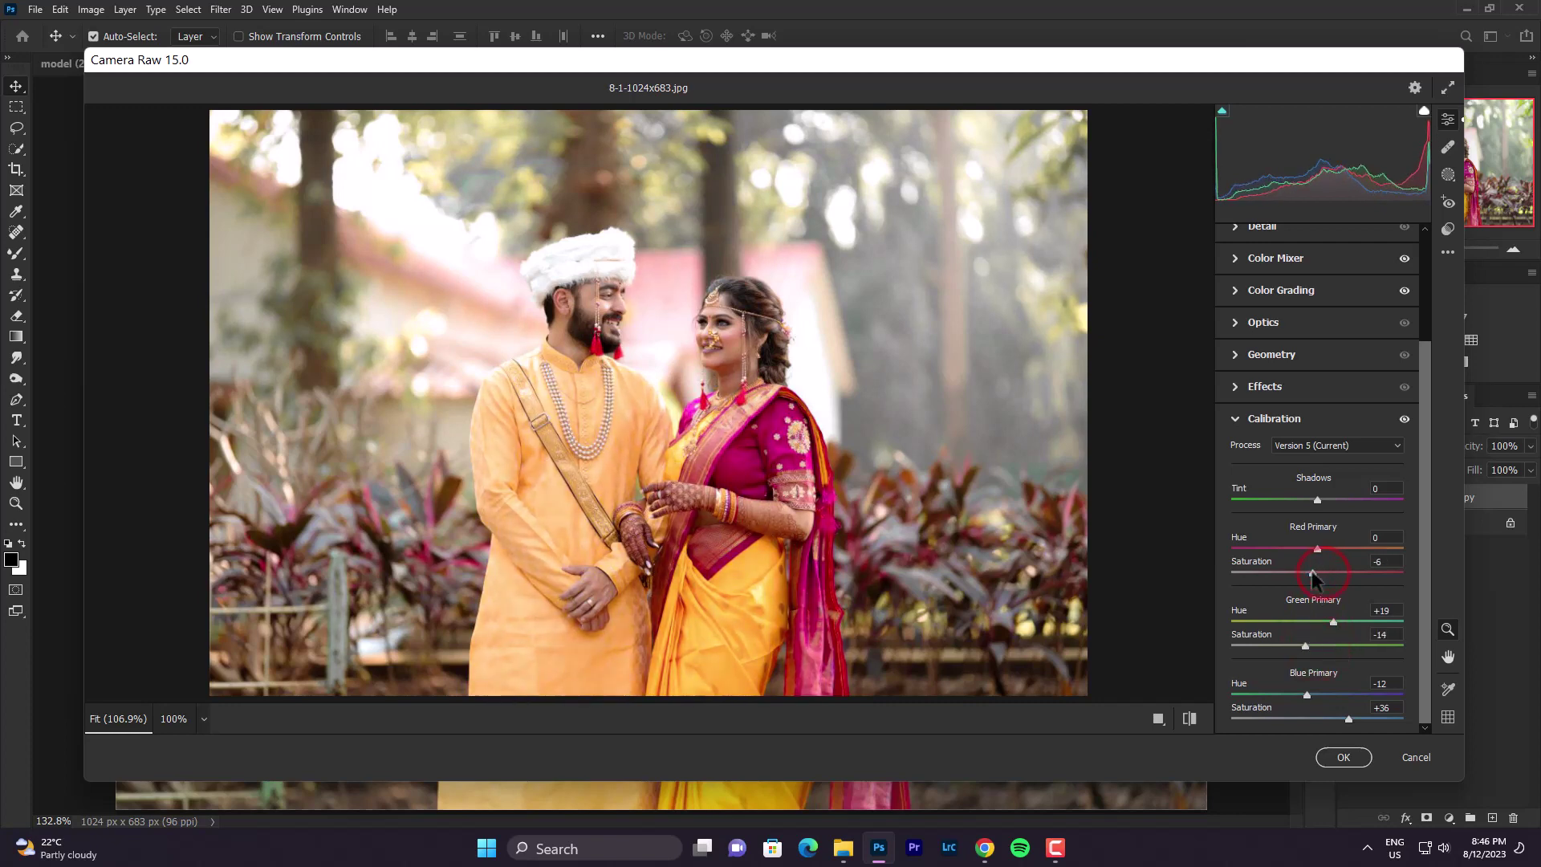
drag(1321, 572, 1316, 572)
click(1317, 549)
click(1301, 419)
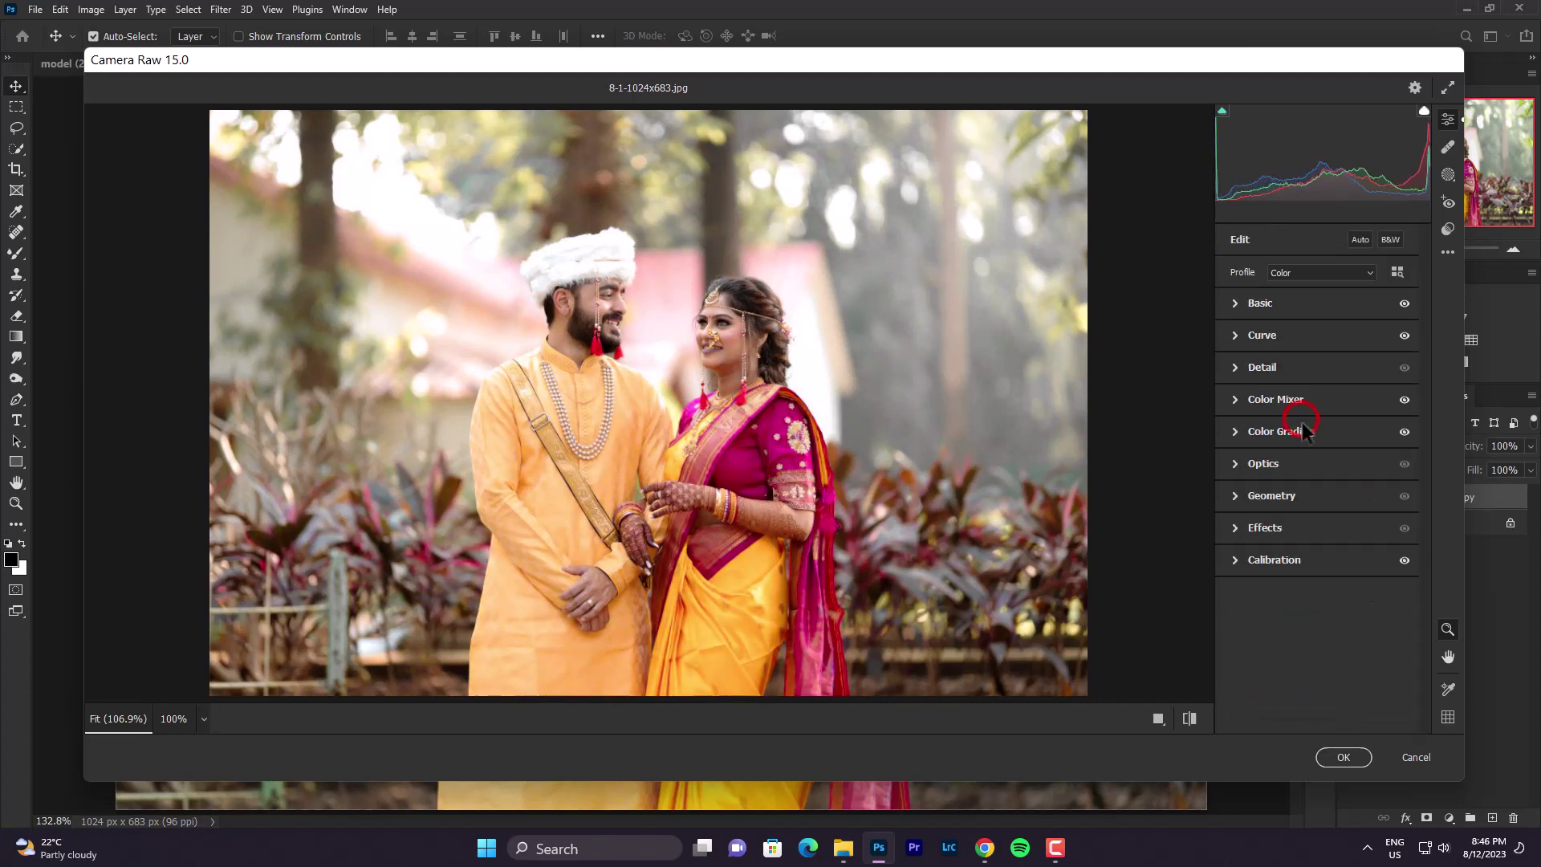
- Set contrast -34, highlights -34 and blacks -38, then start a Subject mask
click(1260, 303)
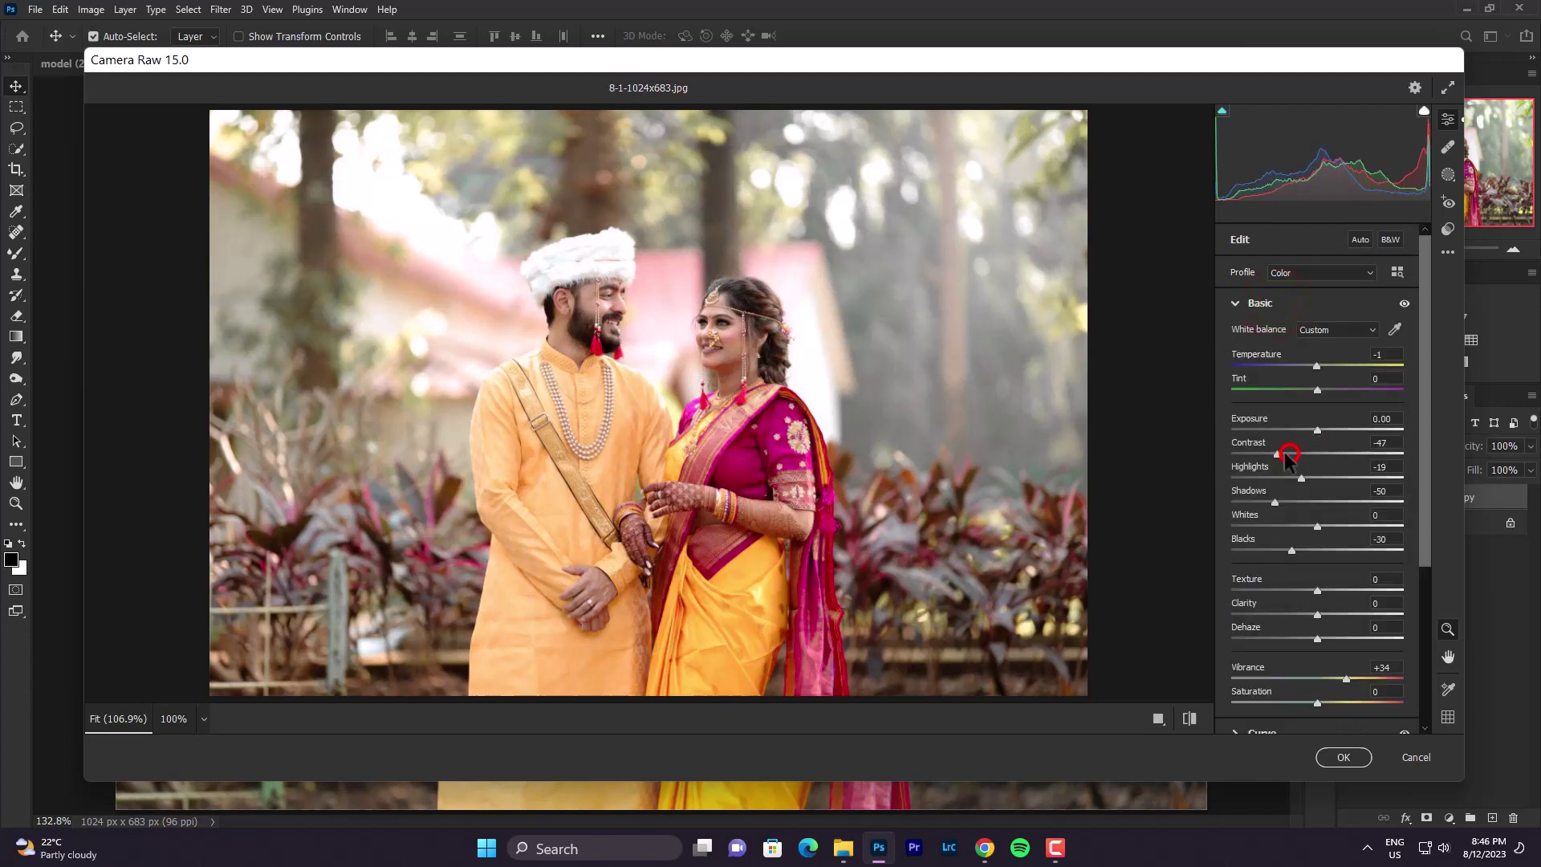
mouse_move(1305, 477)
mouse_down()
mouse_move(1276, 477)
mouse_move(1288, 469)
mouse_move(1267, 501)
mouse_up()
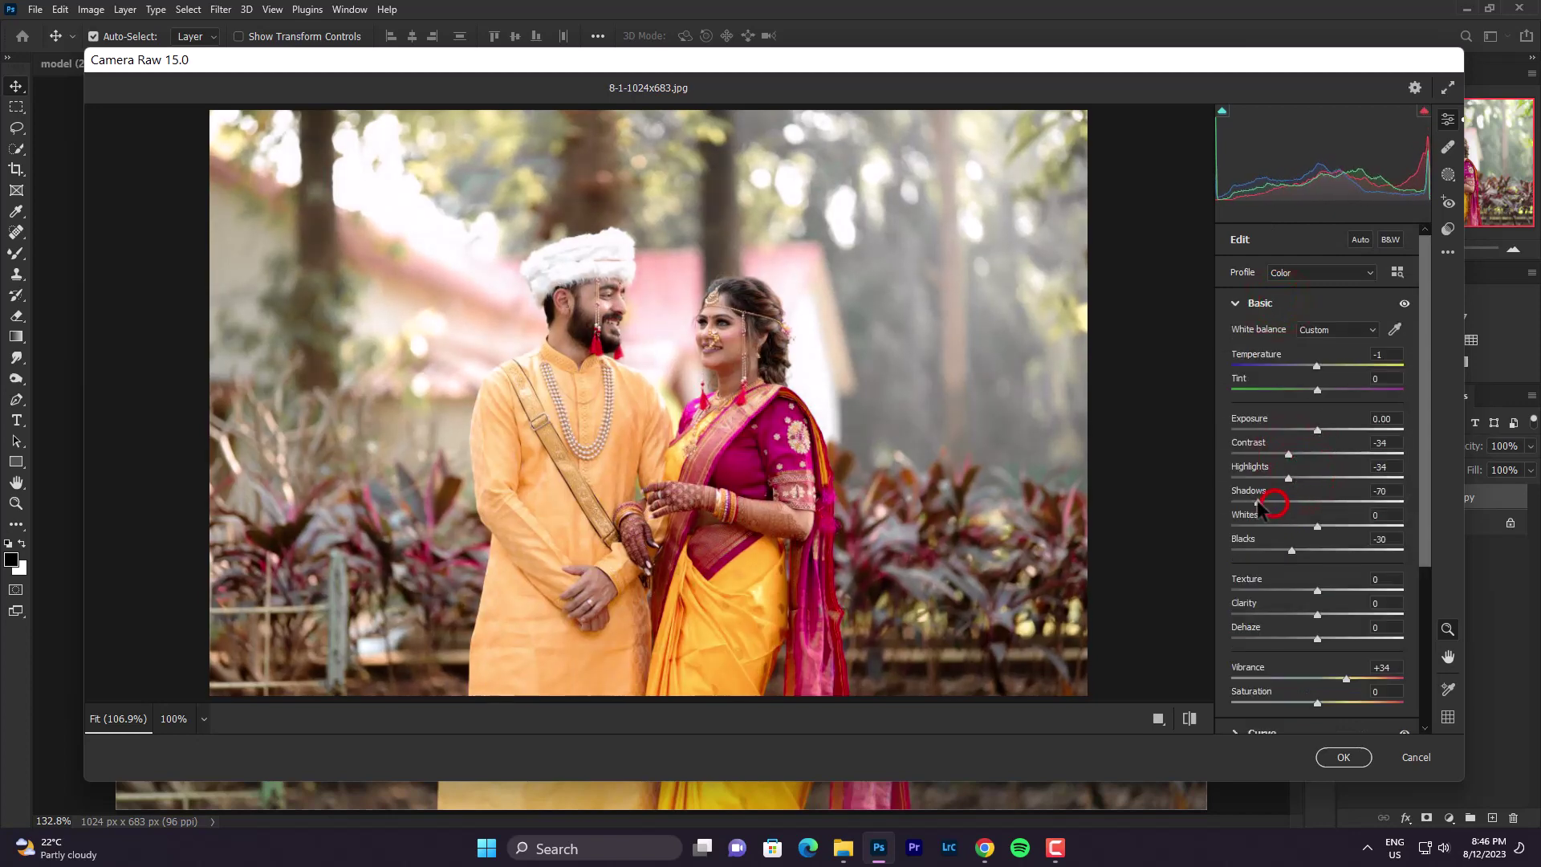
drag(1307, 549, 1300, 549)
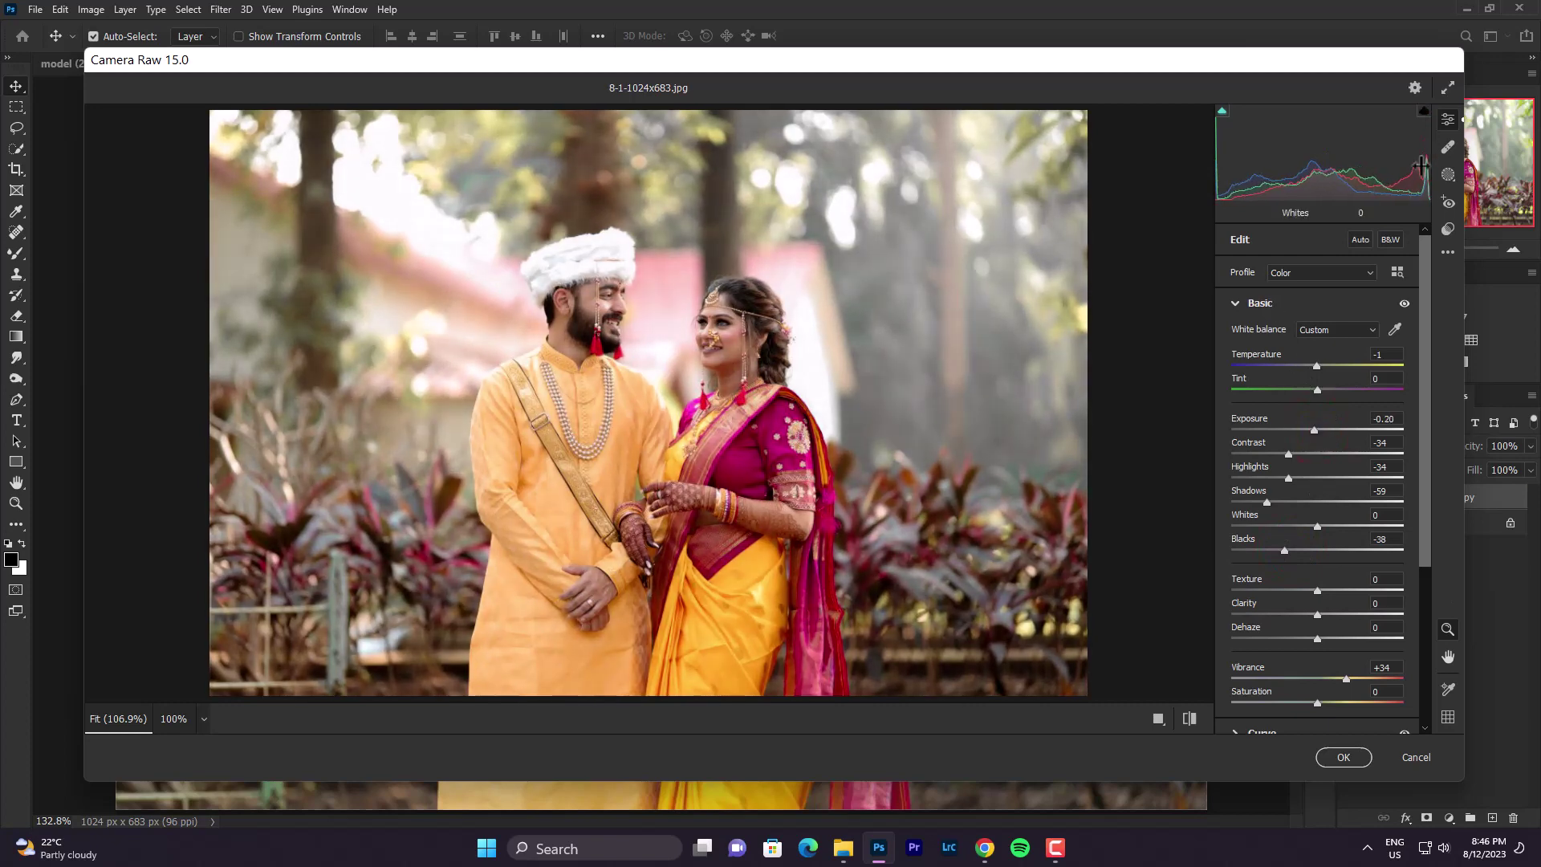
key(shift+w)
click(1254, 274)
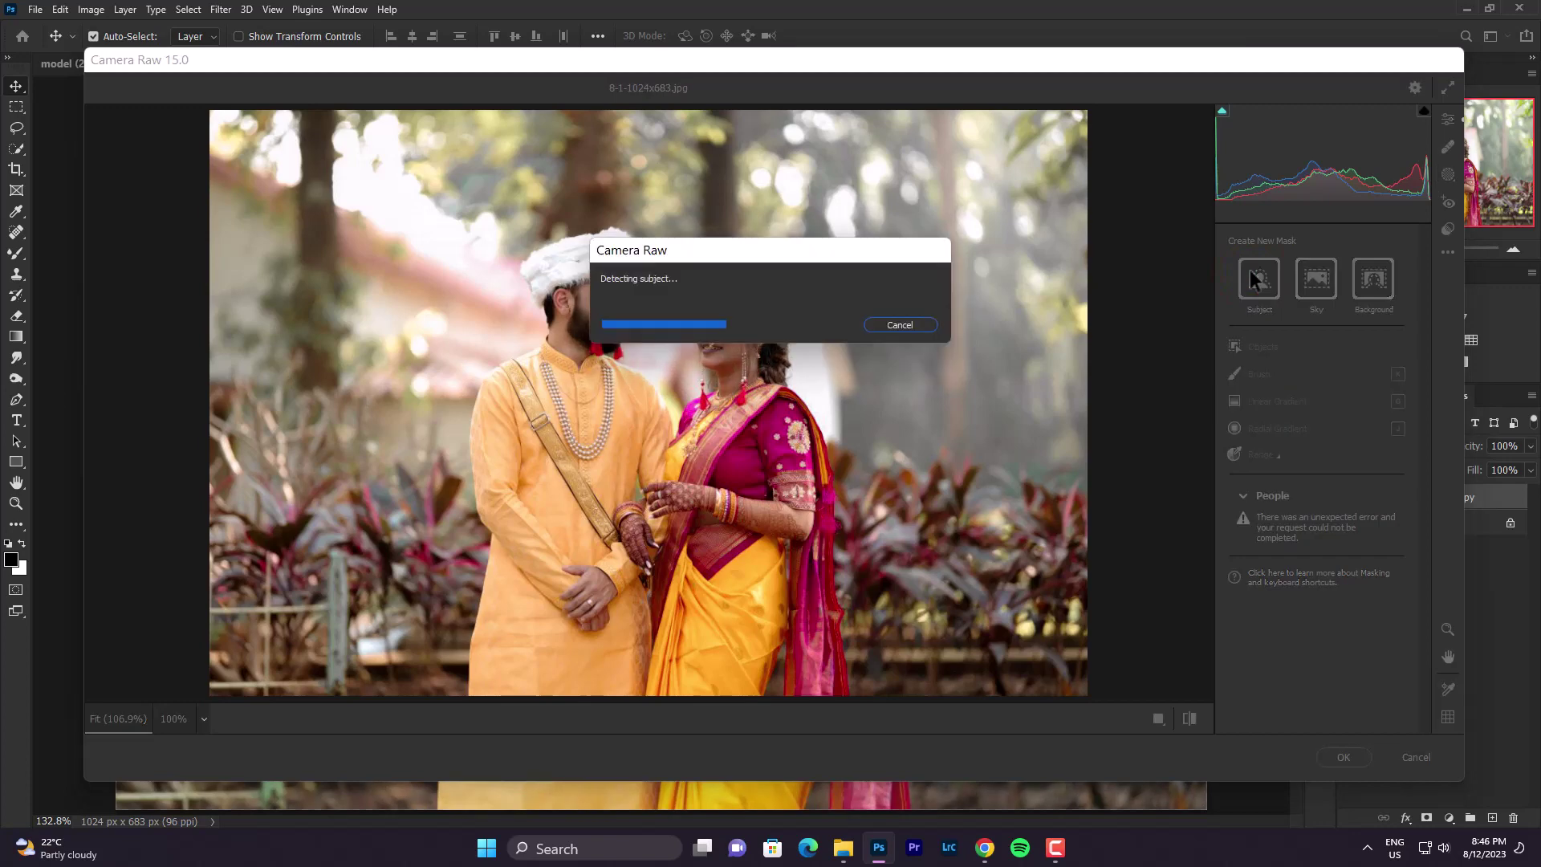
- Invert the subject mask and darken the background while raising its contrast
right_click(1244, 286)
click(1301, 329)
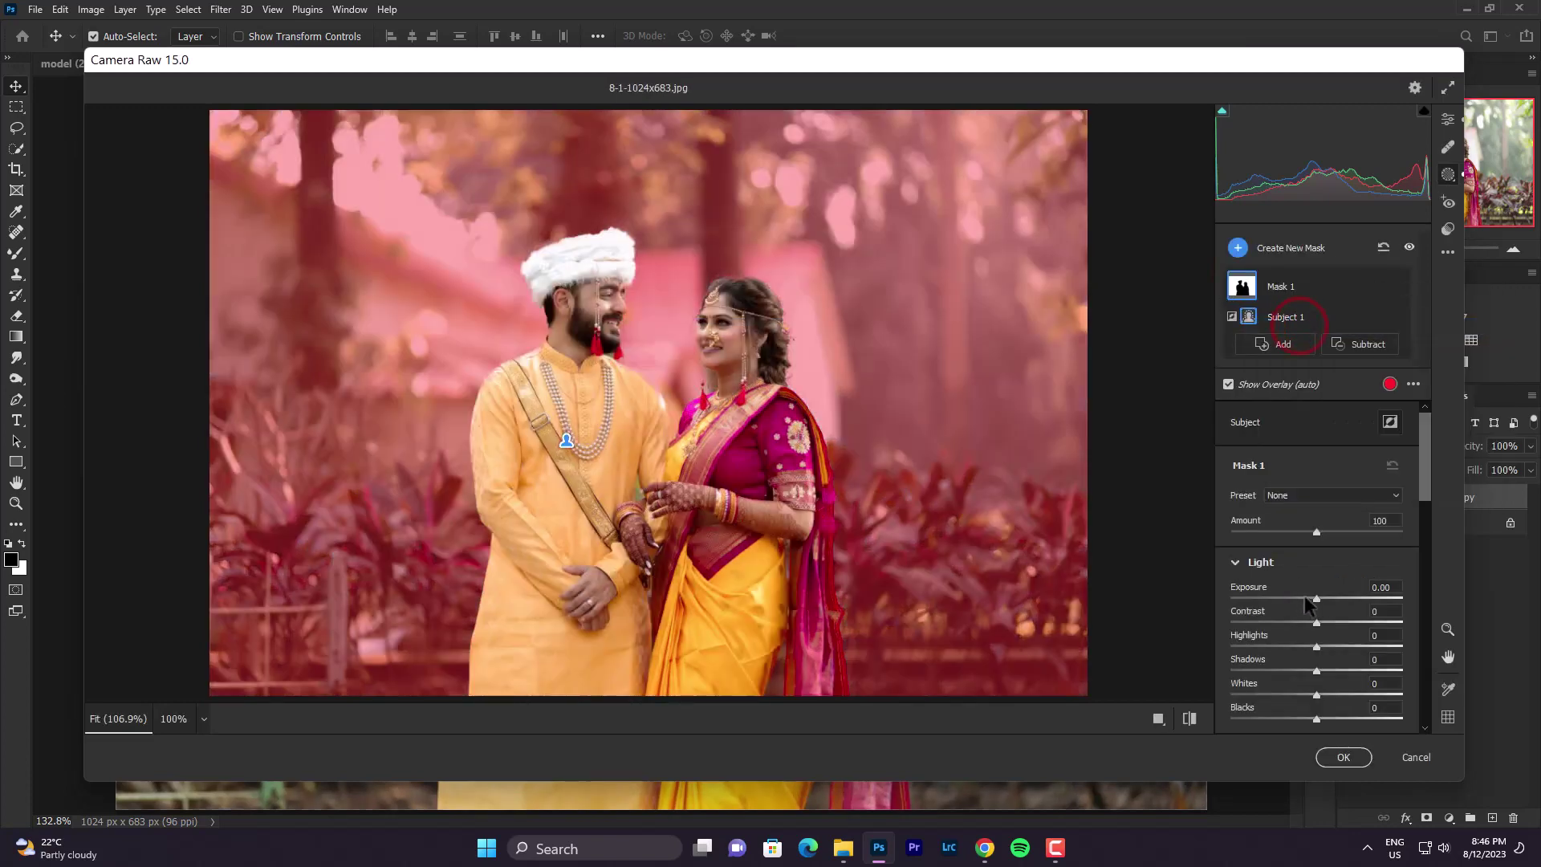
drag(1317, 598, 1334, 623)
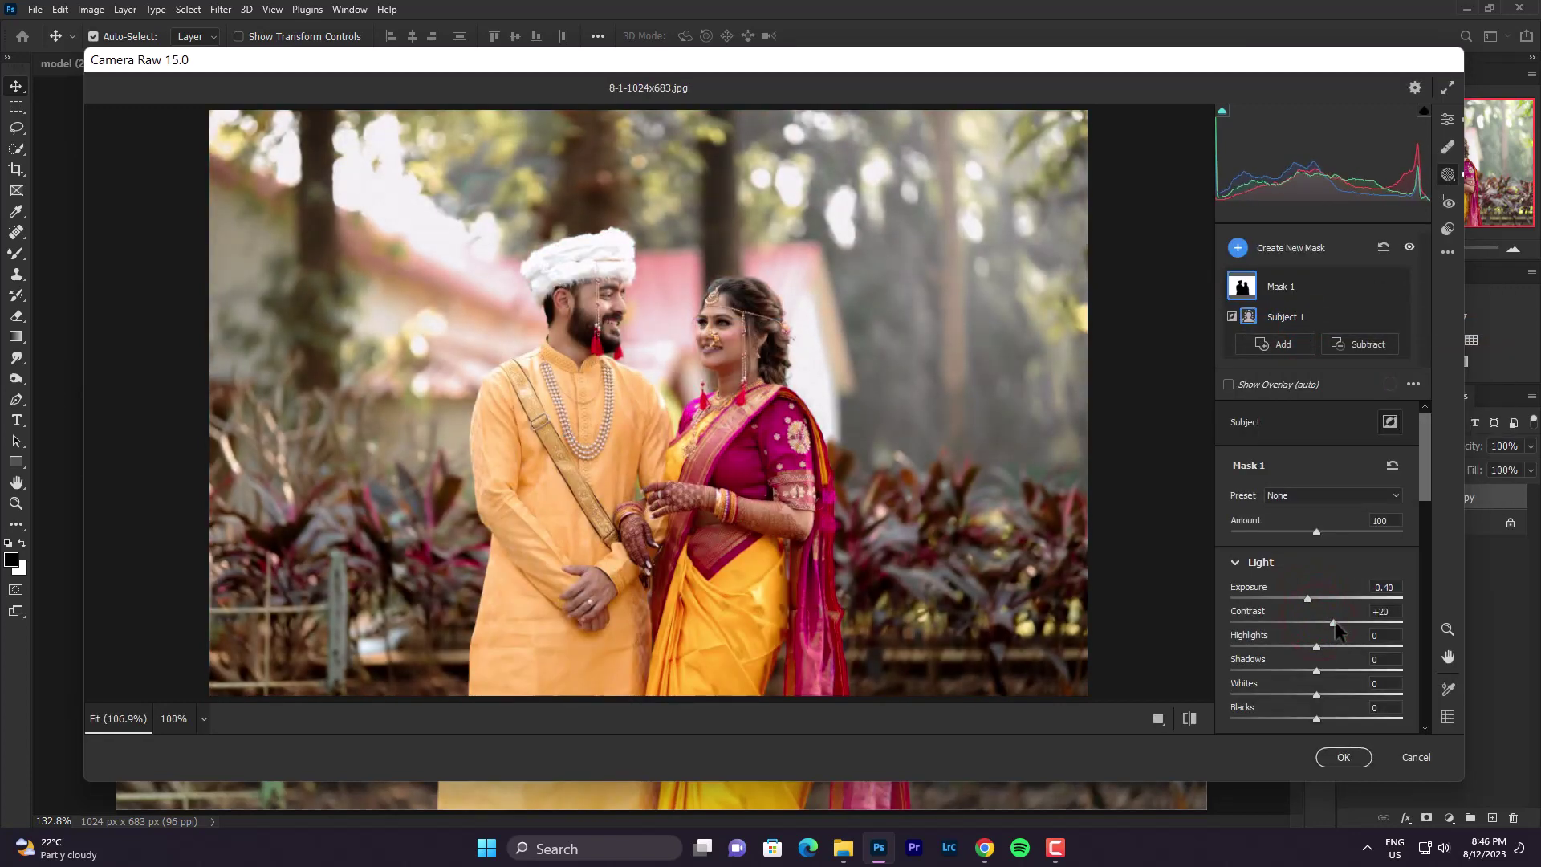
- Add an inverted radial gradient around the couple, lower the surroundings' light, and apply the grade
click(1289, 254)
click(1345, 425)
drag(638, 418, 929, 643)
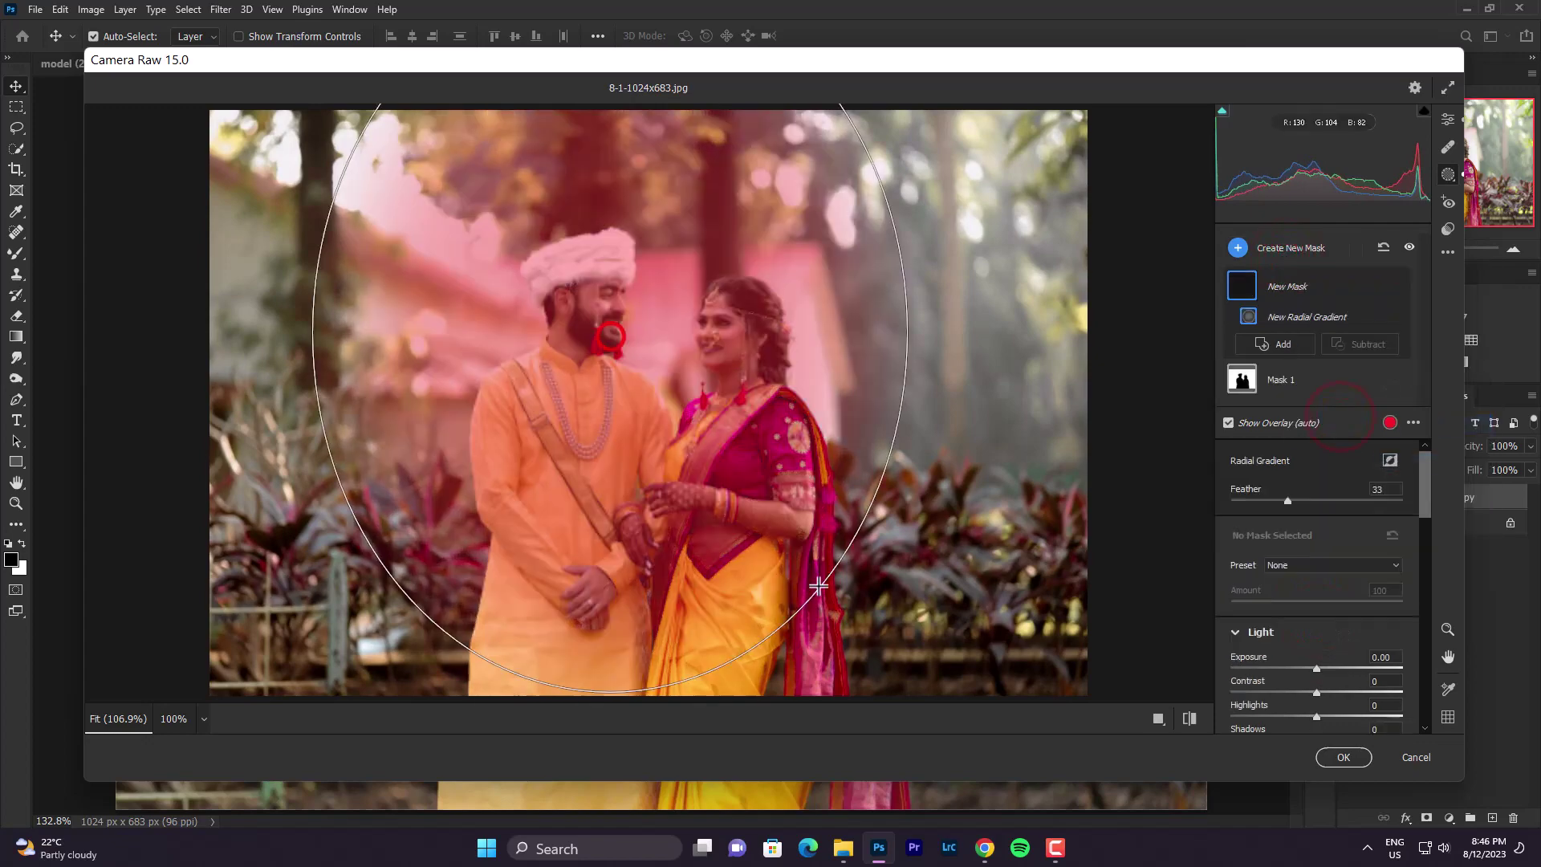
right_click(698, 265)
right_click(1243, 286)
click(1288, 325)
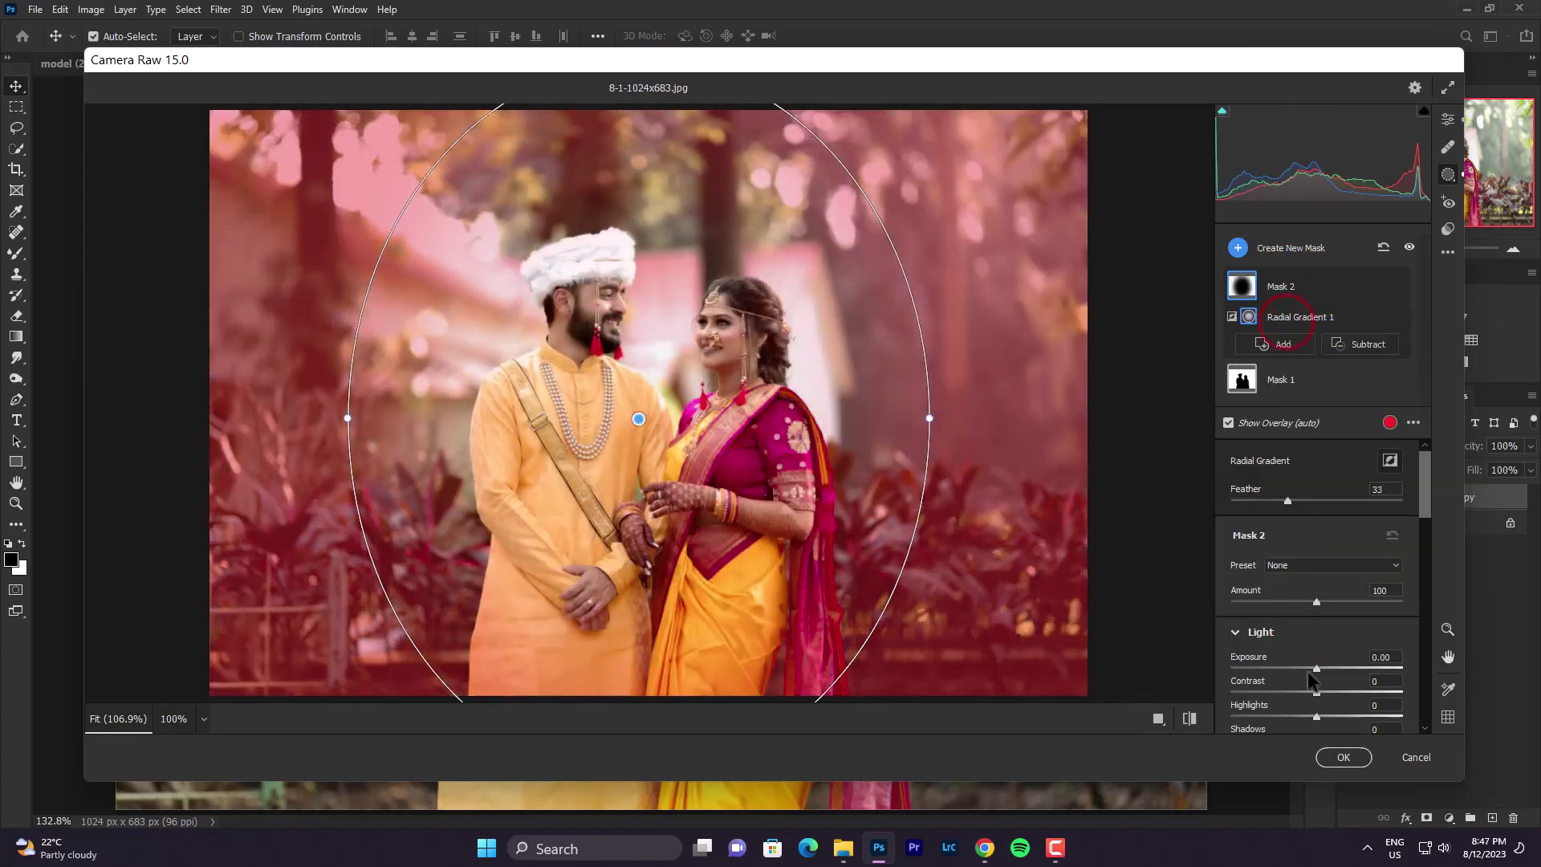
drag(1316, 668, 1325, 668)
click(1344, 757)
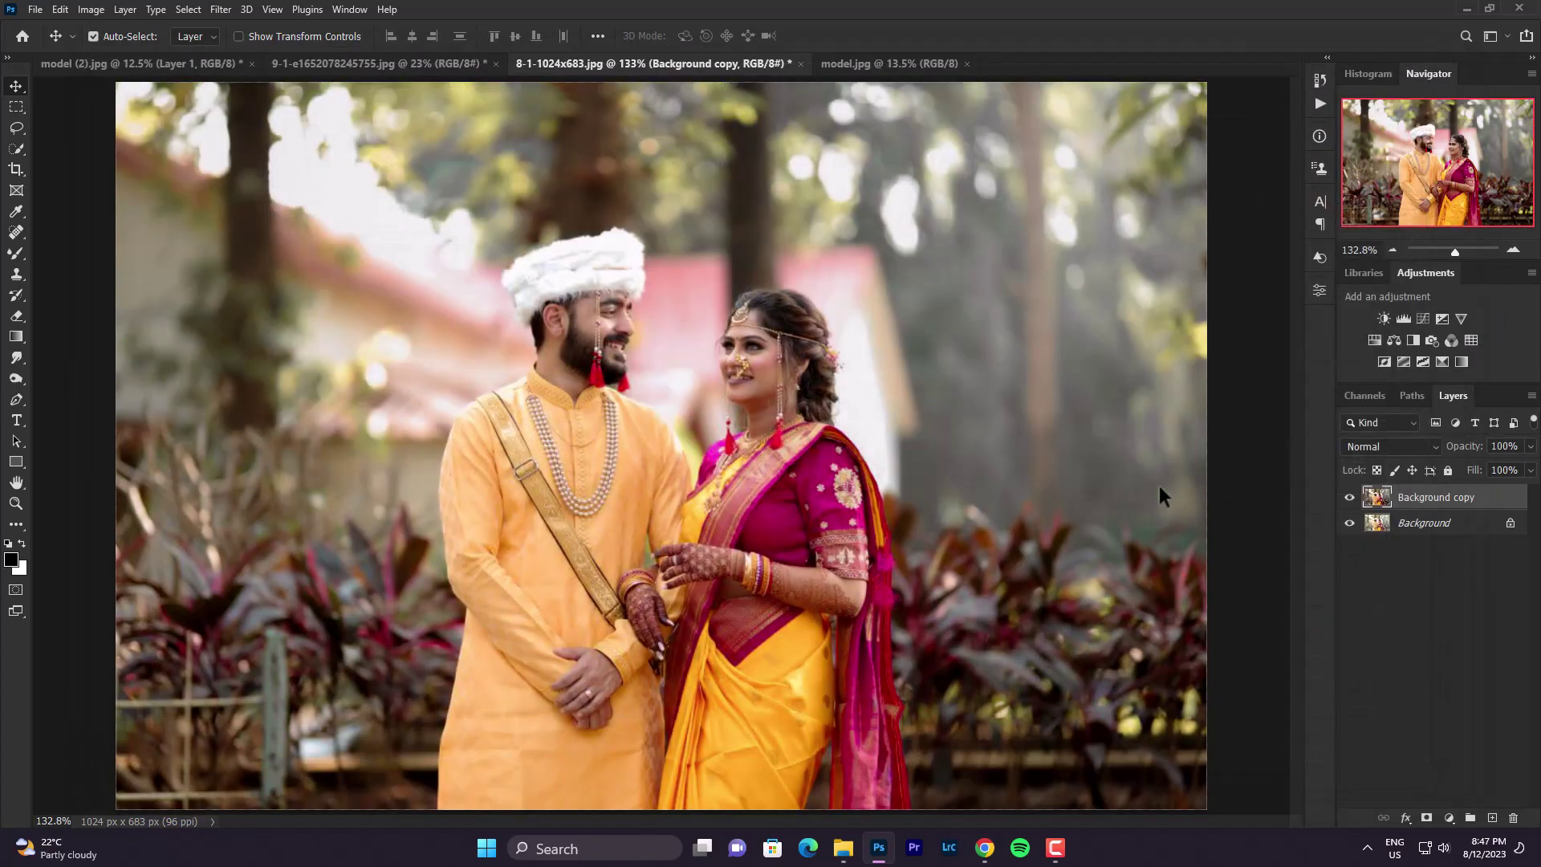
- Hide the wedding grade and duplicate model.jpg's Background layer, closing Camera Raw unchanged
click(1349, 497)
click(856, 68)
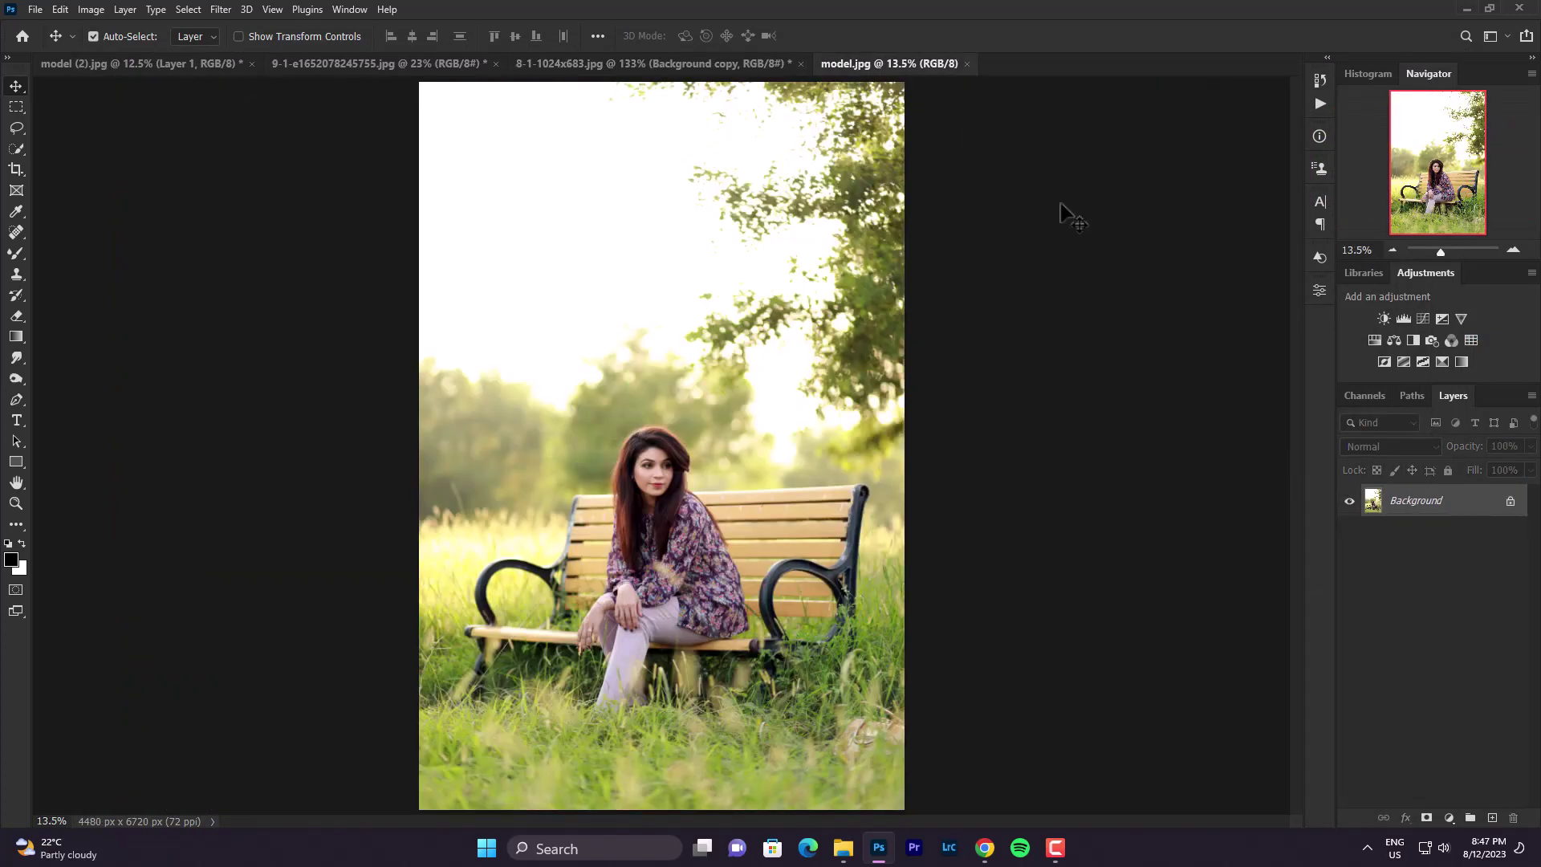
drag(1417, 500, 1493, 816)
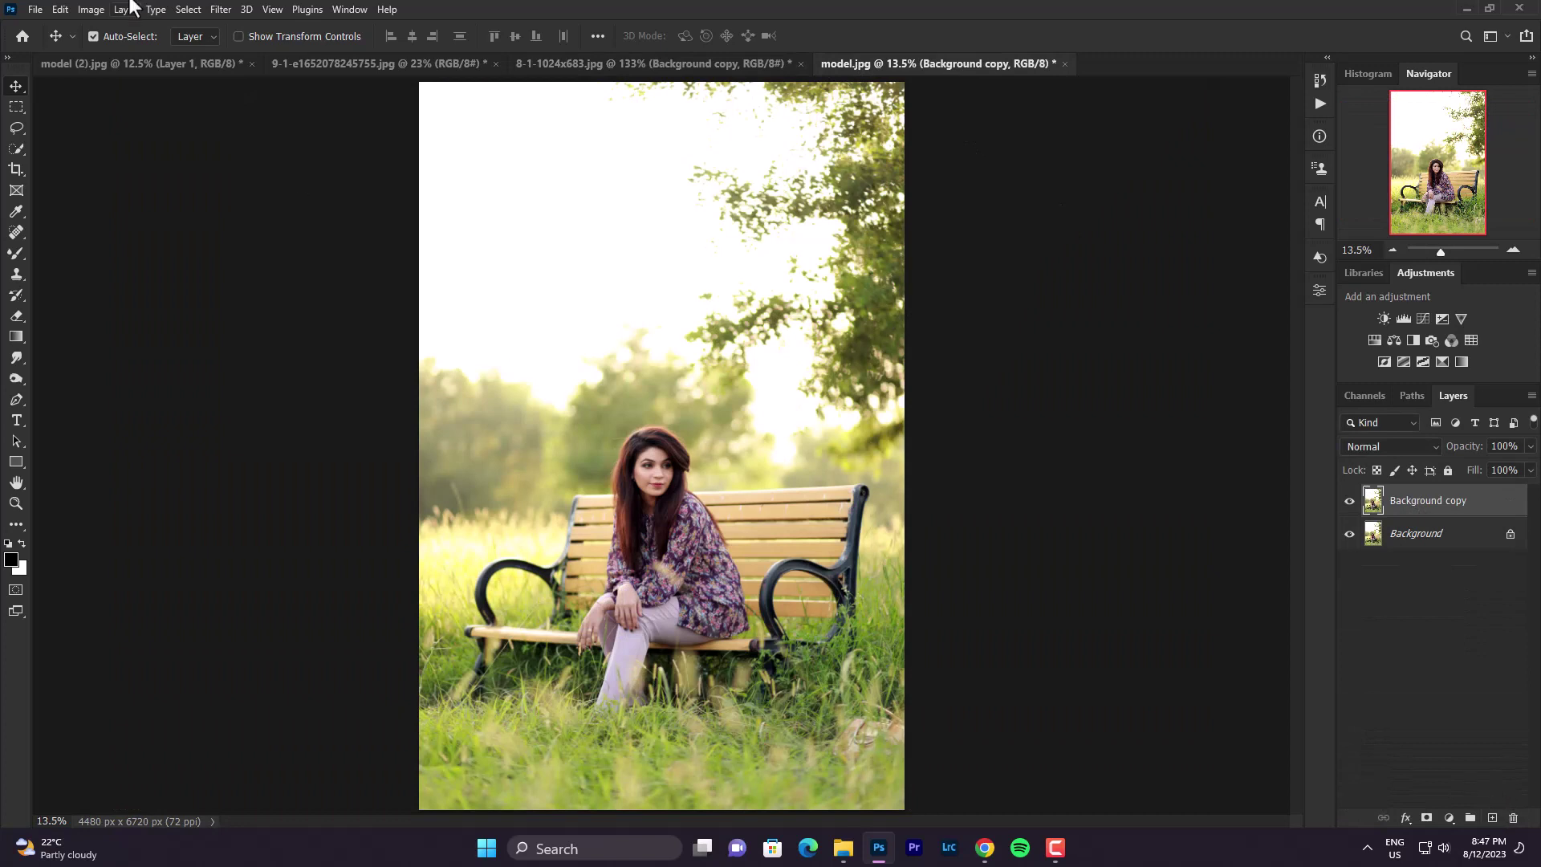
click(221, 9)
click(271, 166)
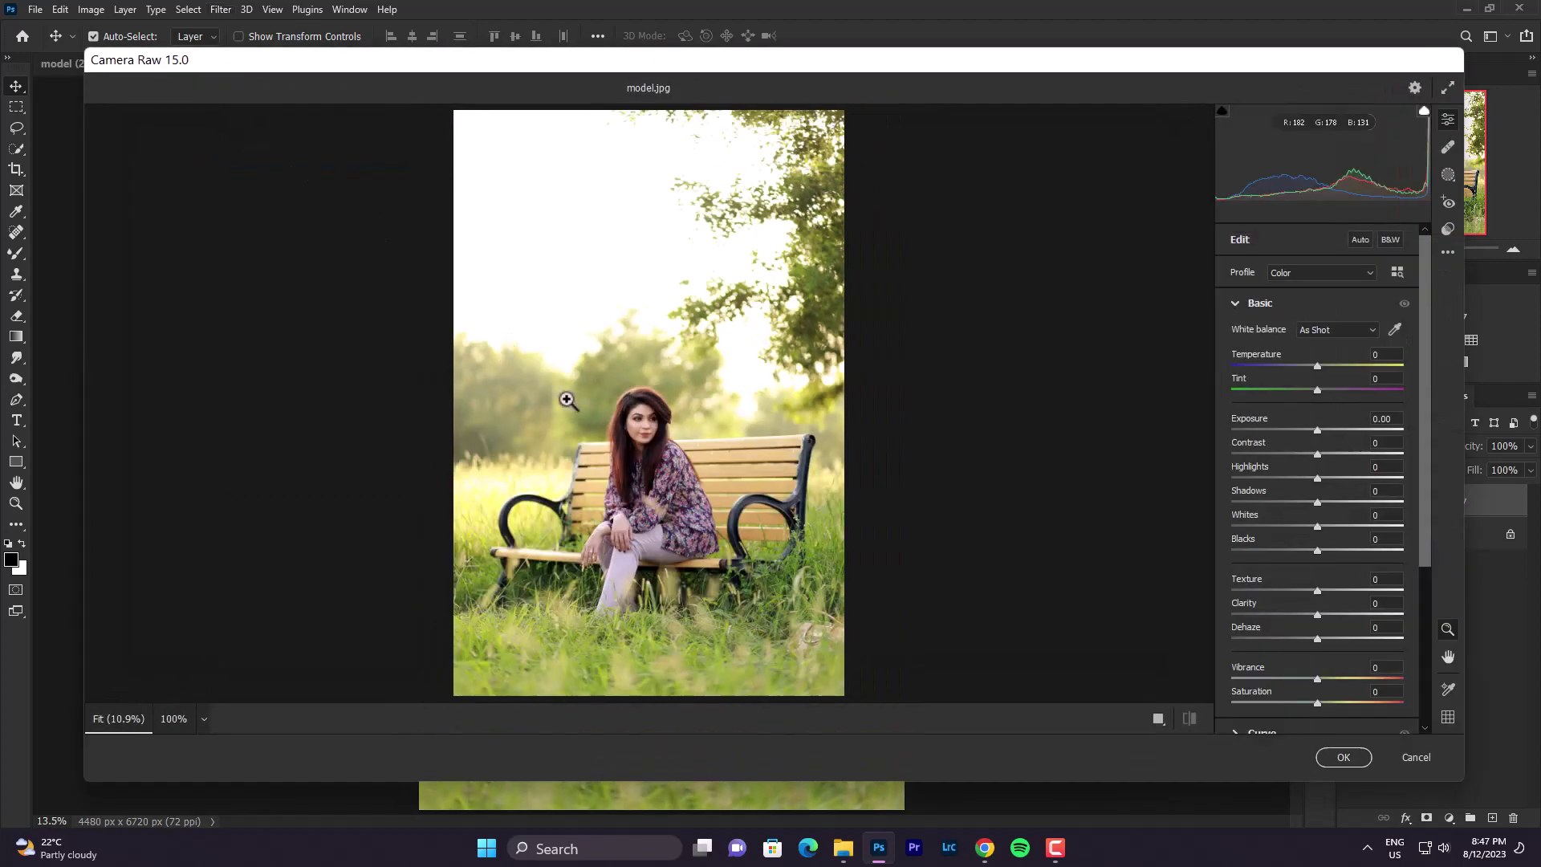
click(1342, 757)
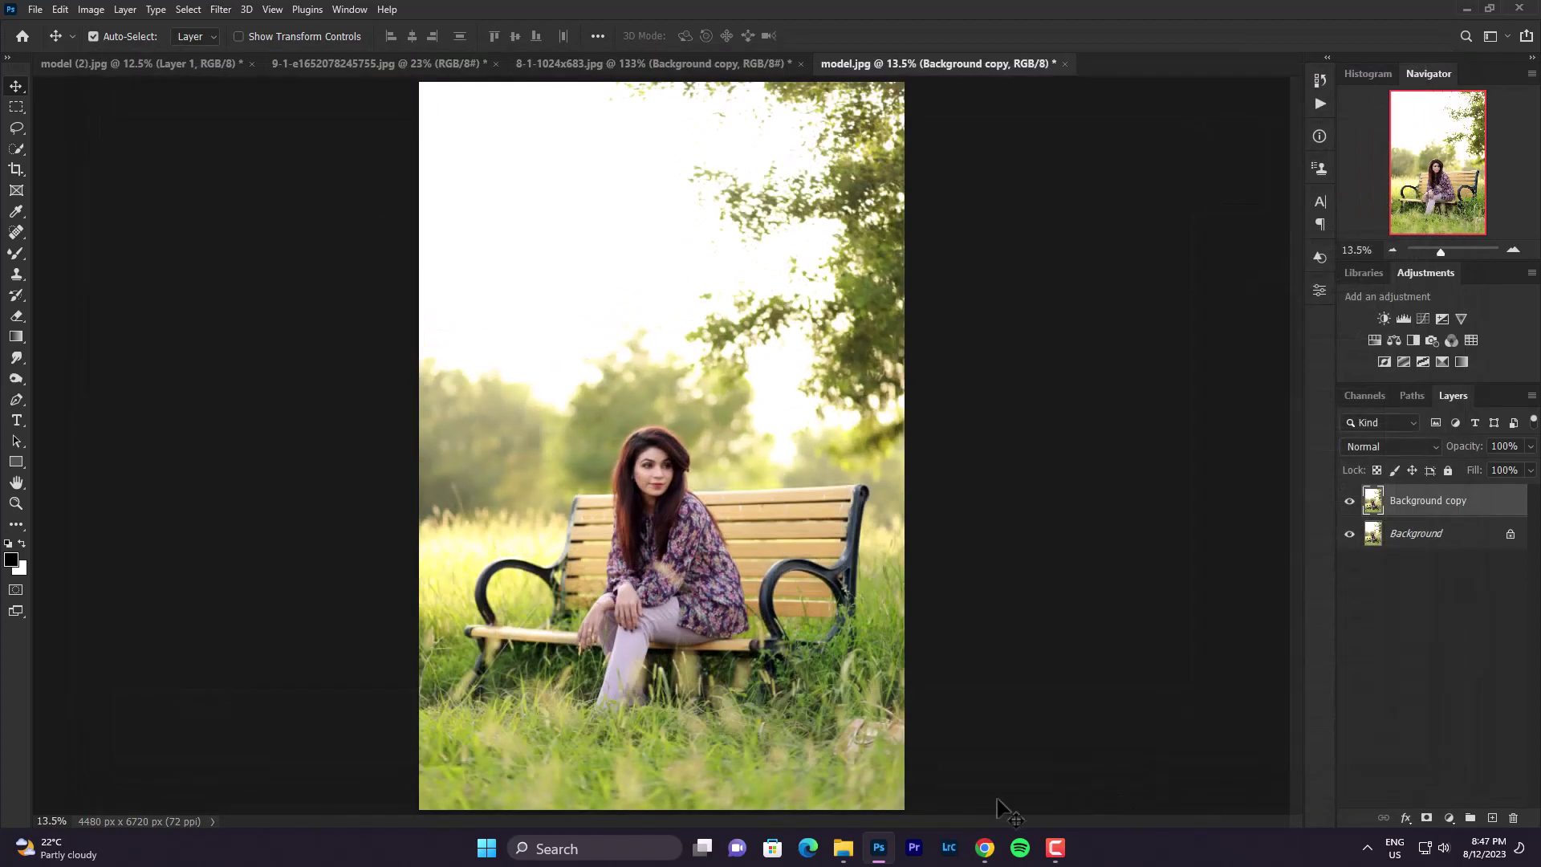
- Drag the 'dark brown effect preset' file from its folder into Photoshop
click(843, 849)
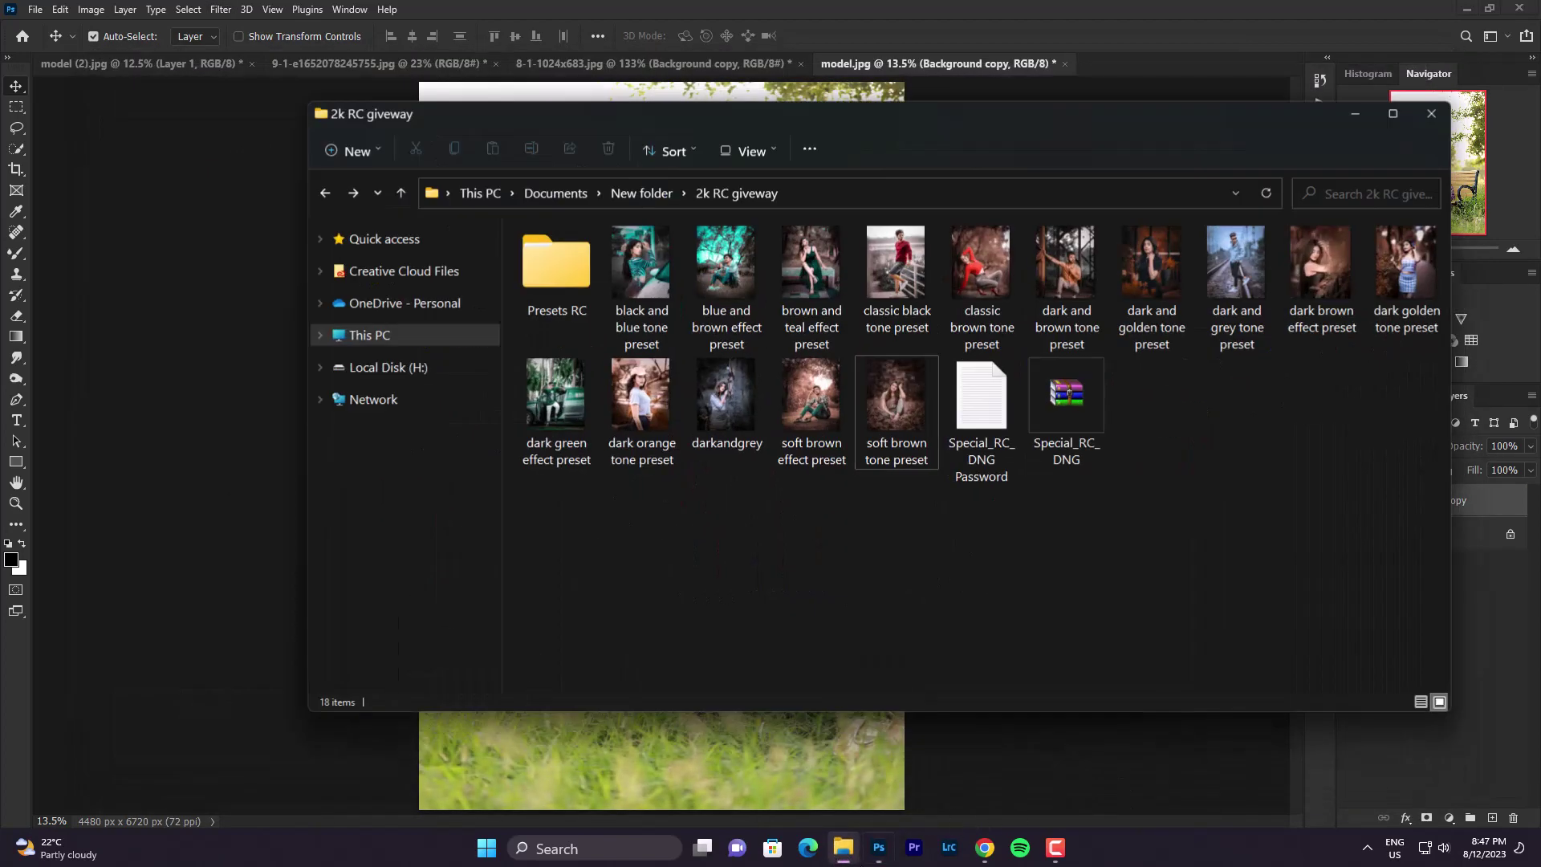
click(1328, 287)
drag(1181, 57, 1179, 60)
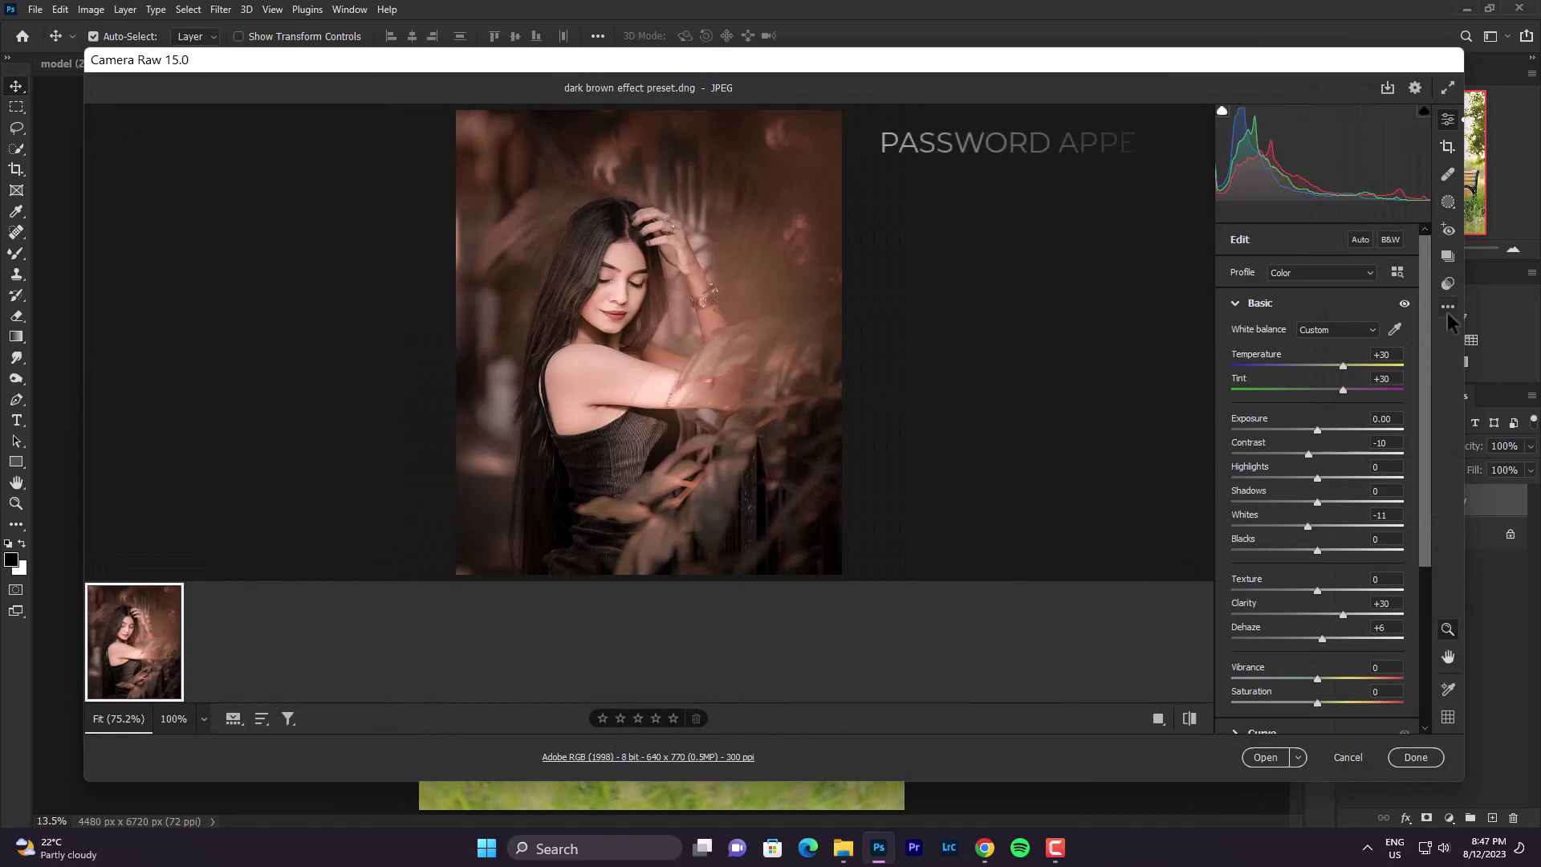
- Copy the dark brown preset's edit settings and cancel its Camera Raw window
click(1448, 307)
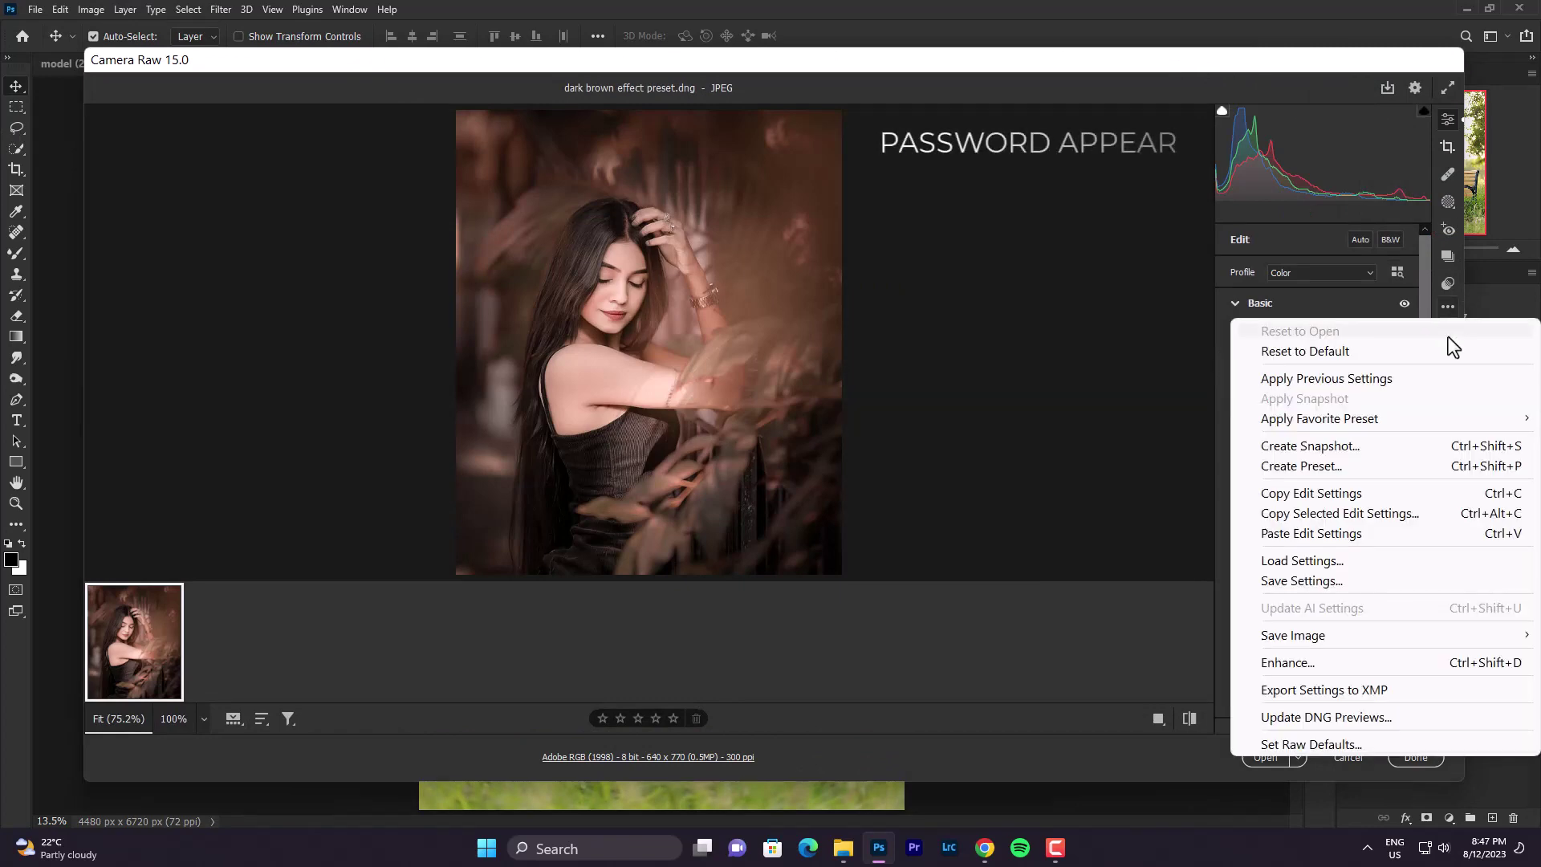
click(1291, 491)
click(1350, 758)
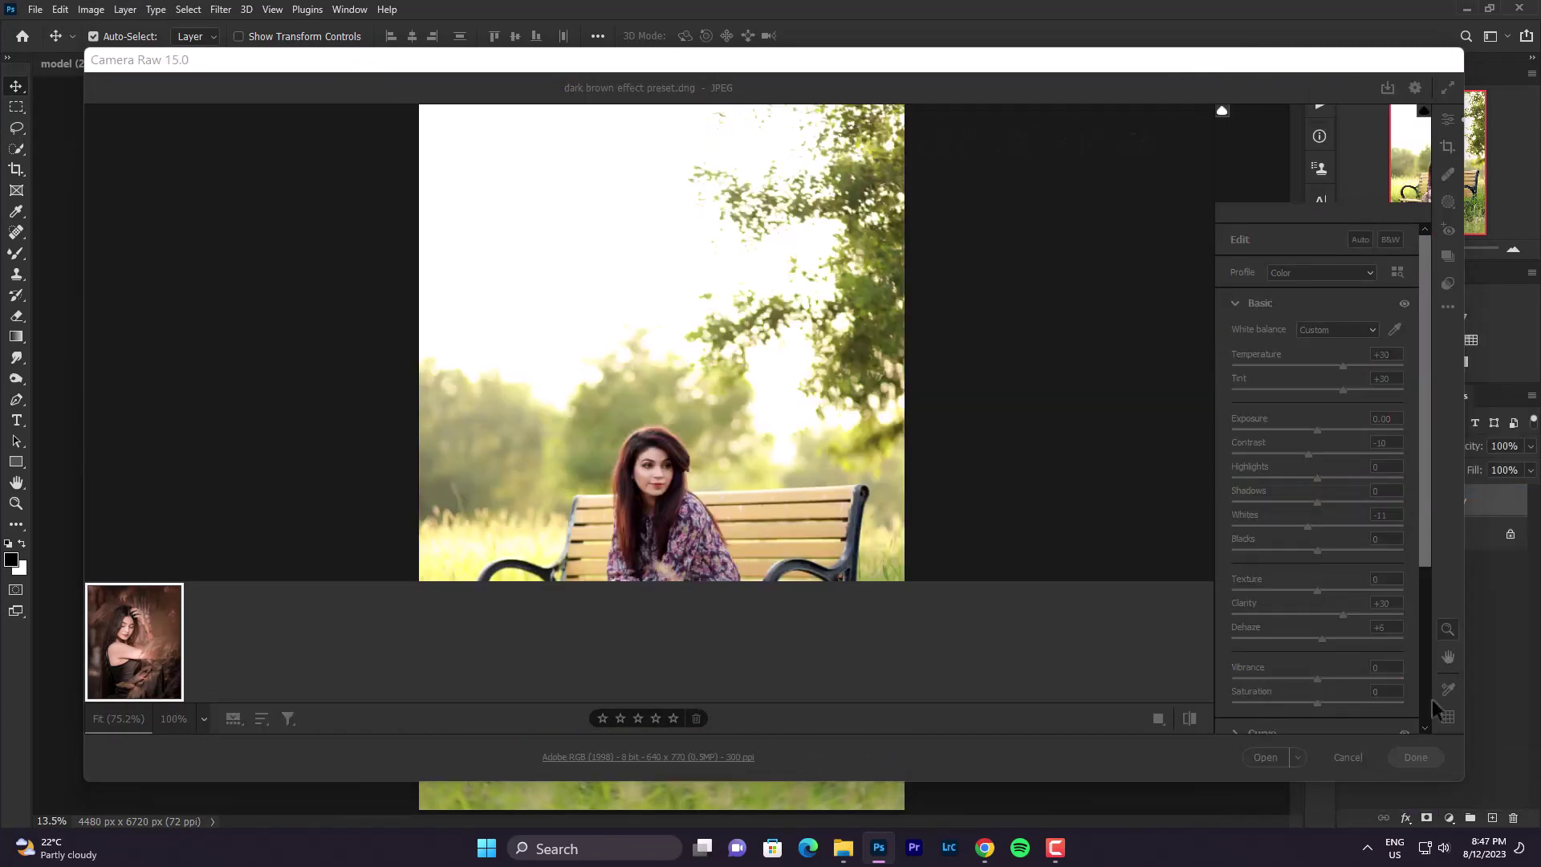
- Paste the copied brown edit settings onto the bench photo copy in Camera Raw Filter
click(220, 9)
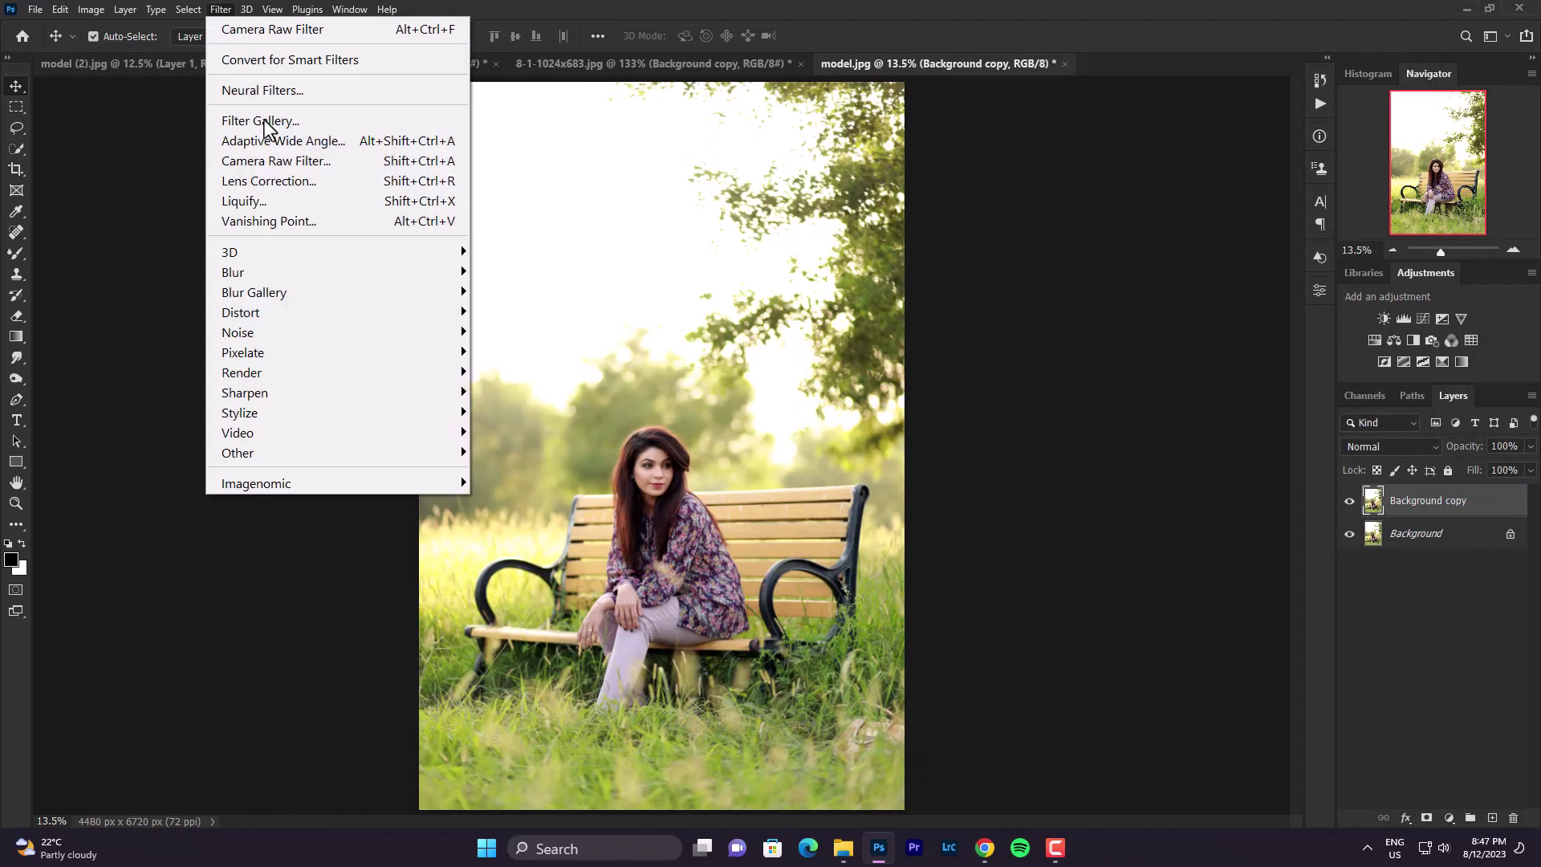
click(369, 166)
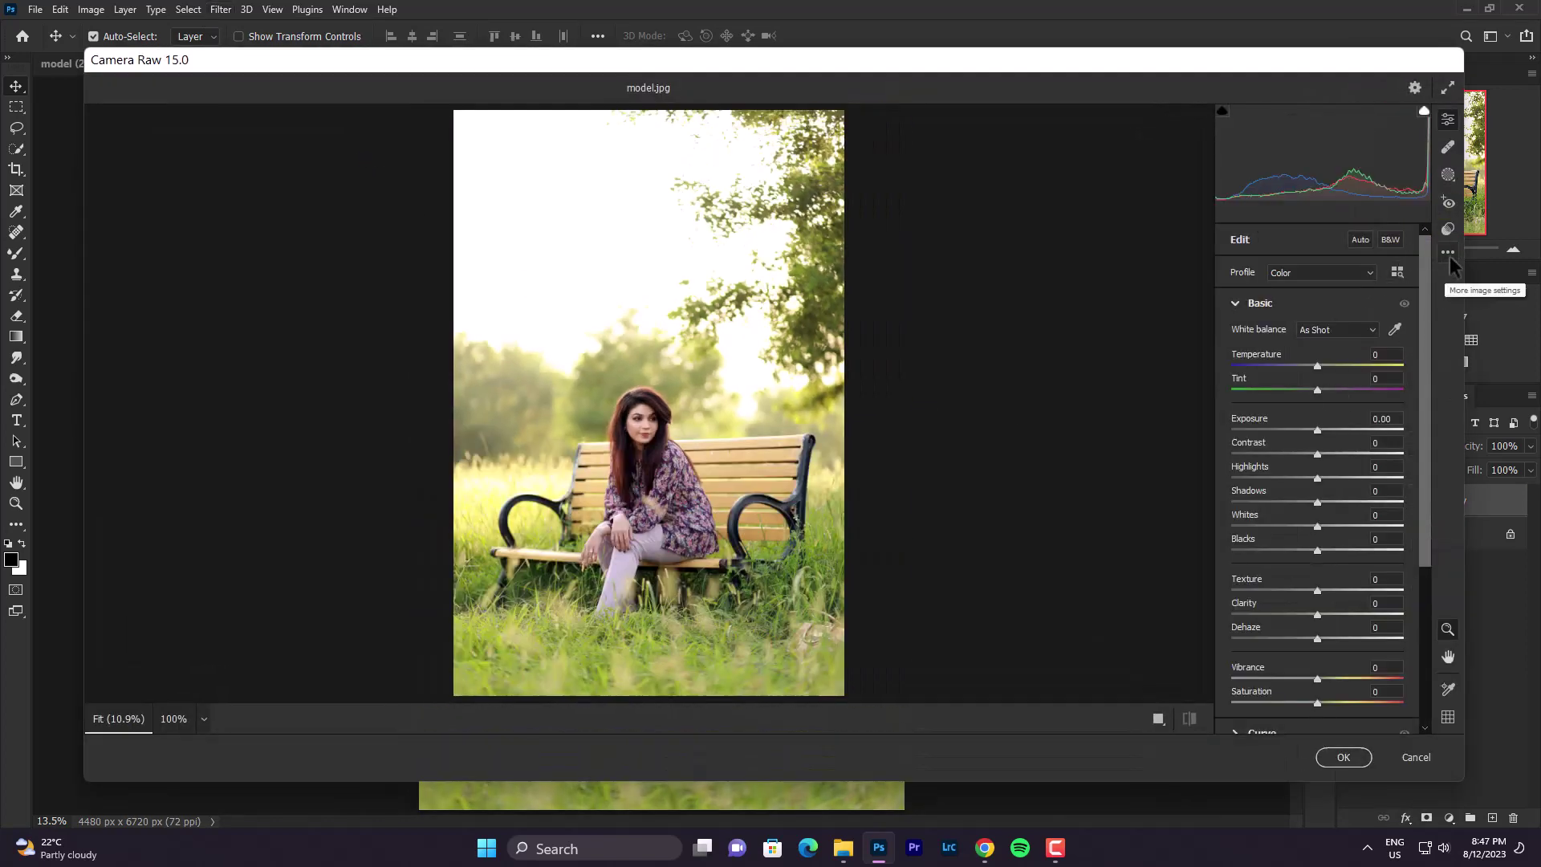
click(1450, 253)
click(1308, 437)
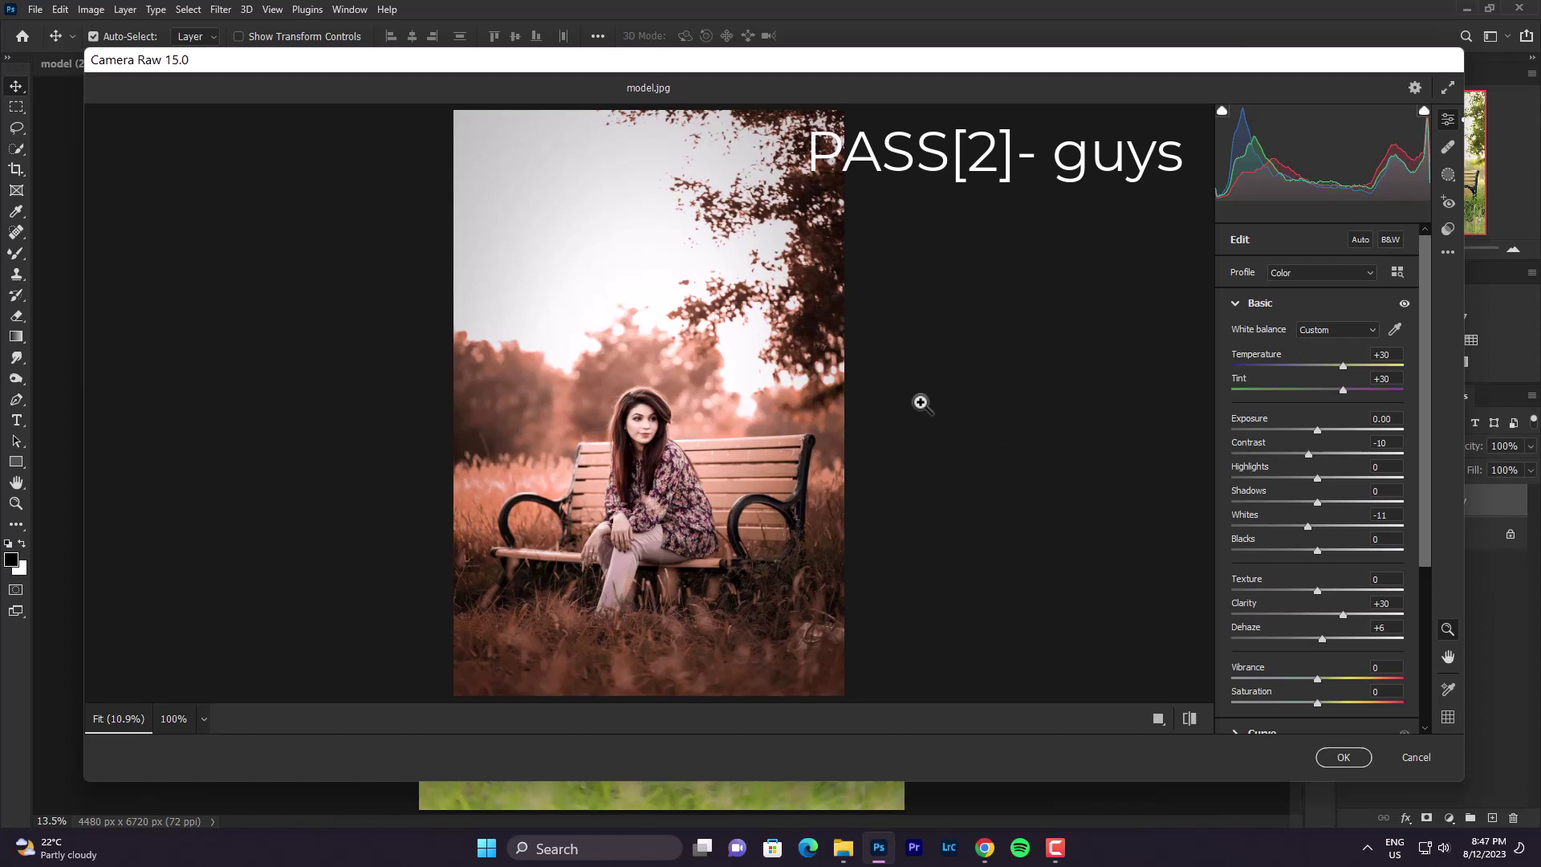
click(1259, 306)
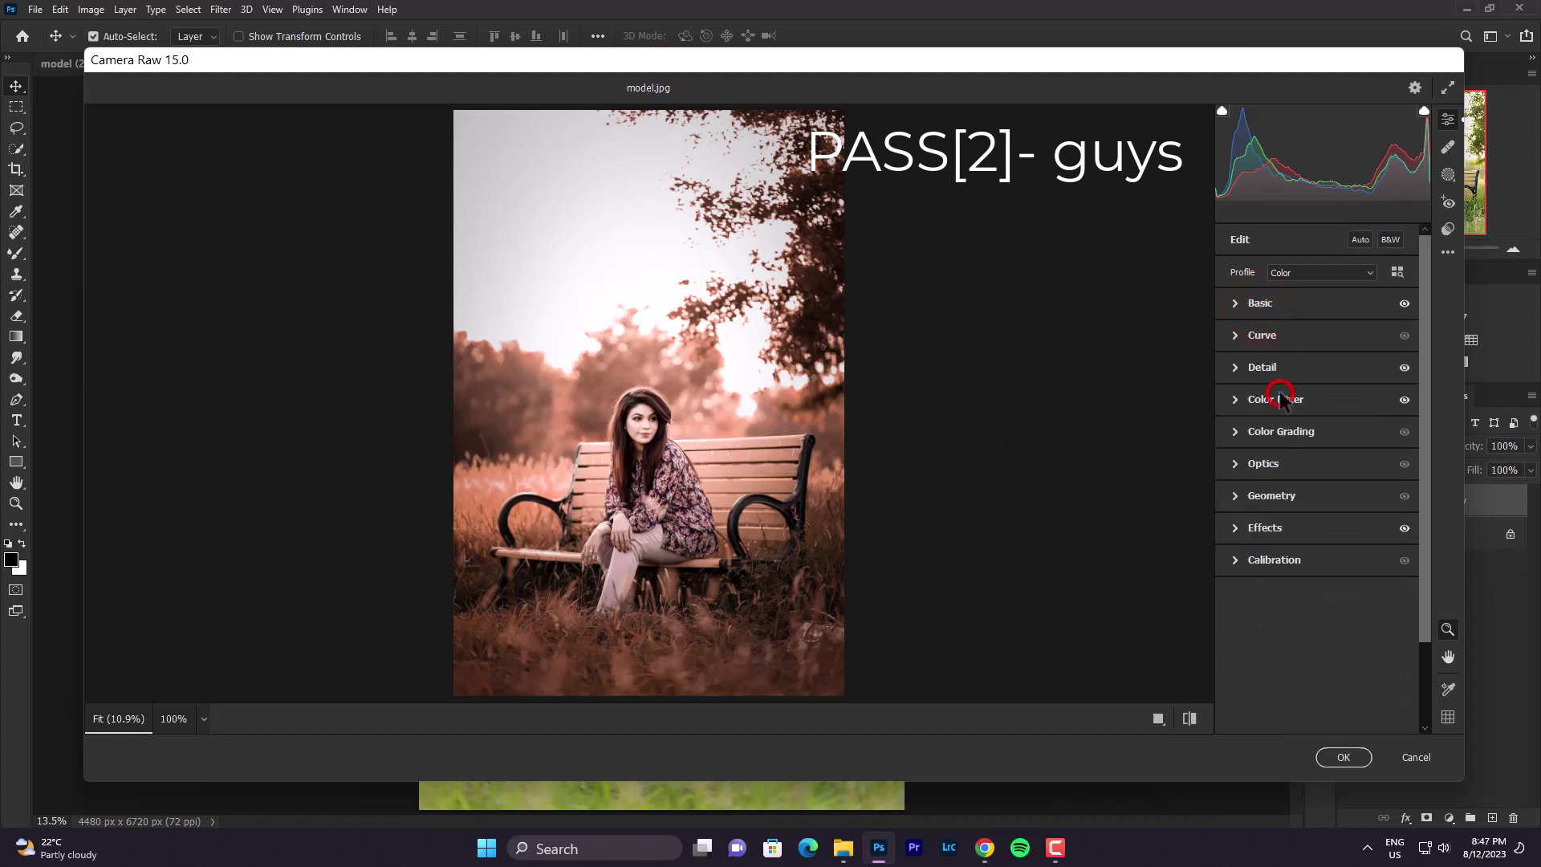
- Shift the Yellows hue to -65 and reduce Yellows saturation in the Color Mixer
click(1278, 399)
drag(1244, 544, 1262, 545)
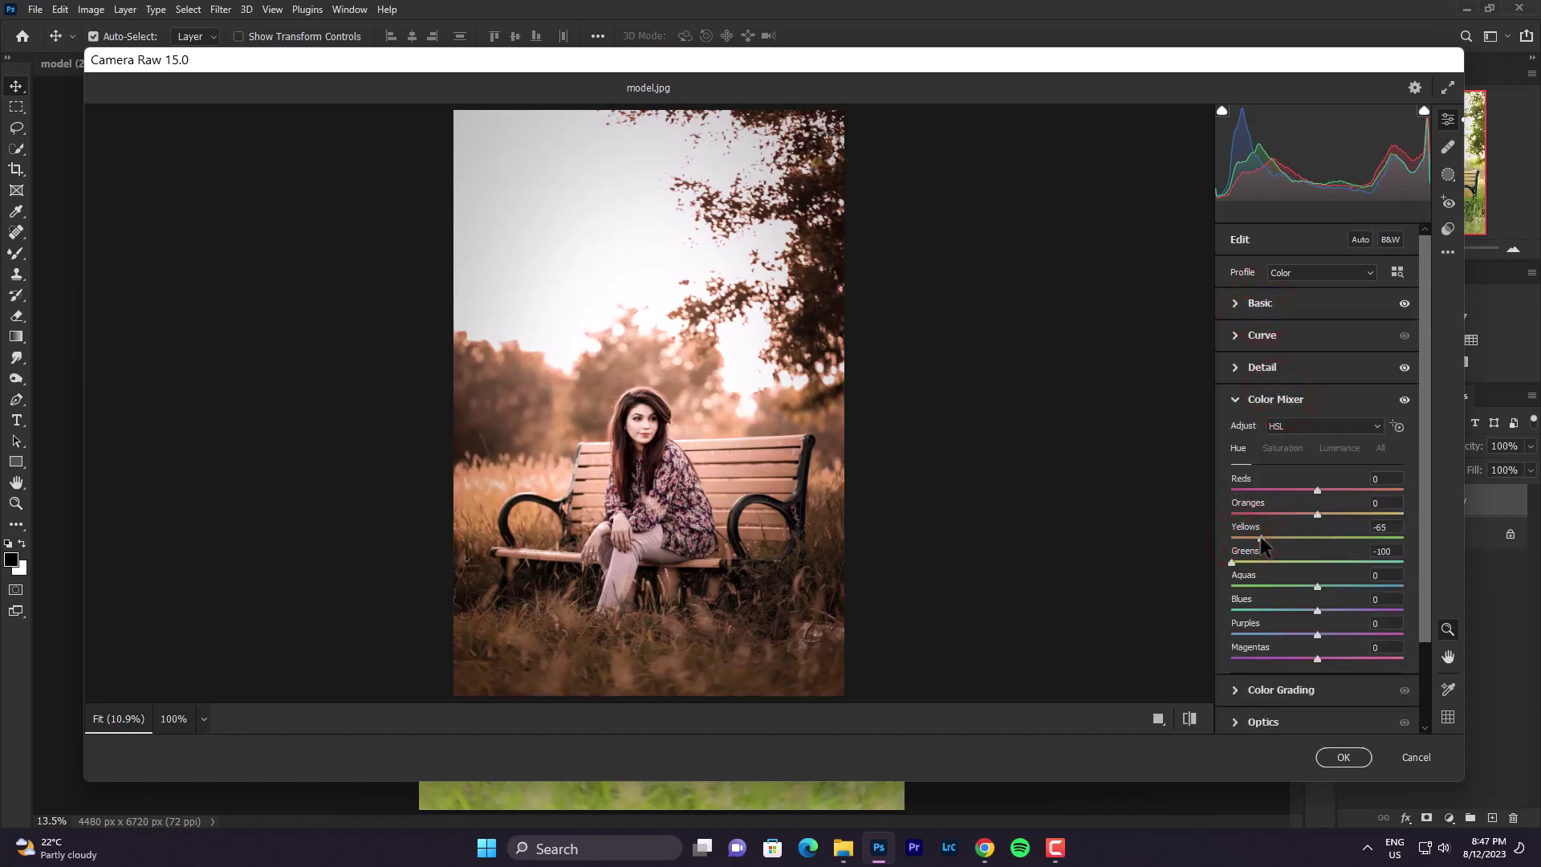
click(1285, 448)
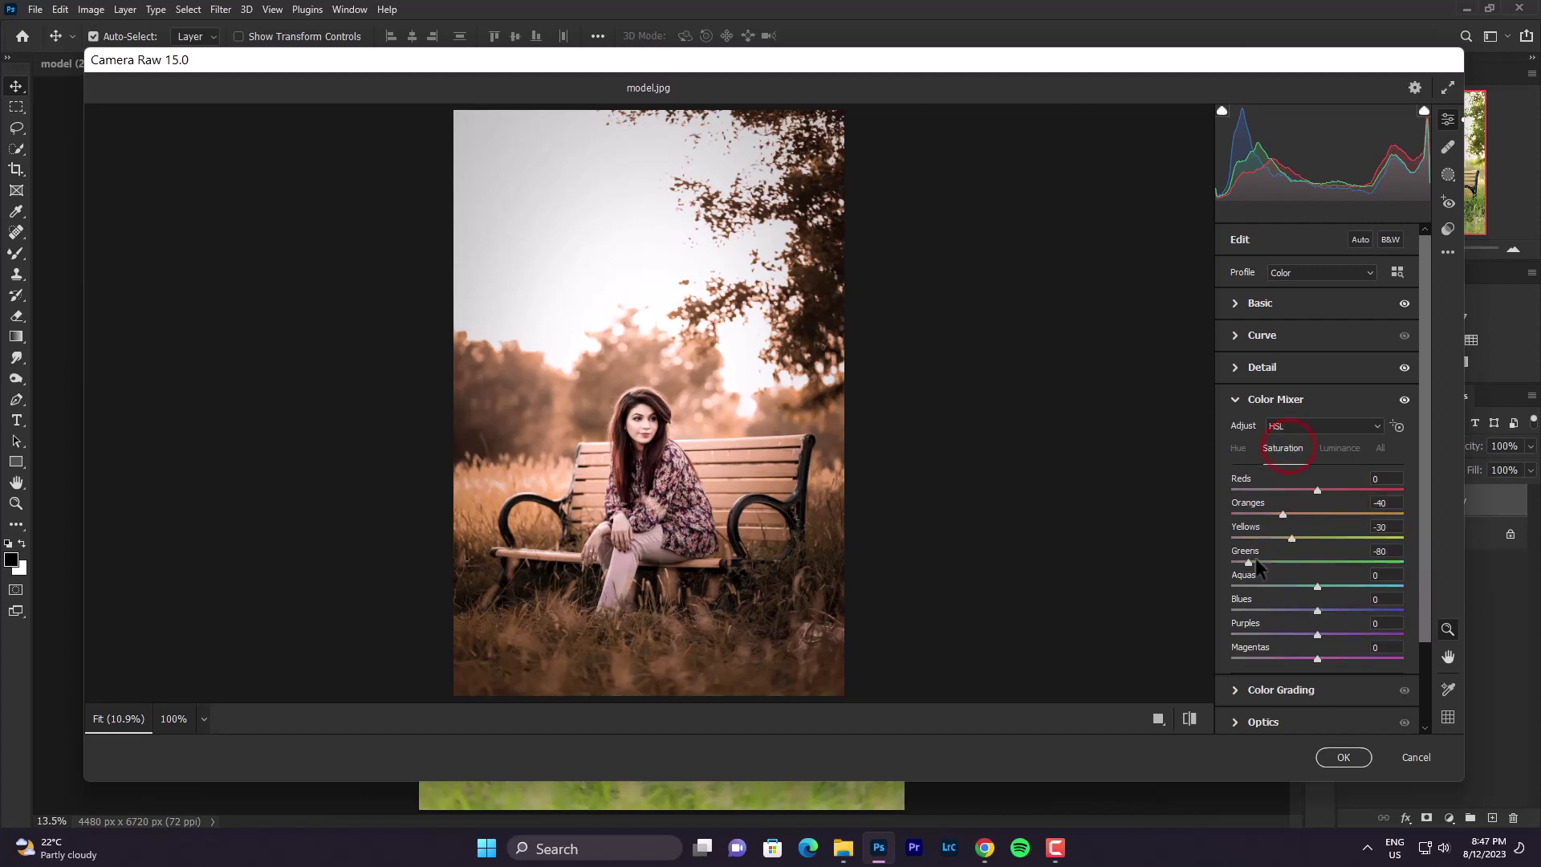
drag(1294, 541, 1280, 535)
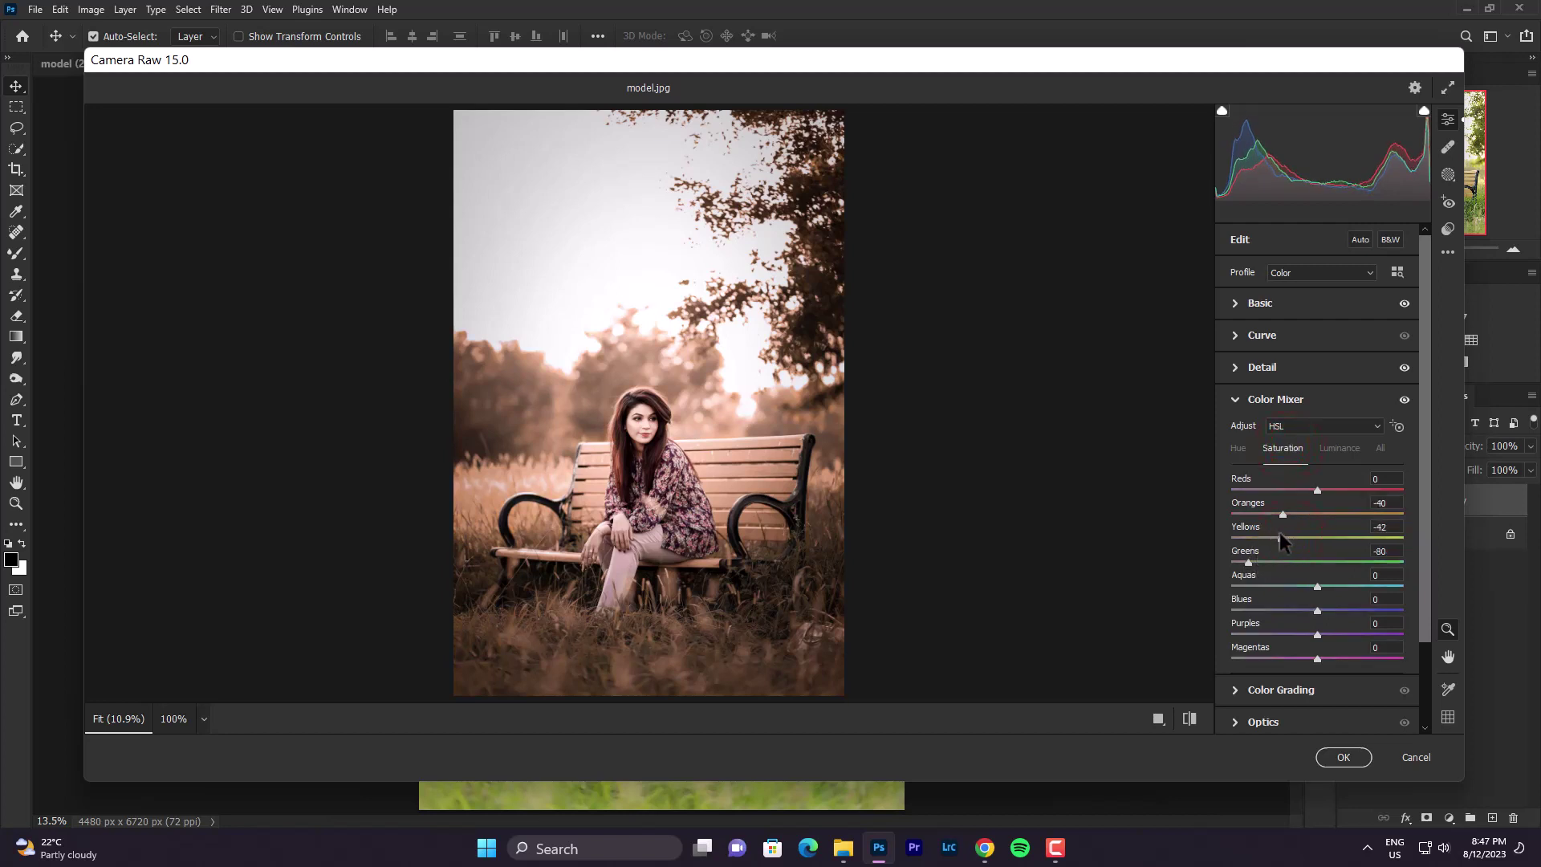
click(1275, 305)
click(1295, 300)
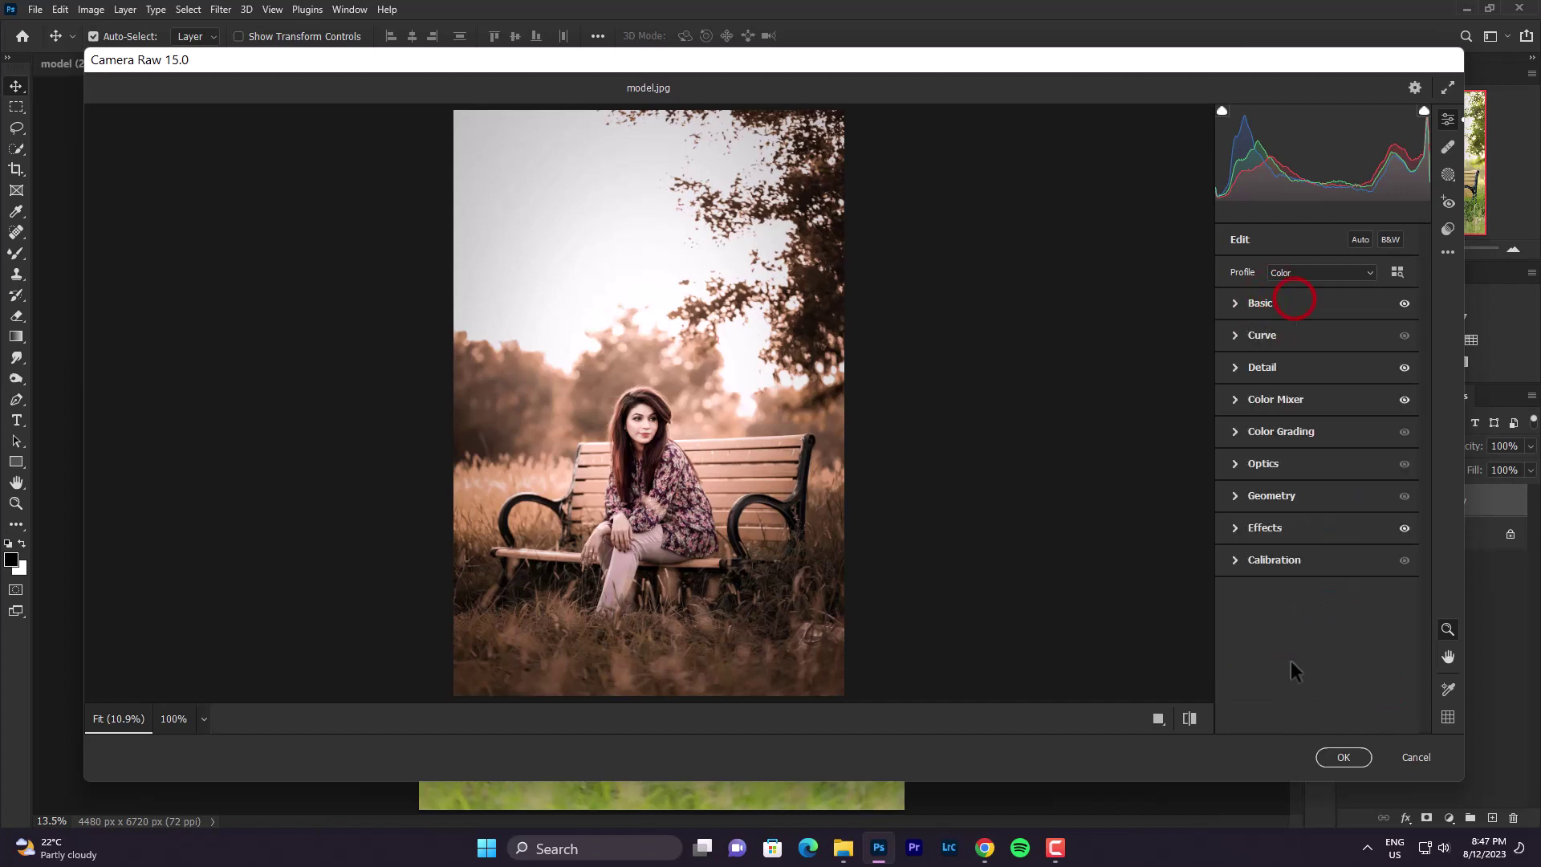
- Raise Blue Primary saturation in Calibration, resetting Green hue and Red saturation to 0
click(1285, 567)
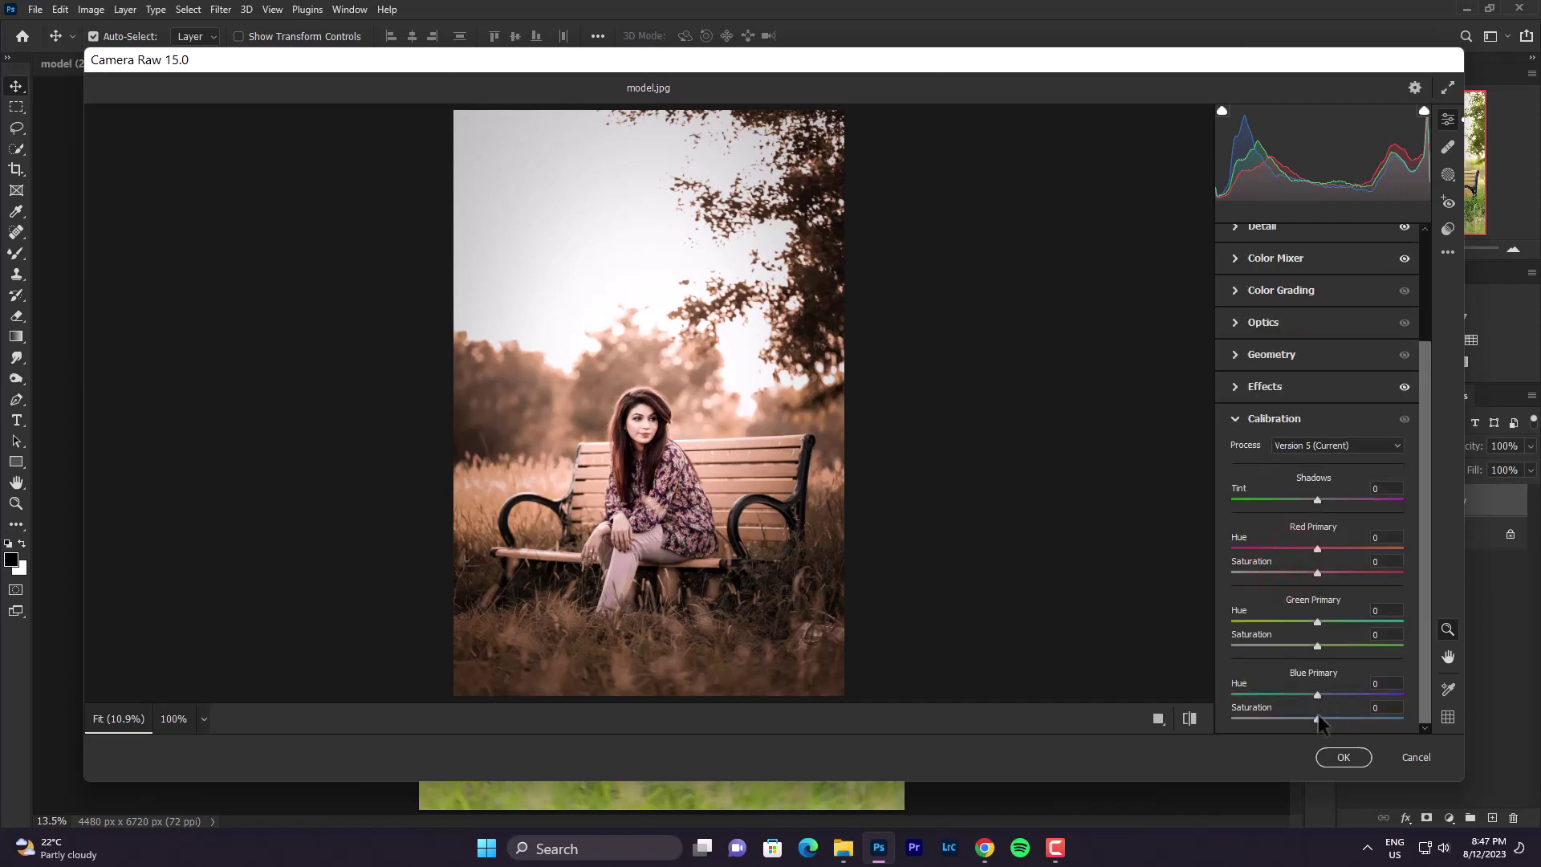
mouse_move(1318, 719)
mouse_down()
mouse_move(1380, 725)
mouse_move(1363, 723)
mouse_up()
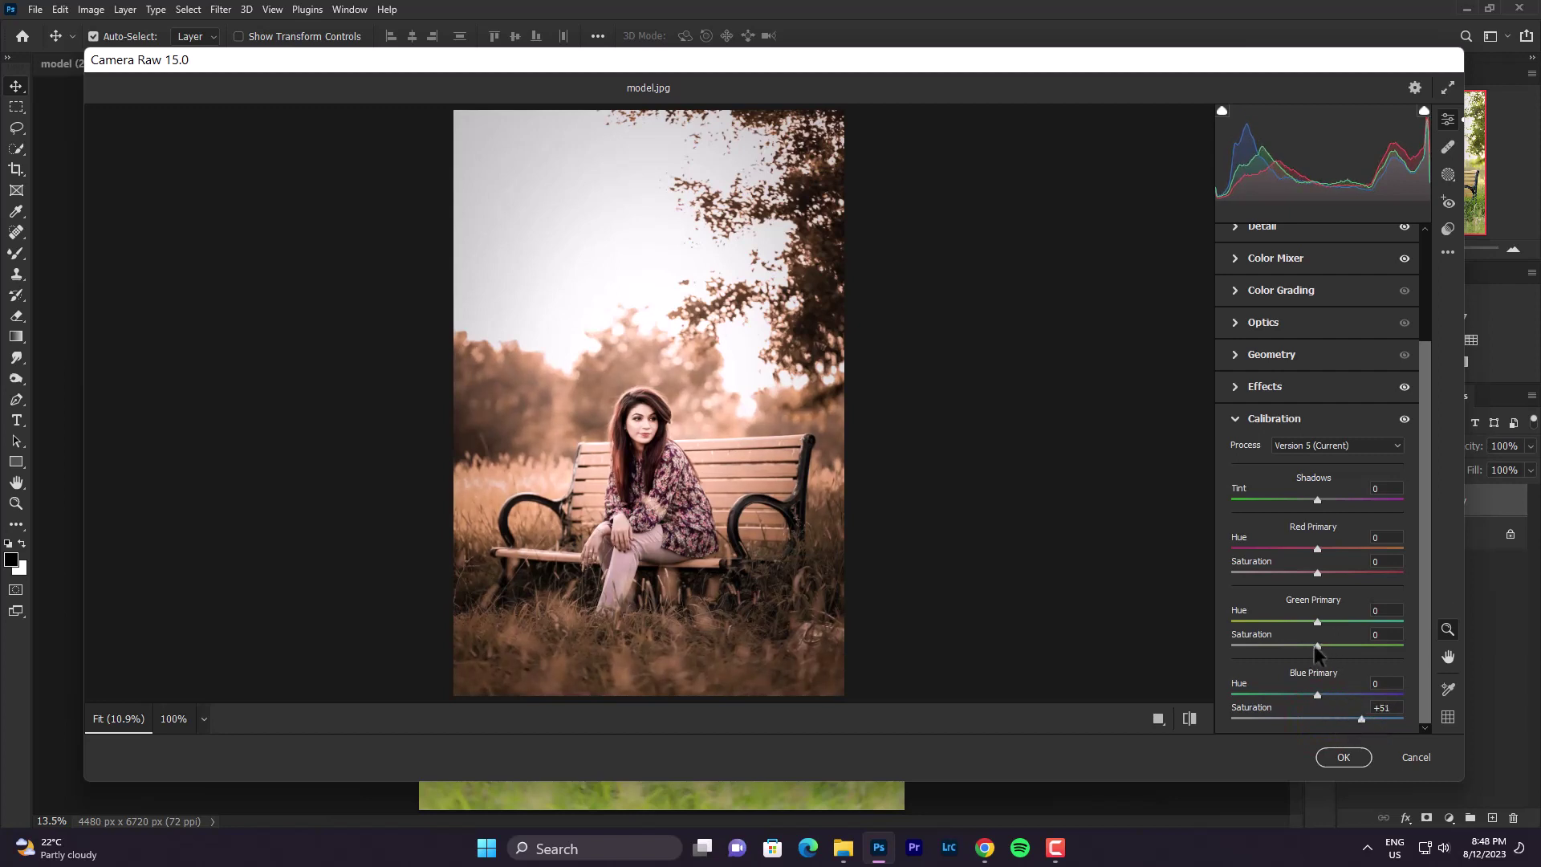
mouse_move(1302, 647)
mouse_down()
mouse_move(1302, 622)
mouse_move(1311, 636)
mouse_up()
double_click(1315, 624)
mouse_move(1317, 572)
mouse_down()
mouse_move(1338, 573)
mouse_move(1312, 572)
mouse_up()
double_click(1313, 571)
- Lower the Oranges luminance and apply the grade to the bench photo
scroll(1295, 435, up, 5)
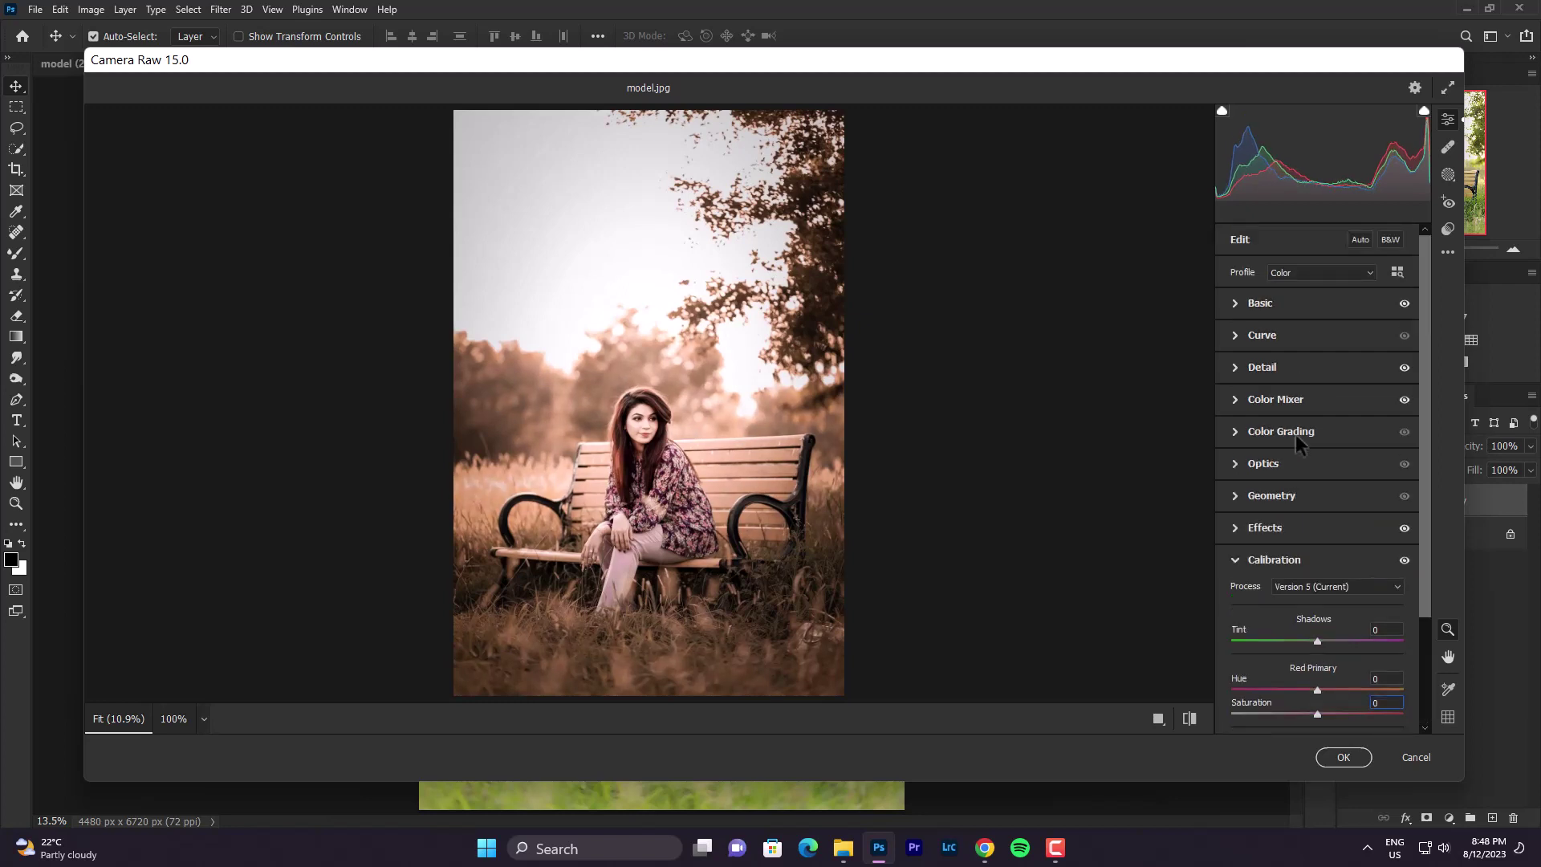
click(1304, 400)
click(1339, 448)
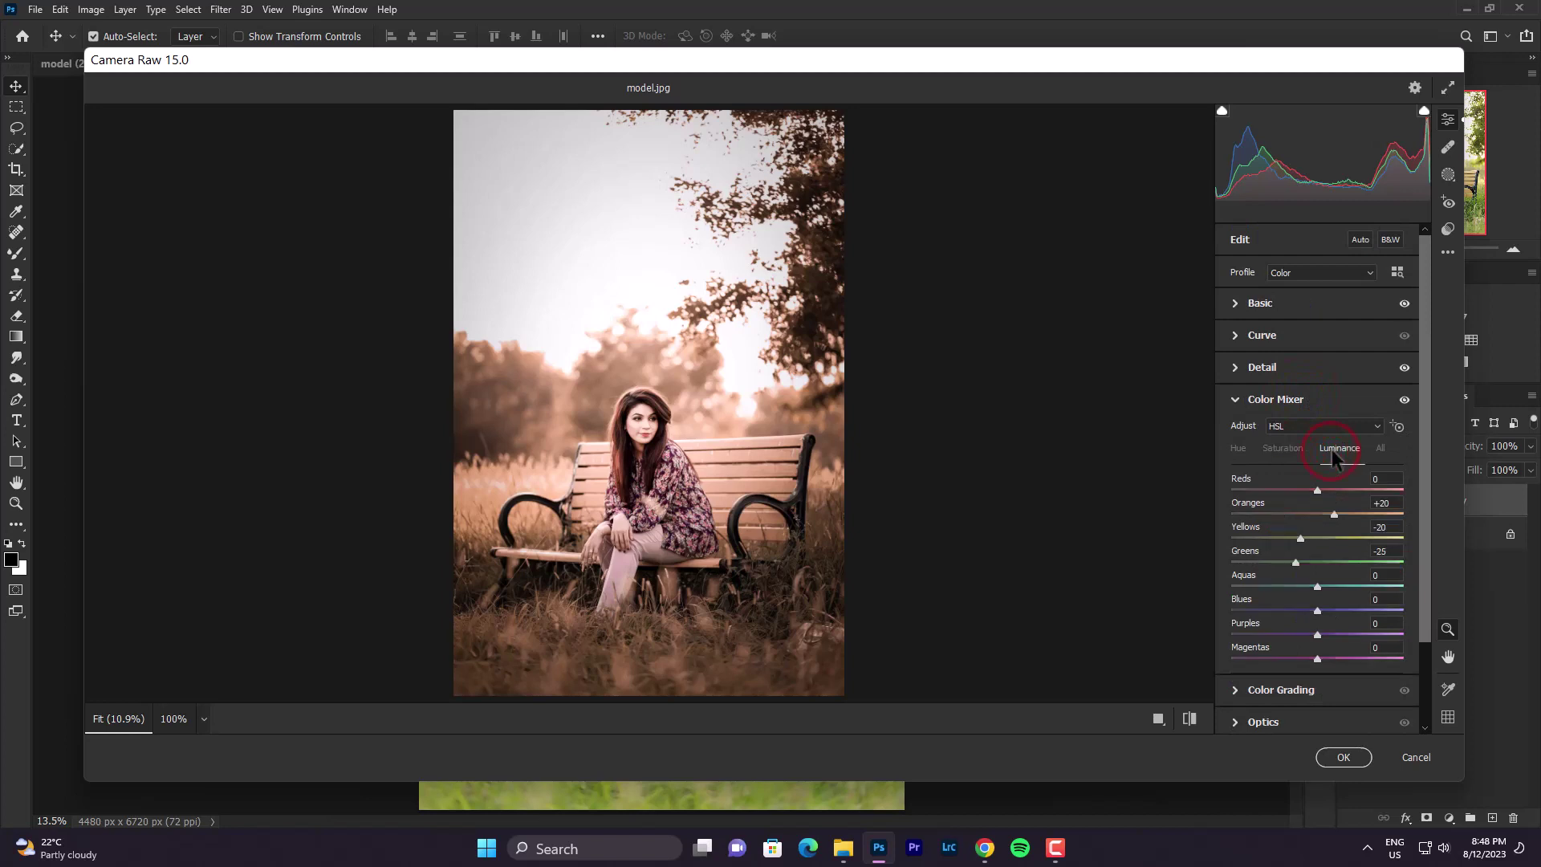
drag(1333, 513, 1320, 515)
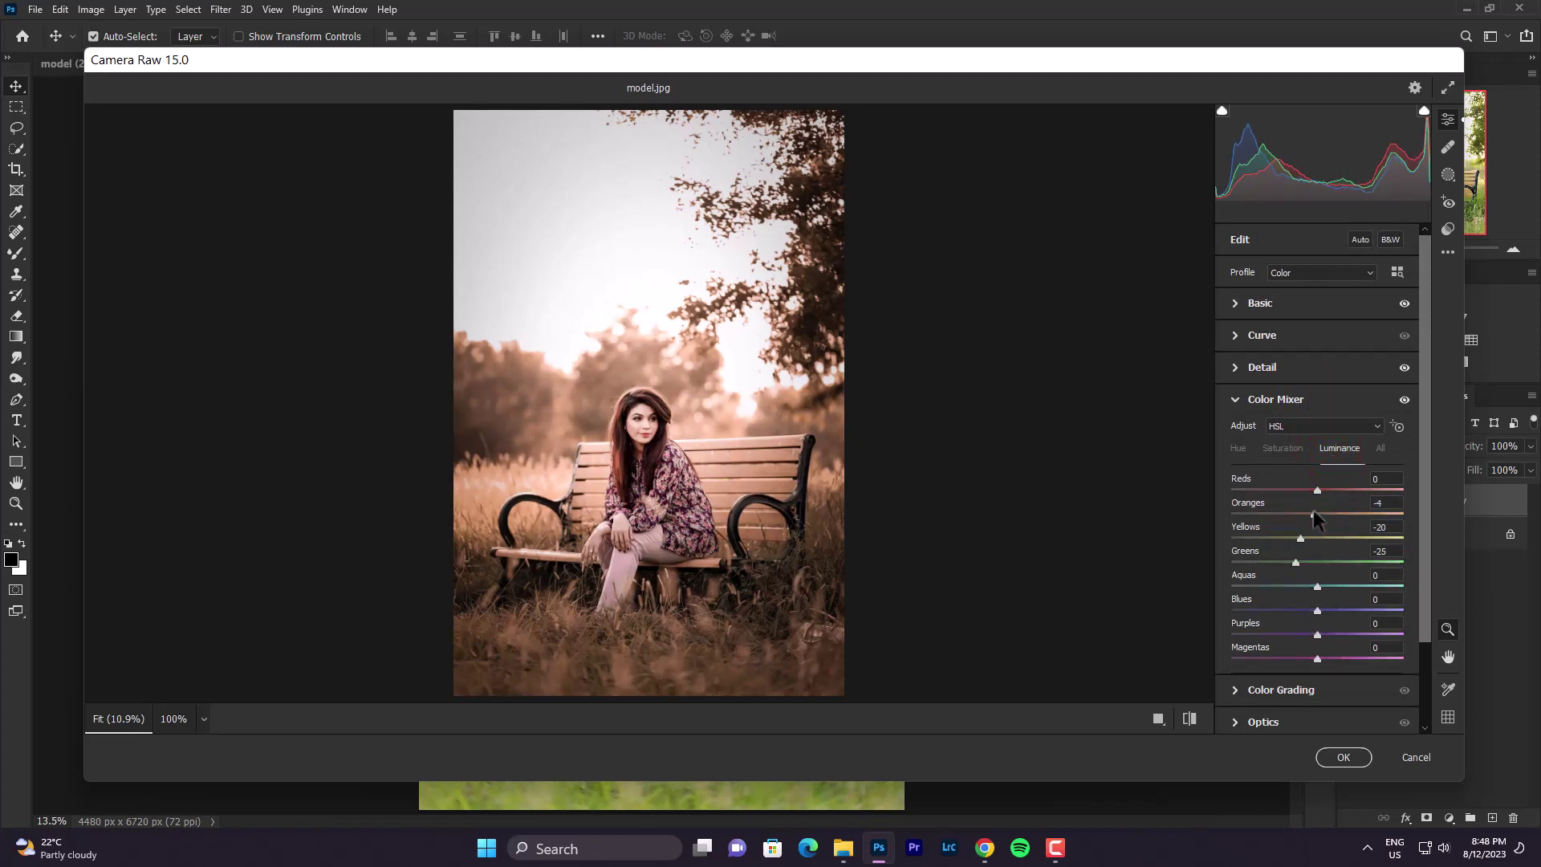
click(1343, 757)
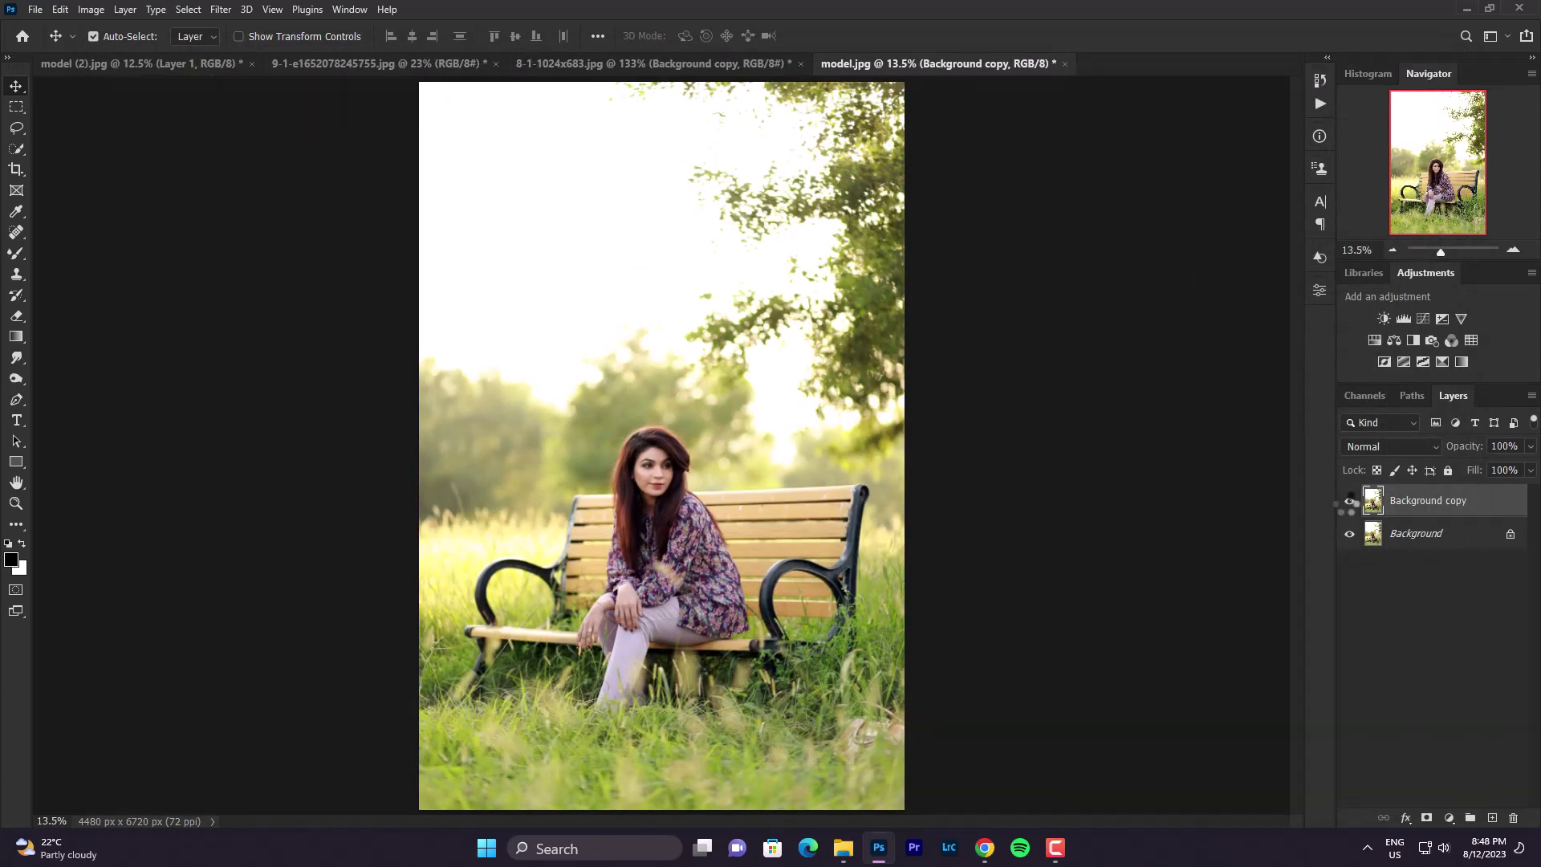
- Toggle the Background copy to compare, then merge it down into Background with Ctrl+E
click(1350, 501)
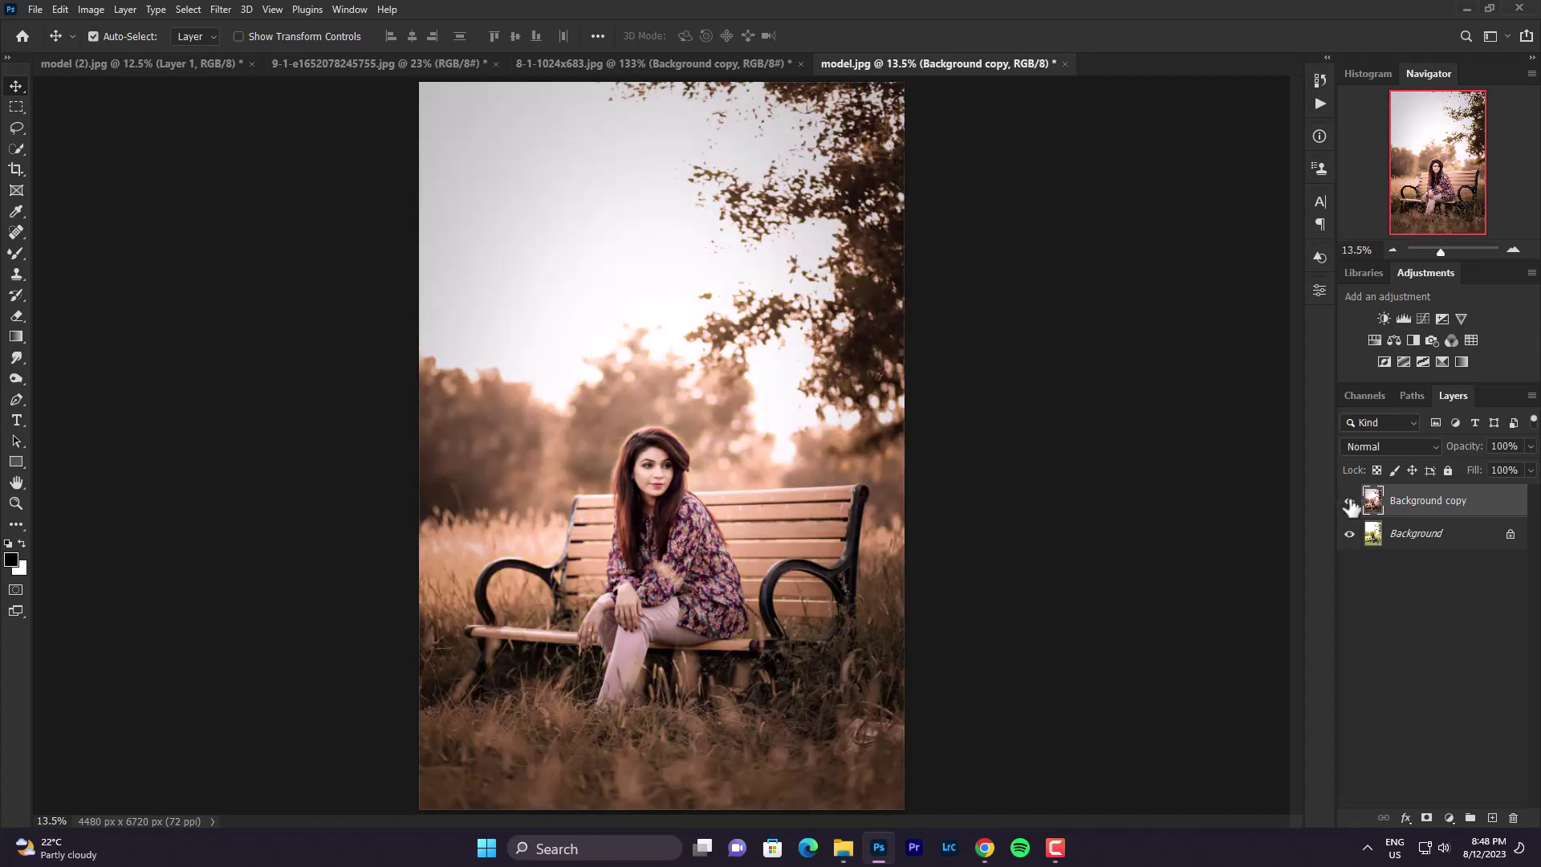
click(1350, 501)
key(ctrl+e)
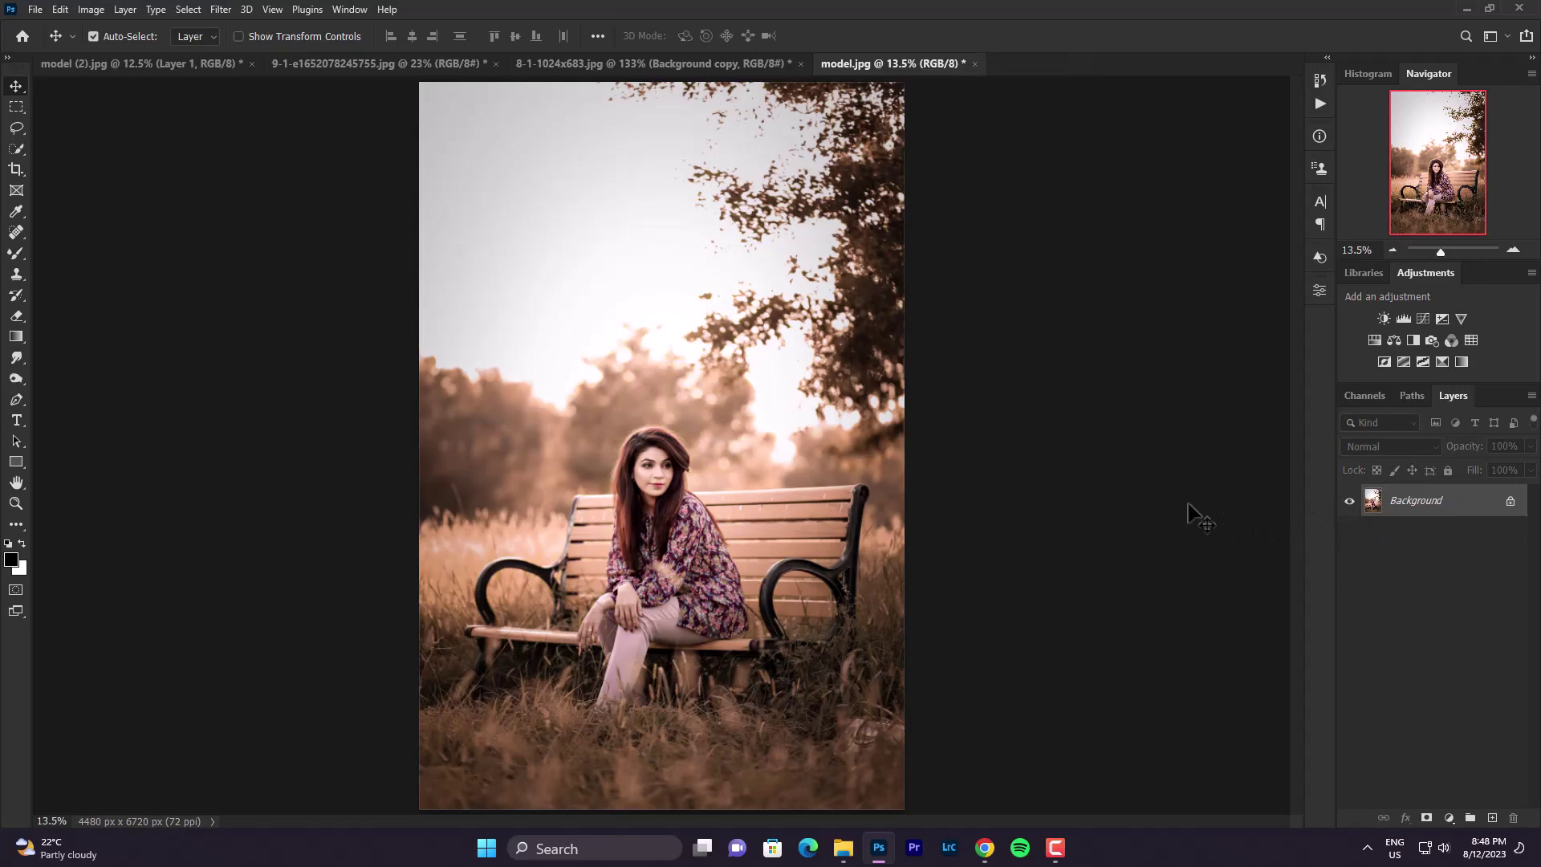